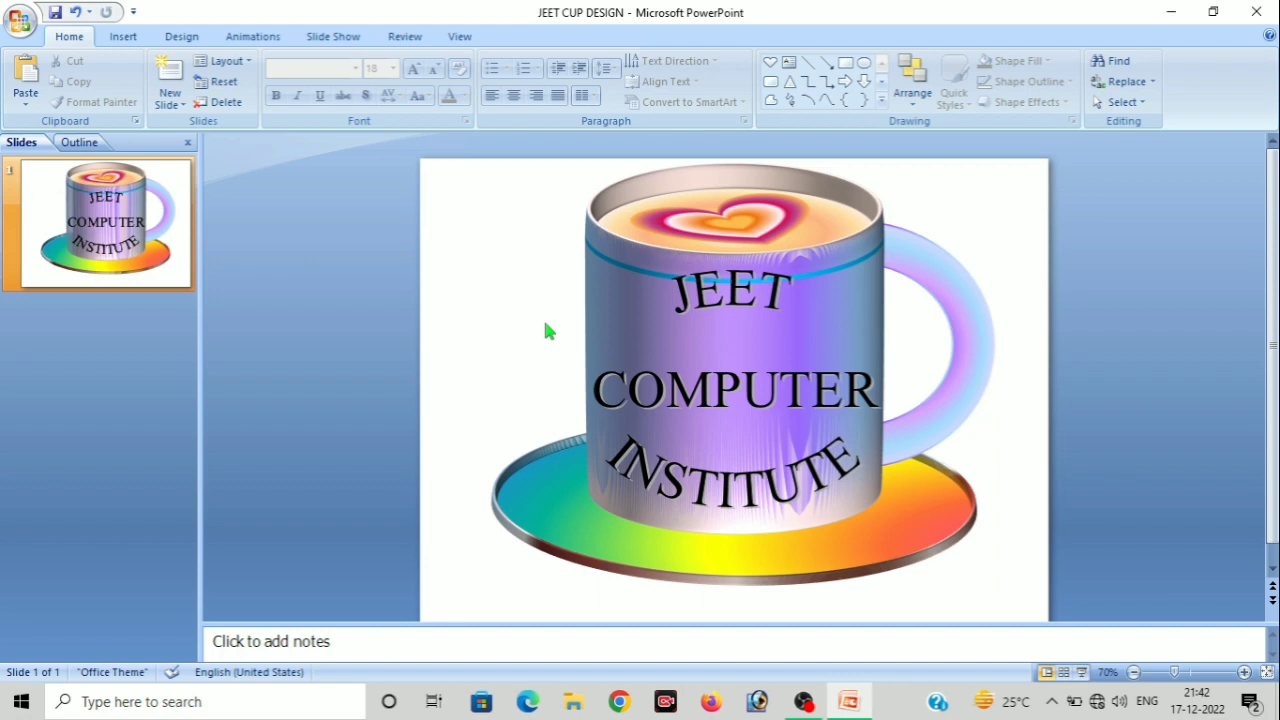
Create a new blank presentation from the Office button's New command
click(22, 38)
click(46, 64)
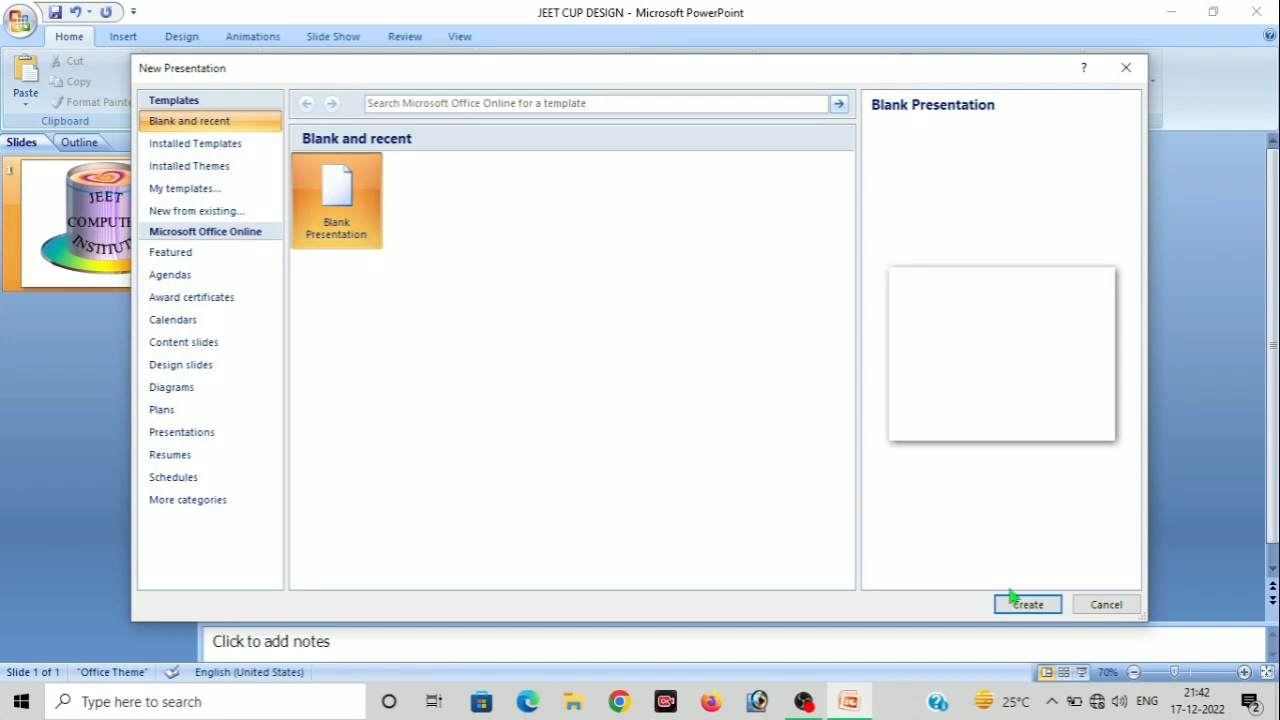
click(1020, 606)
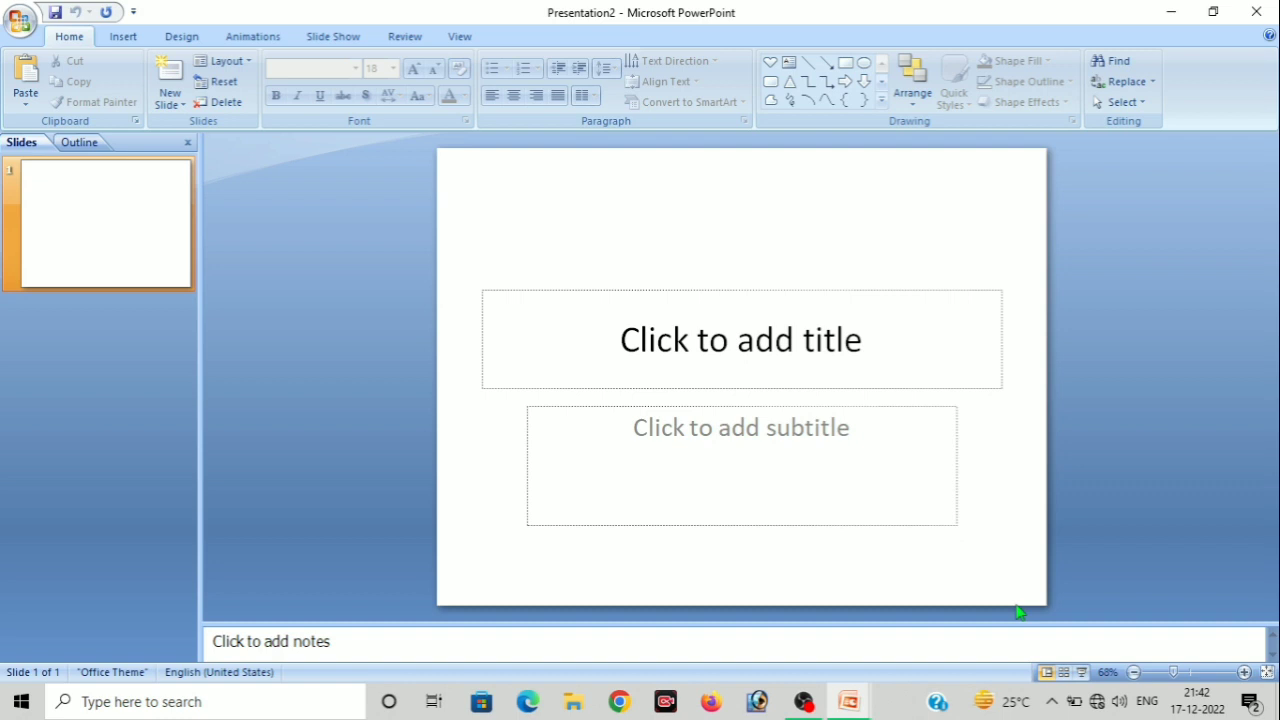
Delete the title and subtitle placeholders and set the slide zoom to 70%
key(ctrl+a)
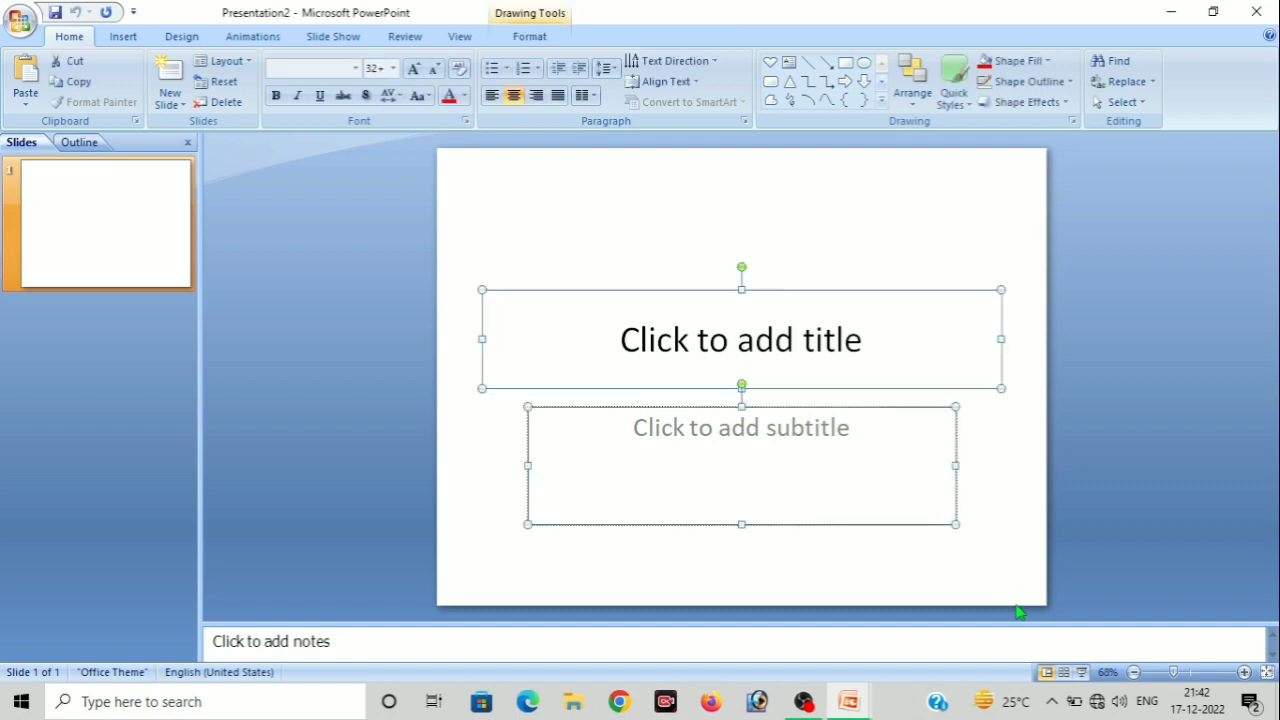
key(Delete)
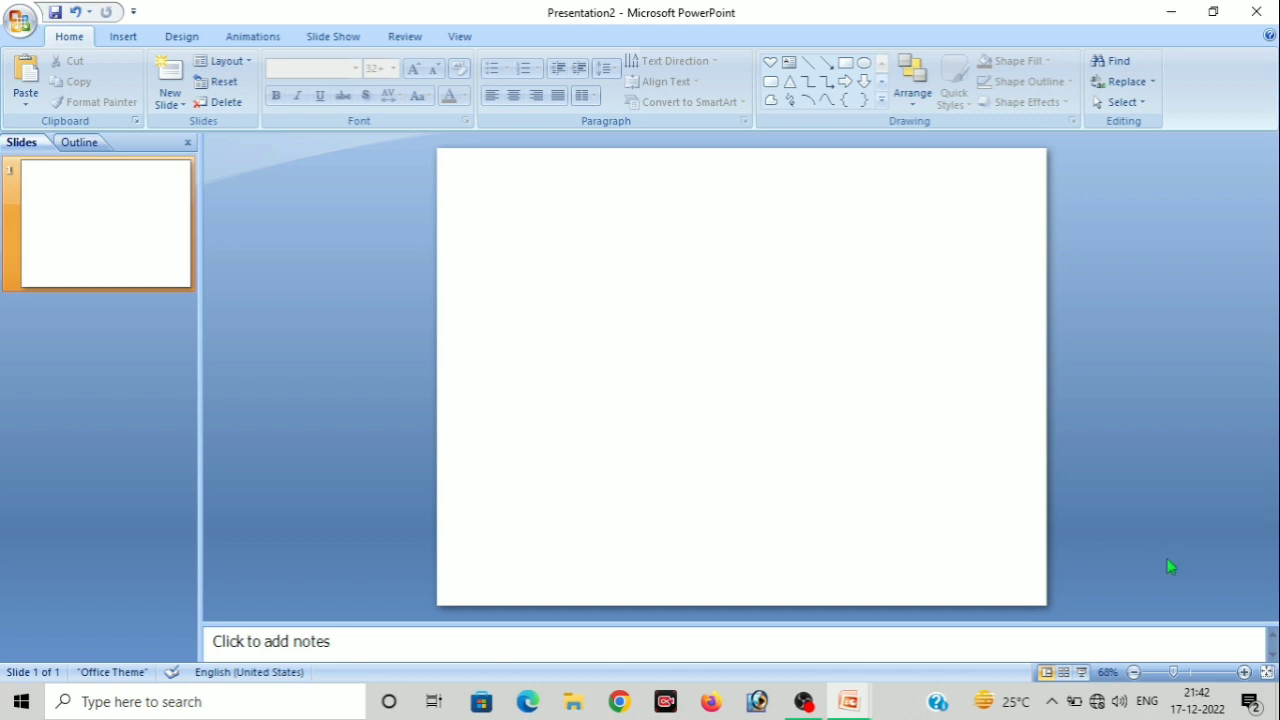
click(1245, 672)
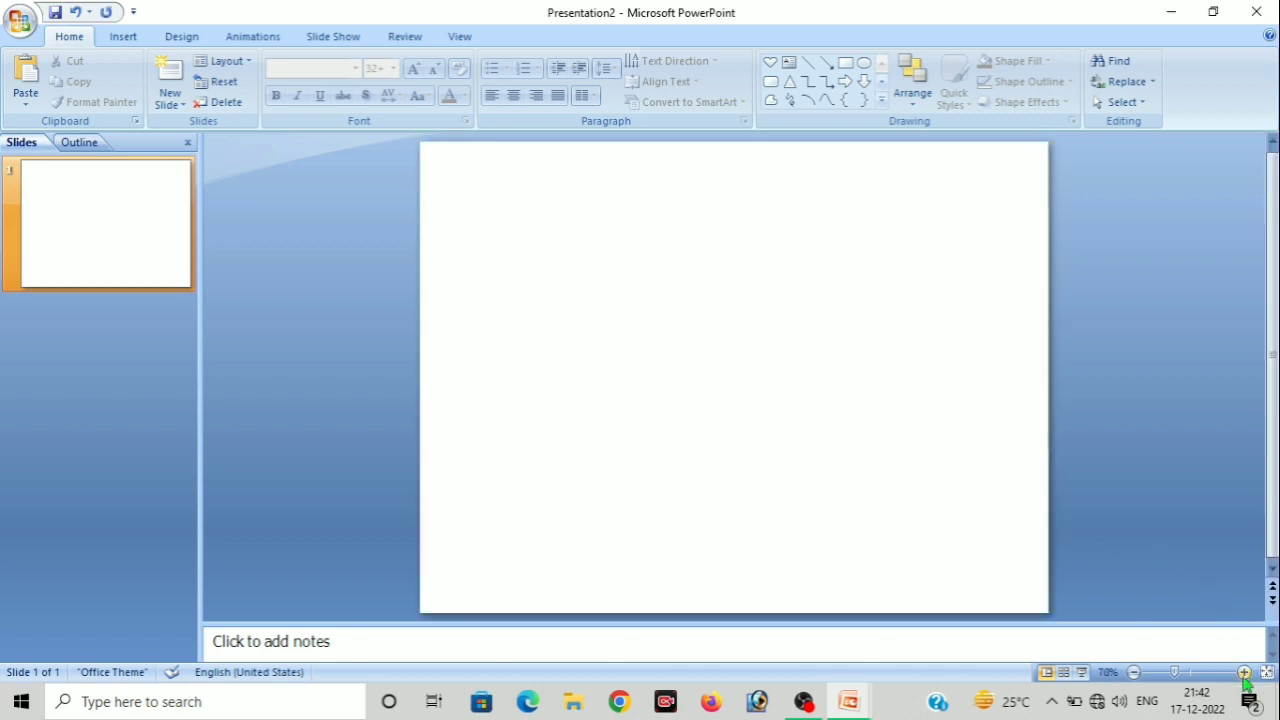
click(1245, 672)
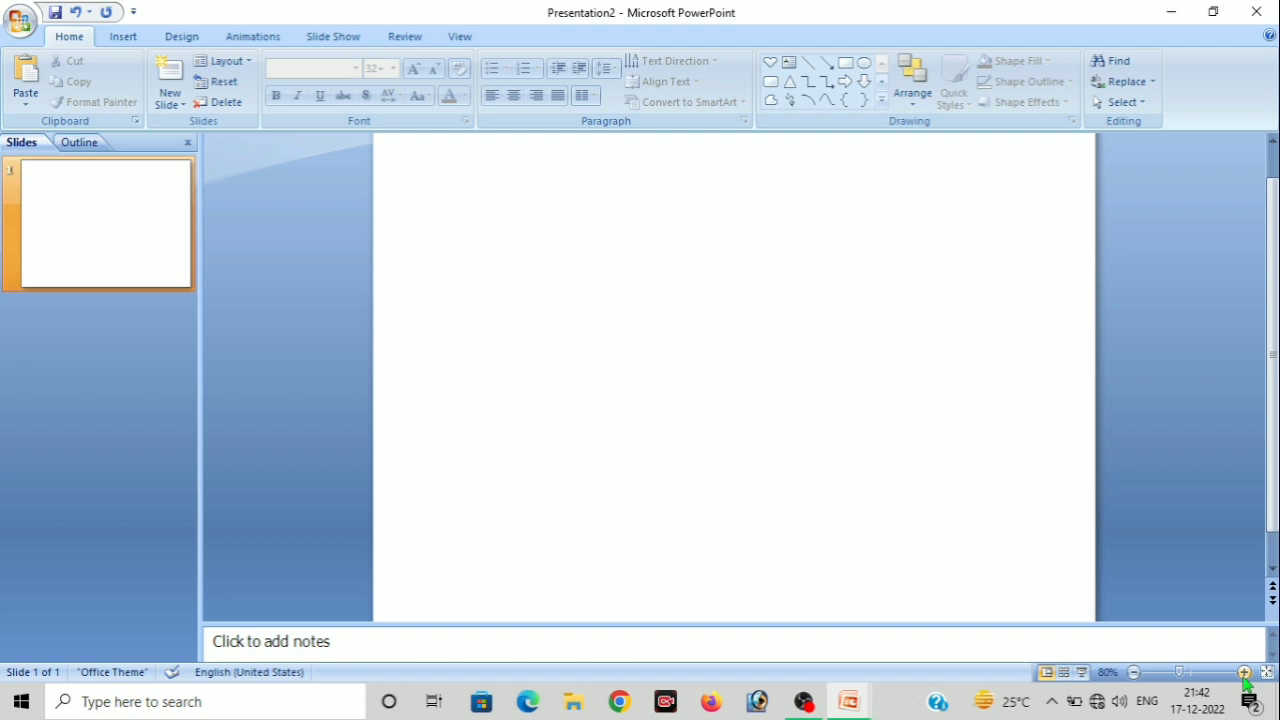
click(1135, 672)
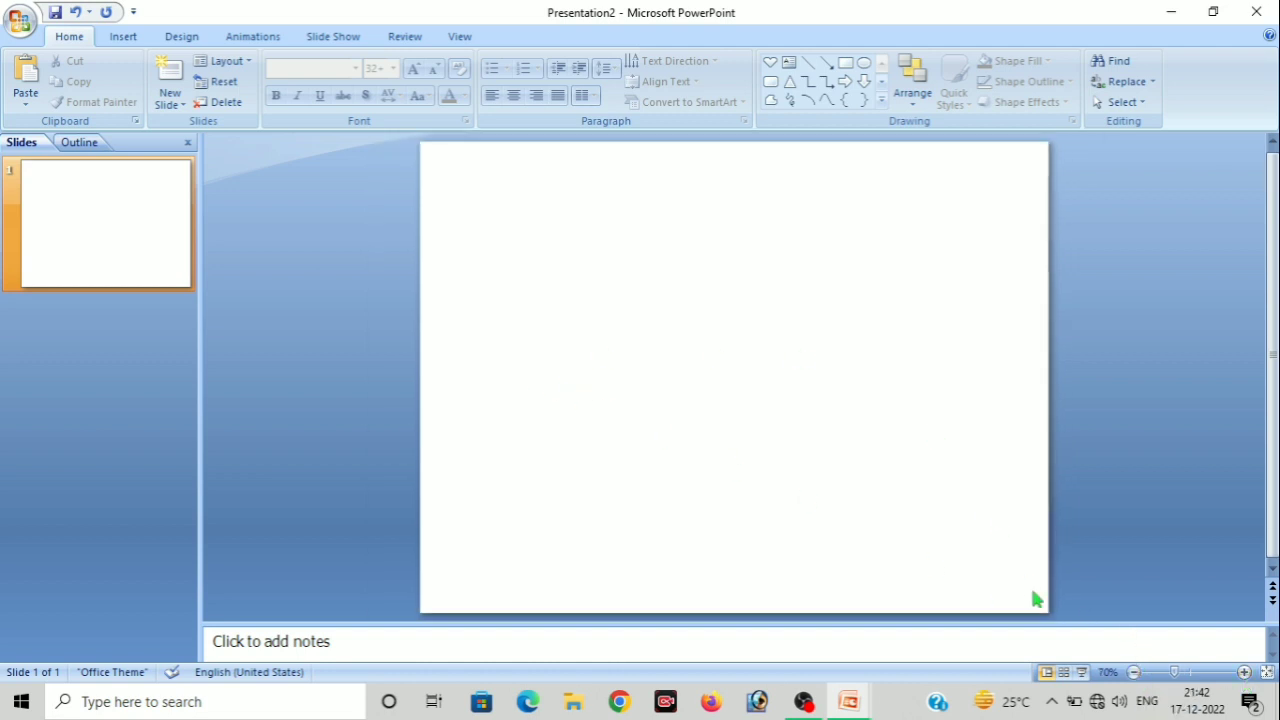
Draw a 10.72 cm blue Oval circle and move it up to the slide's top centre
click(121, 38)
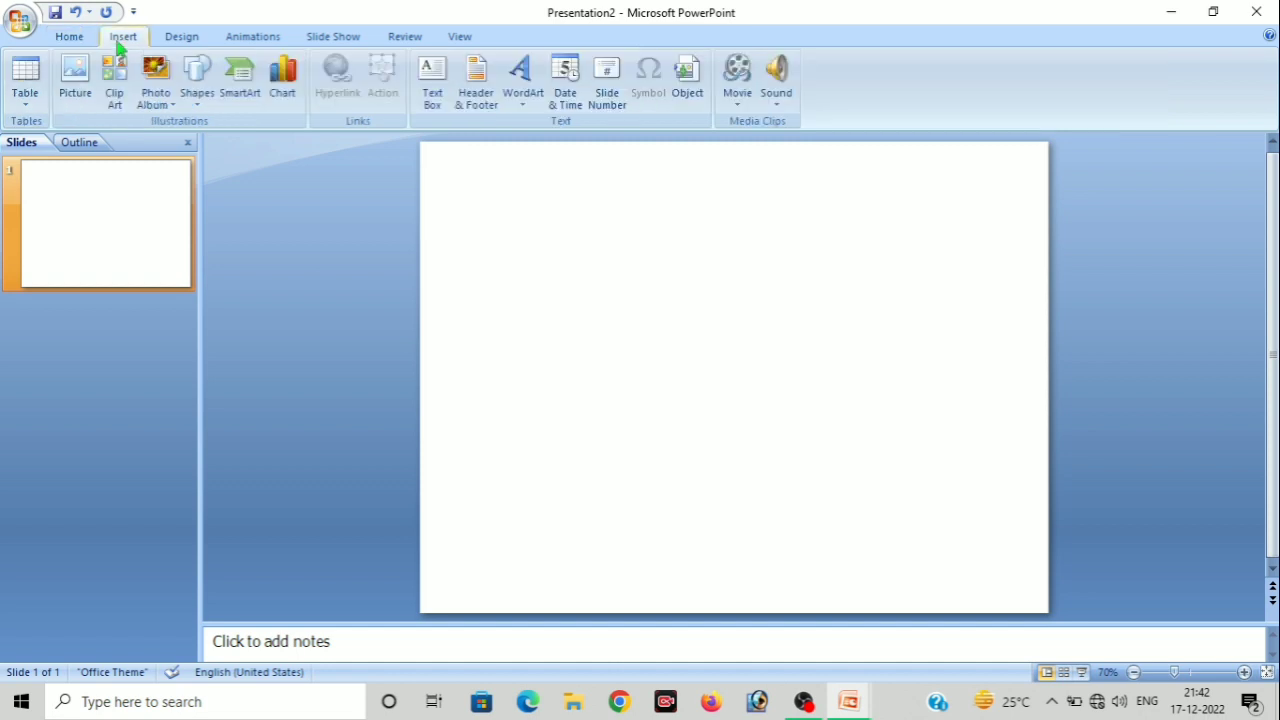
click(196, 95)
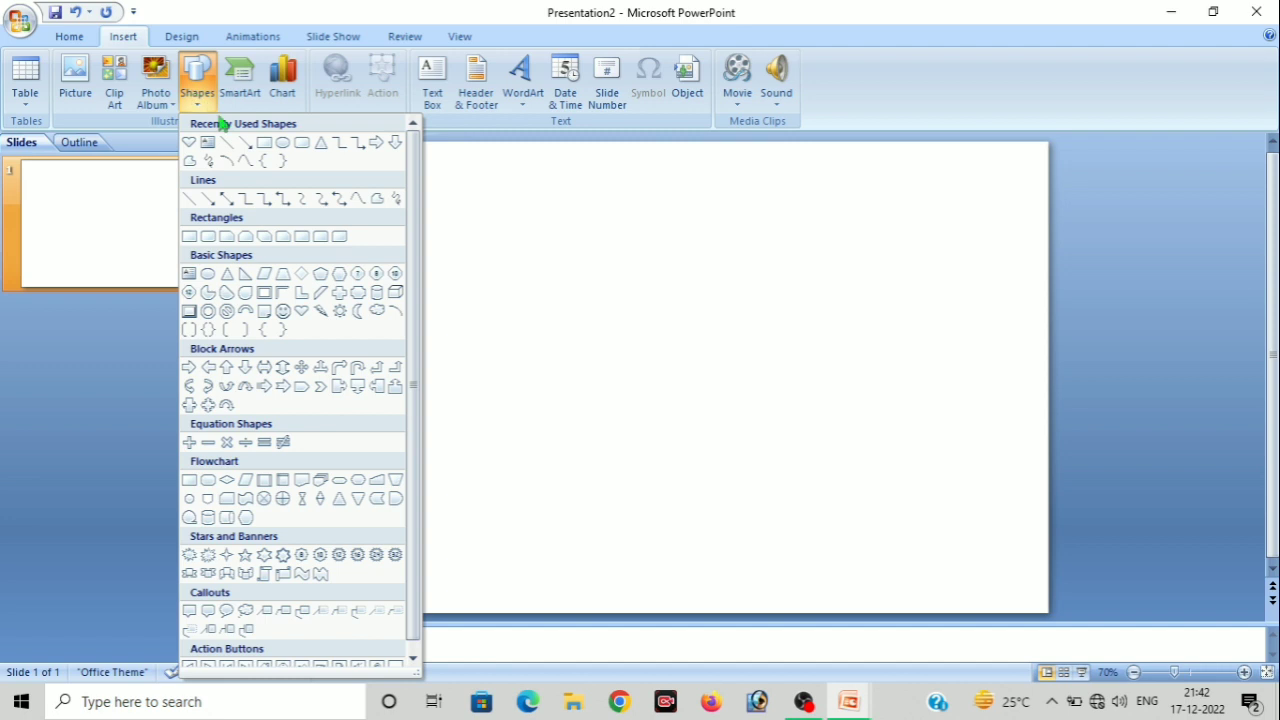
click(282, 144)
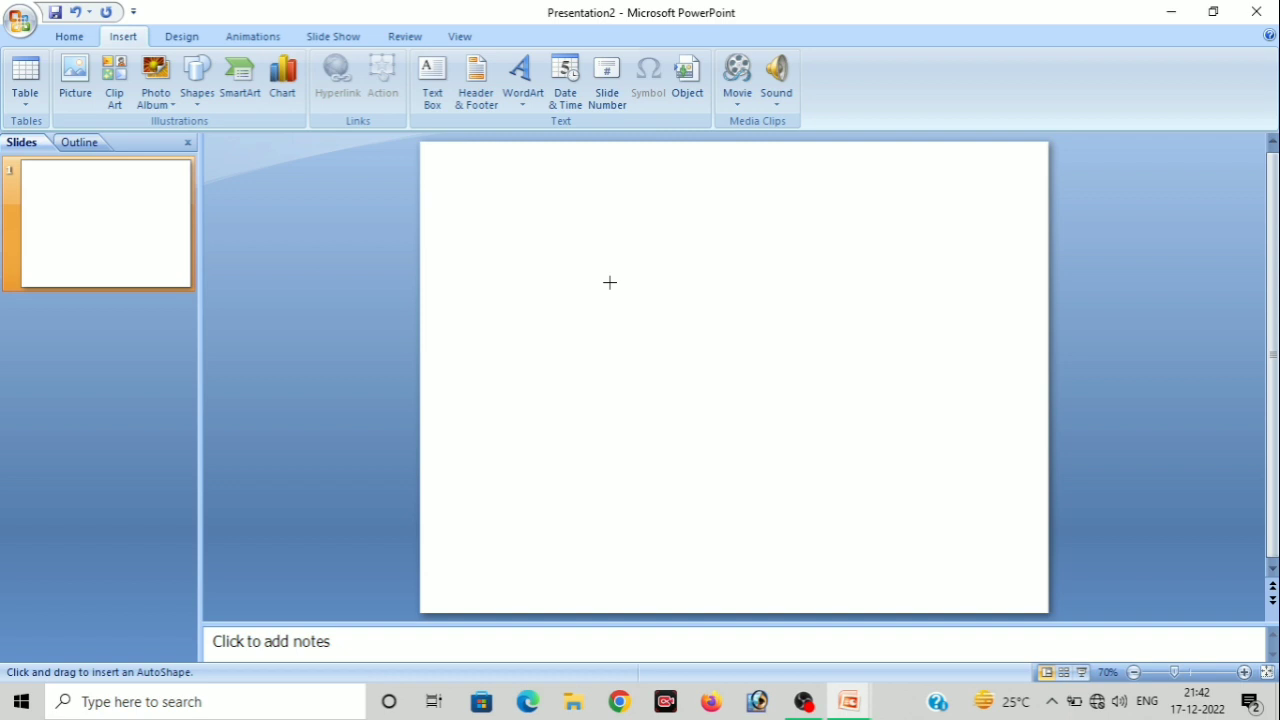
drag(609, 283, 875, 436)
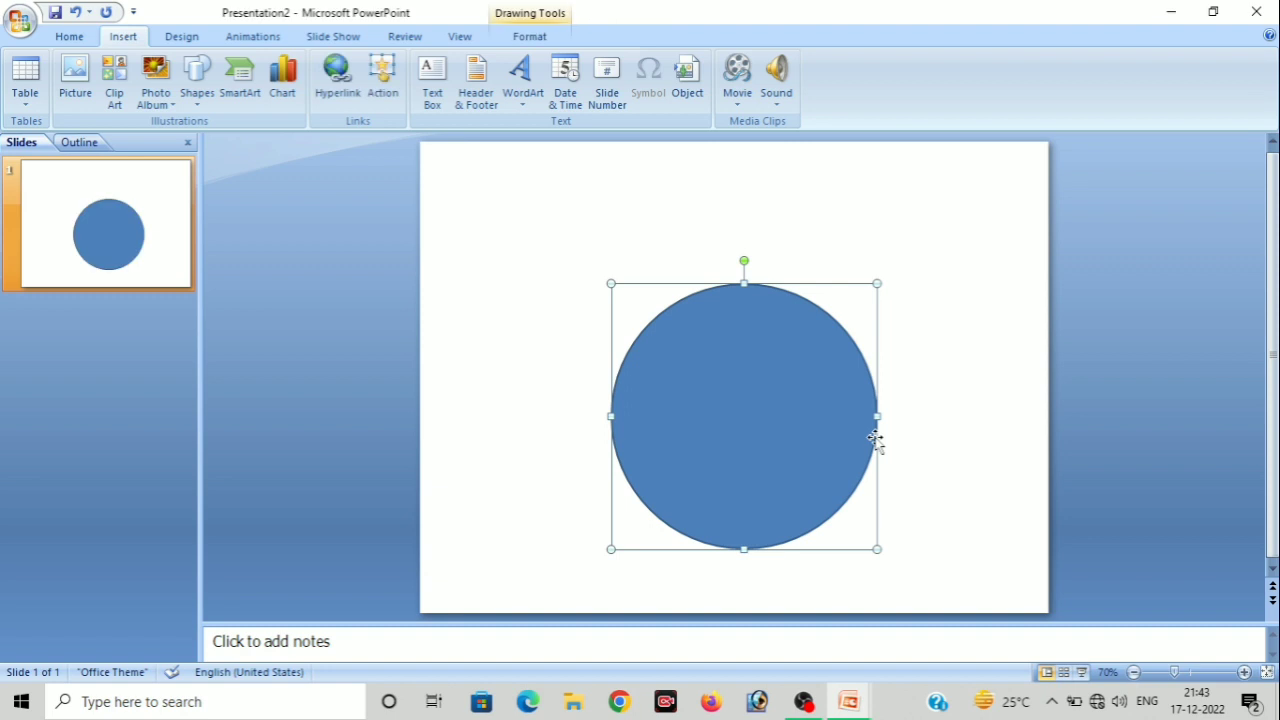
drag(790, 417, 764, 328)
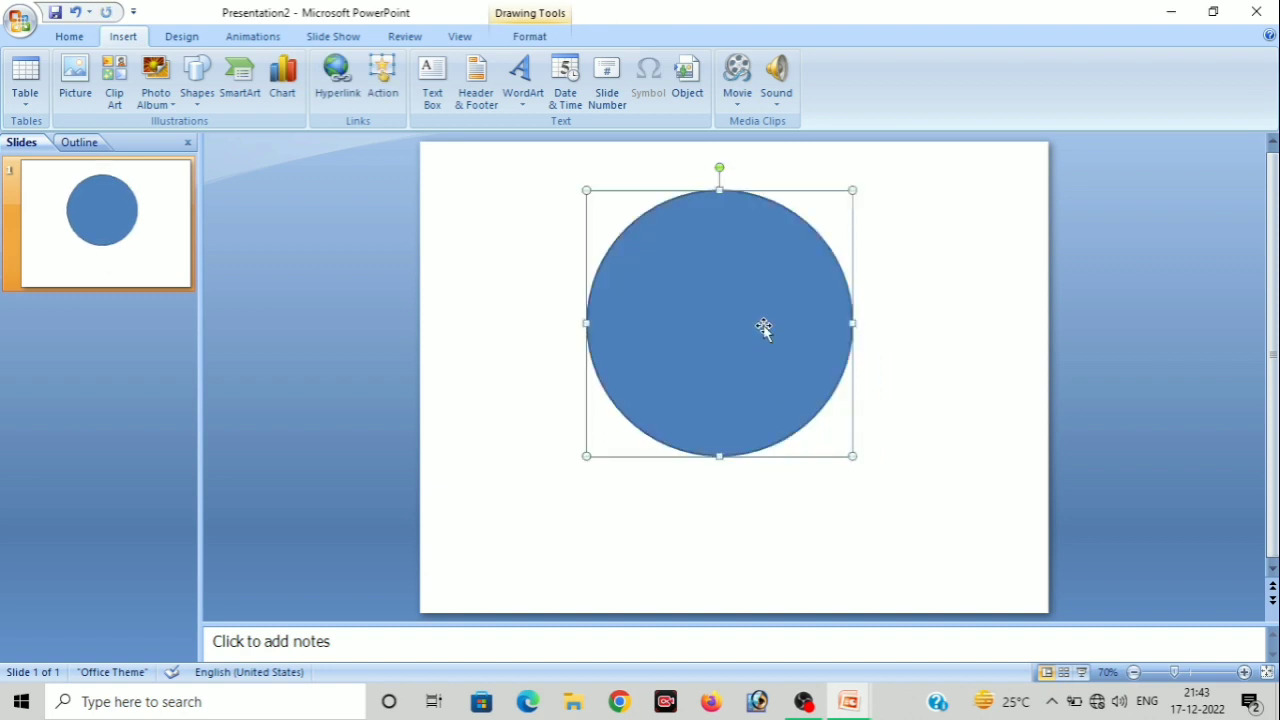
click(535, 40)
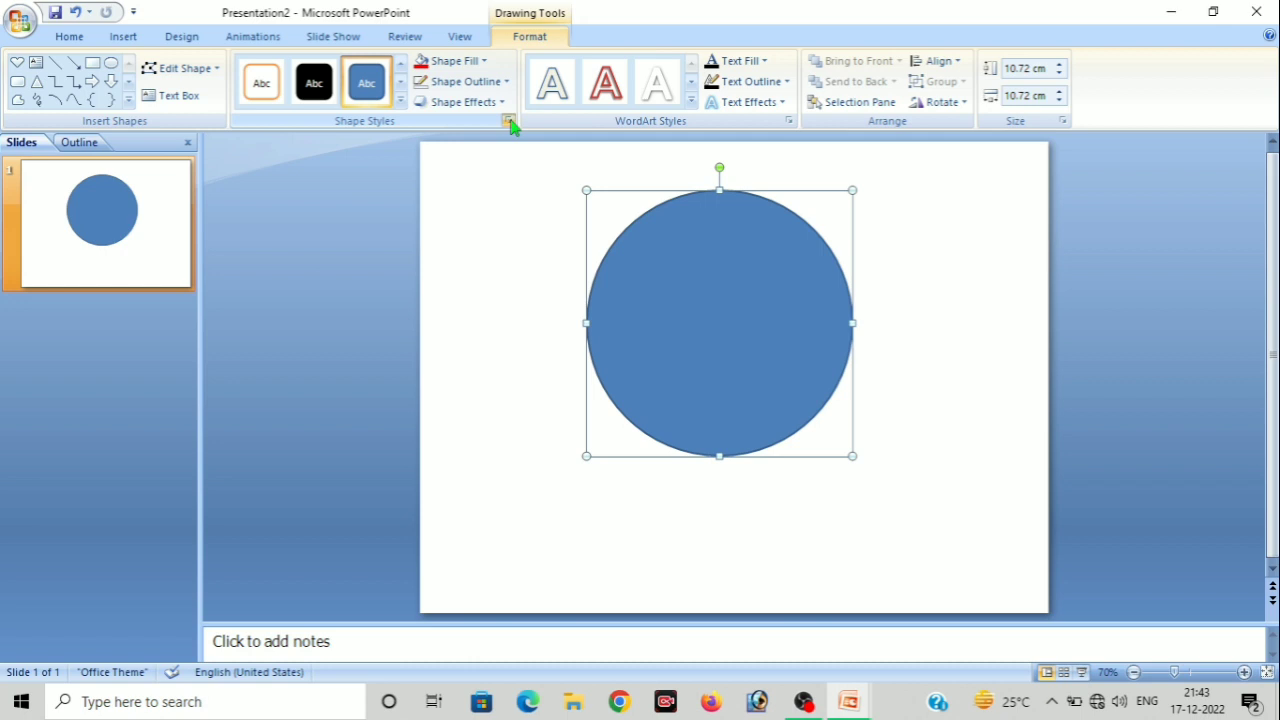
Apply the Off Axis 1 Top 3-D rotation preset to the circle in Format Shape
click(508, 120)
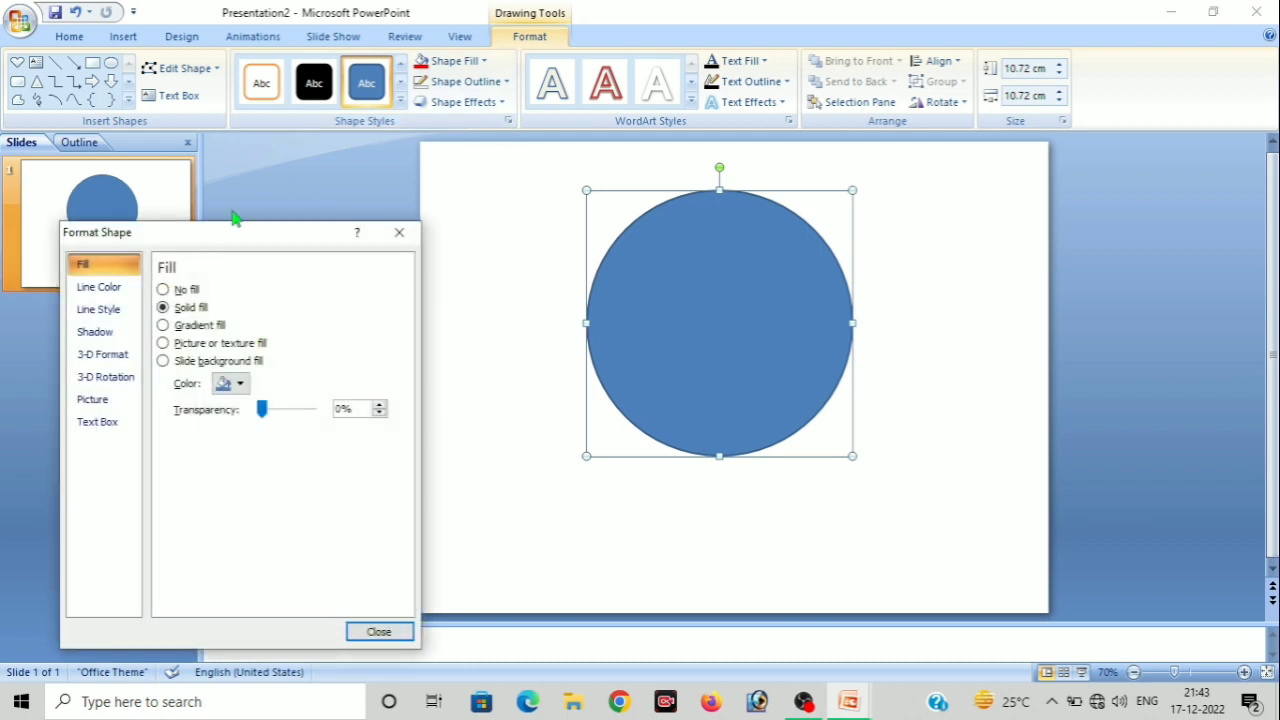
drag(255, 240, 206, 240)
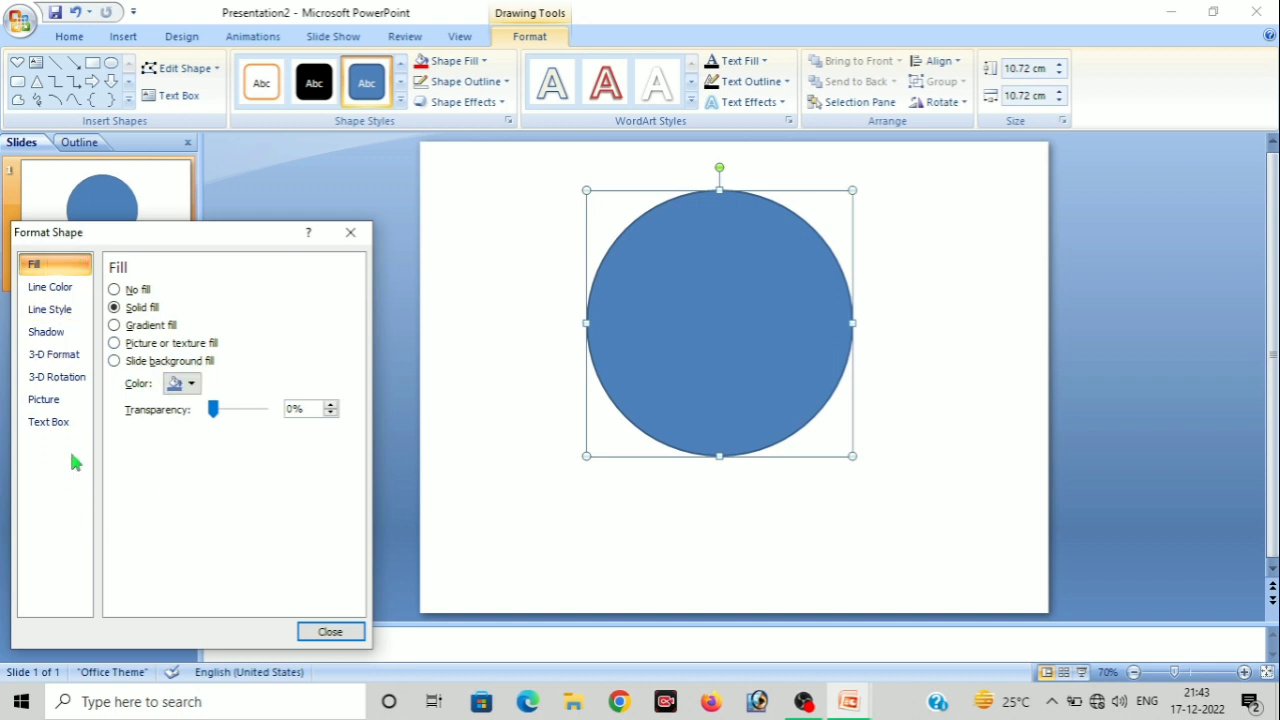
click(52, 358)
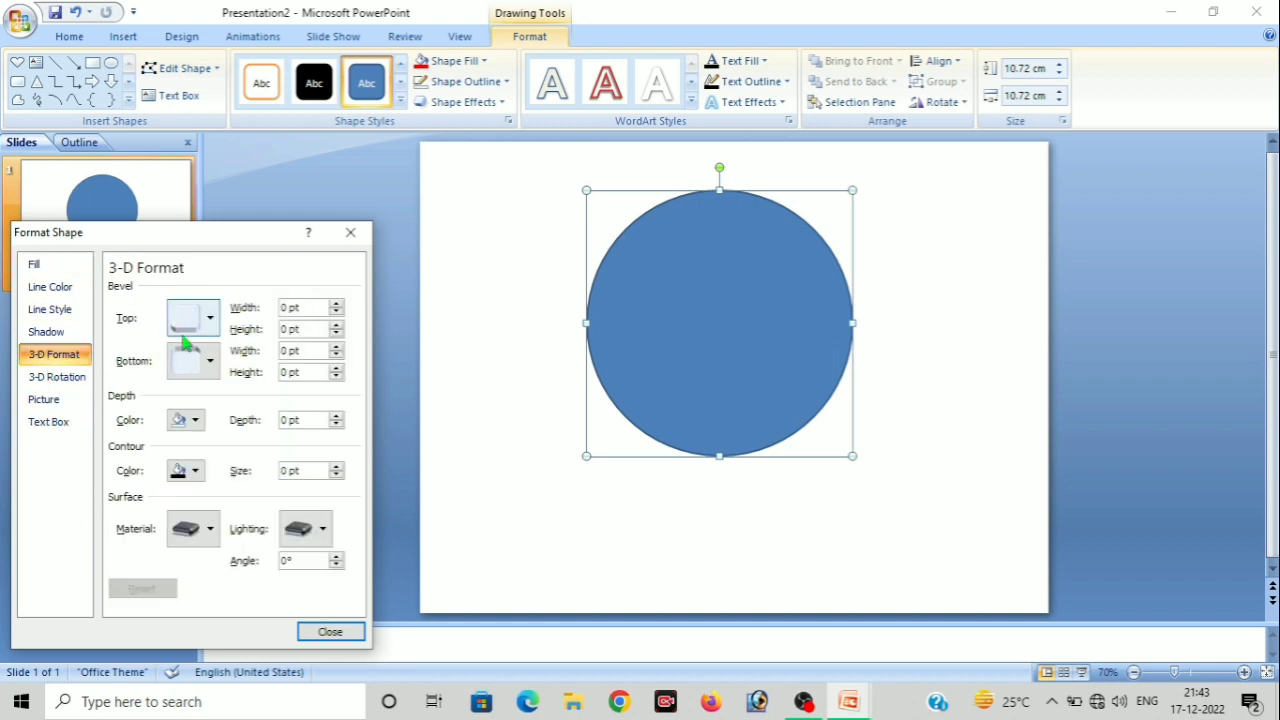
click(70, 379)
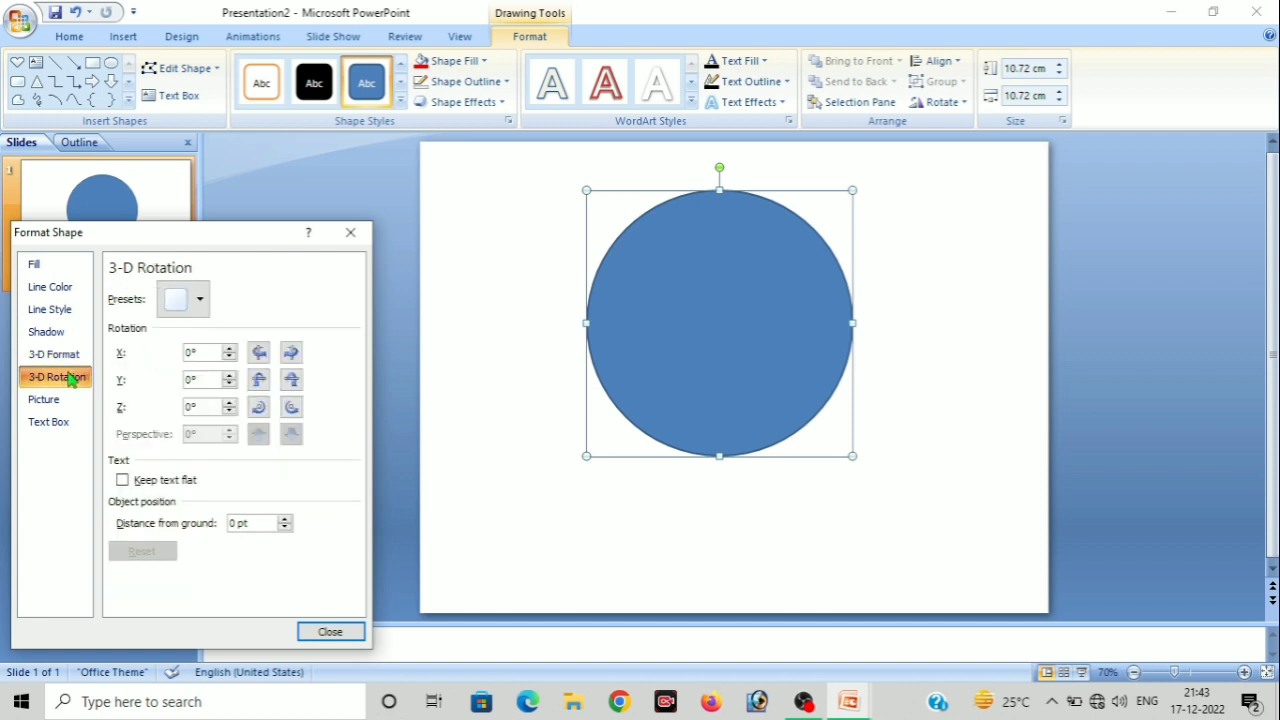
click(184, 306)
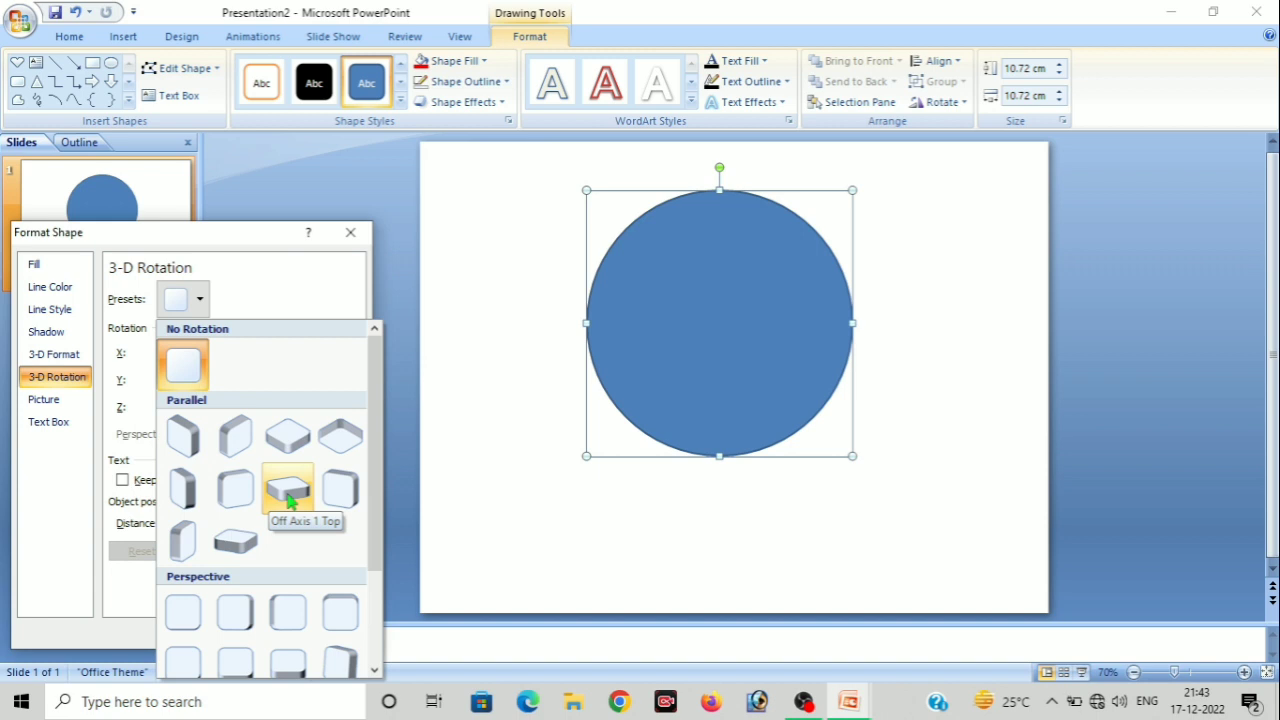
click(290, 490)
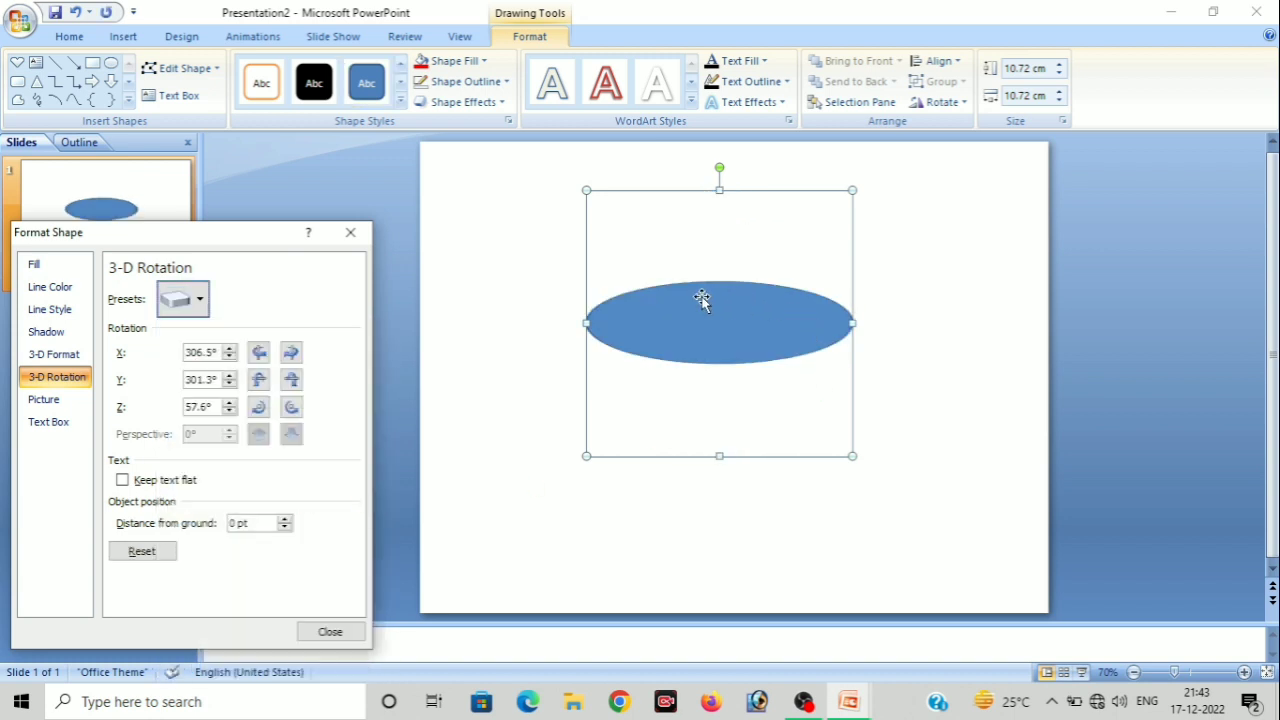
click(60, 358)
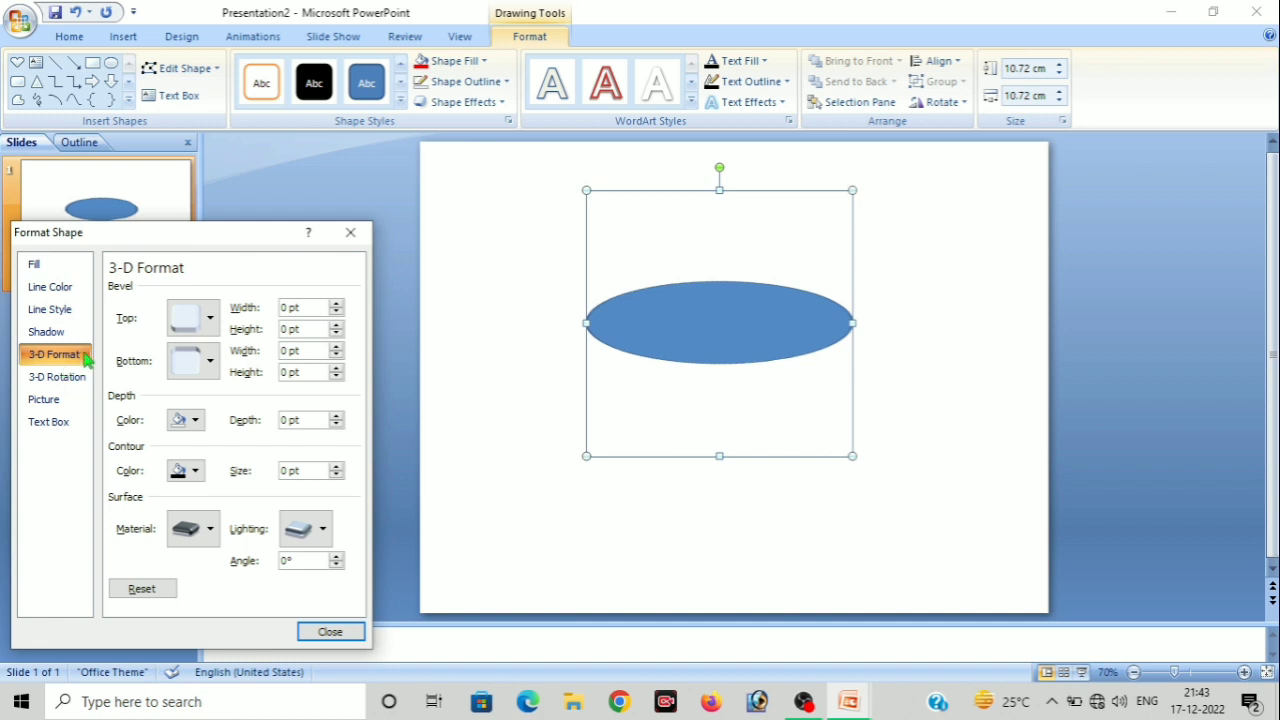
Give the ellipse a 6 pt Circle top bevel, leaving the bottom at No Bevel
click(190, 320)
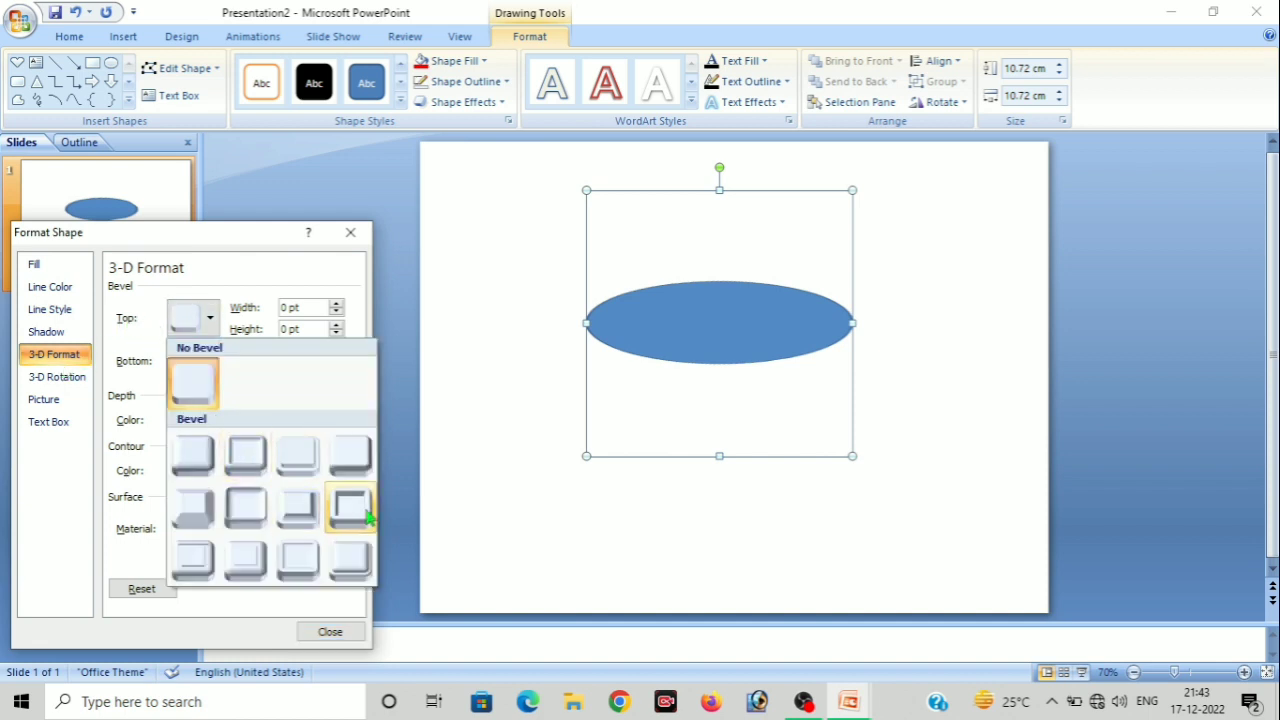
click(356, 512)
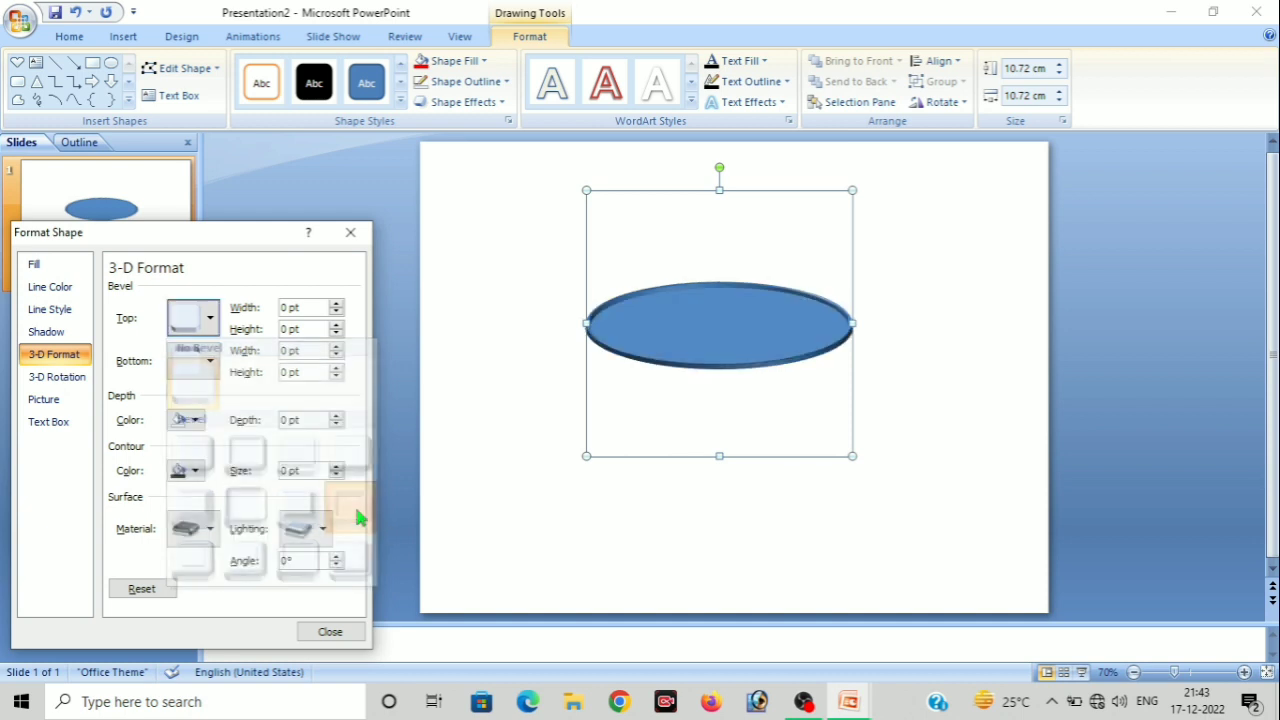
click(205, 362)
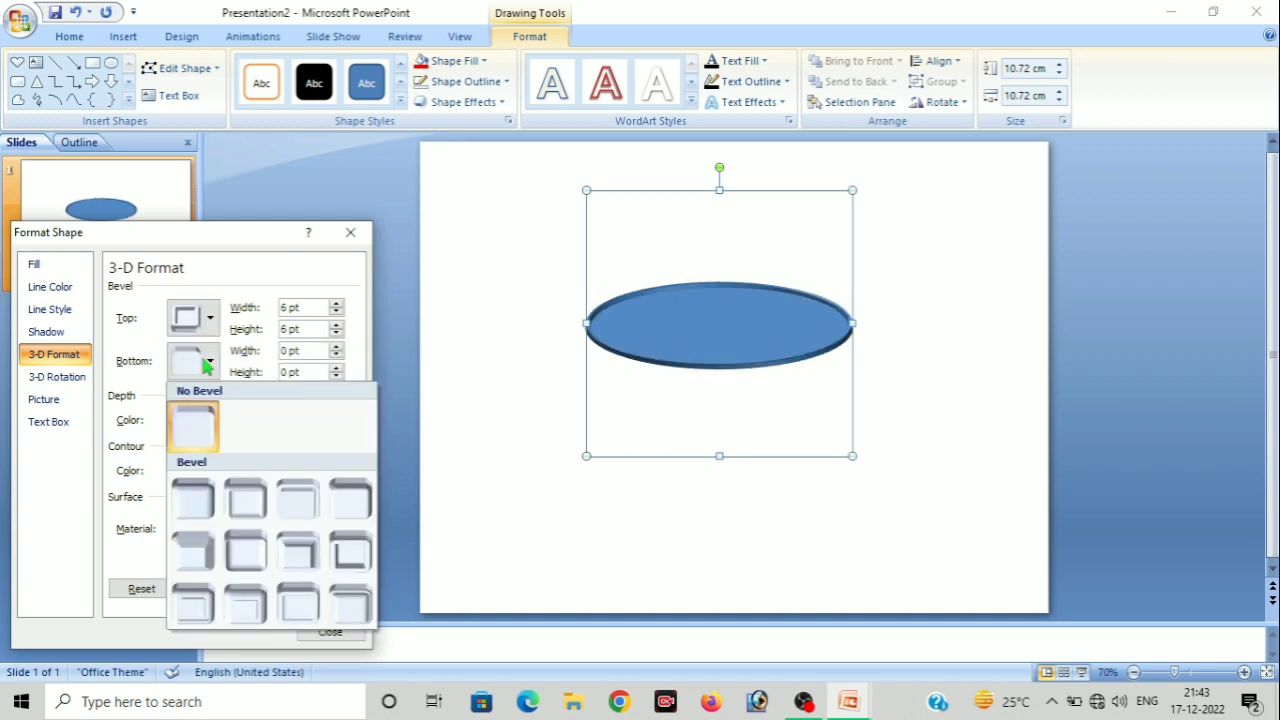
click(195, 498)
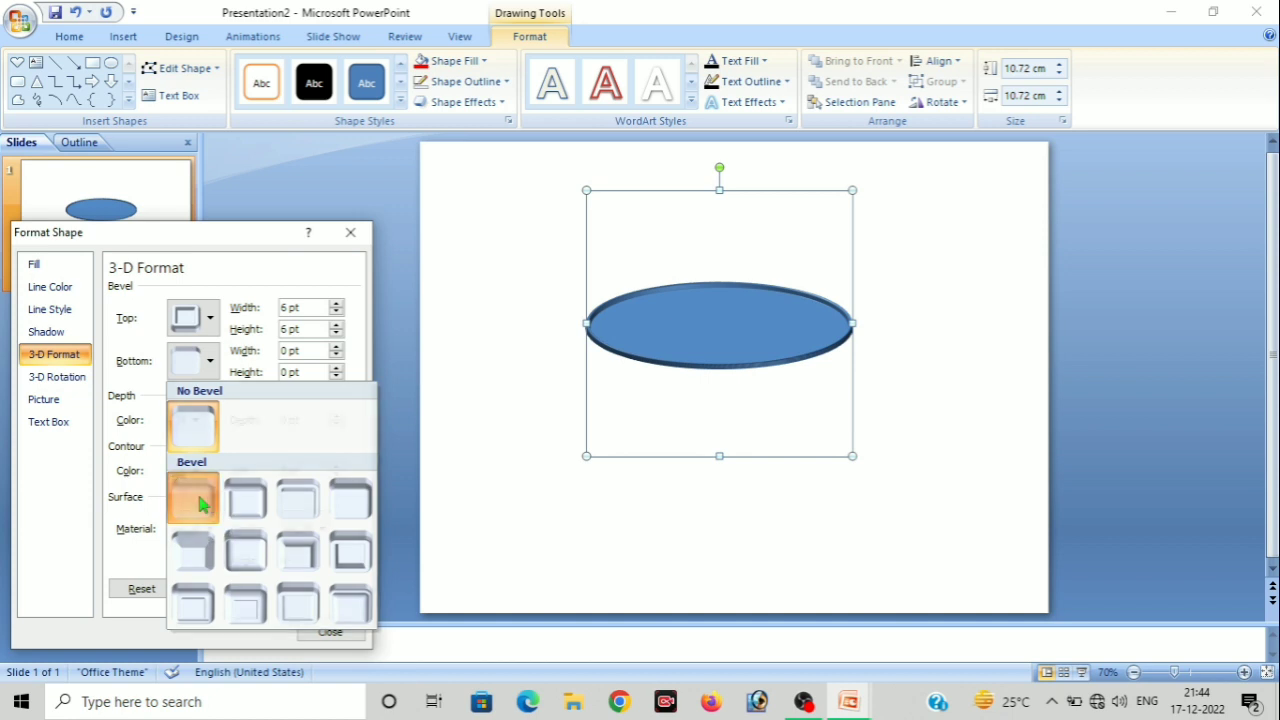
click(200, 364)
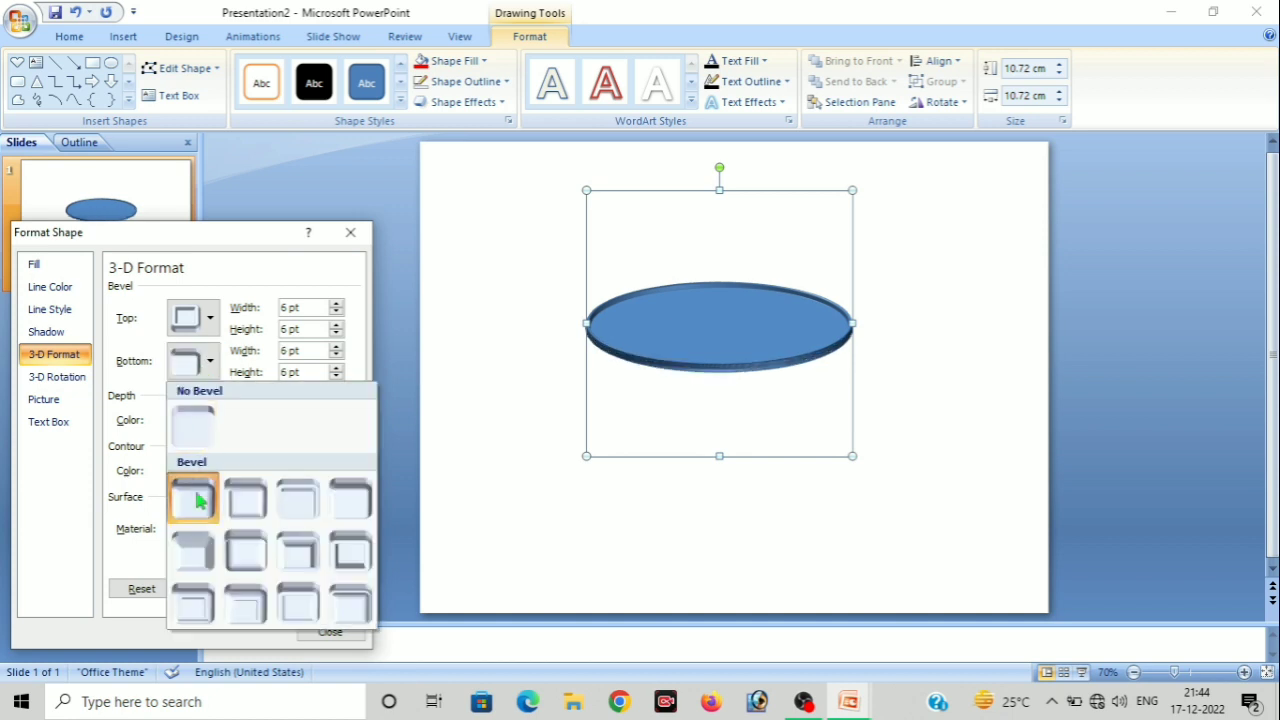
click(187, 441)
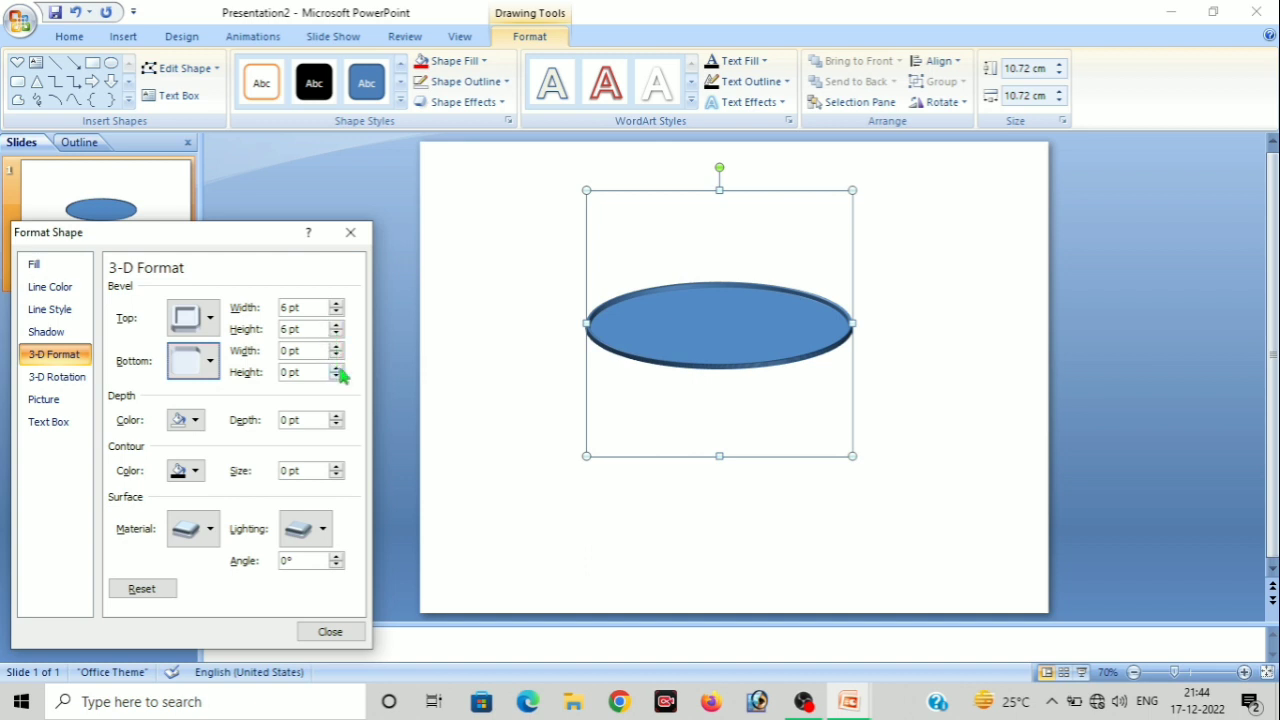
Raise the bottom bevel height to 17 pt and widen the top bevel to about 8.5 pt
click(337, 368)
click(337, 368)
click(337, 368)
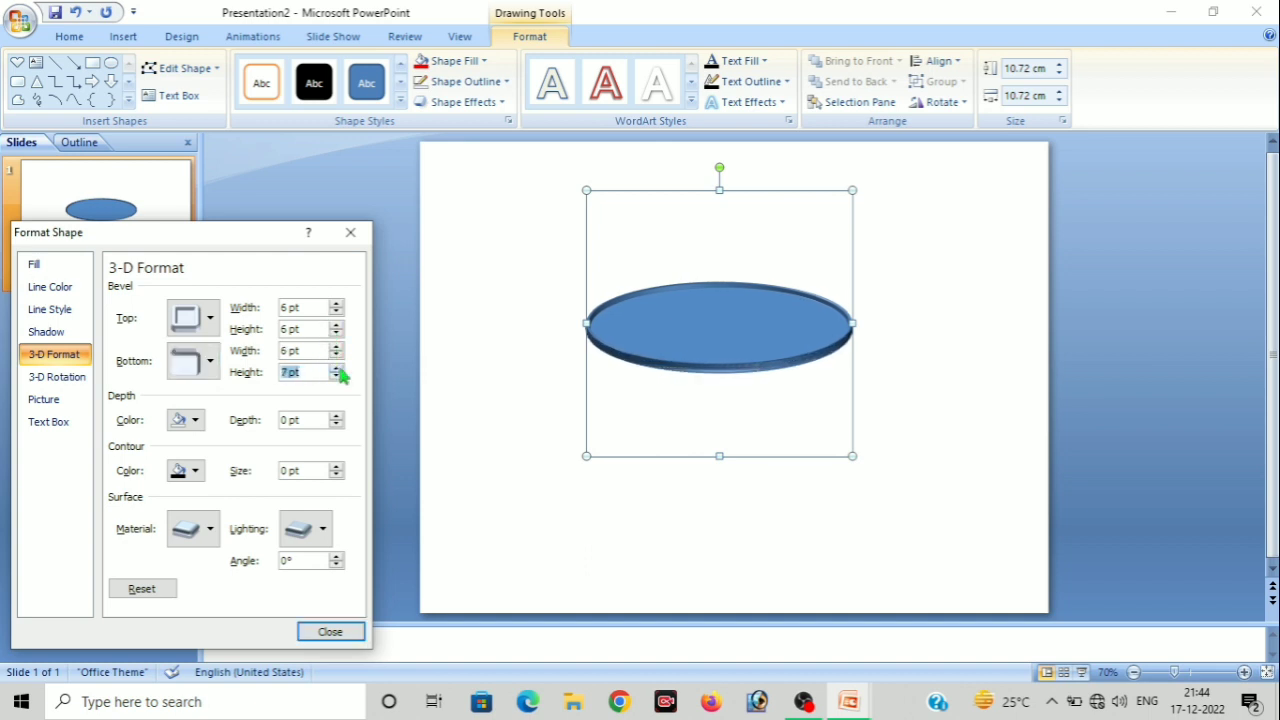
click(337, 368)
click(337, 368)
click(337, 368)
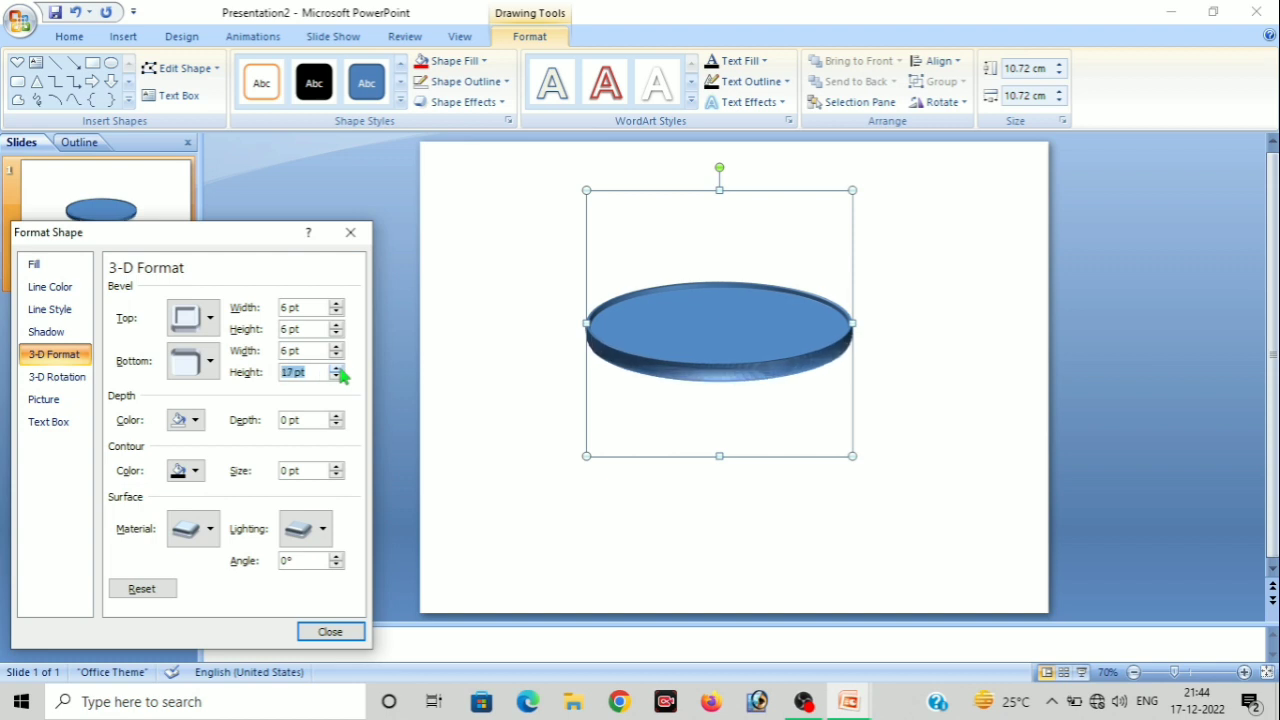
click(337, 303)
click(337, 303)
click(337, 303)
click(337, 303)
click(337, 303)
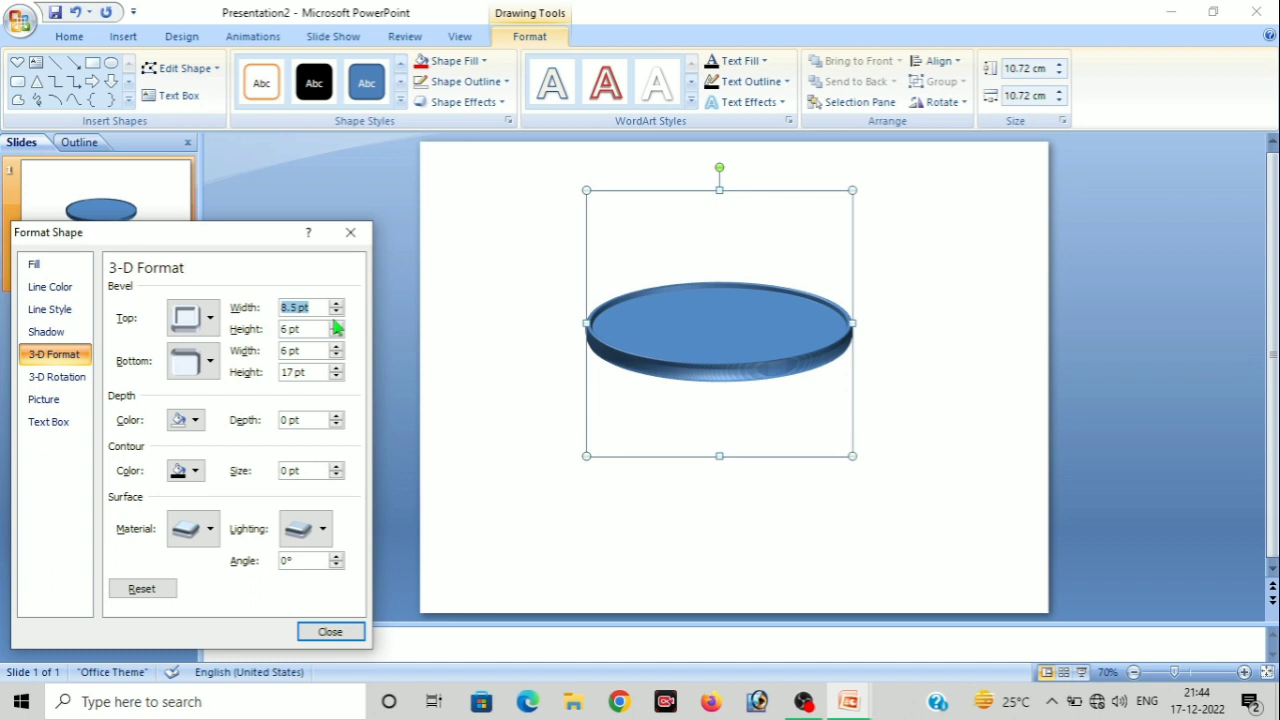
Raise the top bevel height to 28 pt to thicken the rim
click(337, 325)
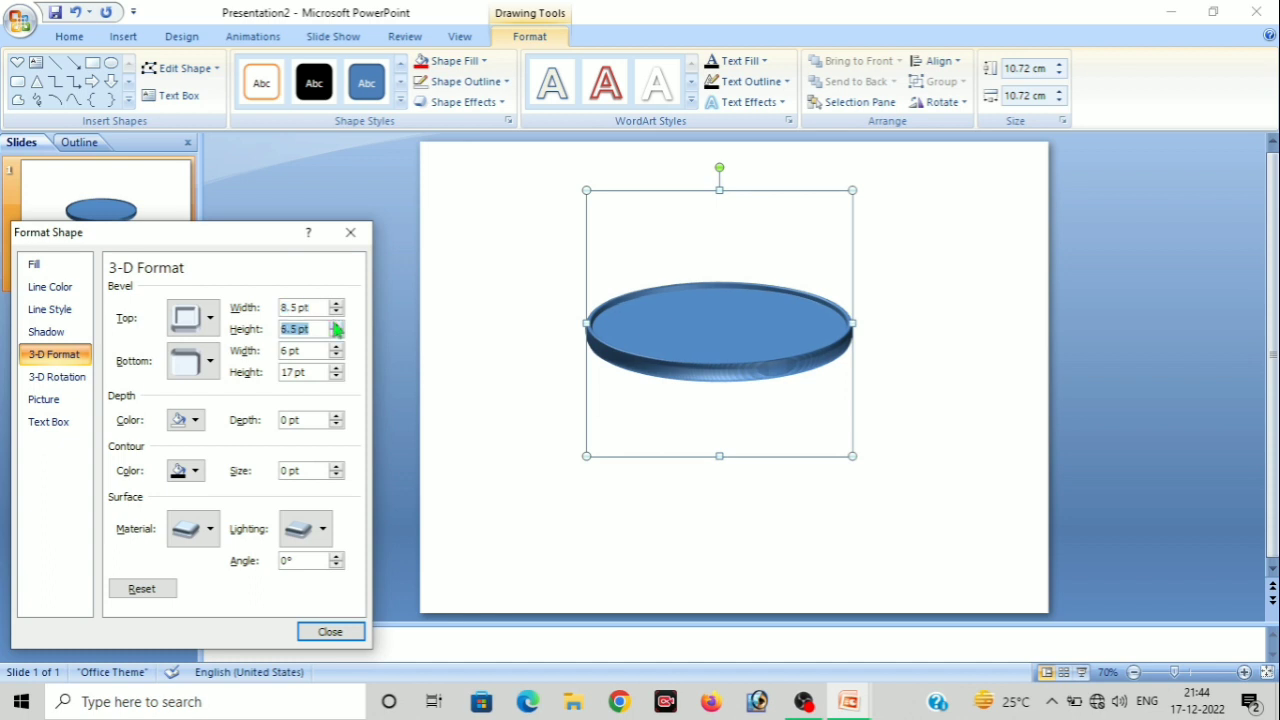
click(337, 325)
click(337, 325)
click(337, 325)
click(337, 325)
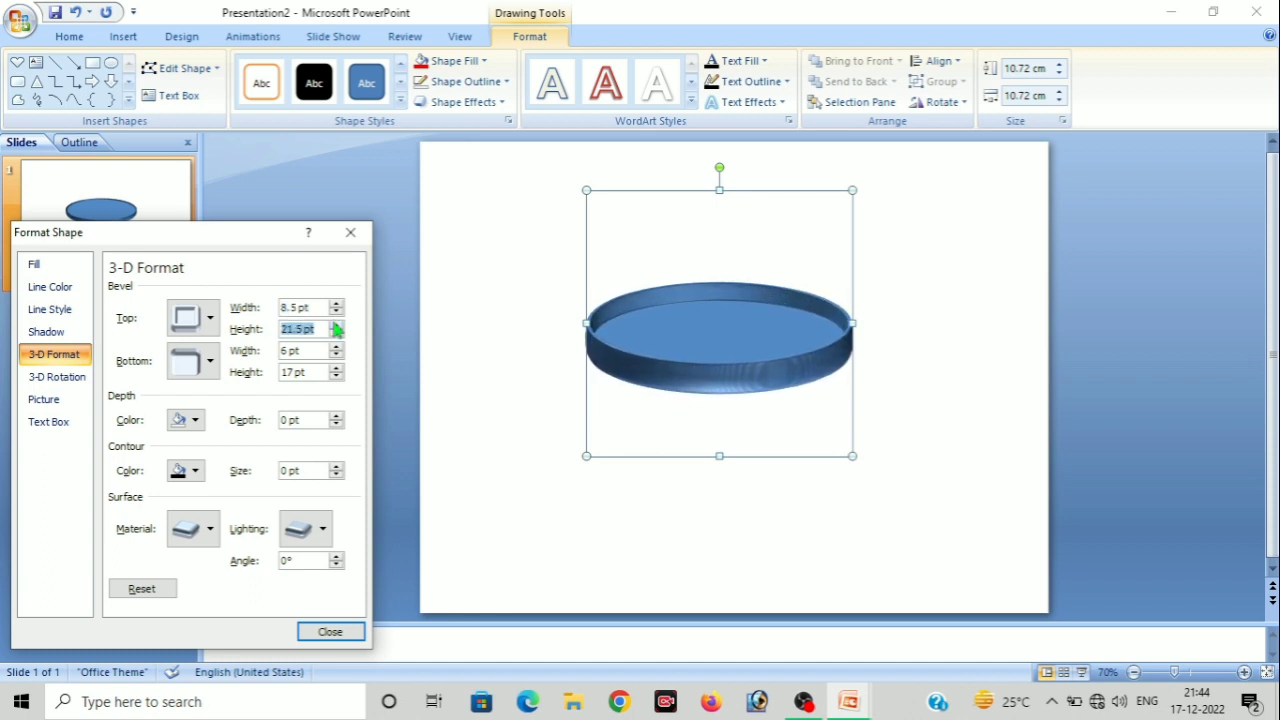
click(337, 325)
click(337, 325)
click(337, 325)
click(337, 325)
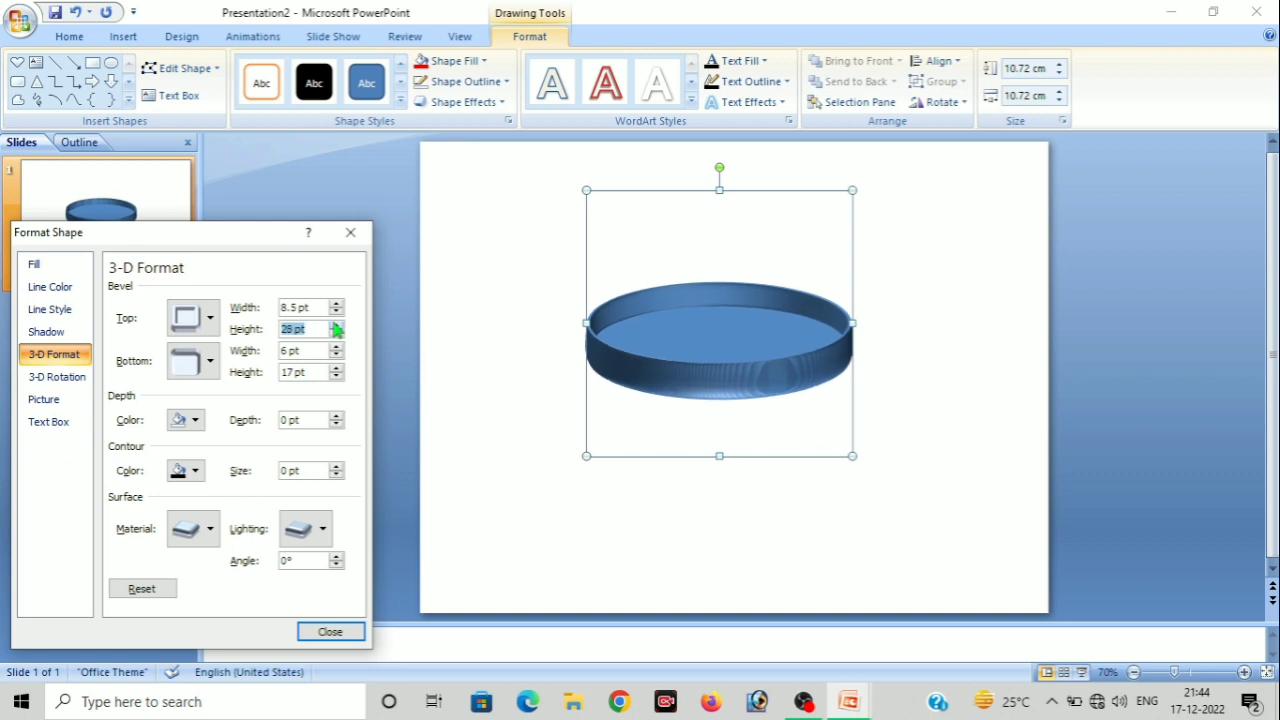
Increase the bottom bevel height to 243 pt, growing the dish into a tall cup body
click(336, 368)
click(336, 368)
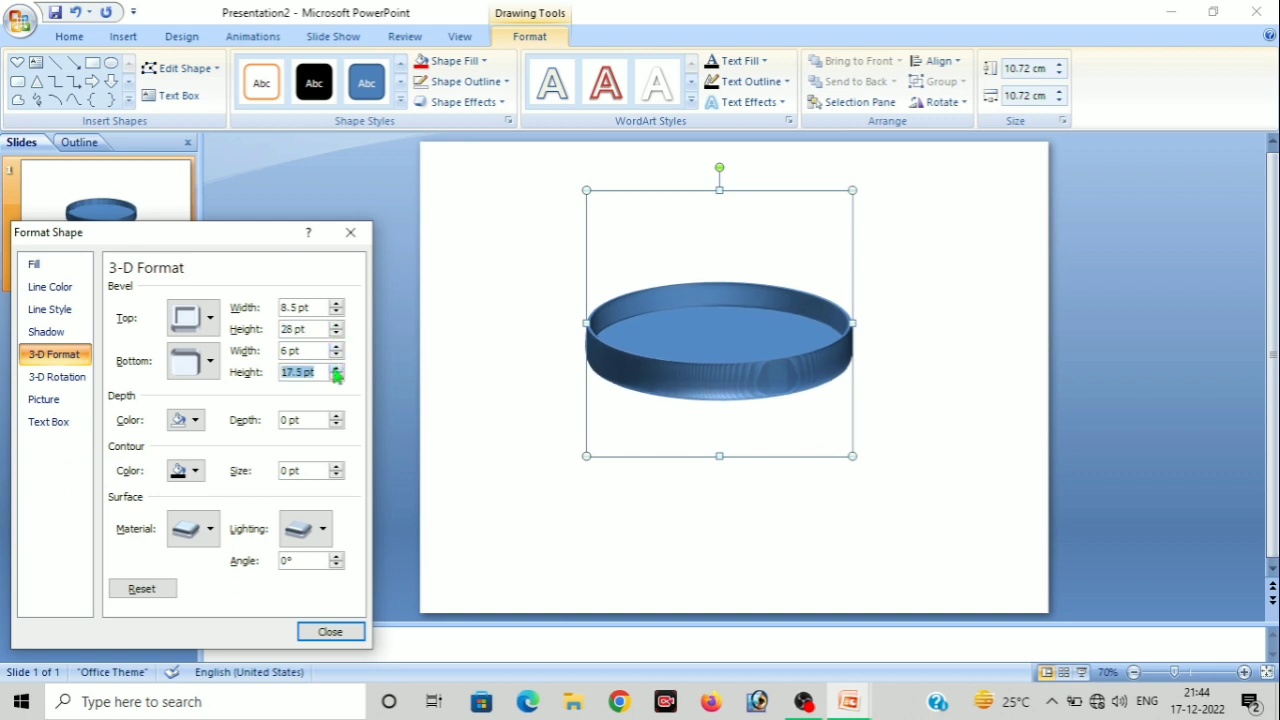
click(336, 368)
click(336, 368)
click(336, 368)
click(336, 368)
click(336, 368)
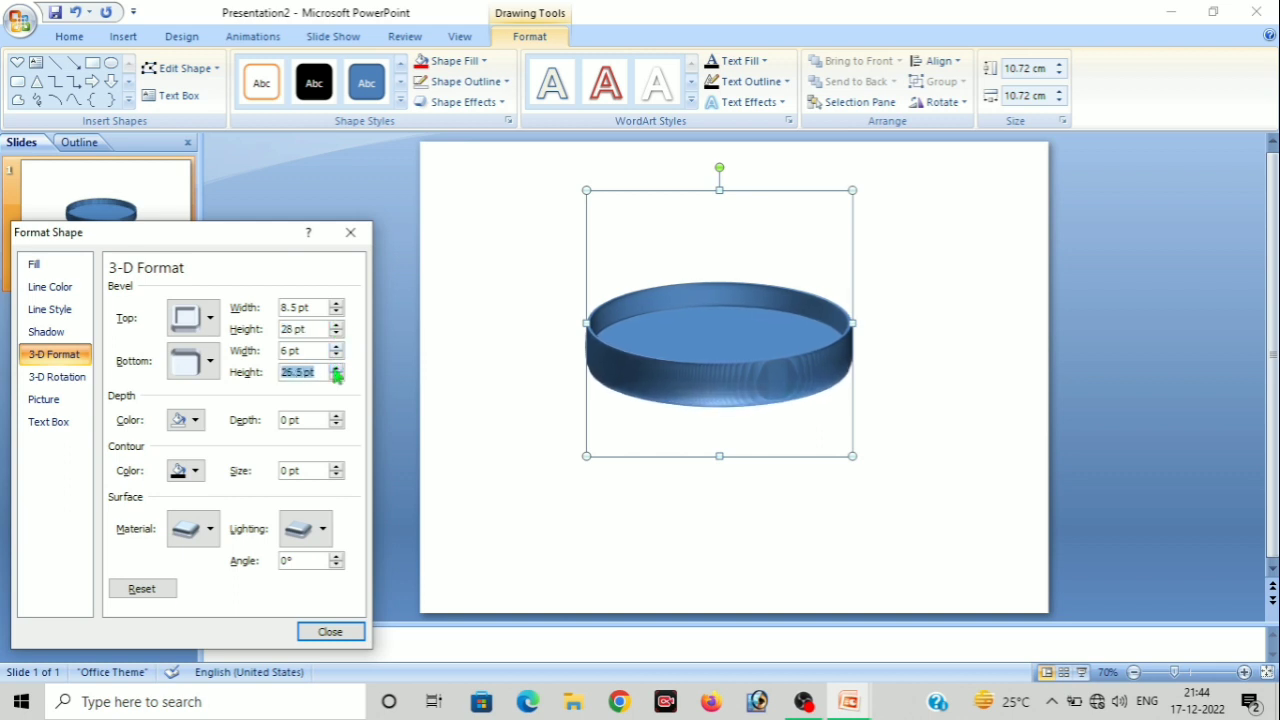
click(336, 368)
click(336, 368)
click(336, 368)
click(336, 368)
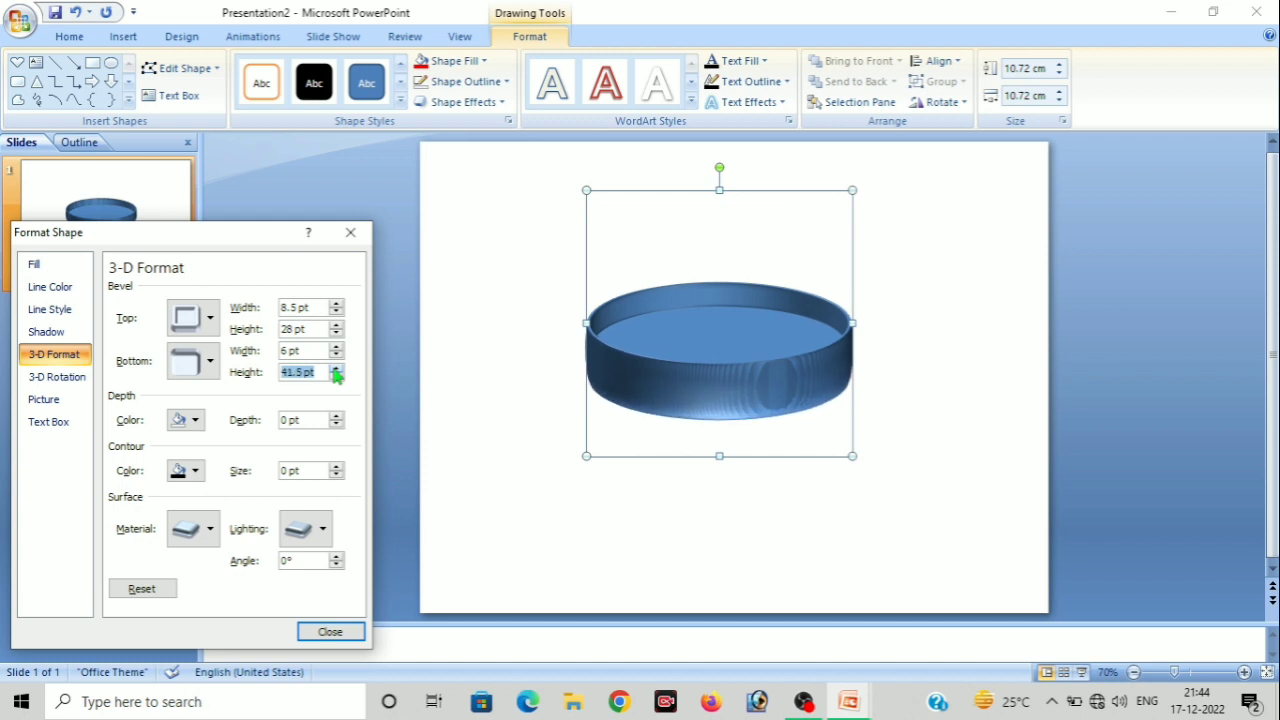
click(336, 368)
click(336, 368)
click(336, 368)
click(336, 368)
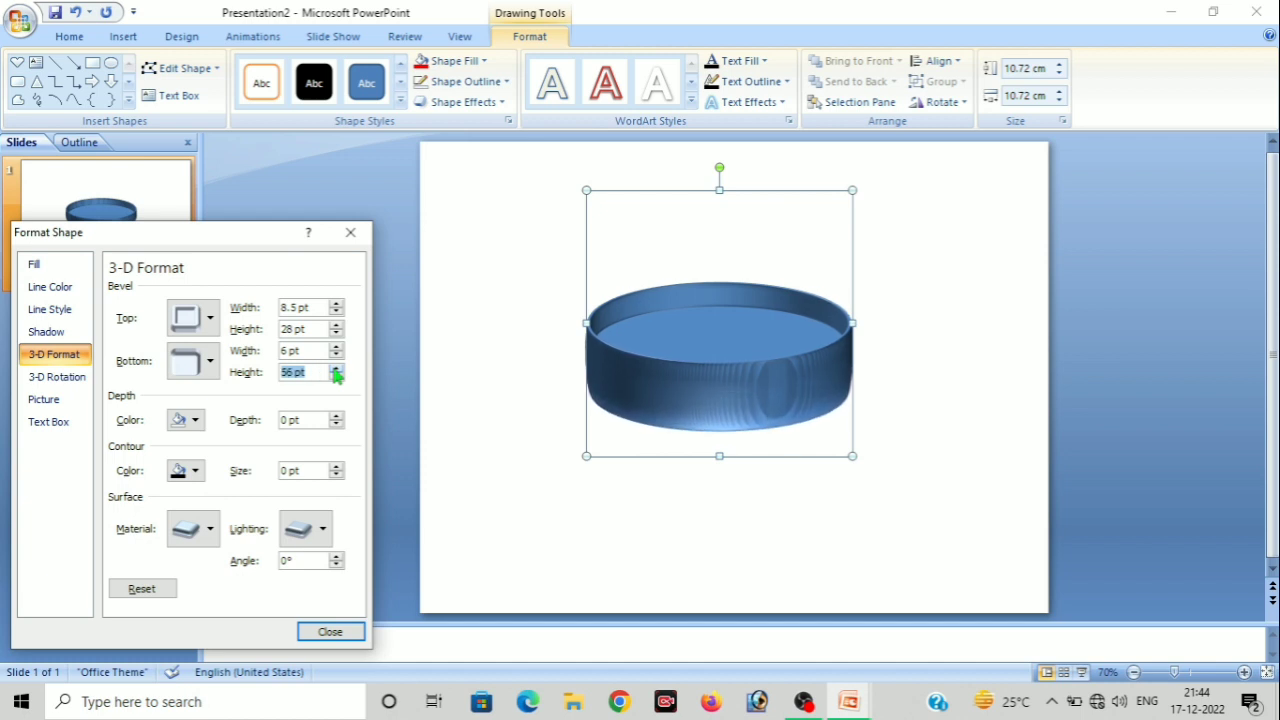
click(336, 368)
click(336, 368)
click(336, 368)
click(336, 368)
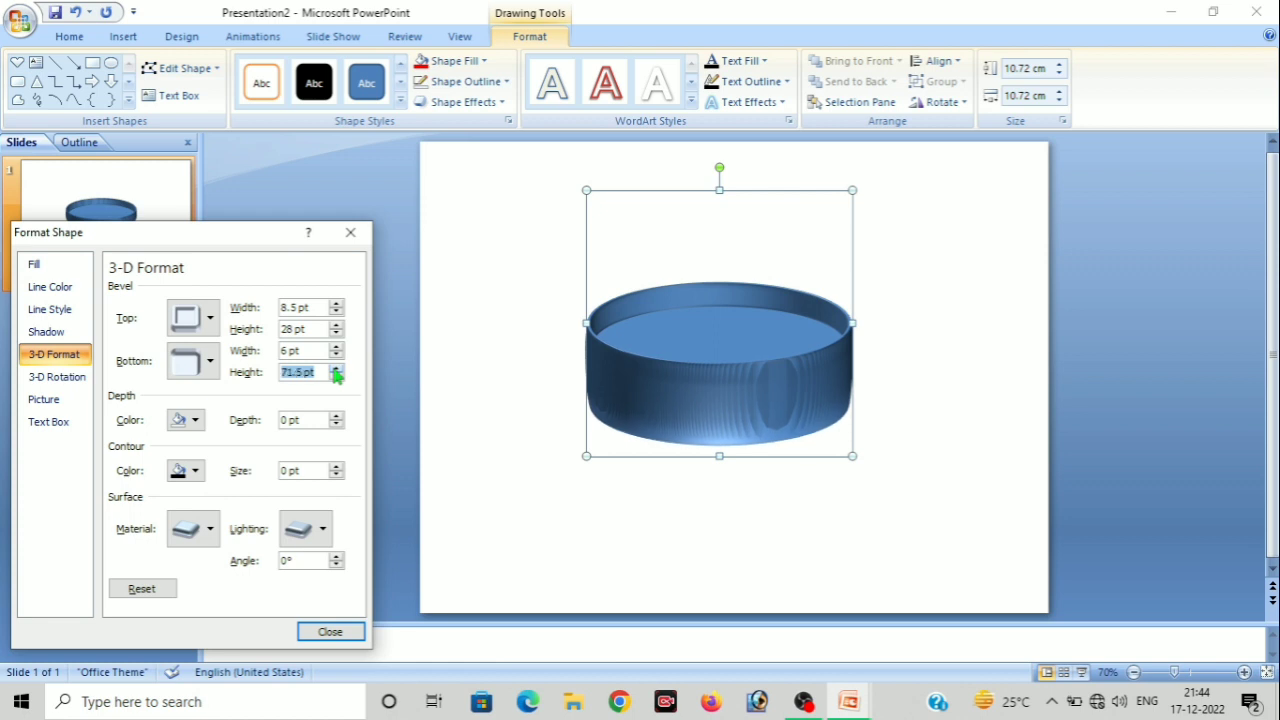
click(336, 368)
click(336, 368)
click(336, 368)
click(336, 368)
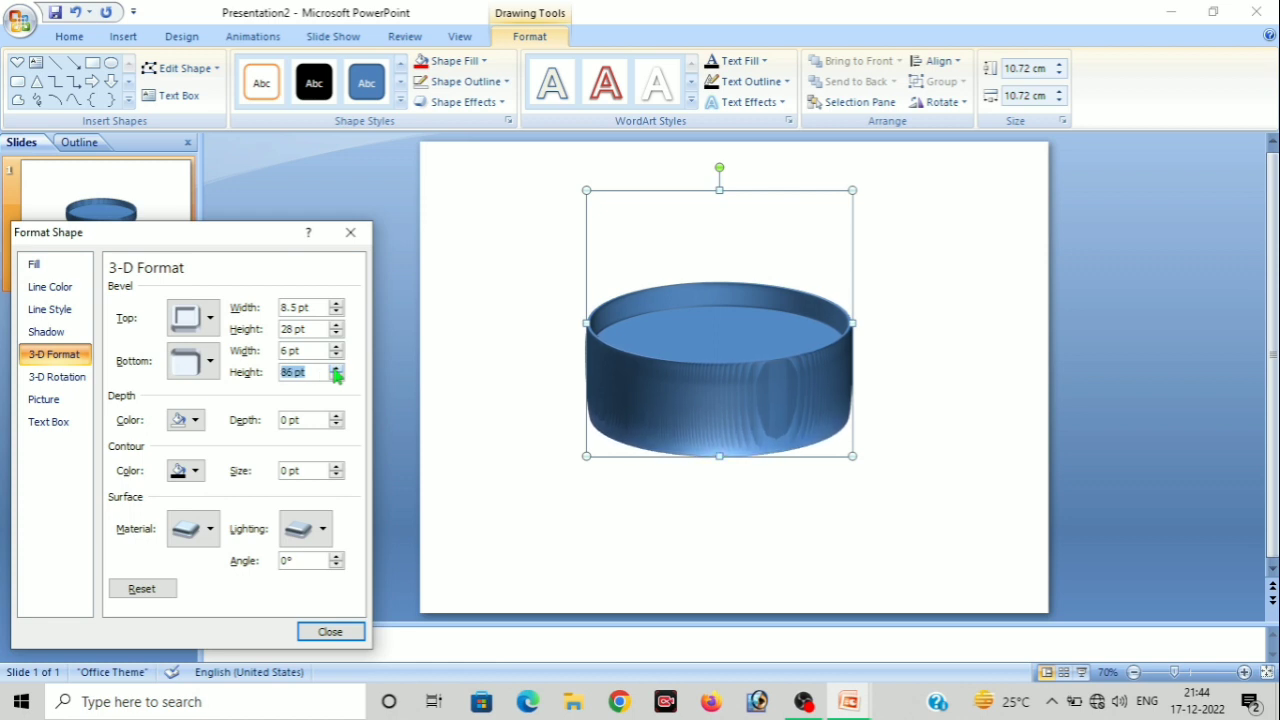
click(336, 368)
click(336, 368)
click(336, 368)
click(336, 368)
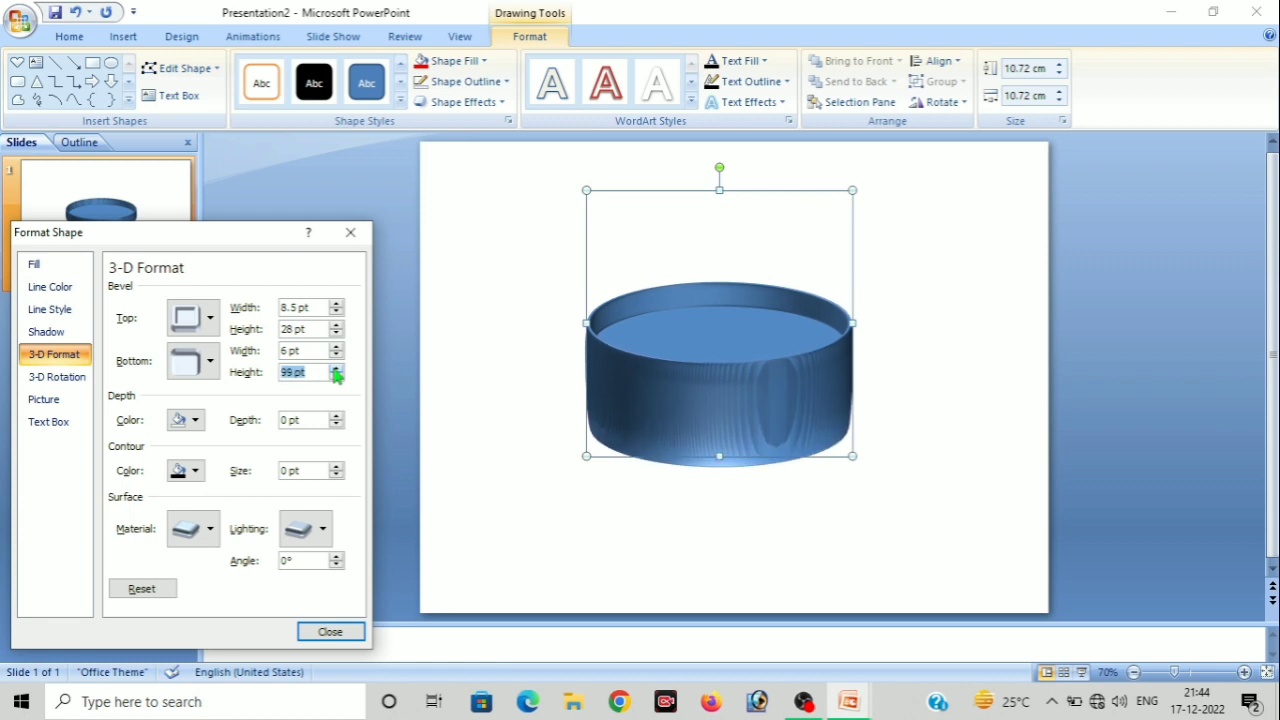
click(336, 368)
click(336, 368)
click(336, 368)
click(336, 368)
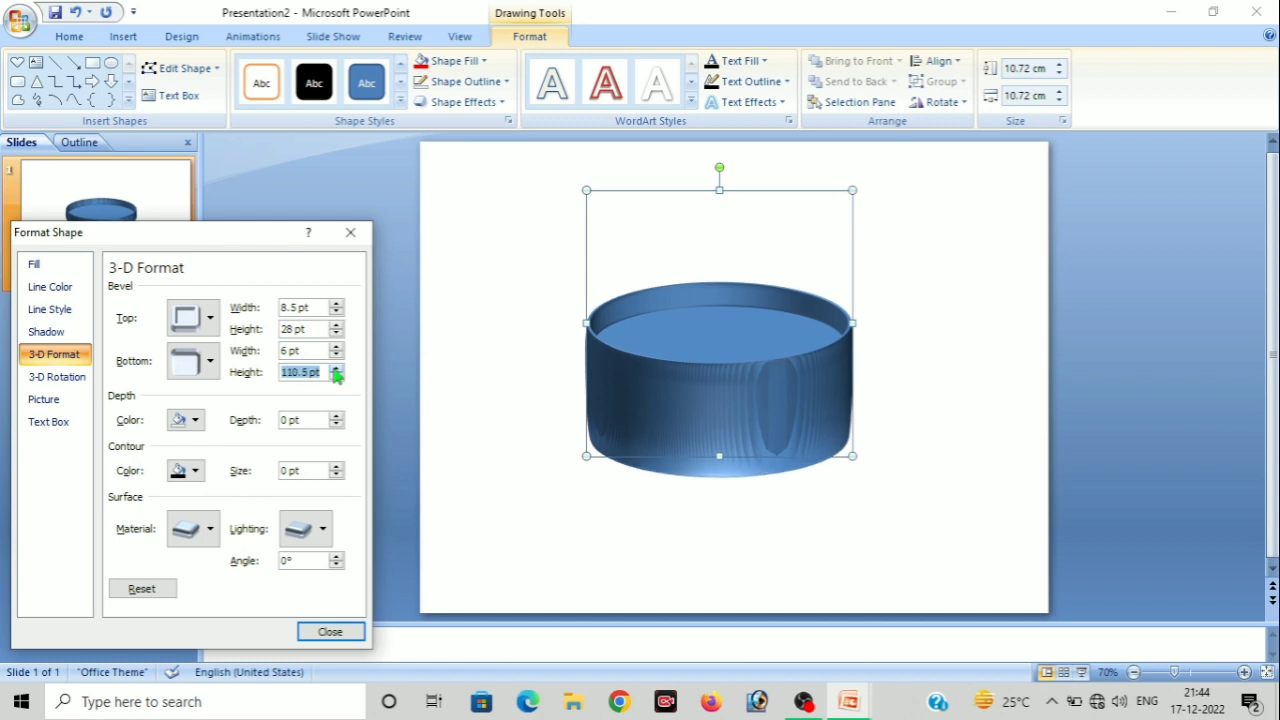
click(336, 368)
click(336, 368)
click(336, 368)
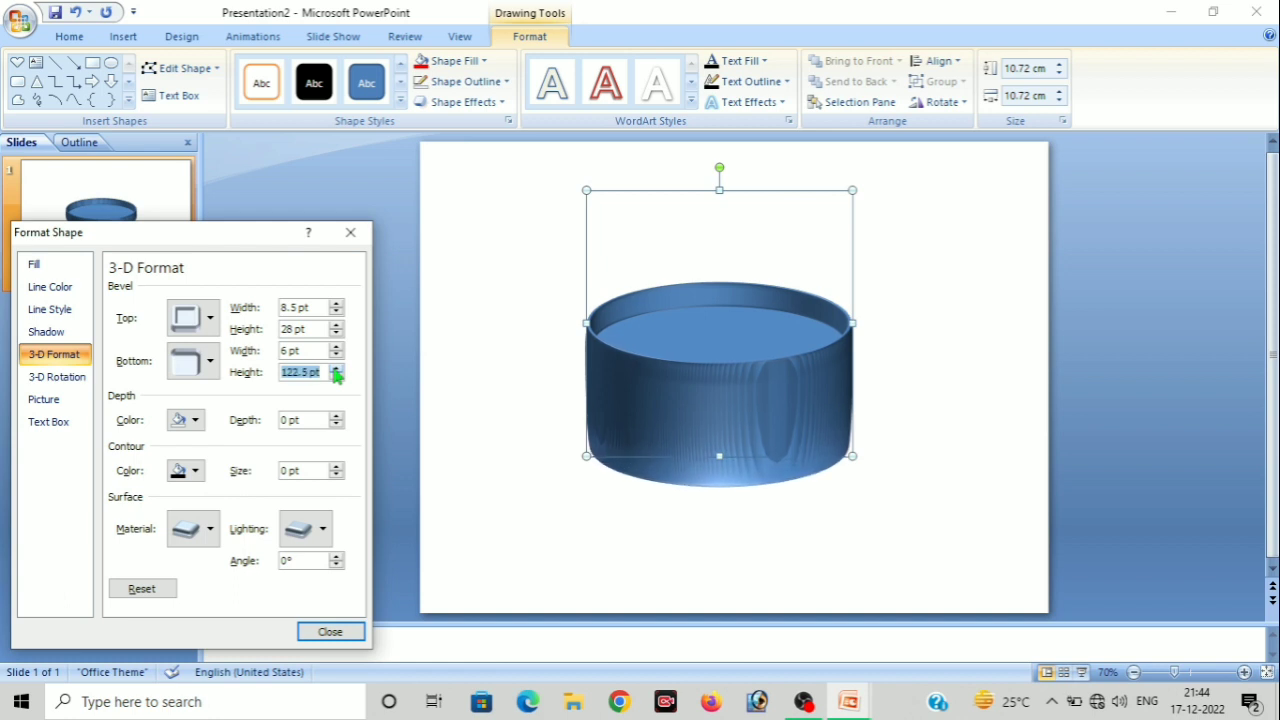
click(336, 368)
click(336, 368)
click(336, 368)
click(336, 368)
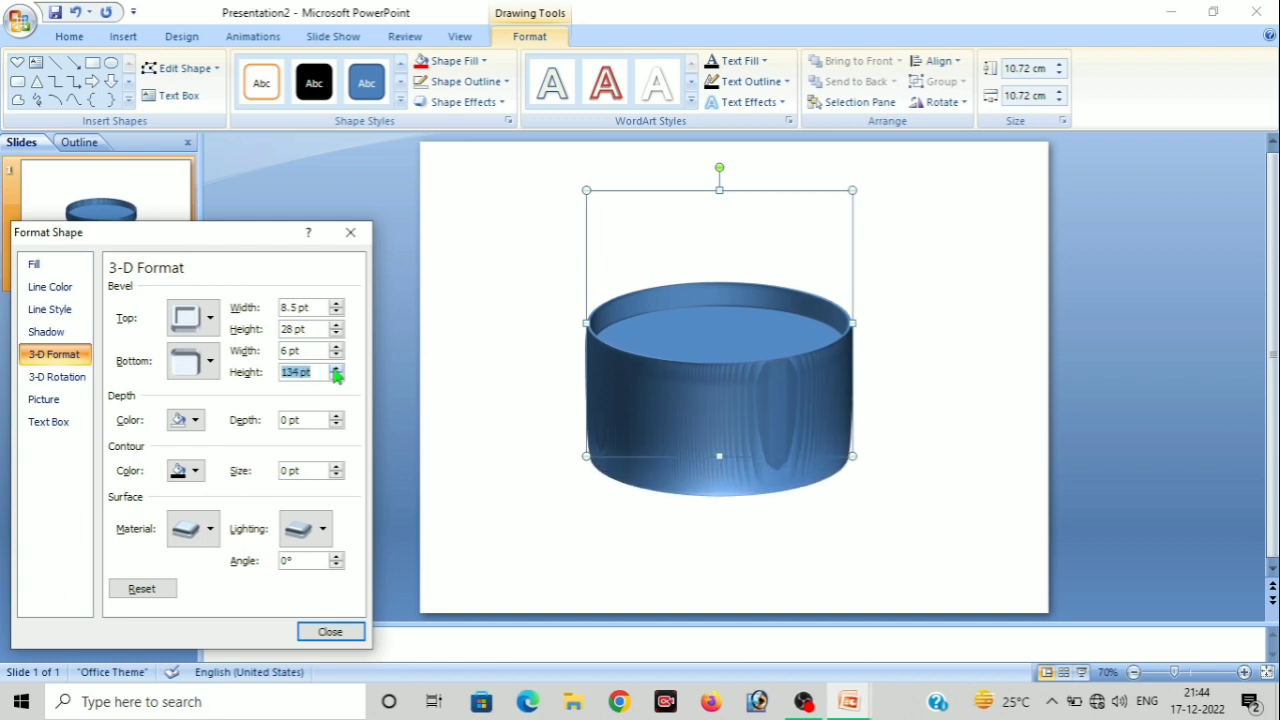
click(336, 368)
click(336, 368)
click(336, 368)
click(336, 368)
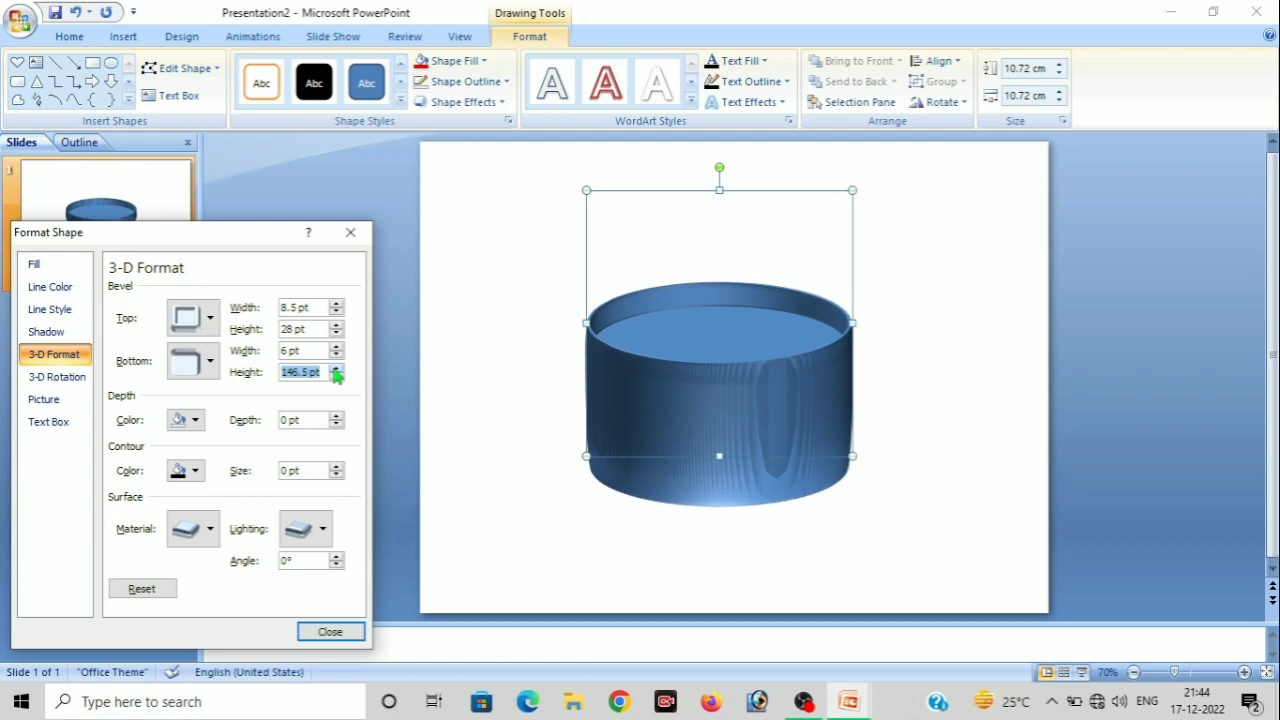
click(336, 368)
click(336, 368)
click(336, 368)
click(336, 368)
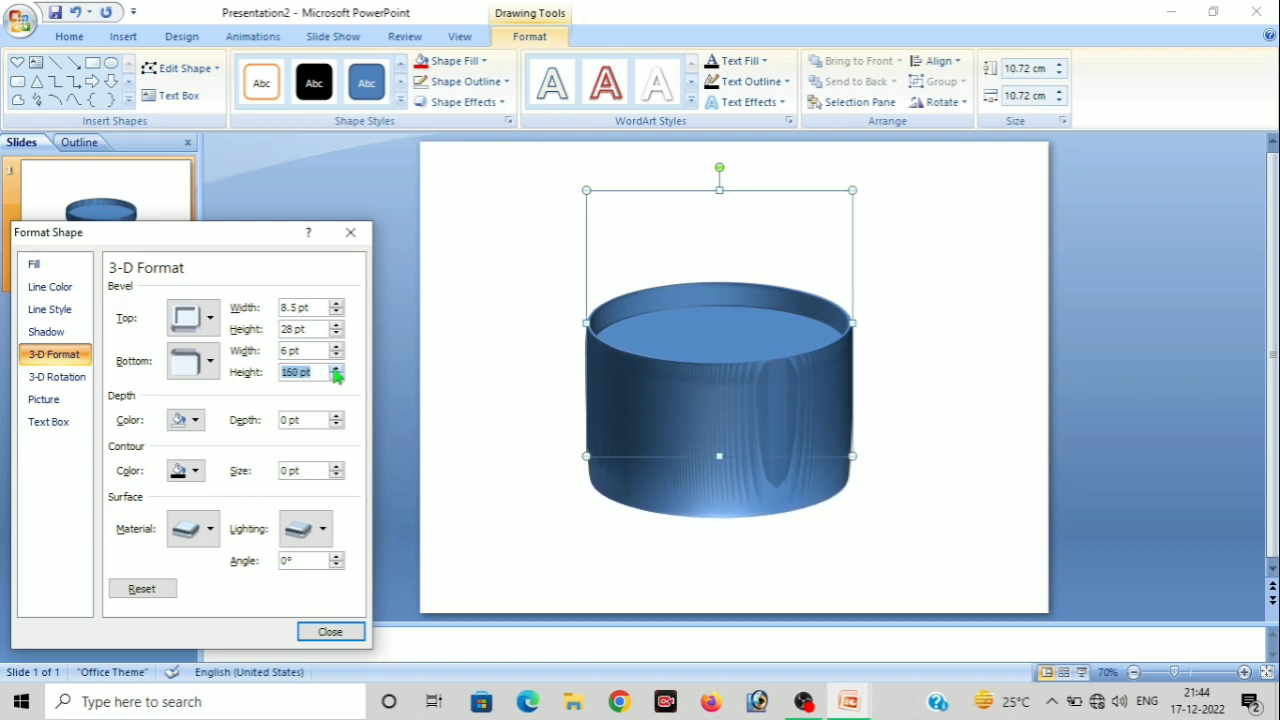
click(336, 368)
click(336, 368)
click(336, 368)
click(336, 370)
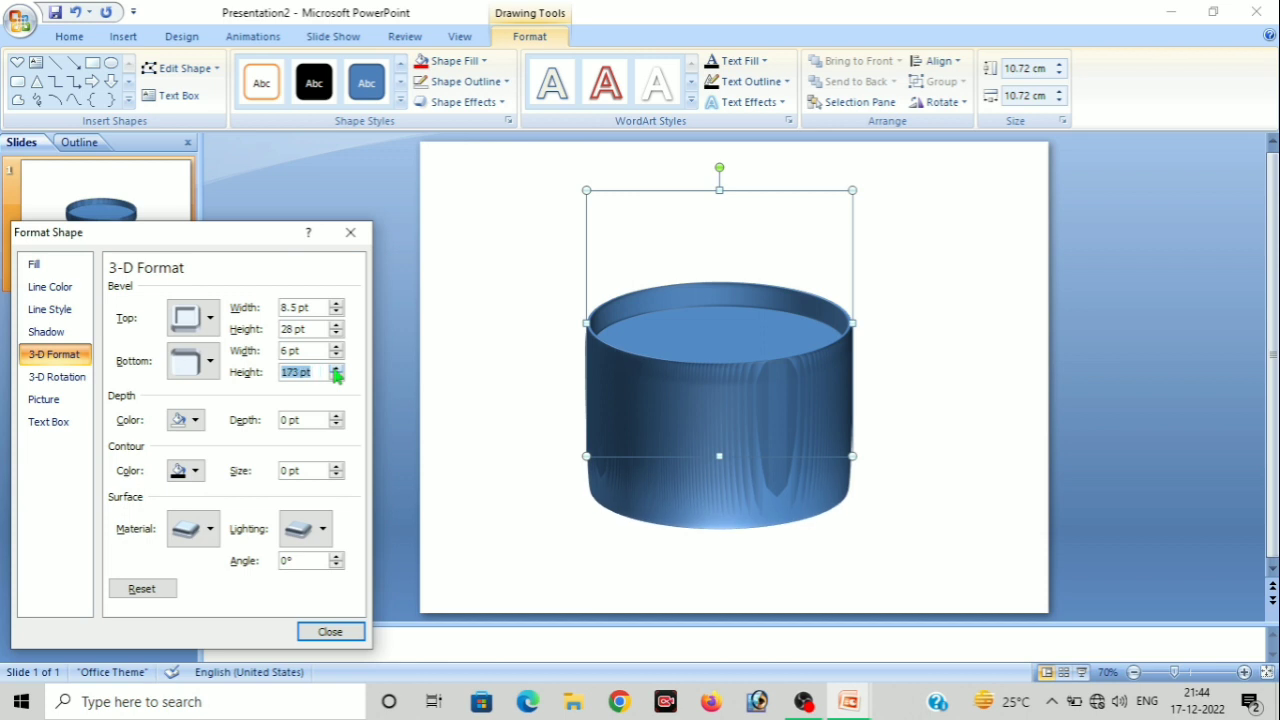
click(336, 370)
click(336, 370)
click(336, 370)
click(336, 370)
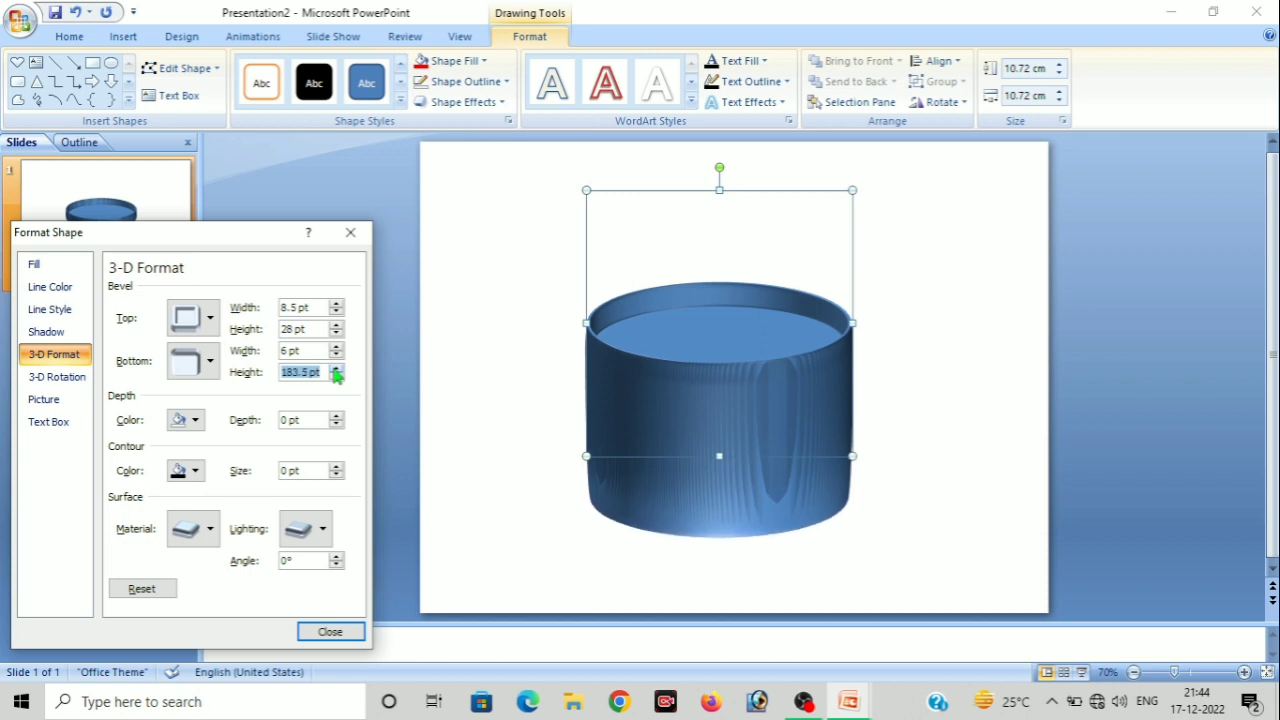
click(336, 370)
click(336, 370)
click(336, 370)
click(336, 370)
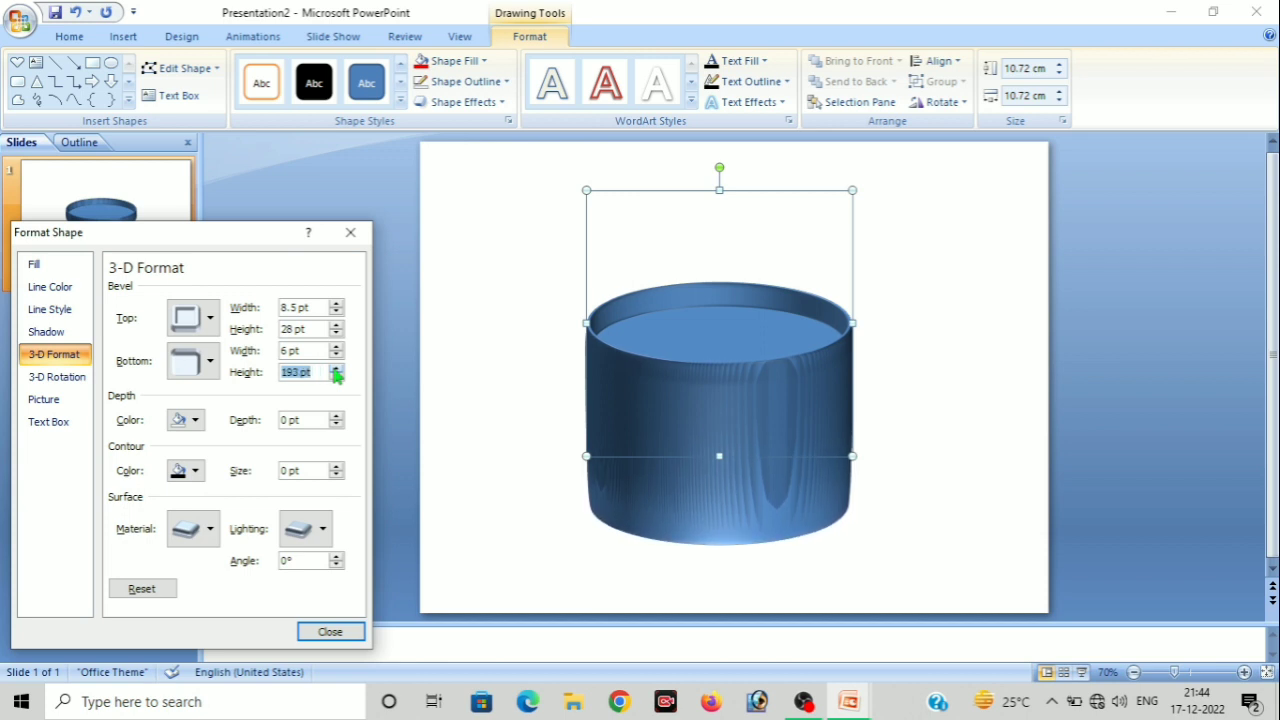
click(336, 370)
click(336, 370)
click(336, 370)
click(336, 370)
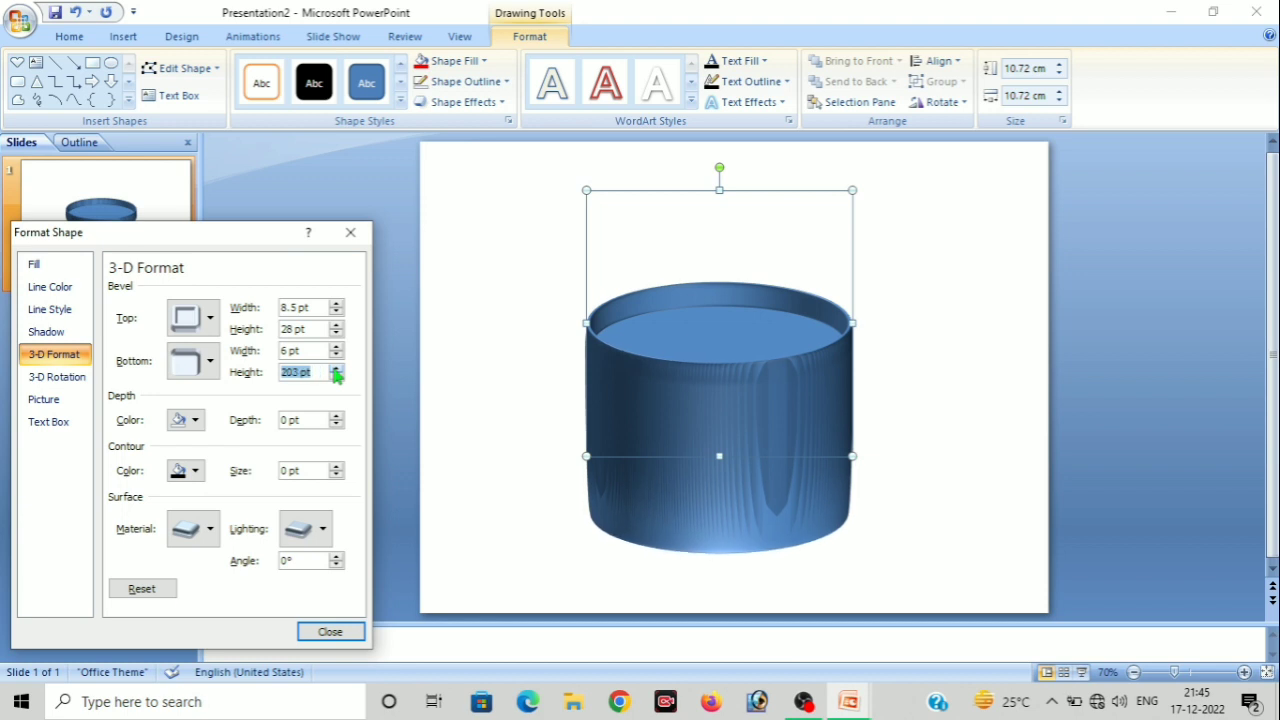
click(336, 370)
click(336, 370)
click(336, 370)
click(336, 370)
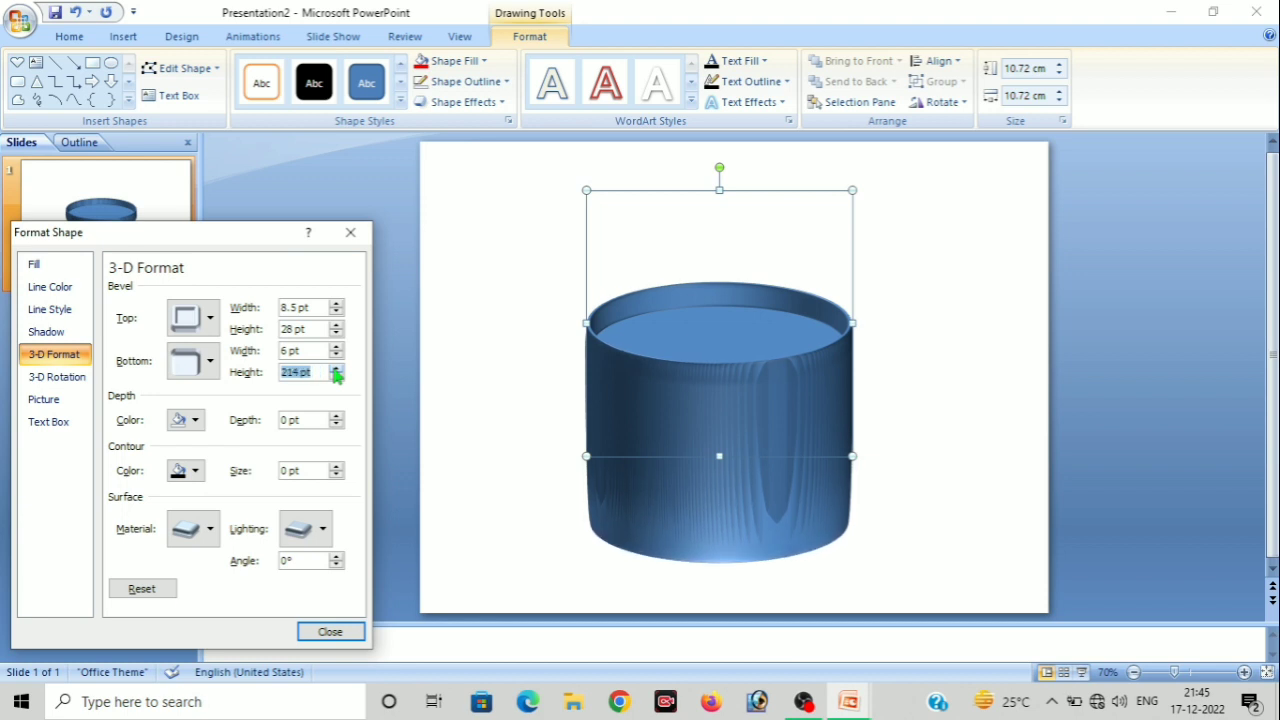
click(336, 370)
click(336, 370)
click(336, 370)
click(336, 370)
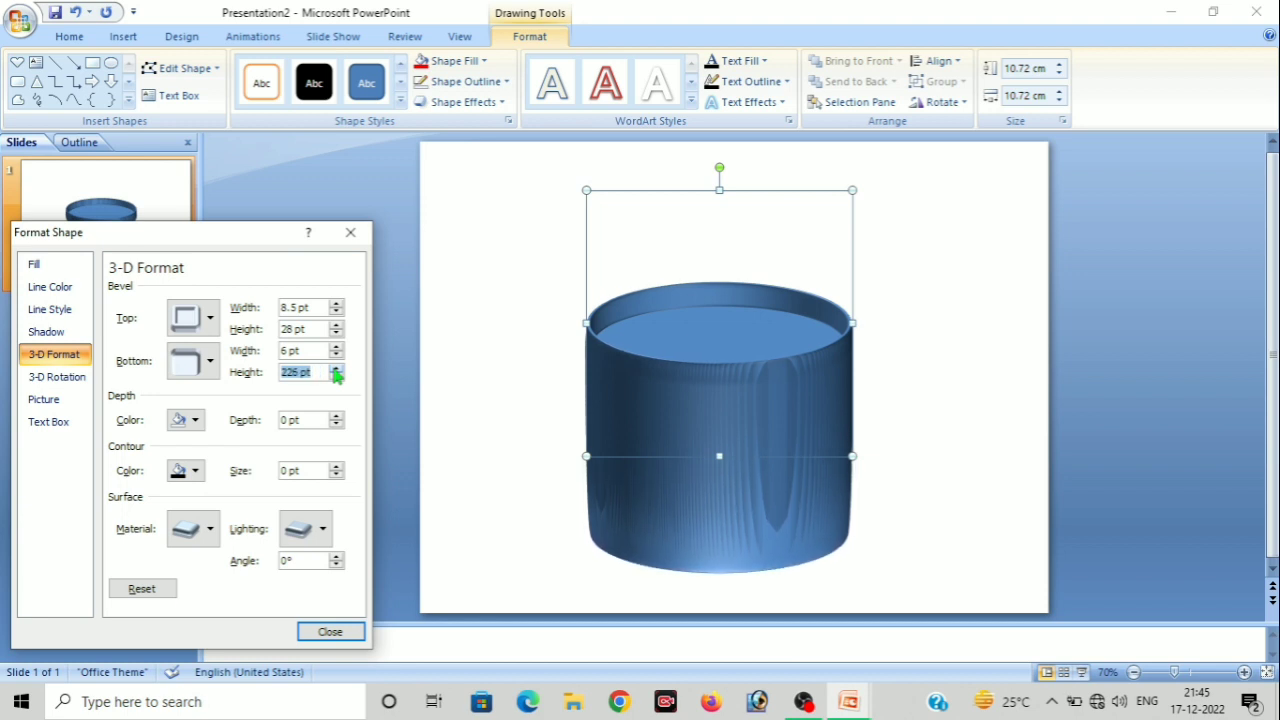
click(336, 370)
click(336, 370)
click(336, 370)
click(336, 371)
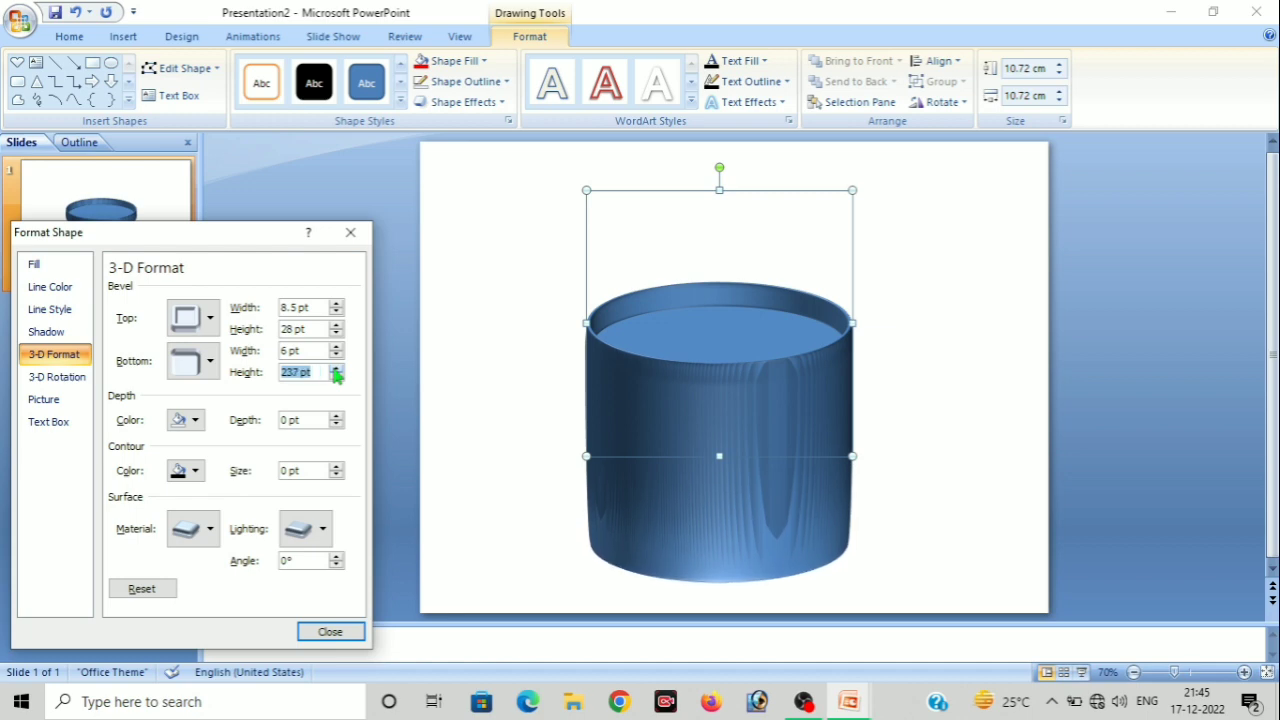
click(336, 371)
click(336, 371)
click(336, 371)
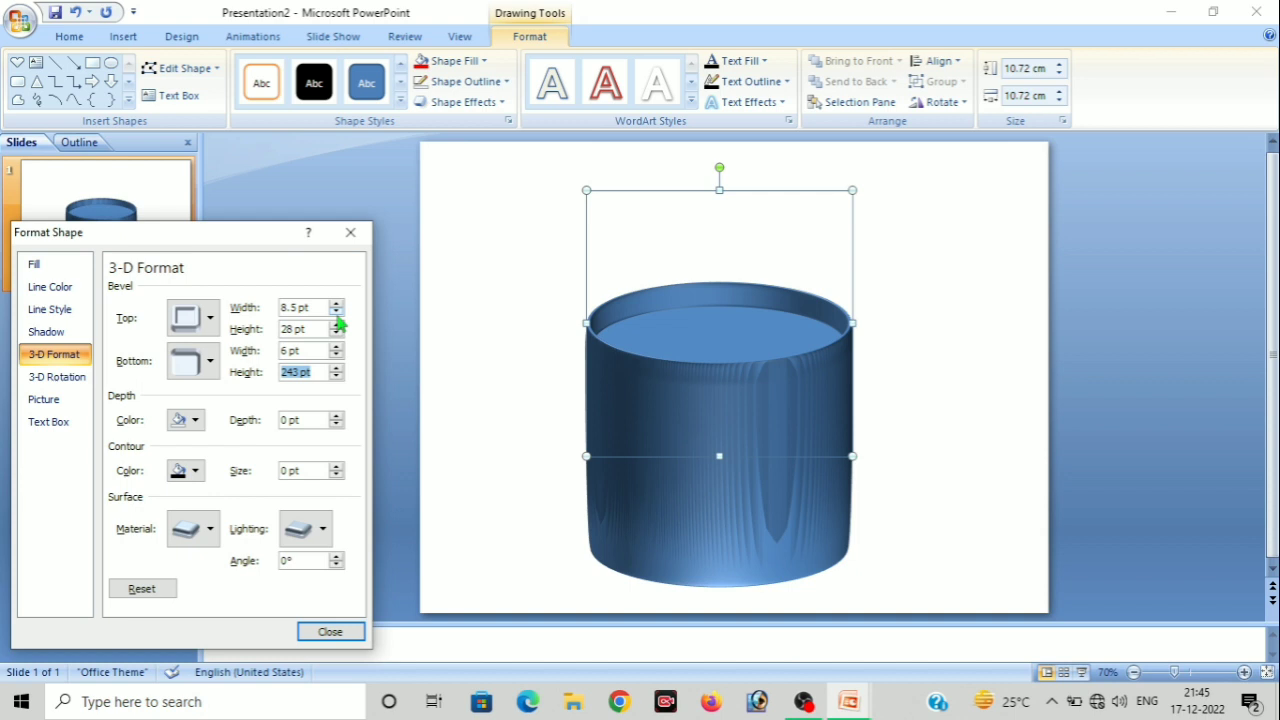
Set the top bevel to 6 pt width and 27.5 pt height
click(337, 315)
click(337, 315)
click(337, 315)
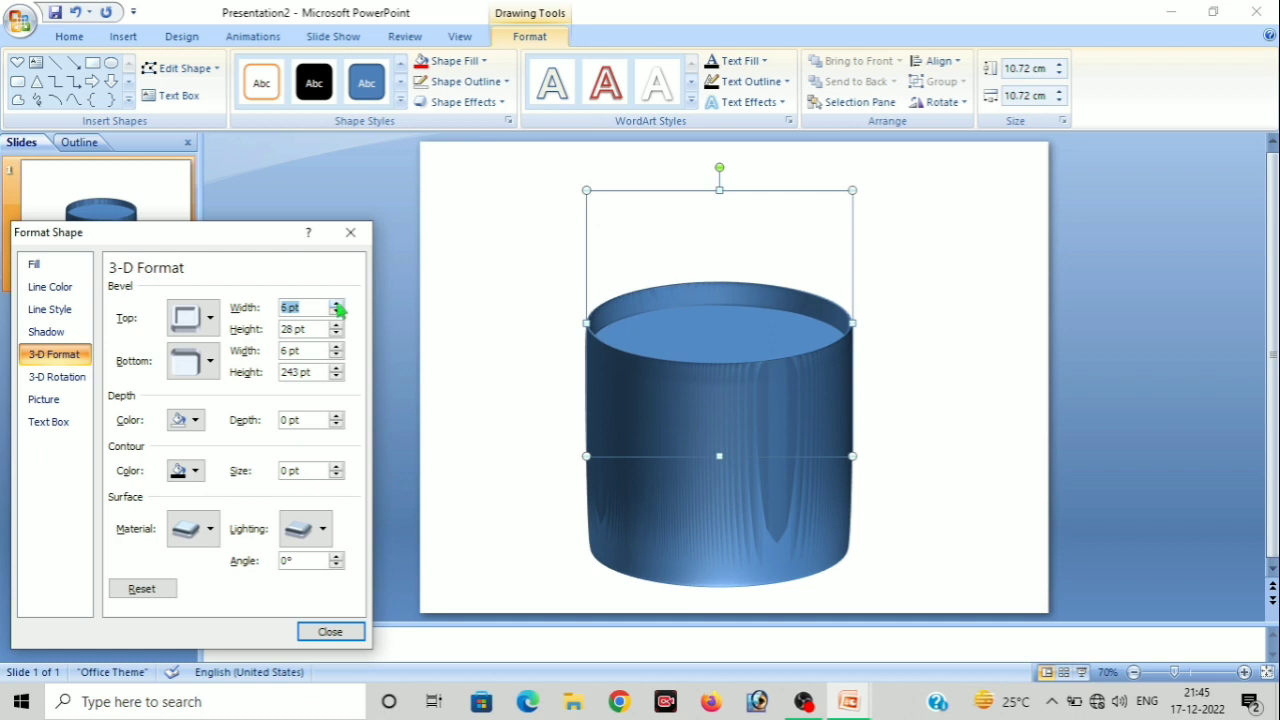
click(337, 334)
click(337, 334)
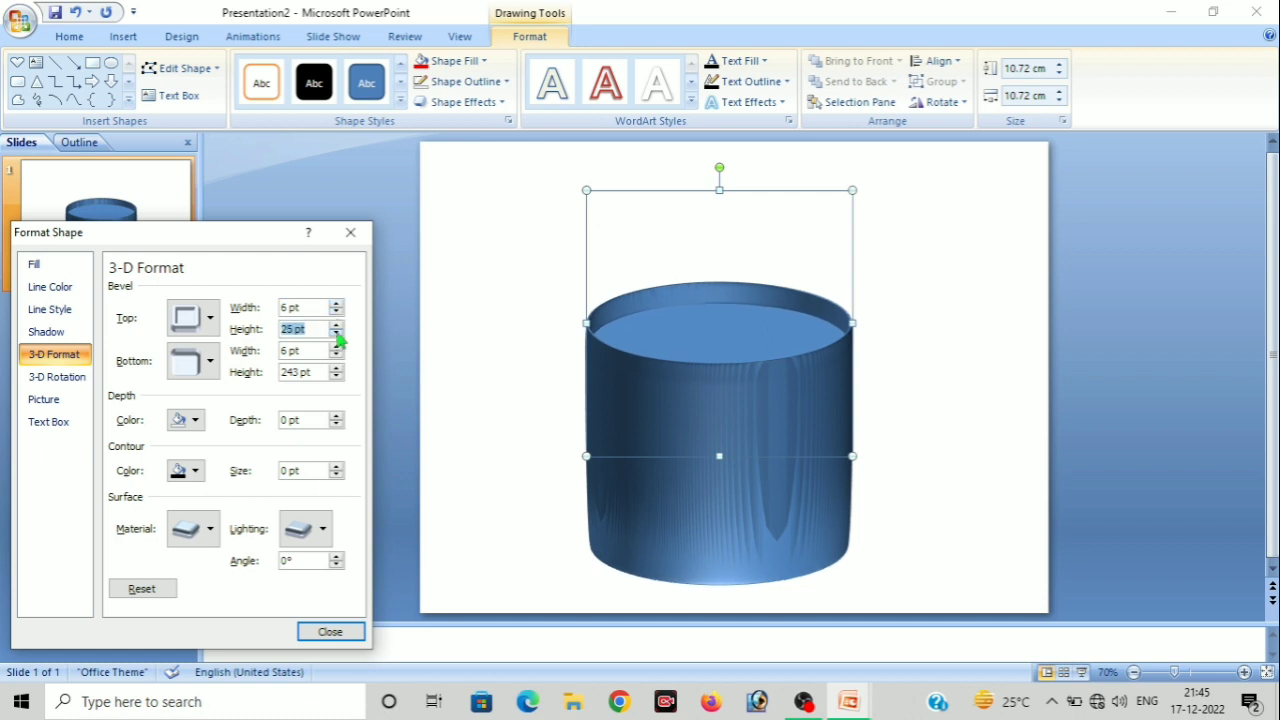
click(337, 334)
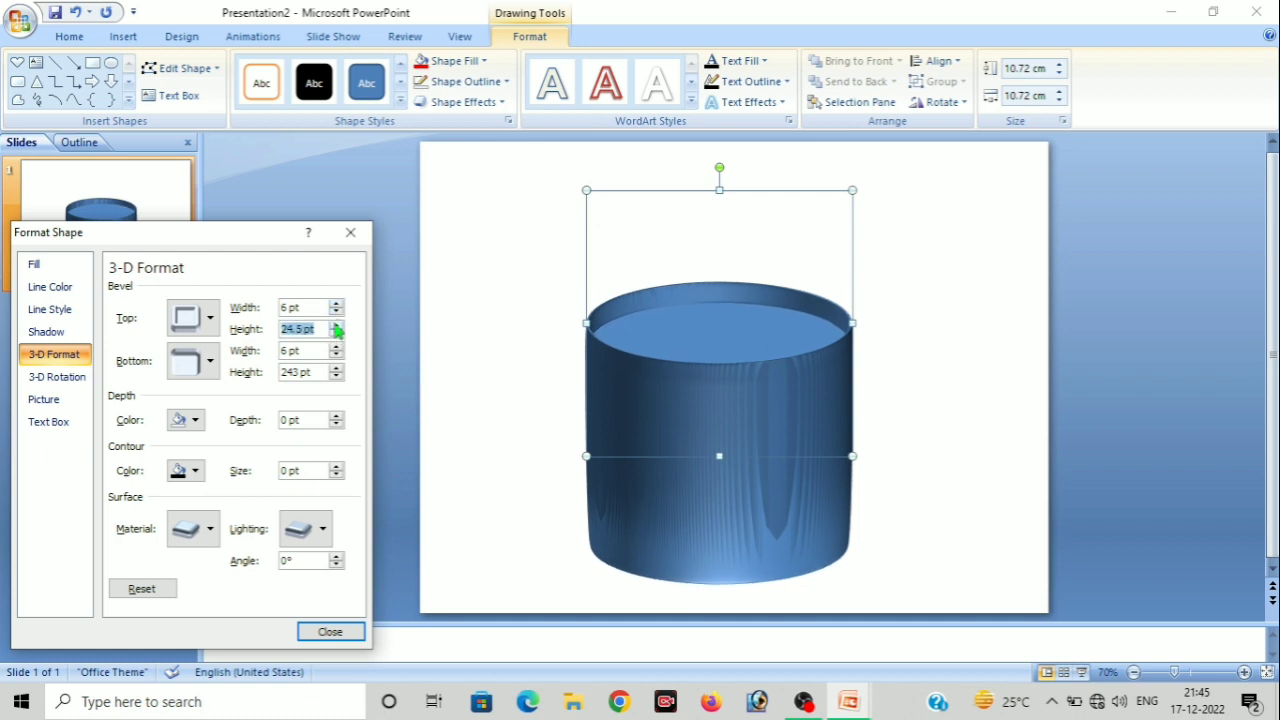
click(337, 326)
click(337, 326)
click(337, 326)
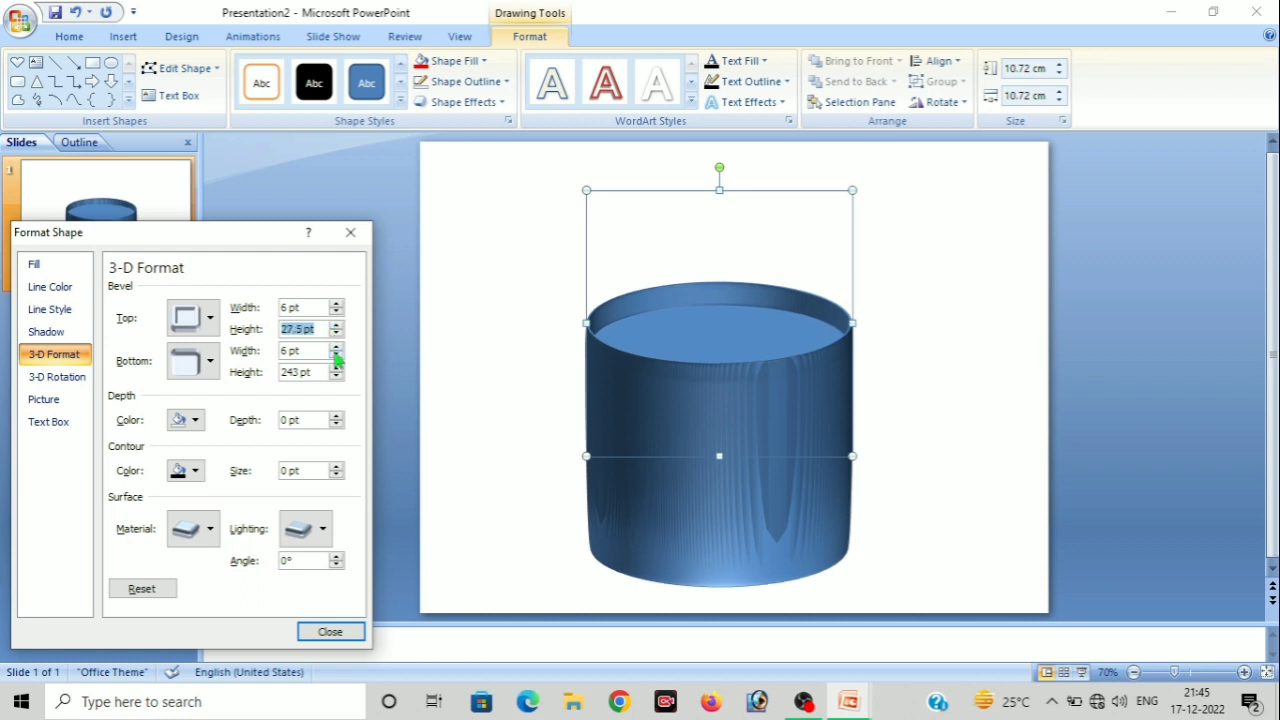
Adjust the bottom bevel width, settling back on 6 pt
click(337, 346)
click(337, 346)
click(337, 346)
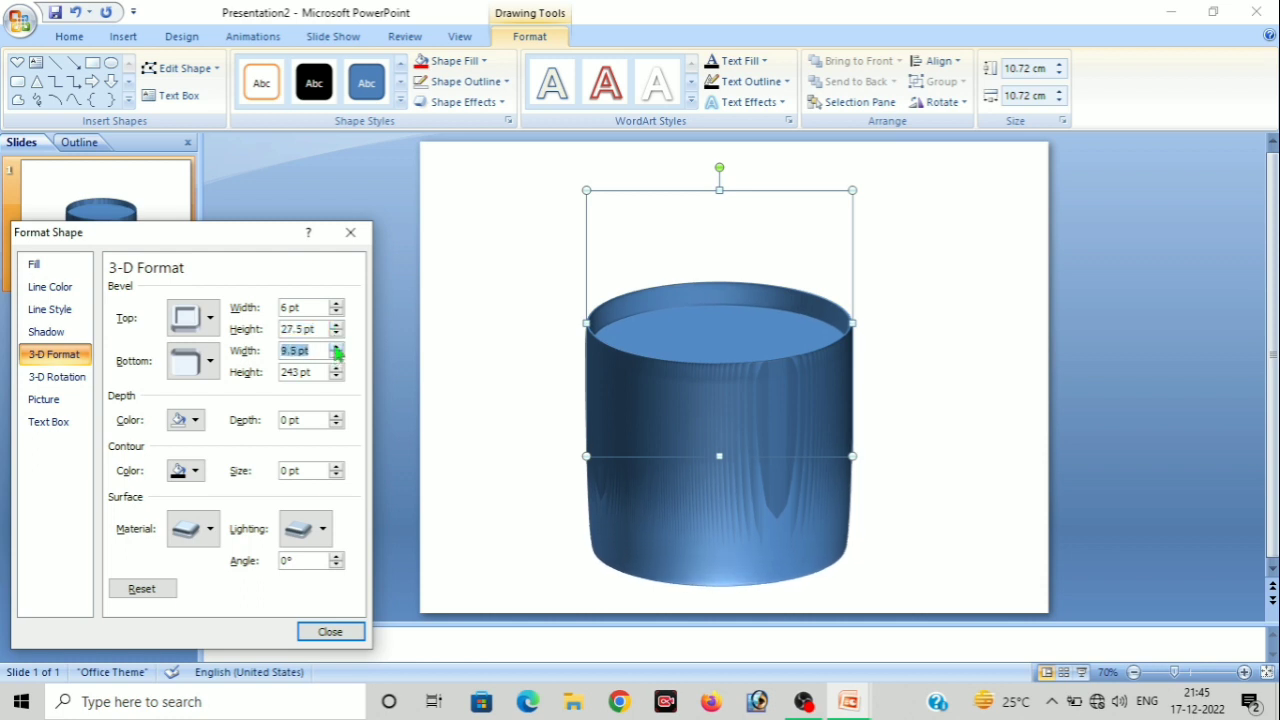
click(337, 346)
click(337, 356)
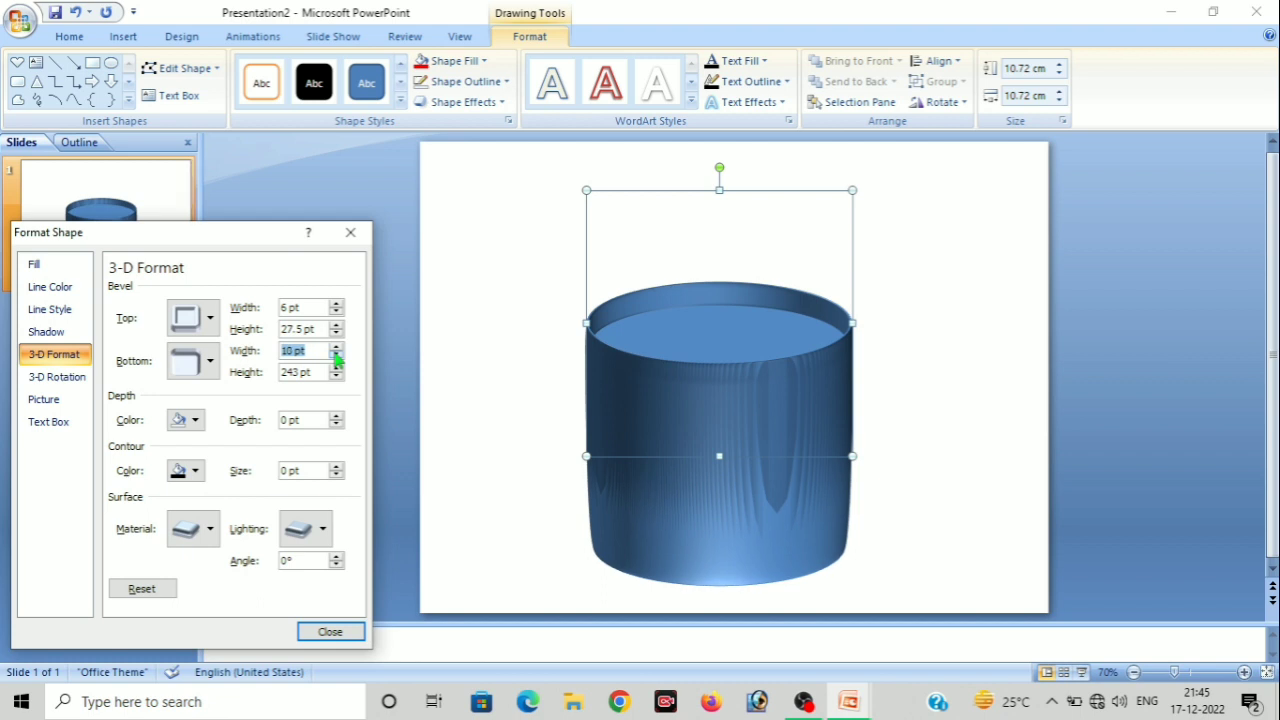
click(337, 356)
click(337, 356)
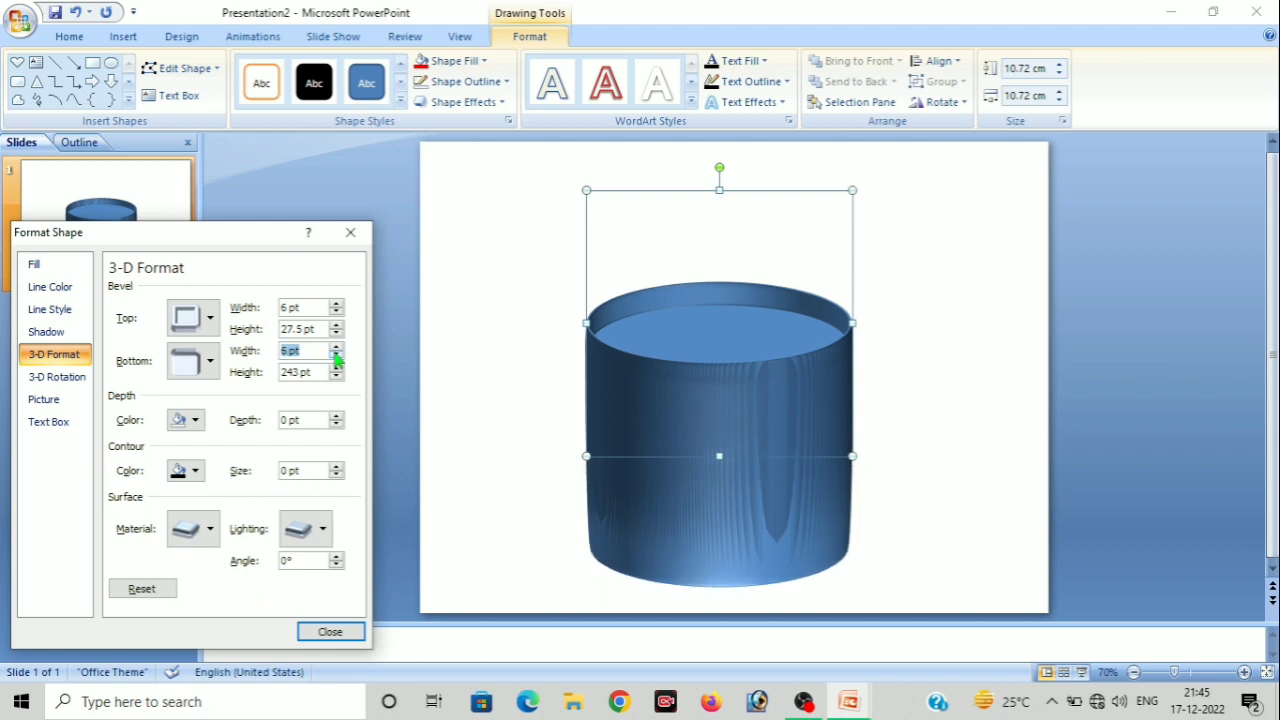
click(337, 356)
click(337, 356)
click(337, 356)
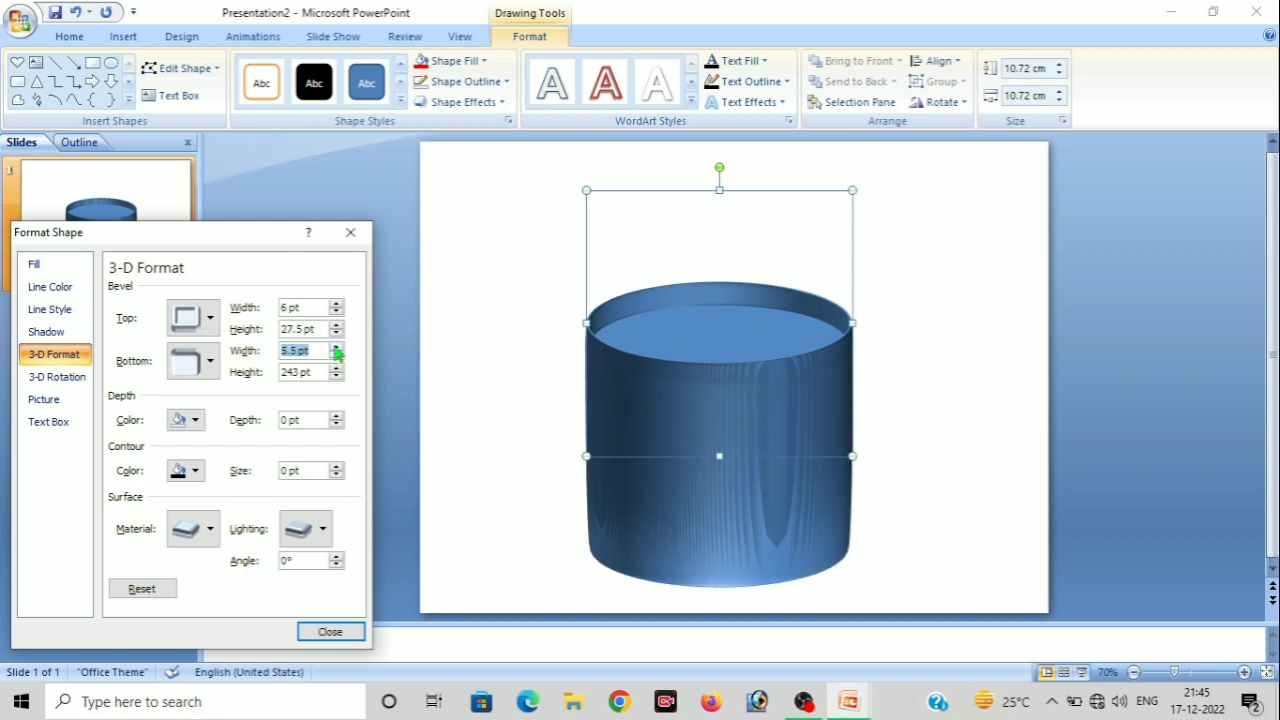
click(337, 347)
Raise the bottom bevel height to 266 pt to extend the cup's base
click(337, 368)
click(337, 368)
click(337, 368)
click(337, 368)
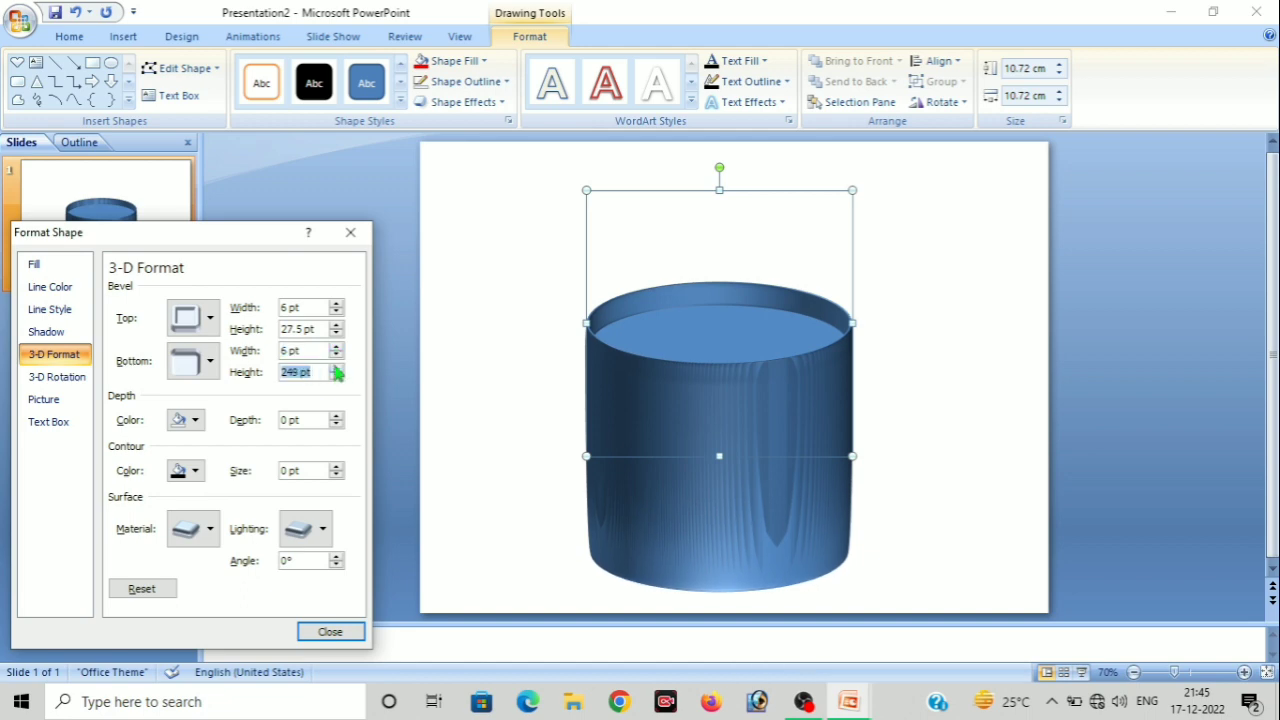
click(337, 368)
click(337, 368)
click(337, 368)
click(337, 368)
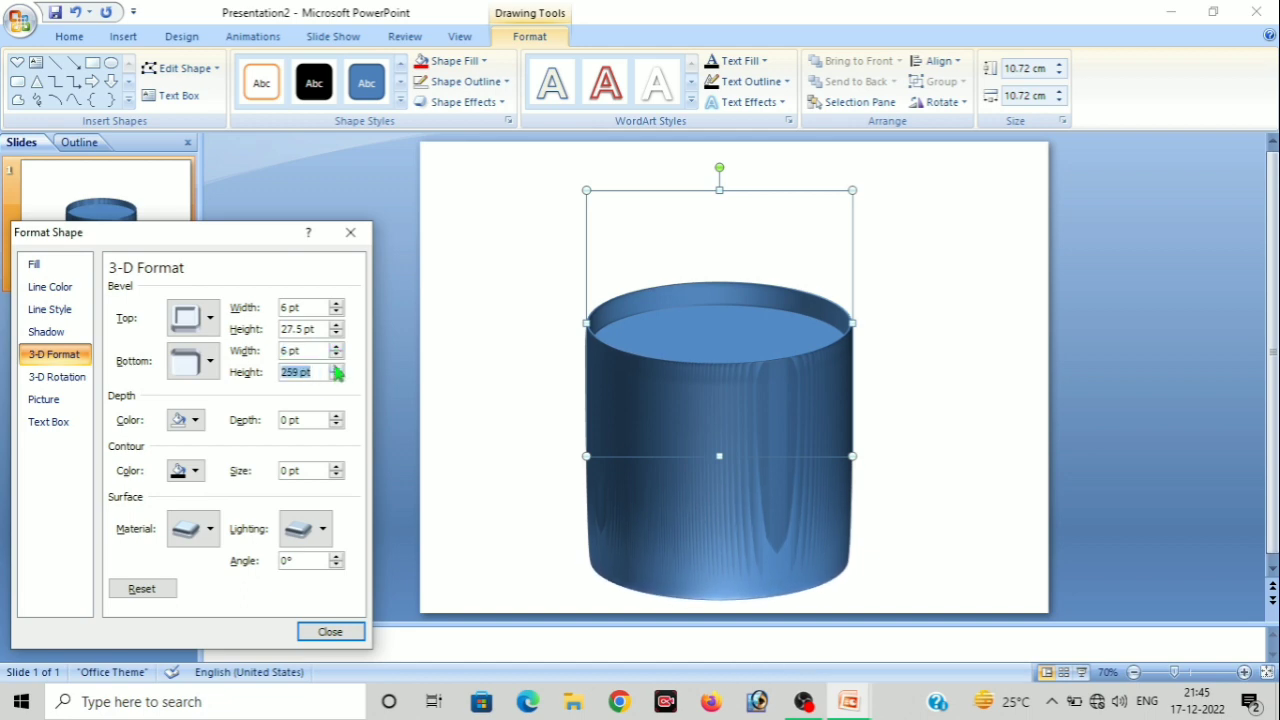
click(337, 368)
click(337, 368)
click(337, 368)
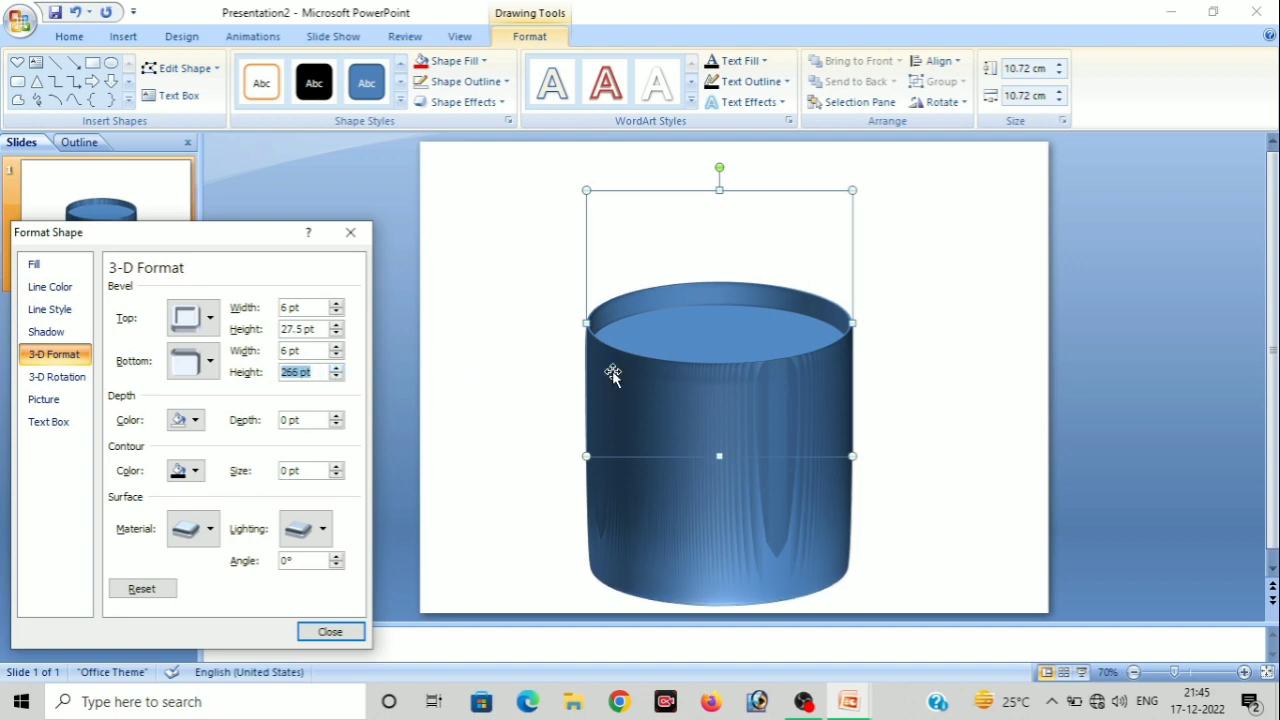
Move the cup up and left, then narrow its width to 10 cm
drag(680, 372, 665, 253)
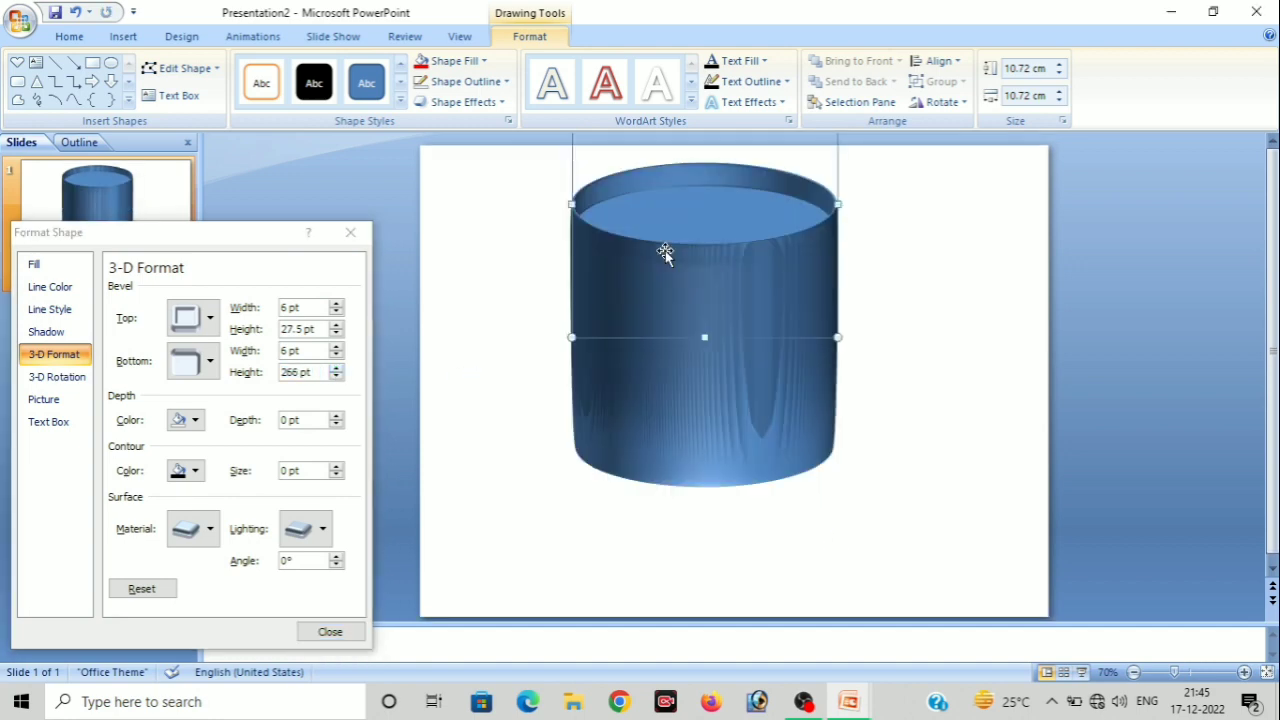
click(1058, 101)
click(1058, 101)
click(1058, 101)
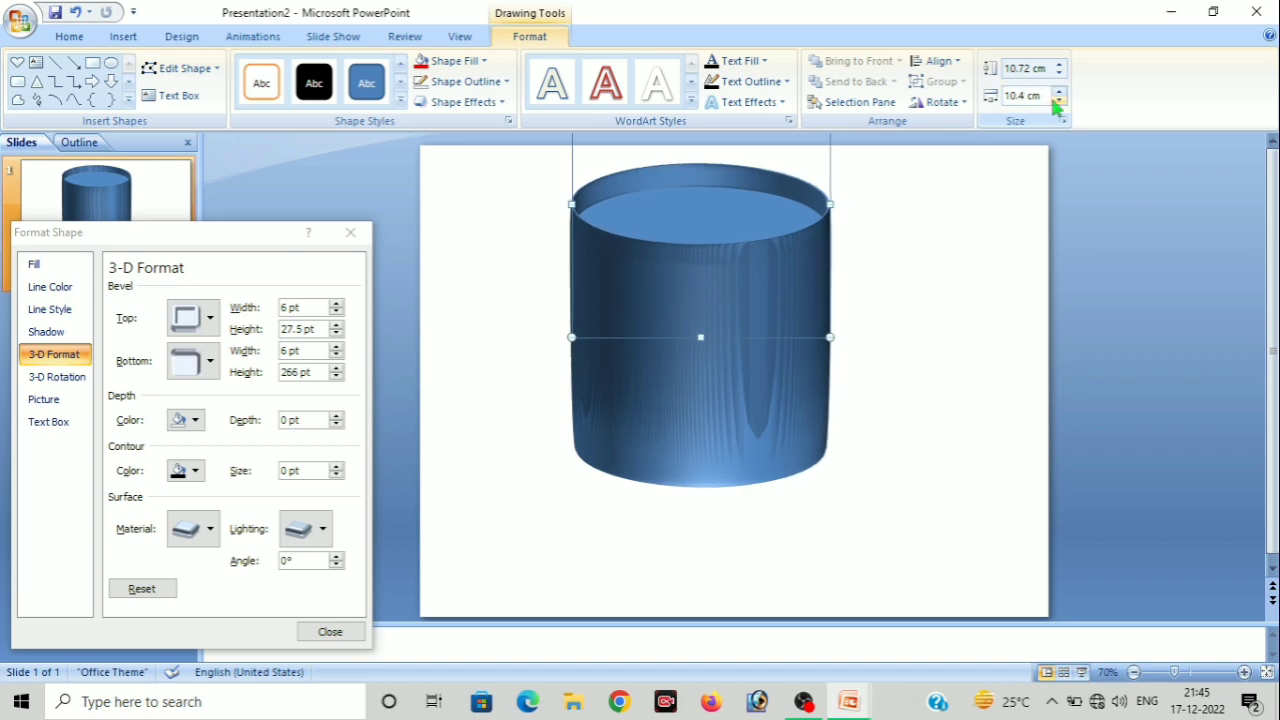
click(1058, 101)
click(1058, 101)
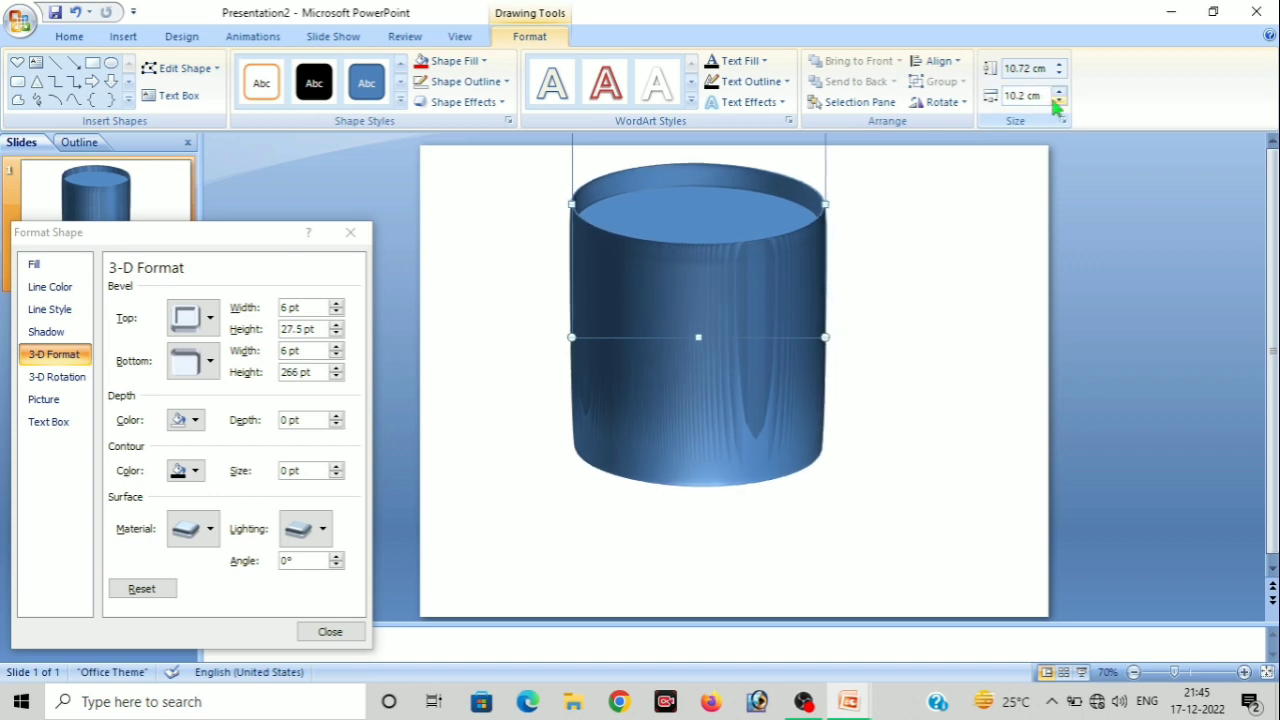
click(1058, 101)
click(1058, 101)
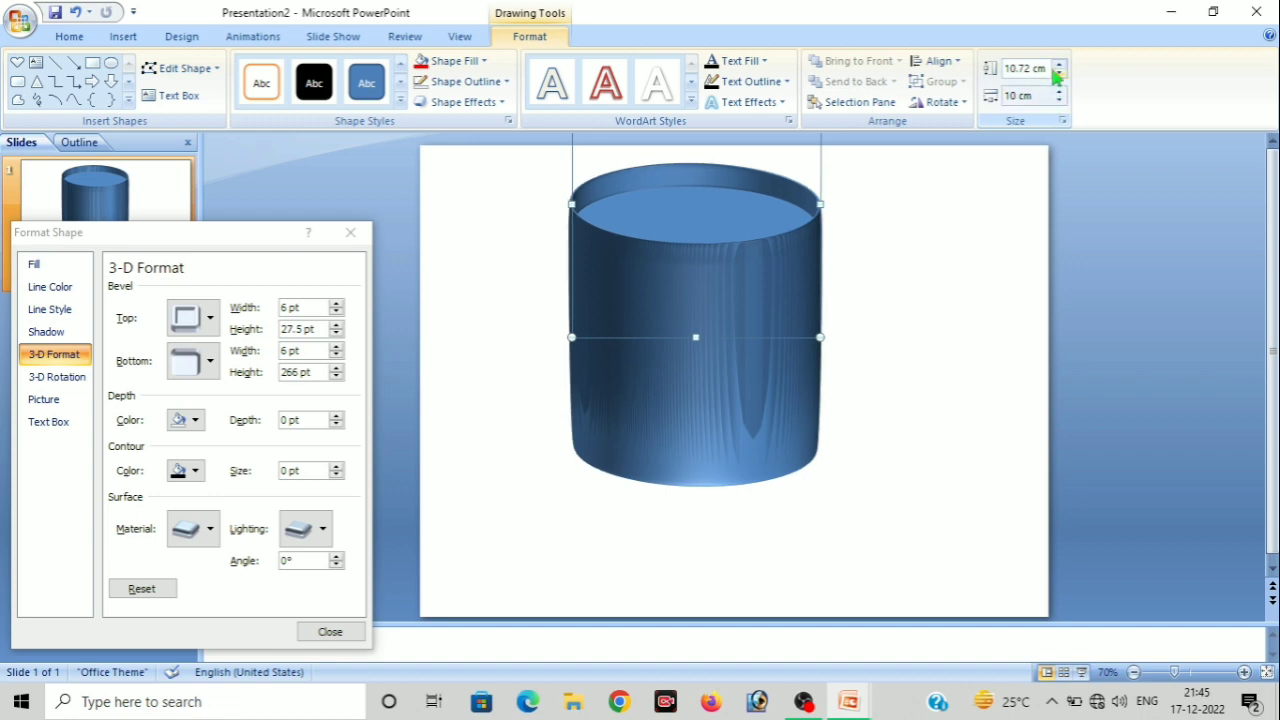
Reduce the cup's height to 10 cm and nudge it lower on the slide
click(1058, 74)
click(1058, 74)
click(1058, 74)
click(1058, 74)
click(1058, 74)
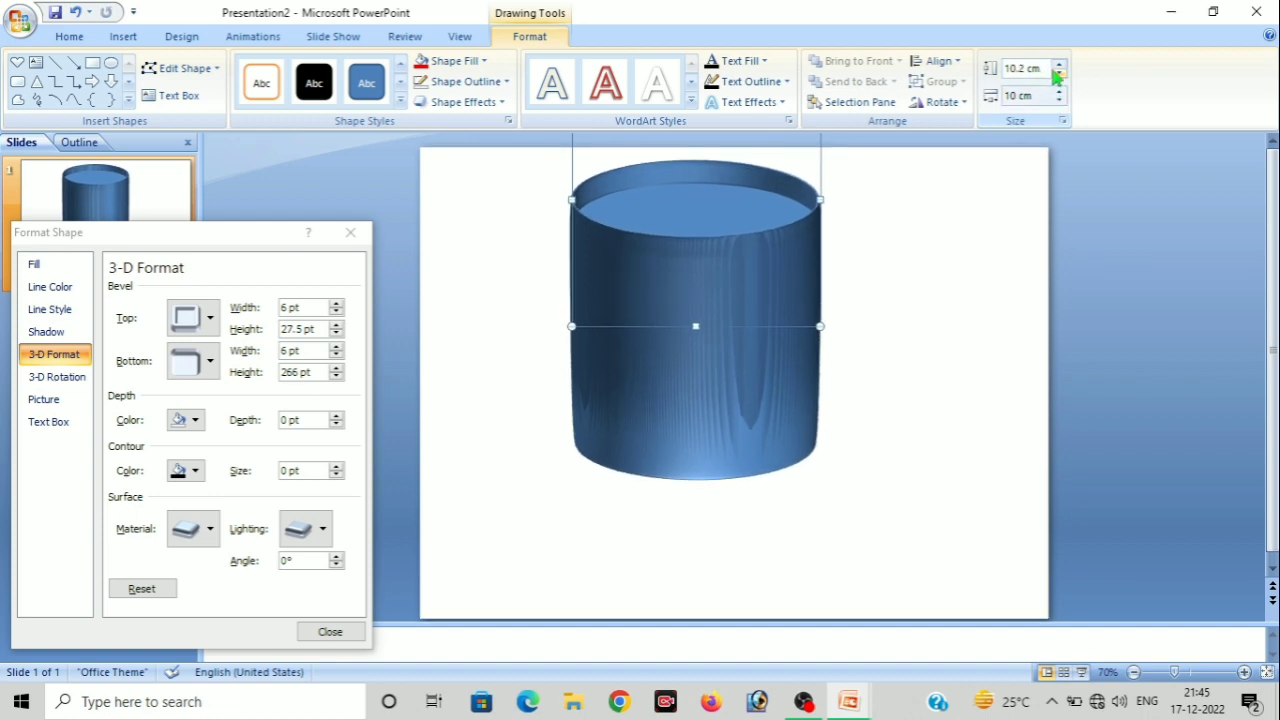
click(1058, 74)
click(1058, 74)
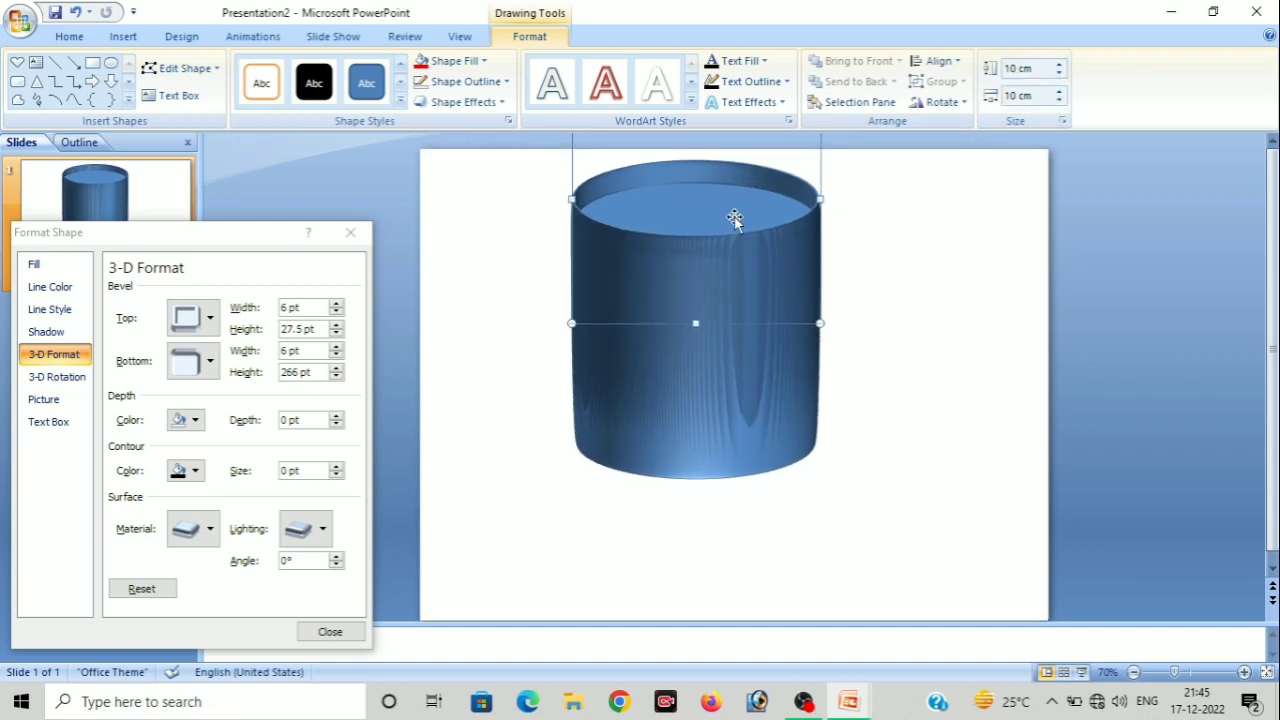
drag(718, 240, 718, 276)
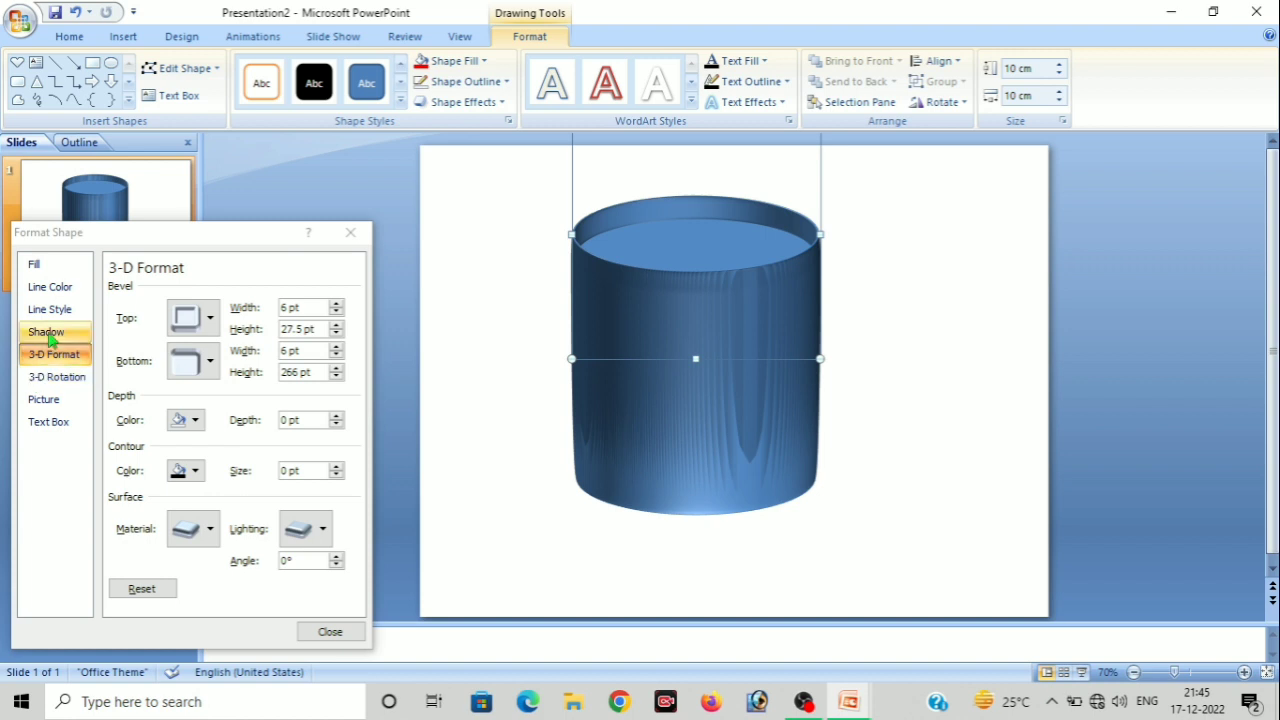
Apply a gradient fill with the Wheat preset colours and Path type to the cup
click(36, 264)
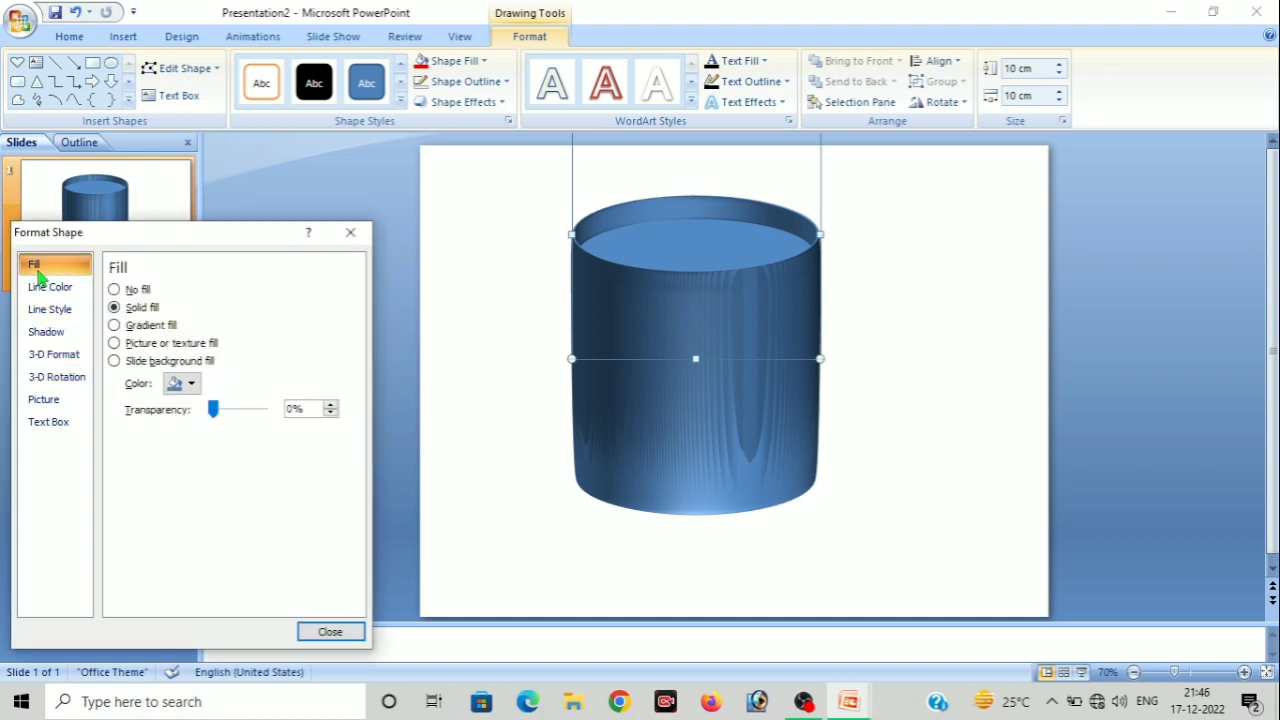
click(127, 328)
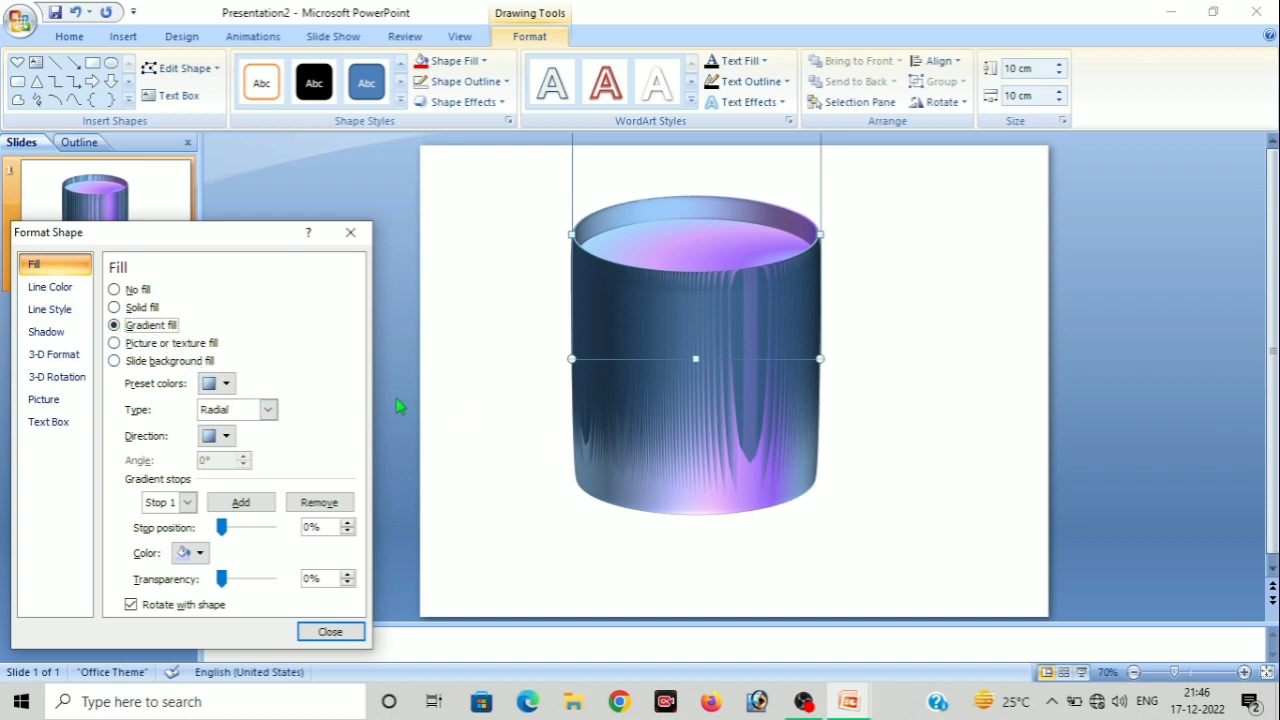
click(226, 385)
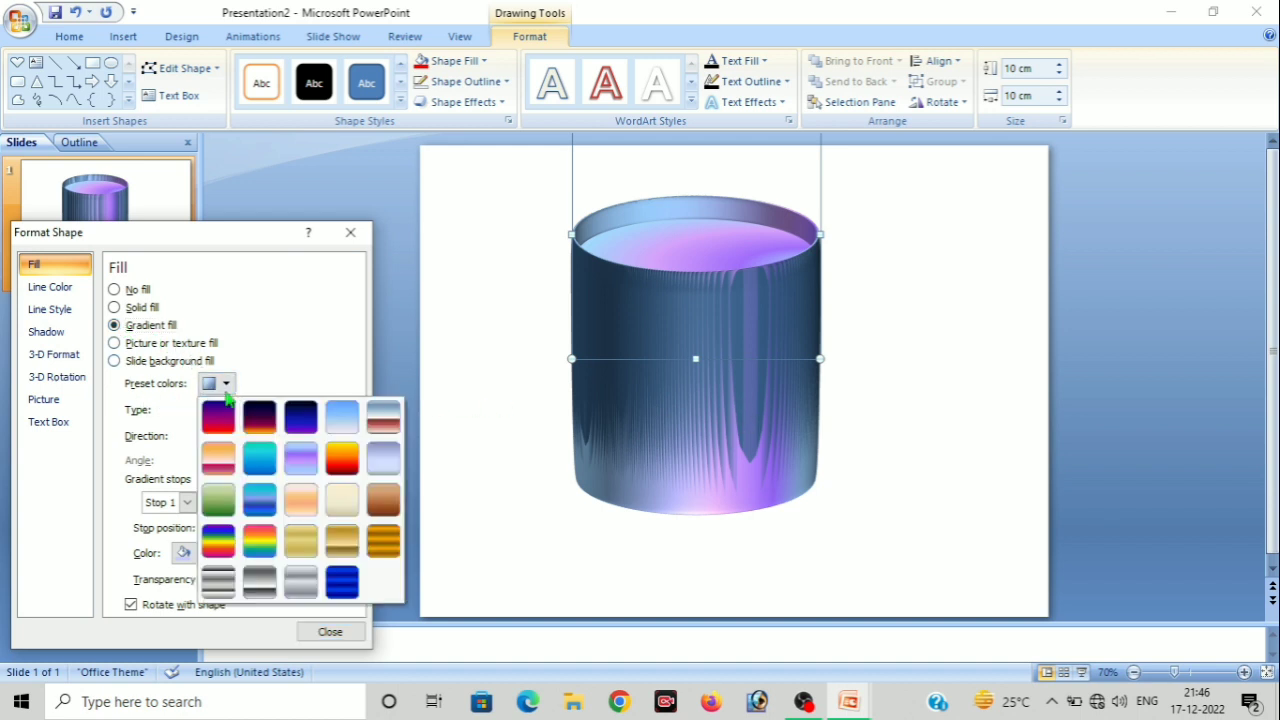
click(303, 505)
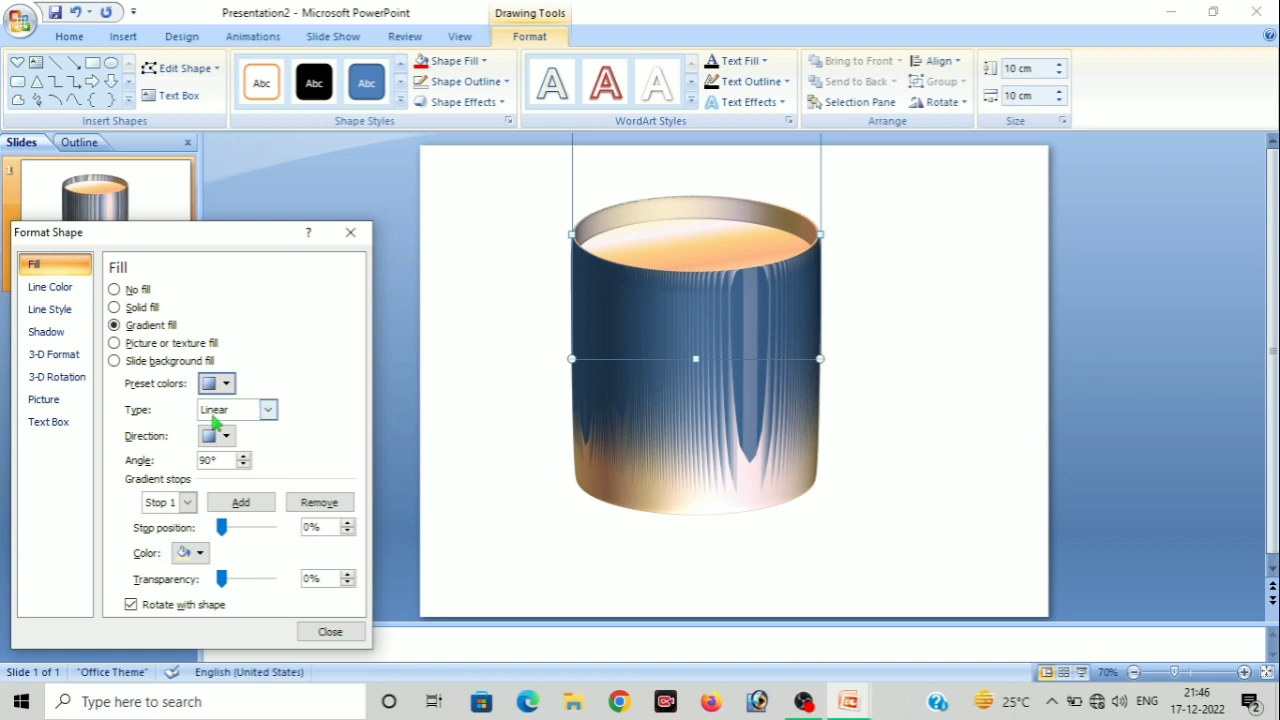
click(268, 412)
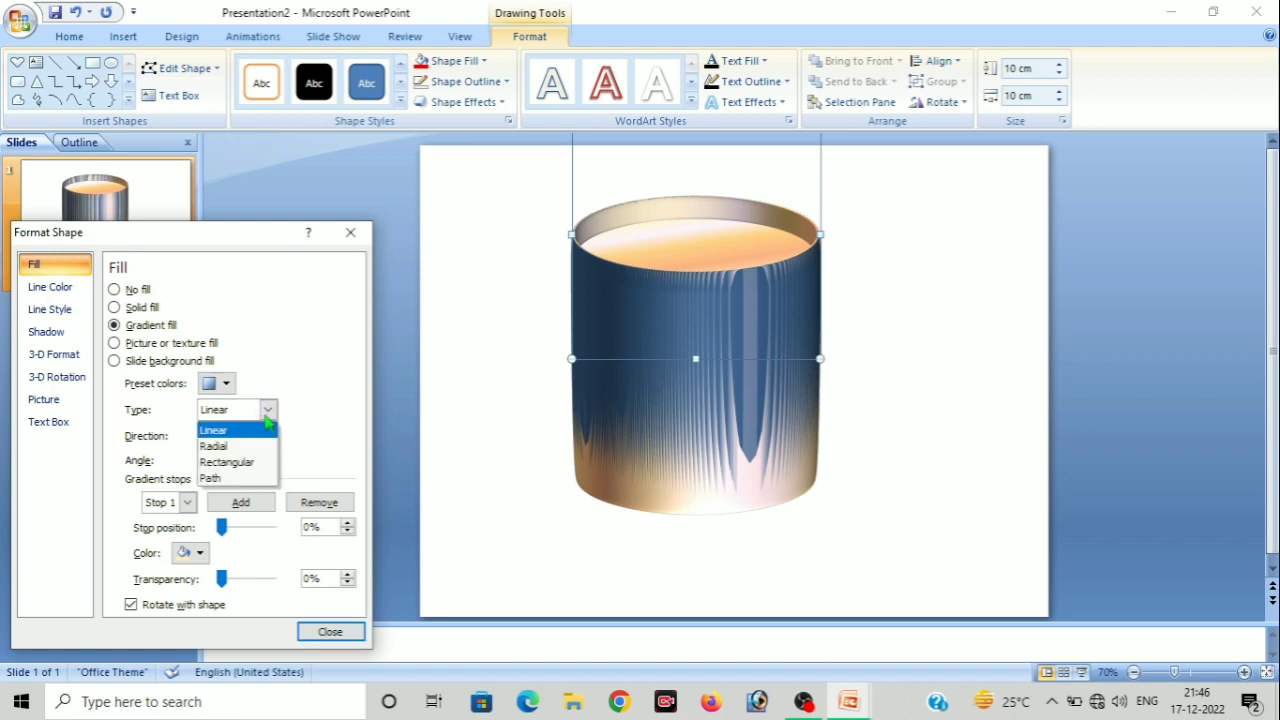
click(235, 480)
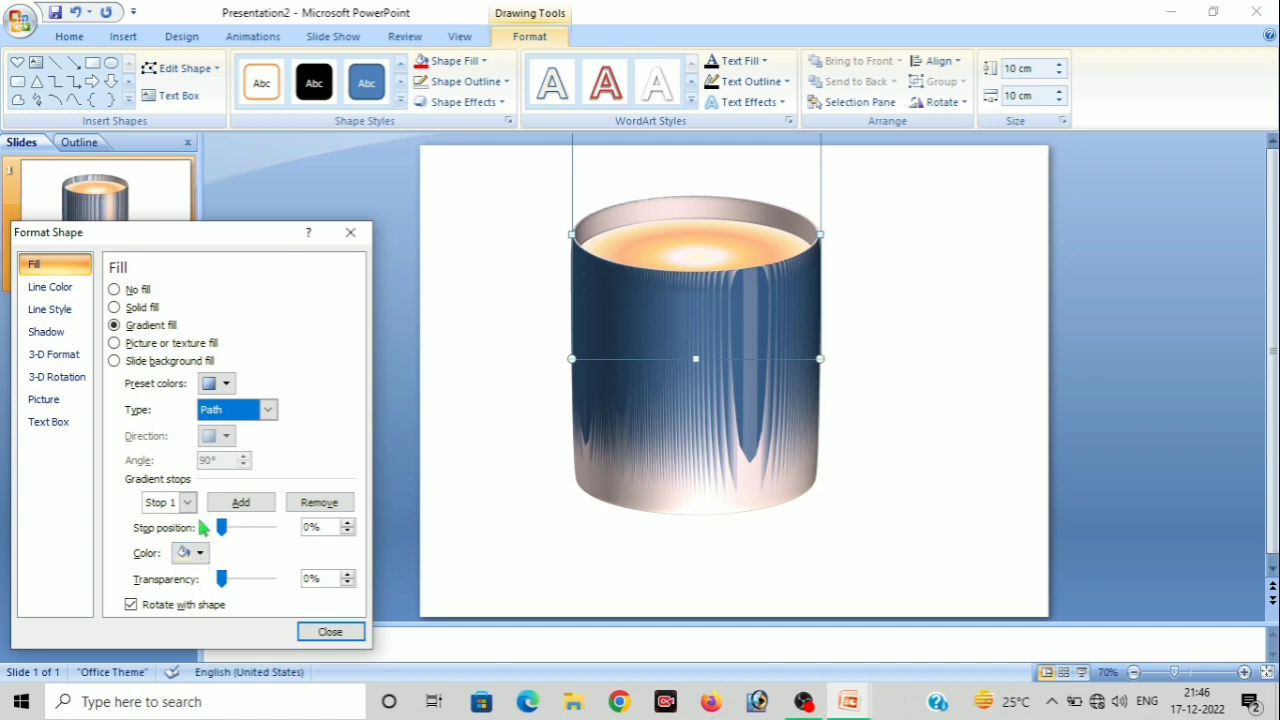
Make the cup's first gradient stop a darker orange at 4% with slight transparency
click(199, 560)
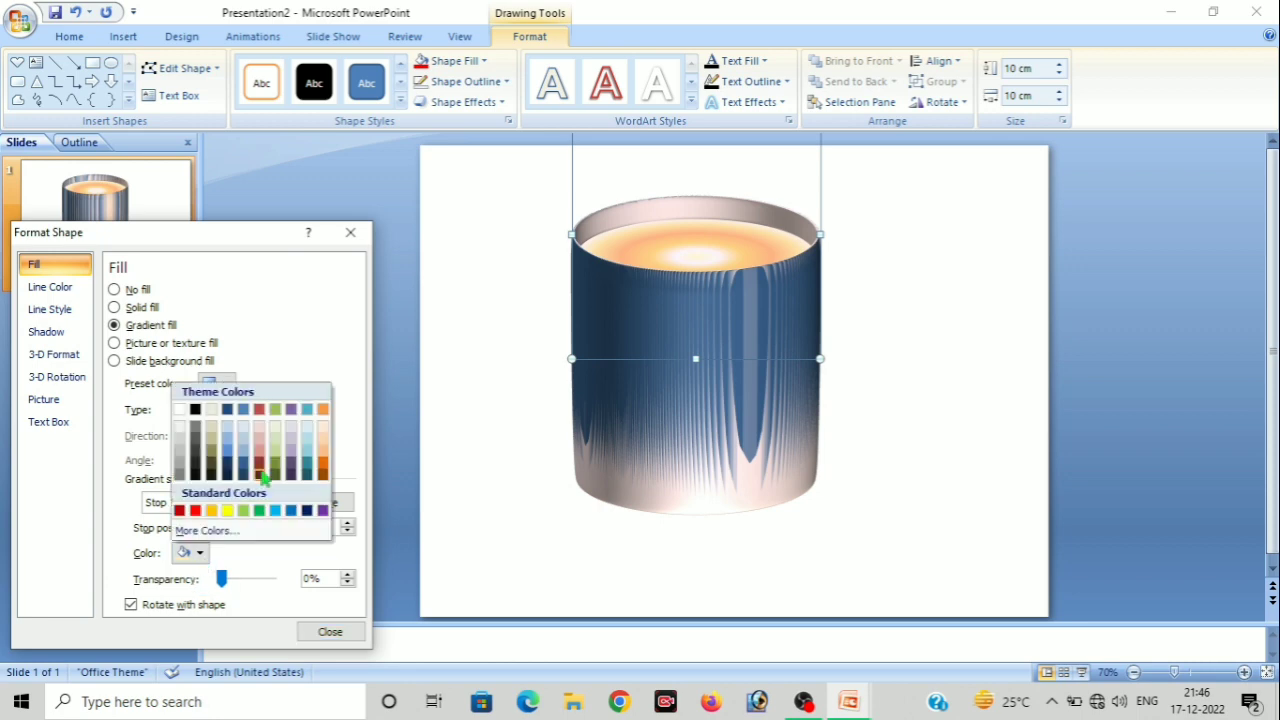
click(322, 458)
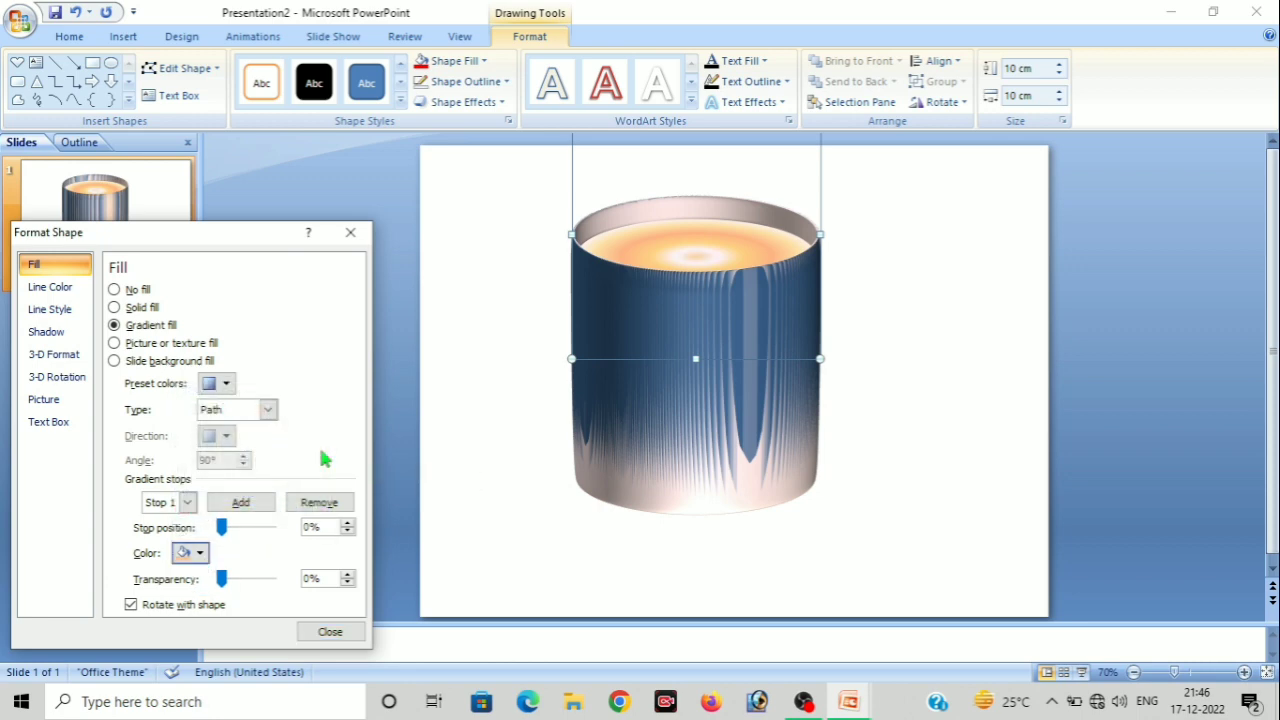
click(199, 553)
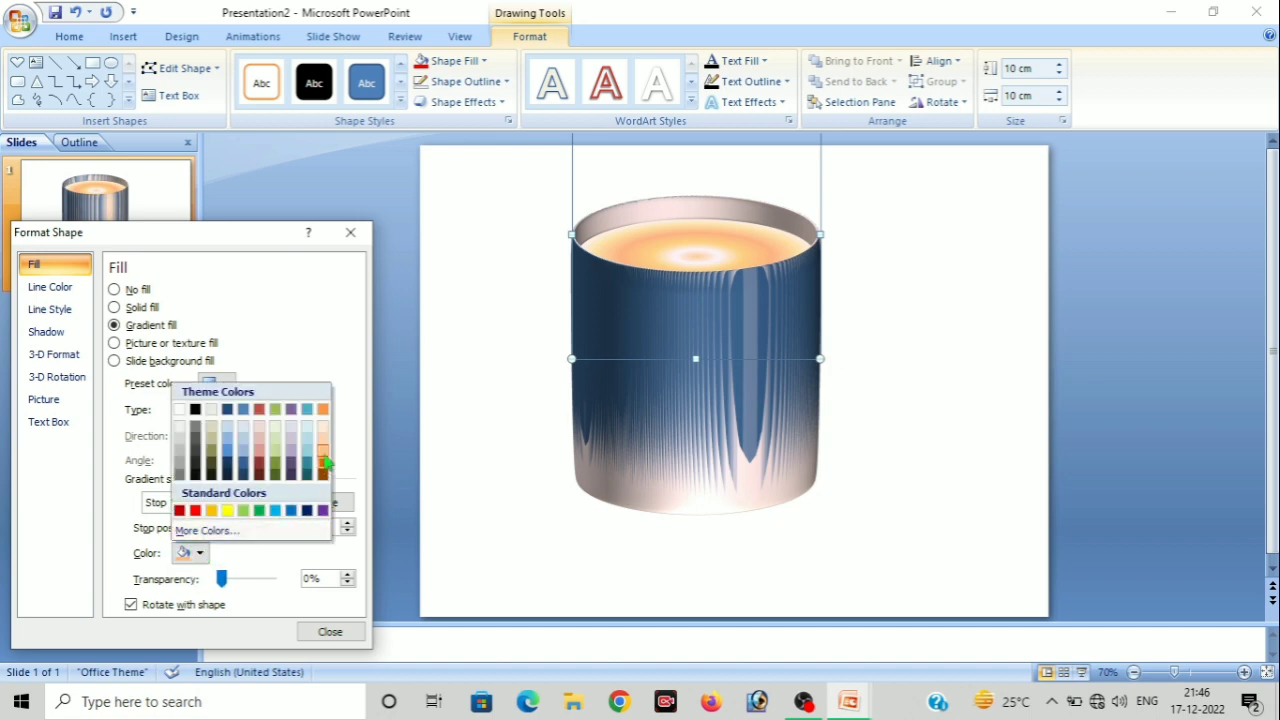
click(324, 462)
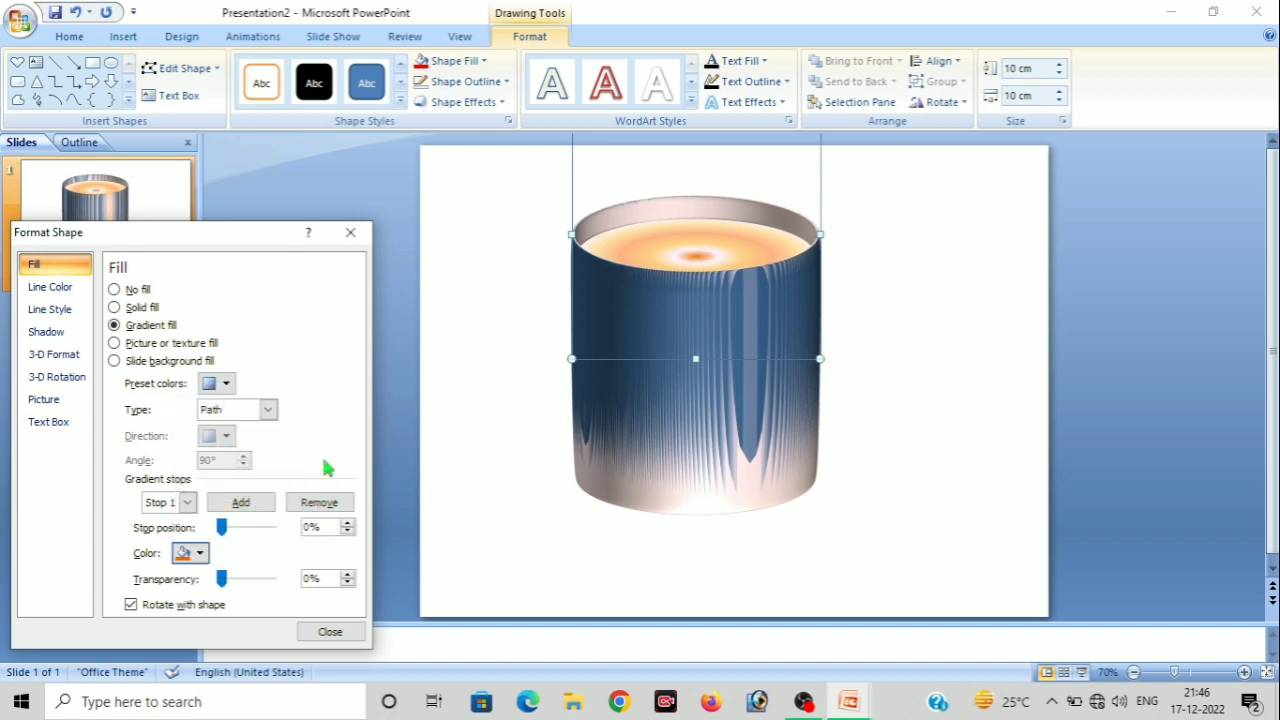
click(347, 524)
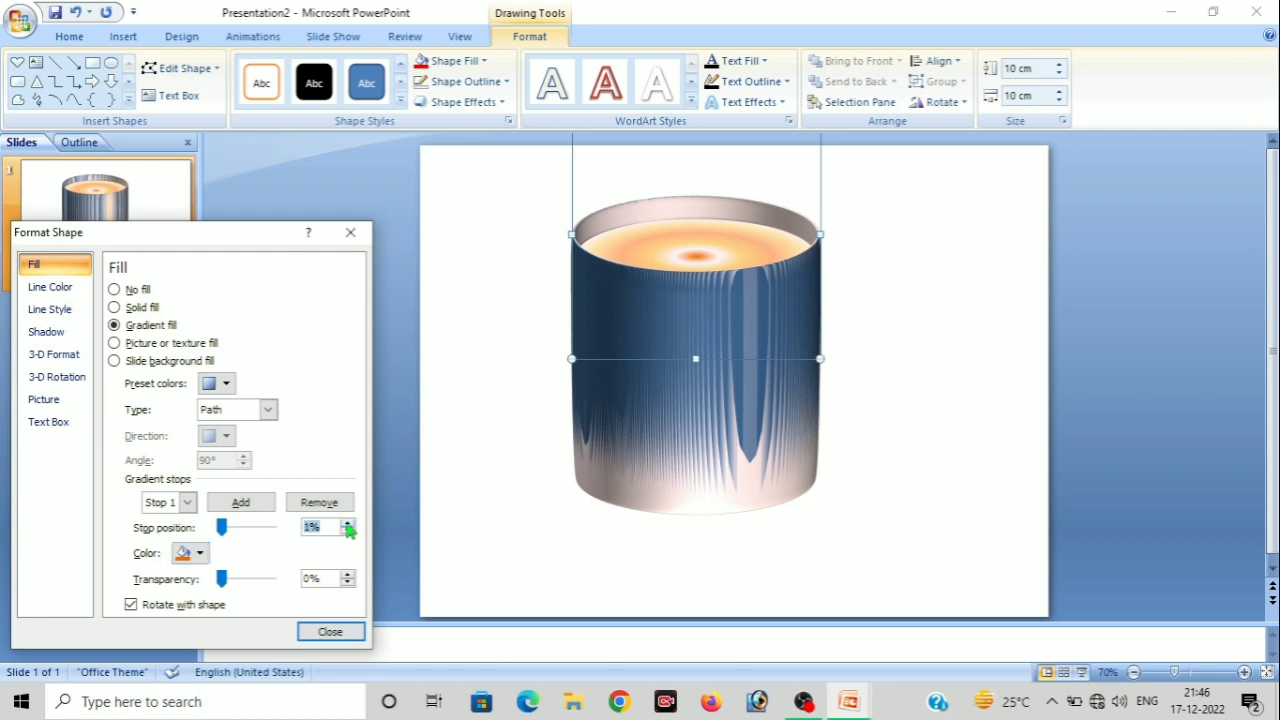
click(347, 524)
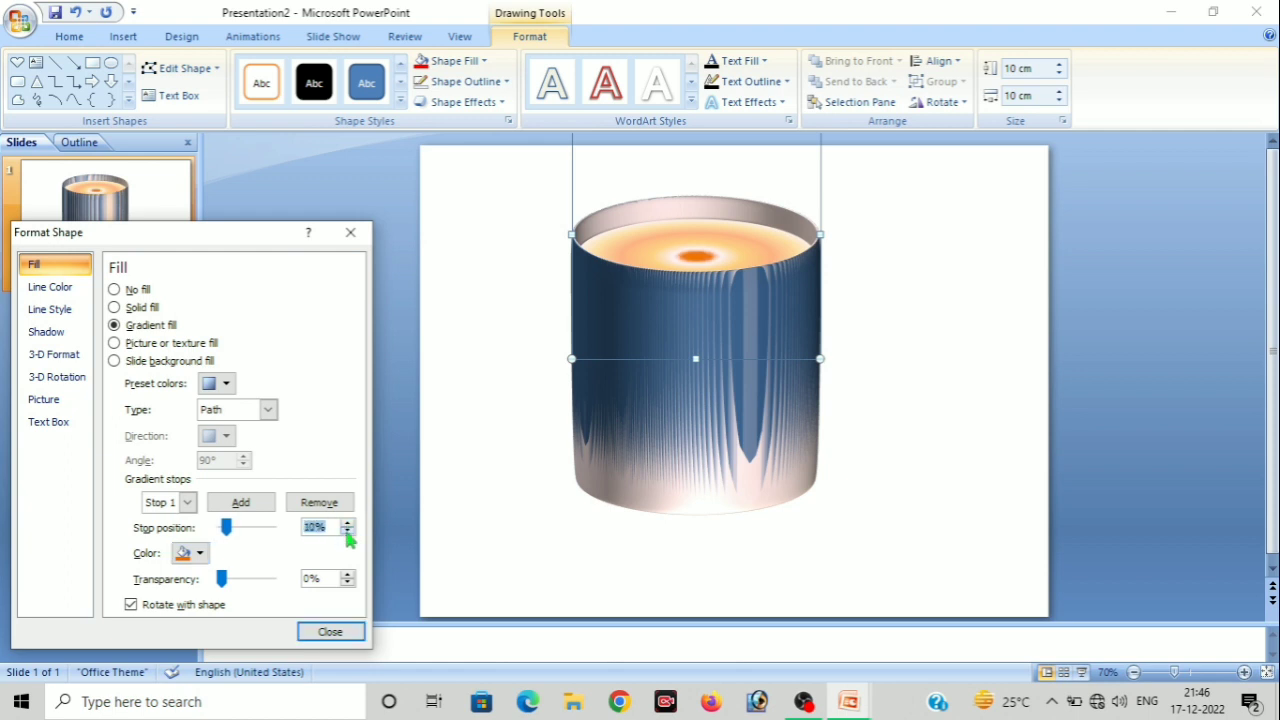
click(347, 531)
click(347, 531)
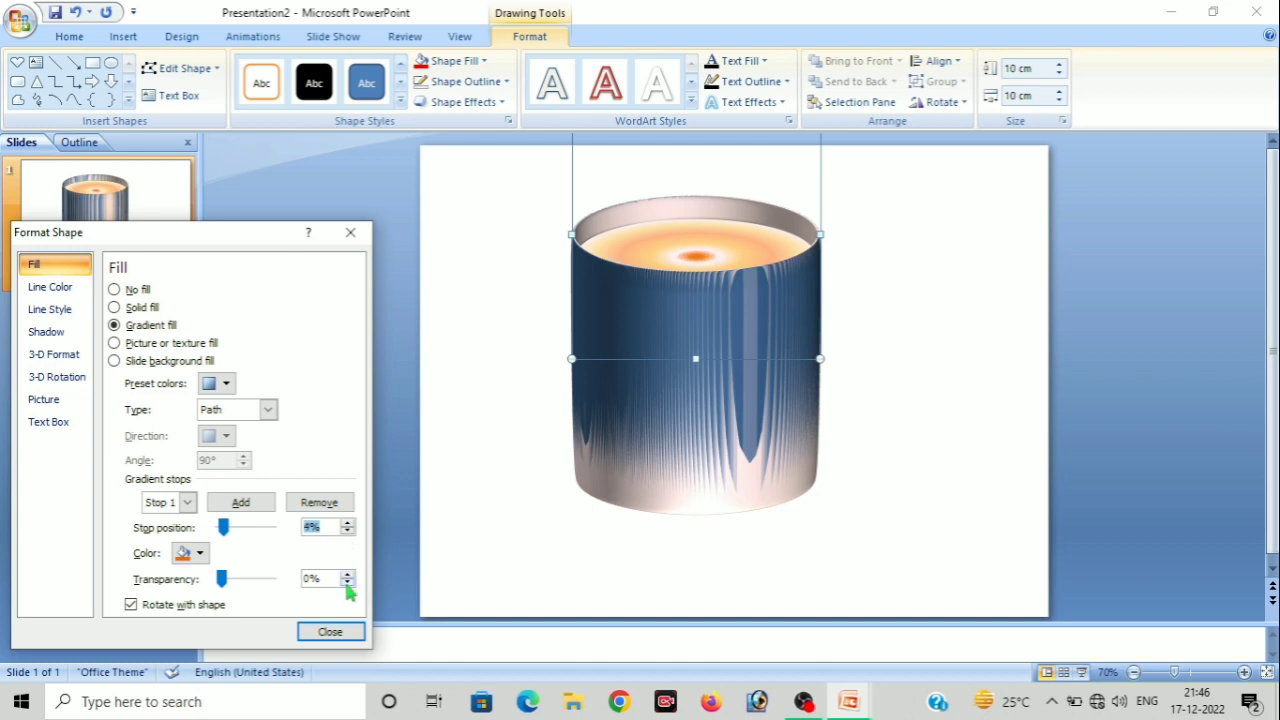
click(347, 575)
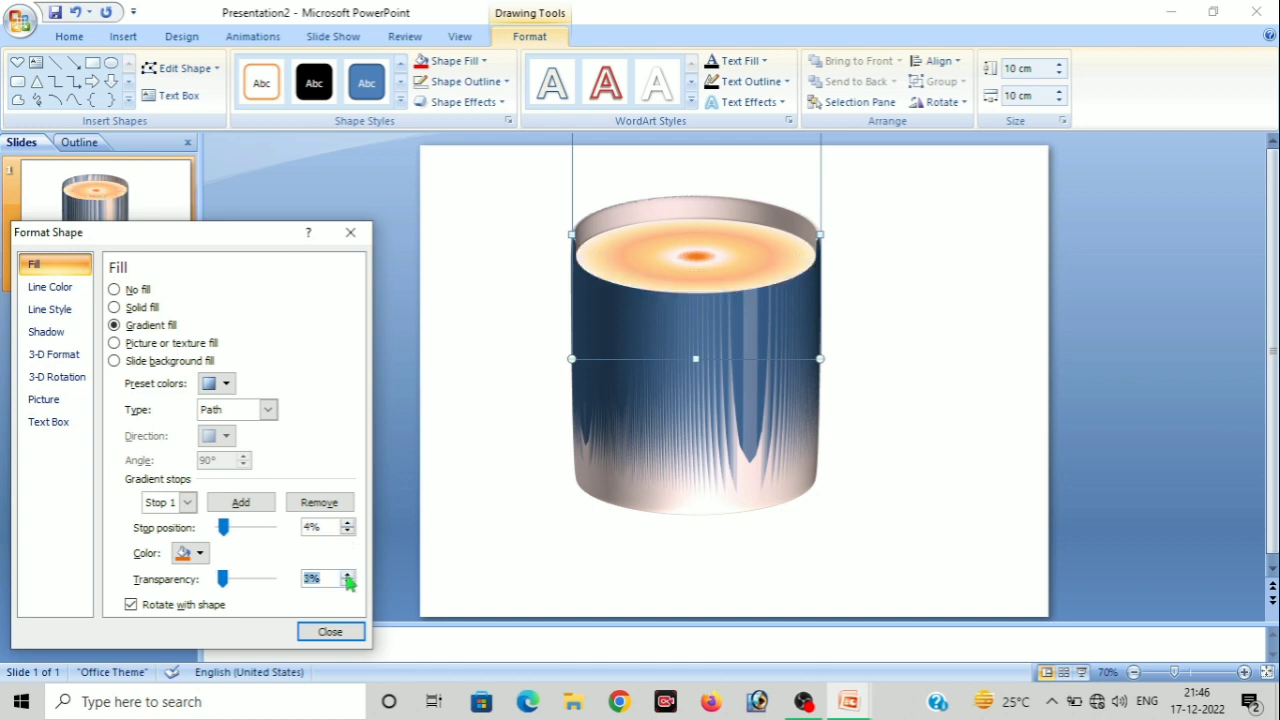
click(347, 584)
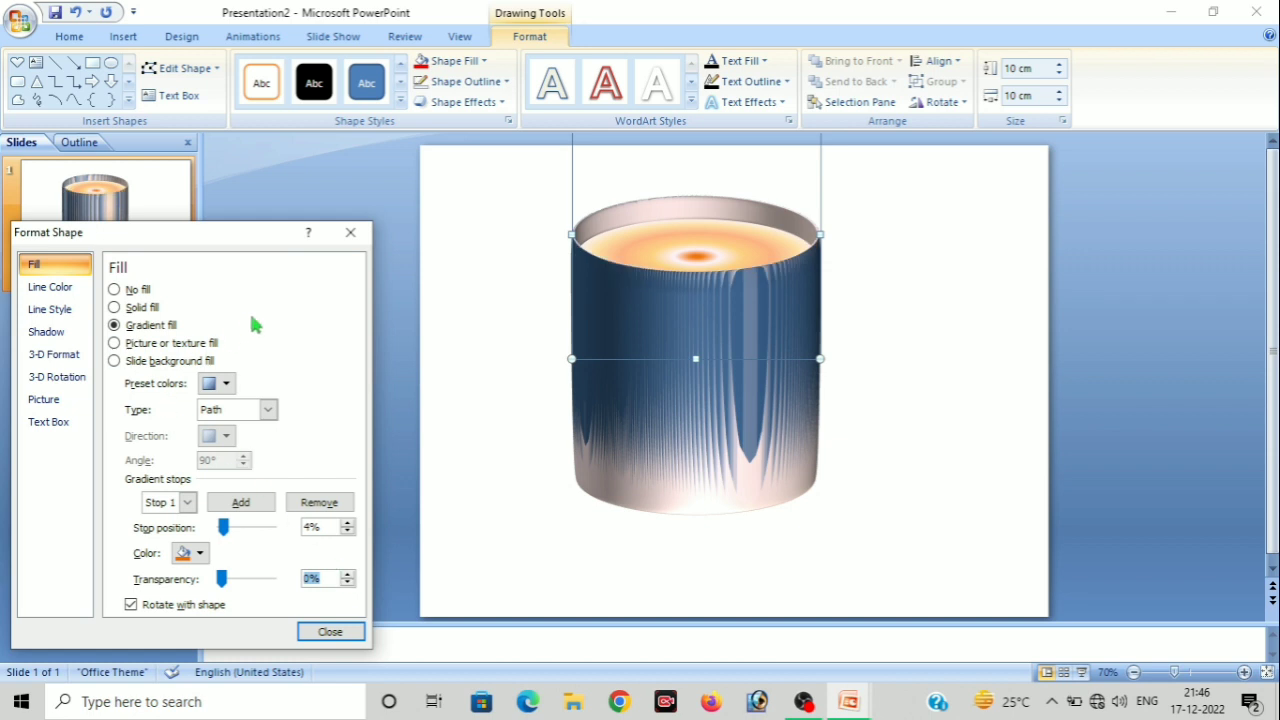
click(52, 293)
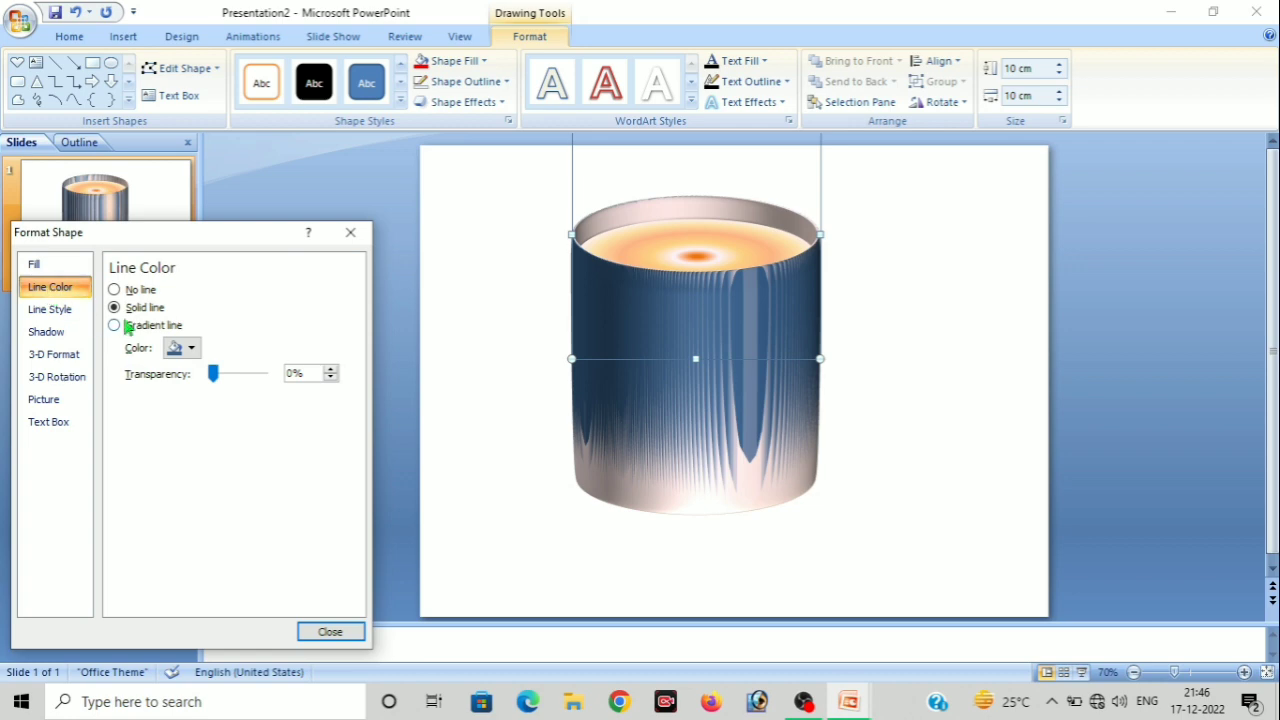
Try yellow, blue, then purple for the cup's outline before switching it to a gradient line
click(190, 350)
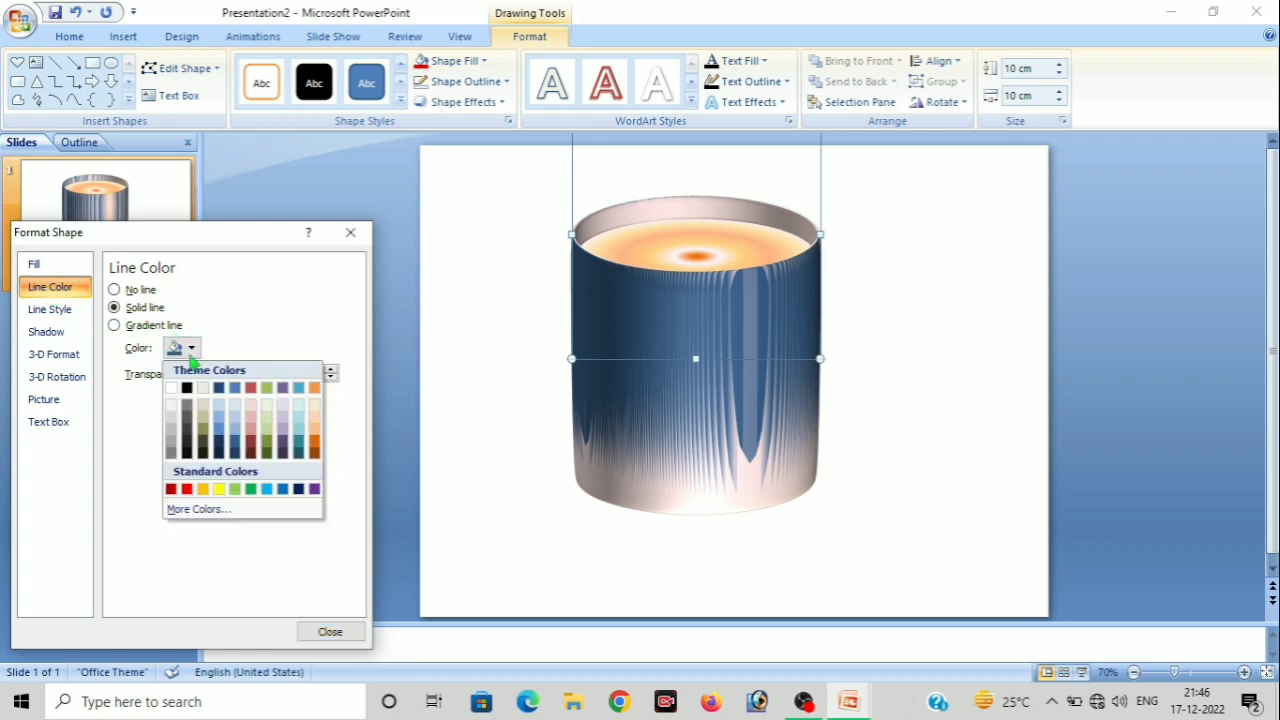
click(219, 490)
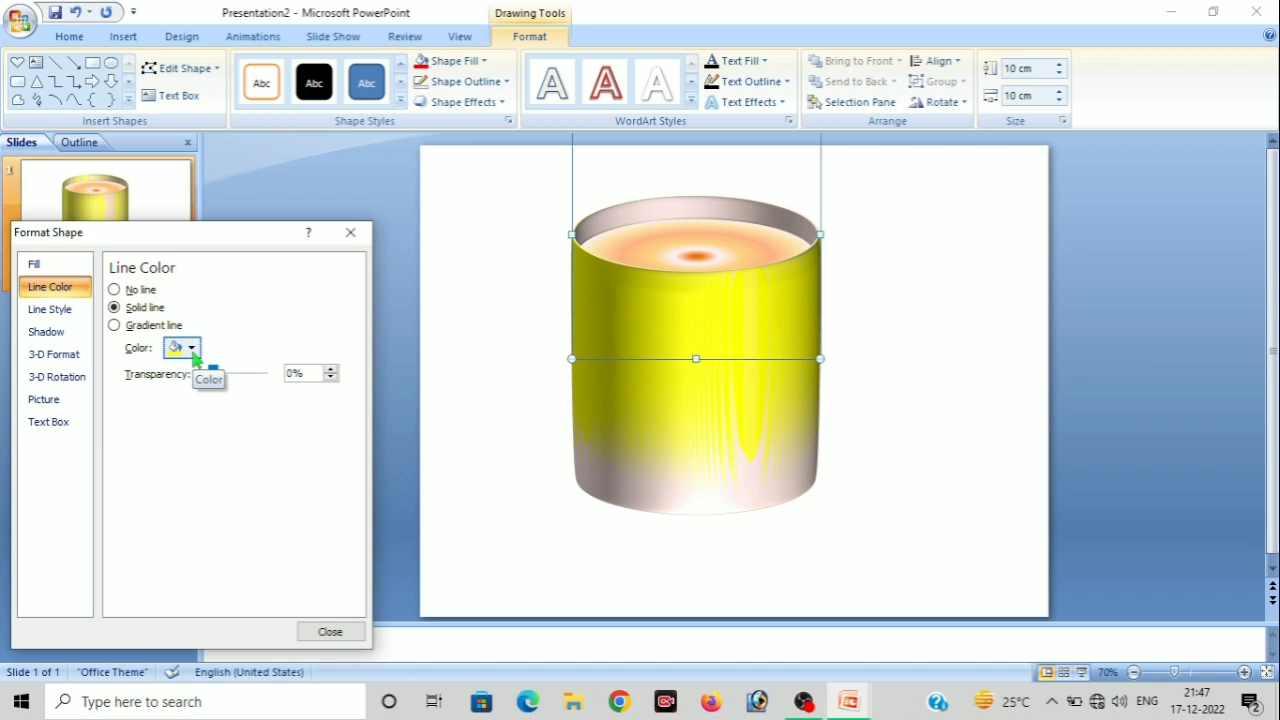
click(192, 348)
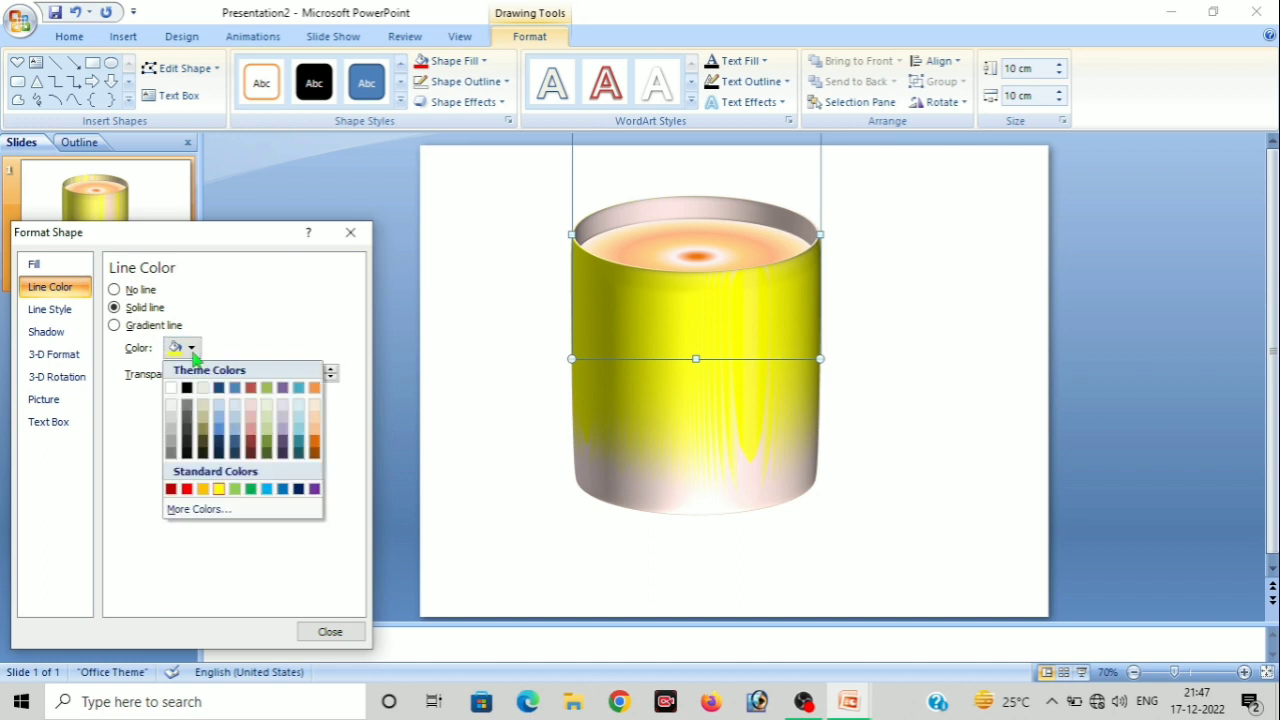
click(283, 489)
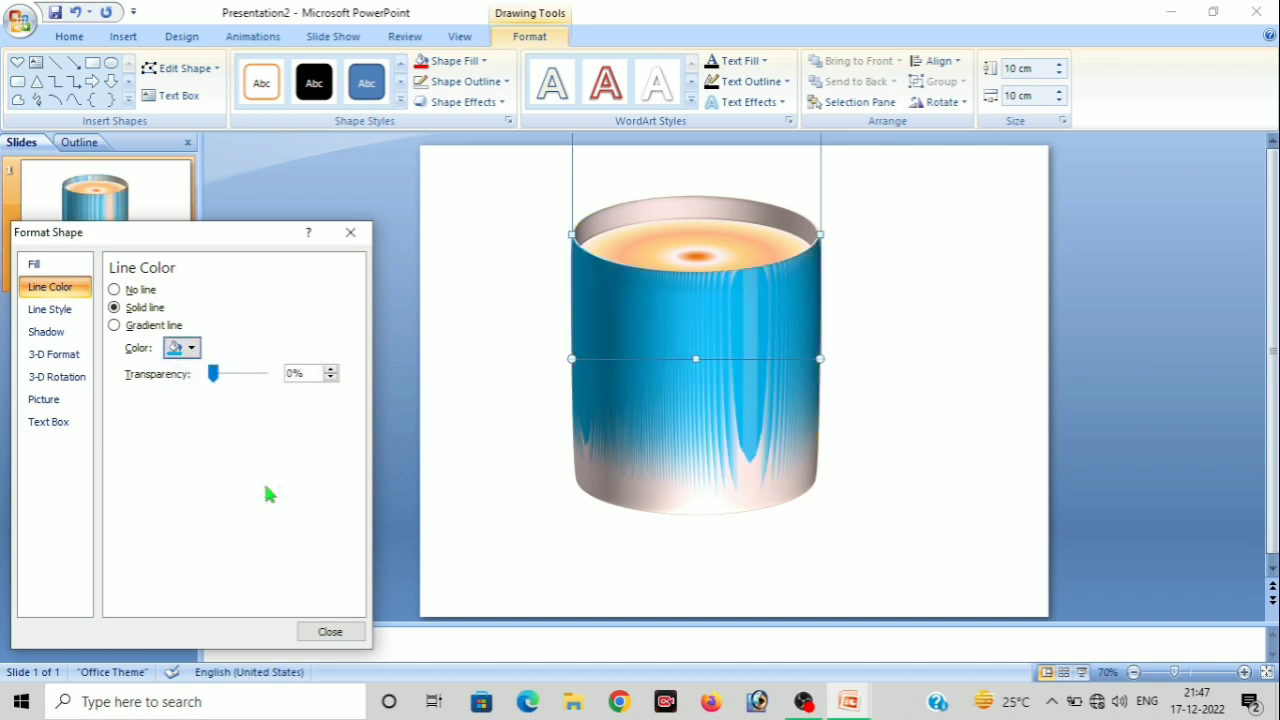
click(191, 349)
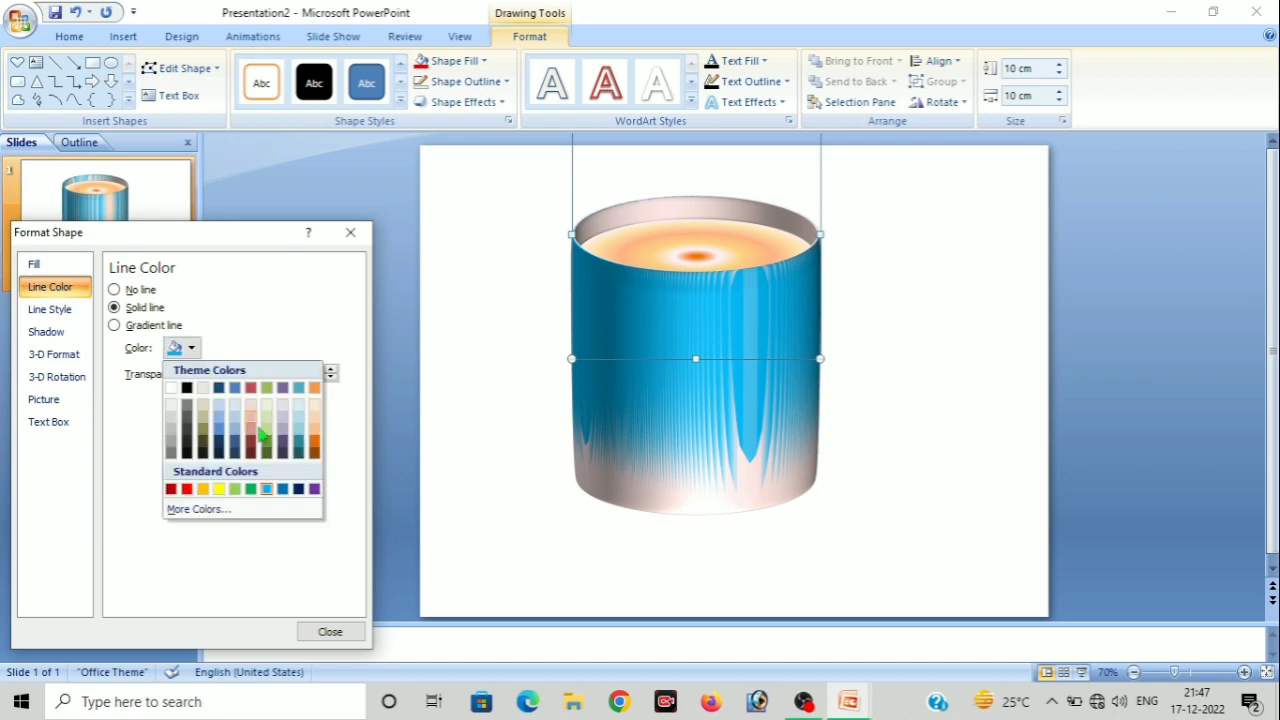
click(314, 489)
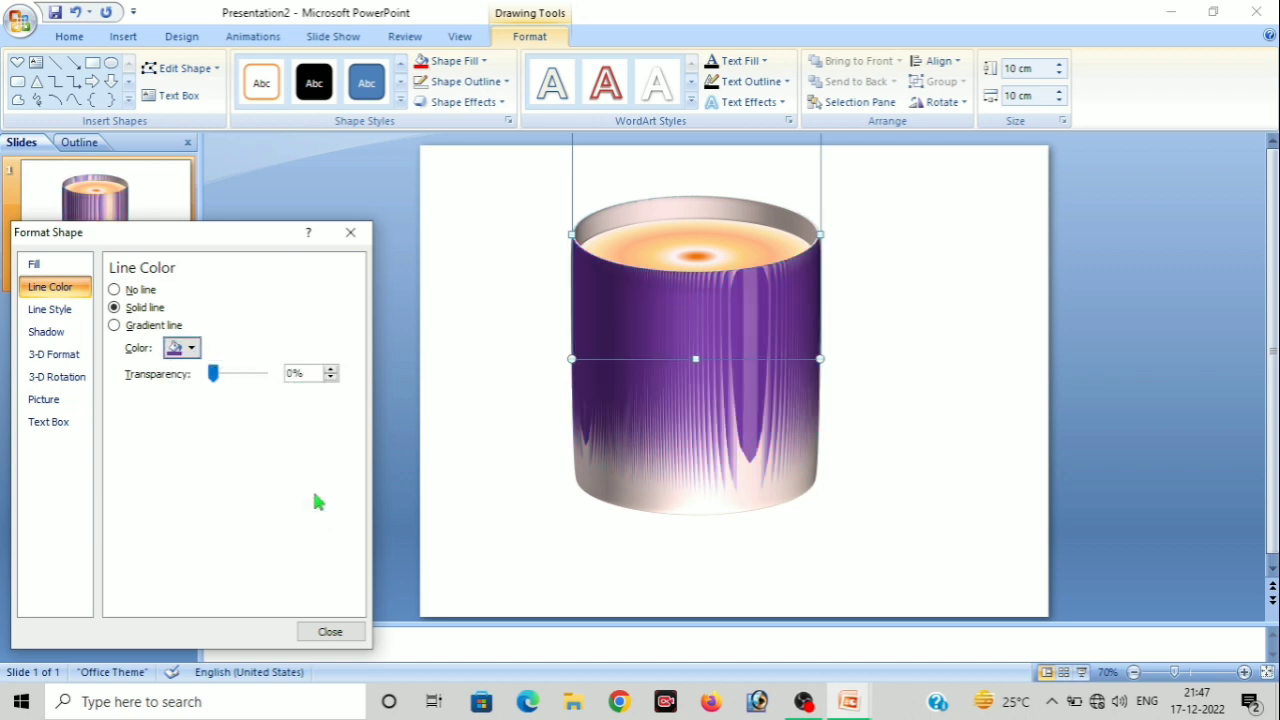
click(115, 325)
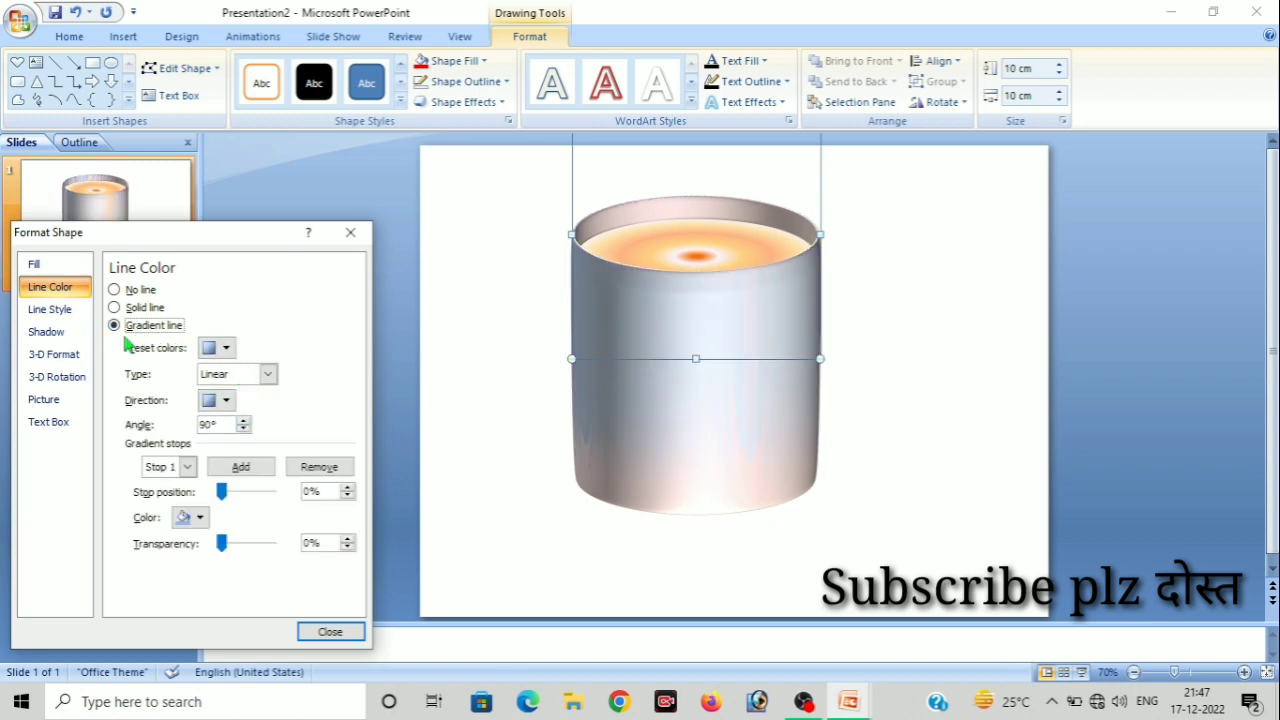
Apply a blue-purple preset gradient to the cup's outline and set its type to Radial
click(222, 348)
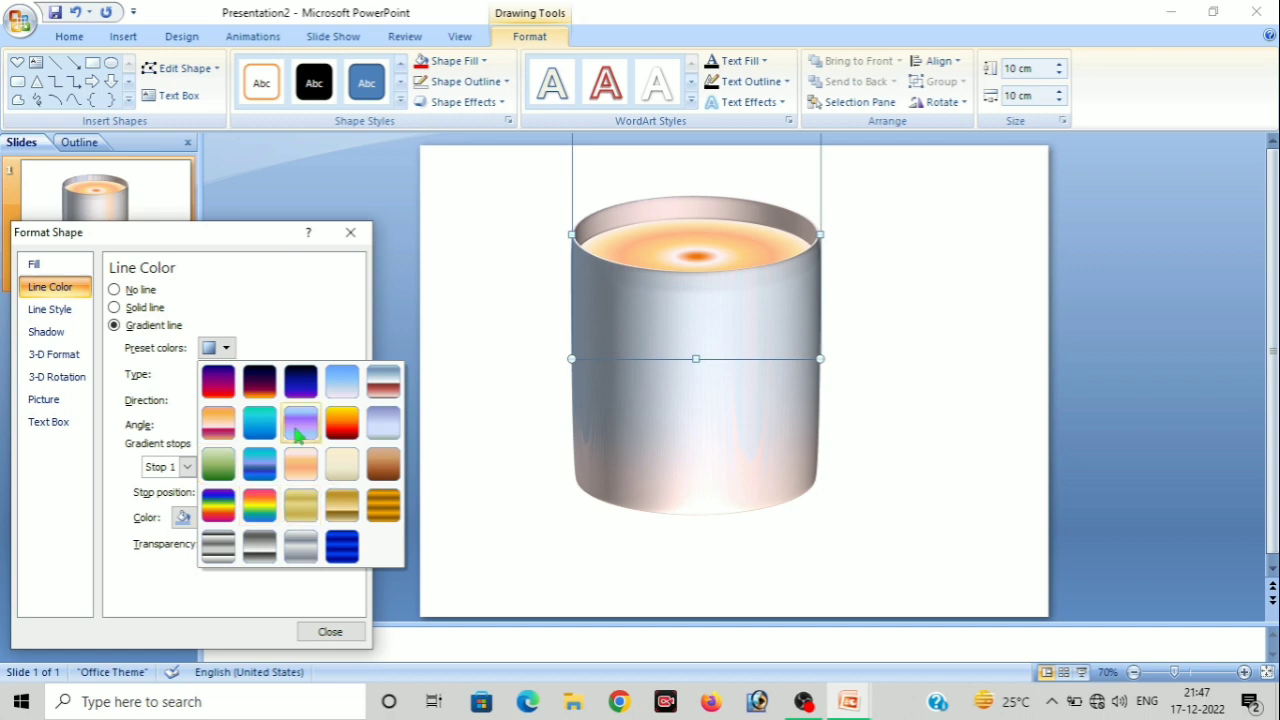
click(298, 430)
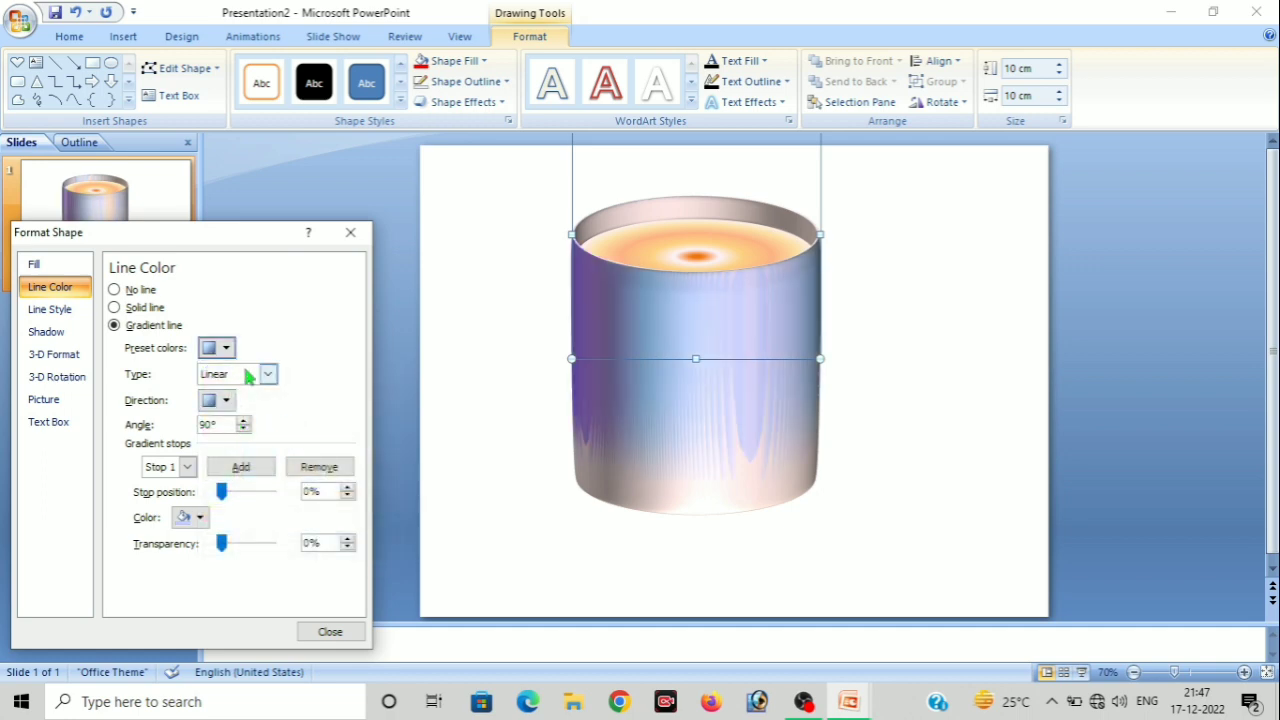
click(270, 374)
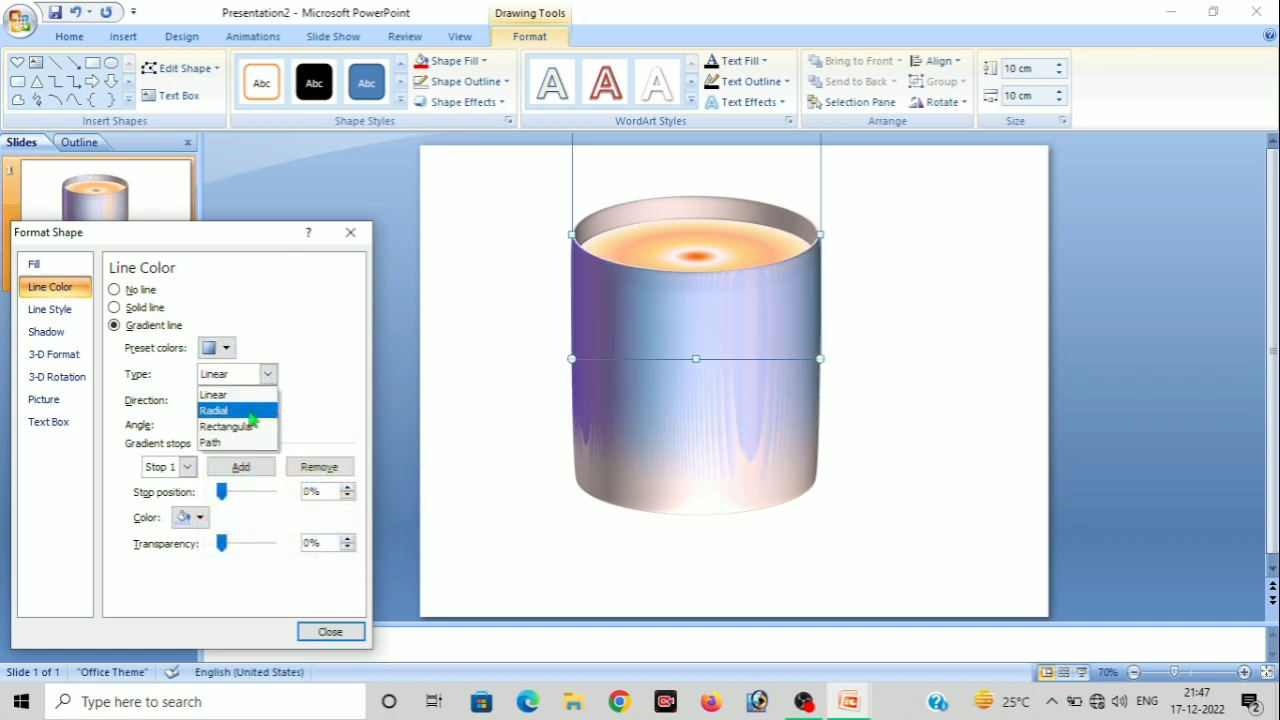
click(250, 409)
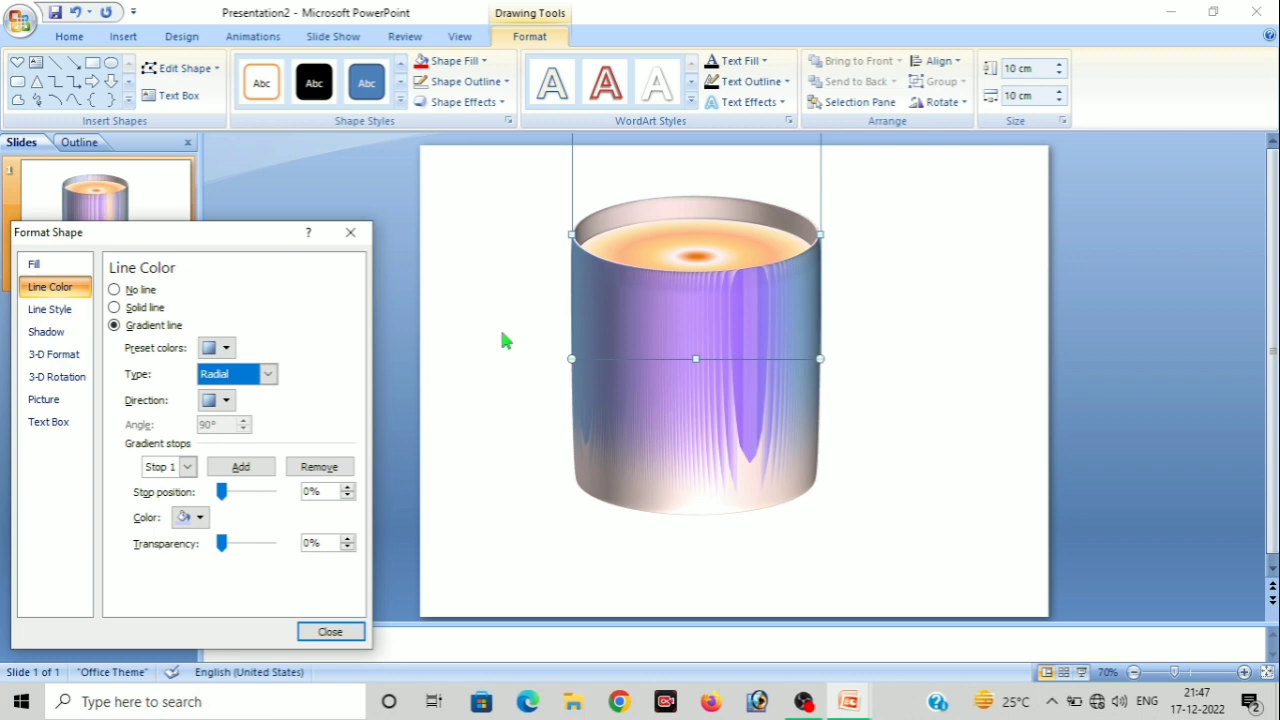
Close Format Shape, nudge the cup up two steps, deselect it, and show the Insert Shapes gallery
click(346, 237)
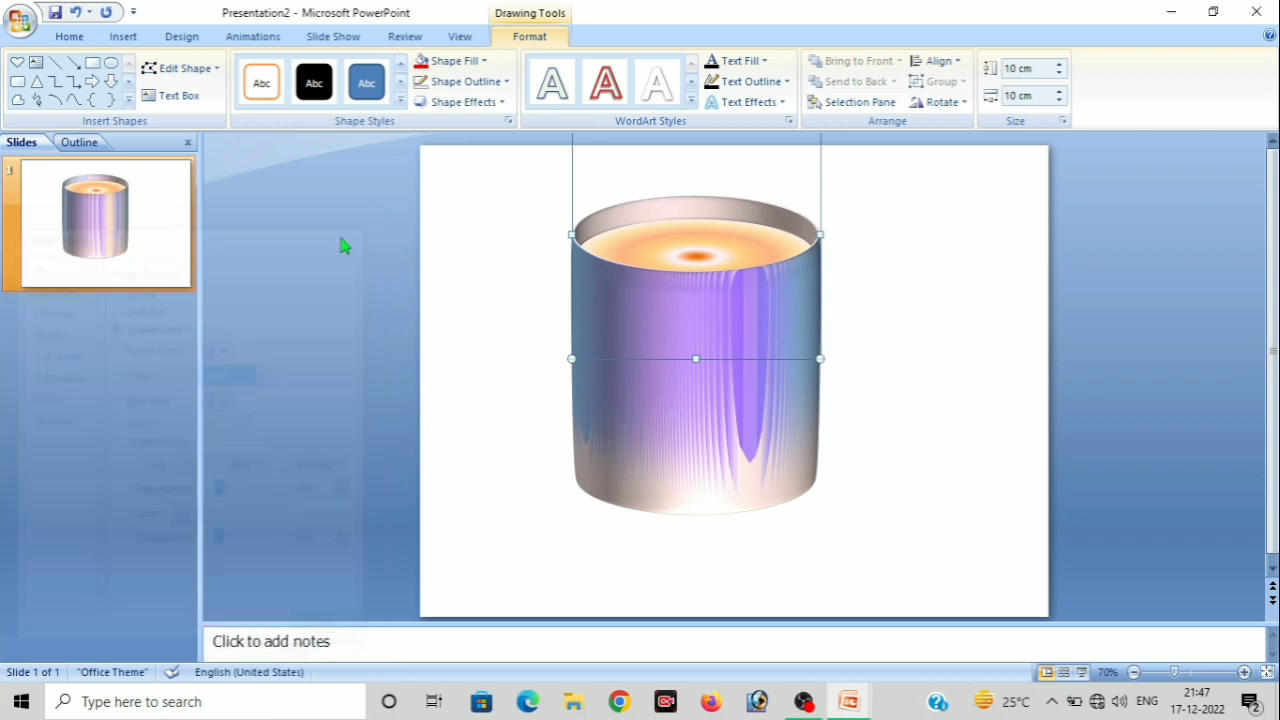
key(Up)
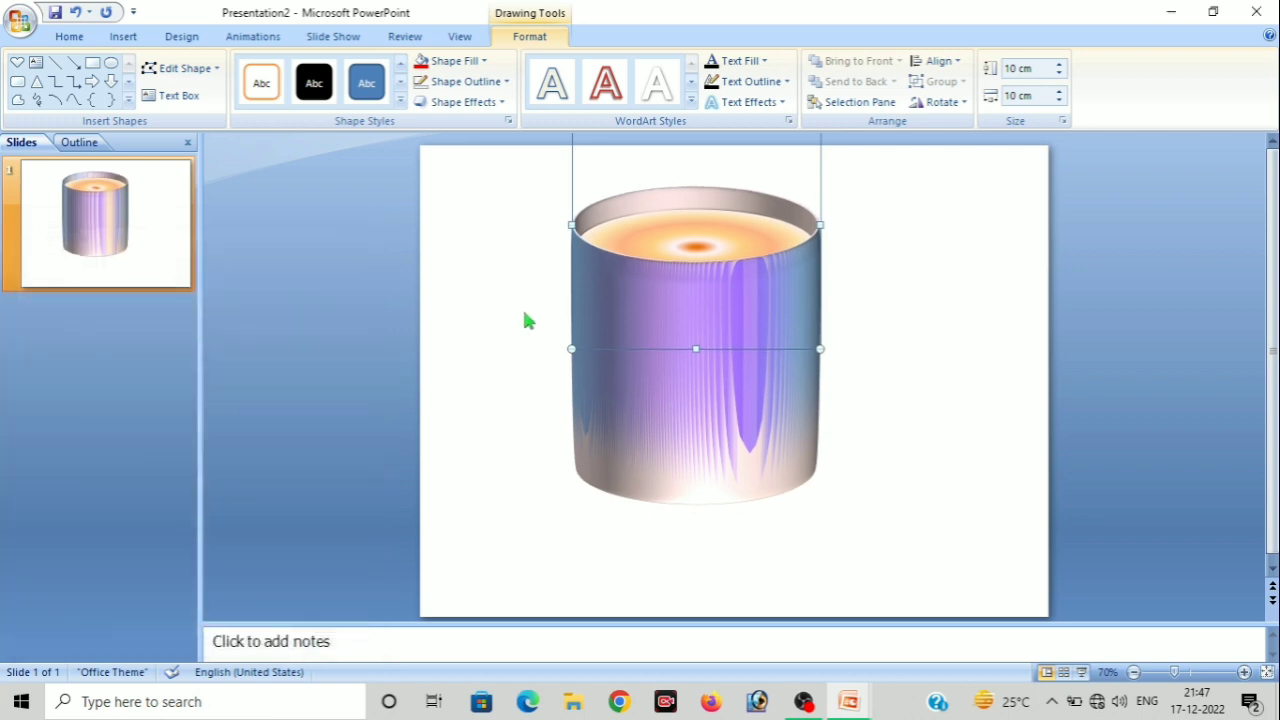
key(Up)
key(Up)
key(Up)
key(Up)
key(Up)
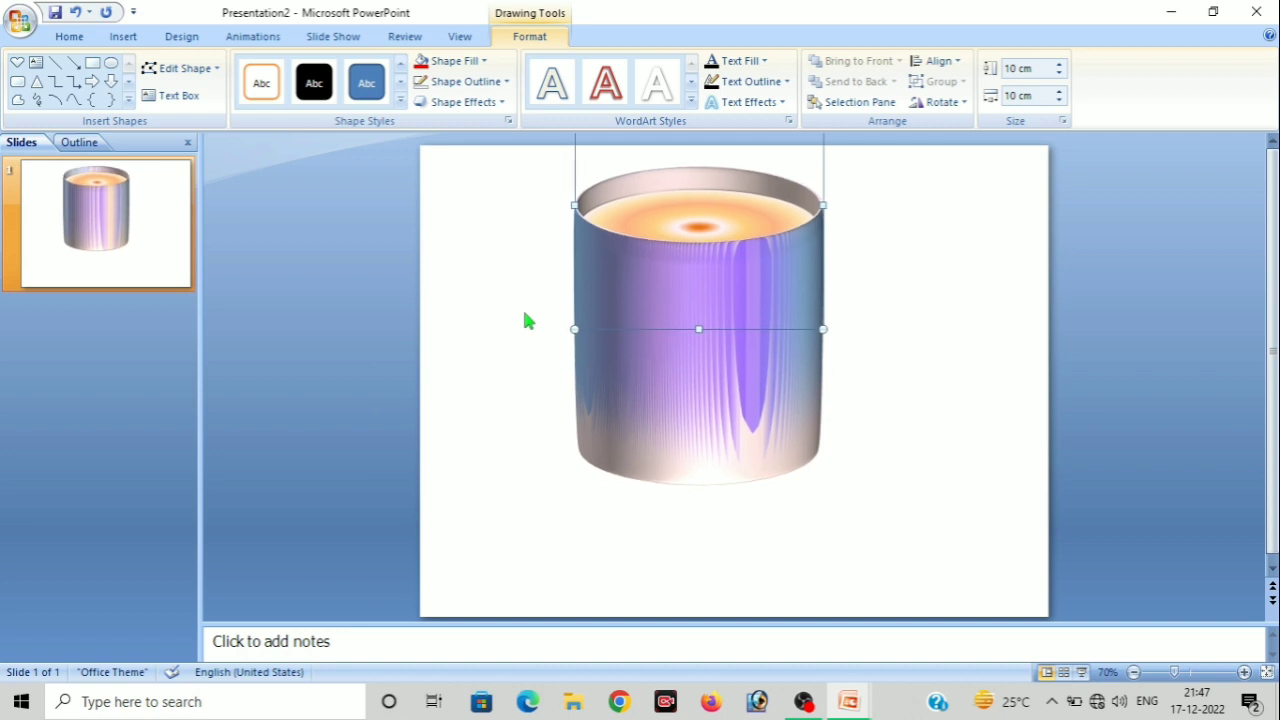
click(521, 320)
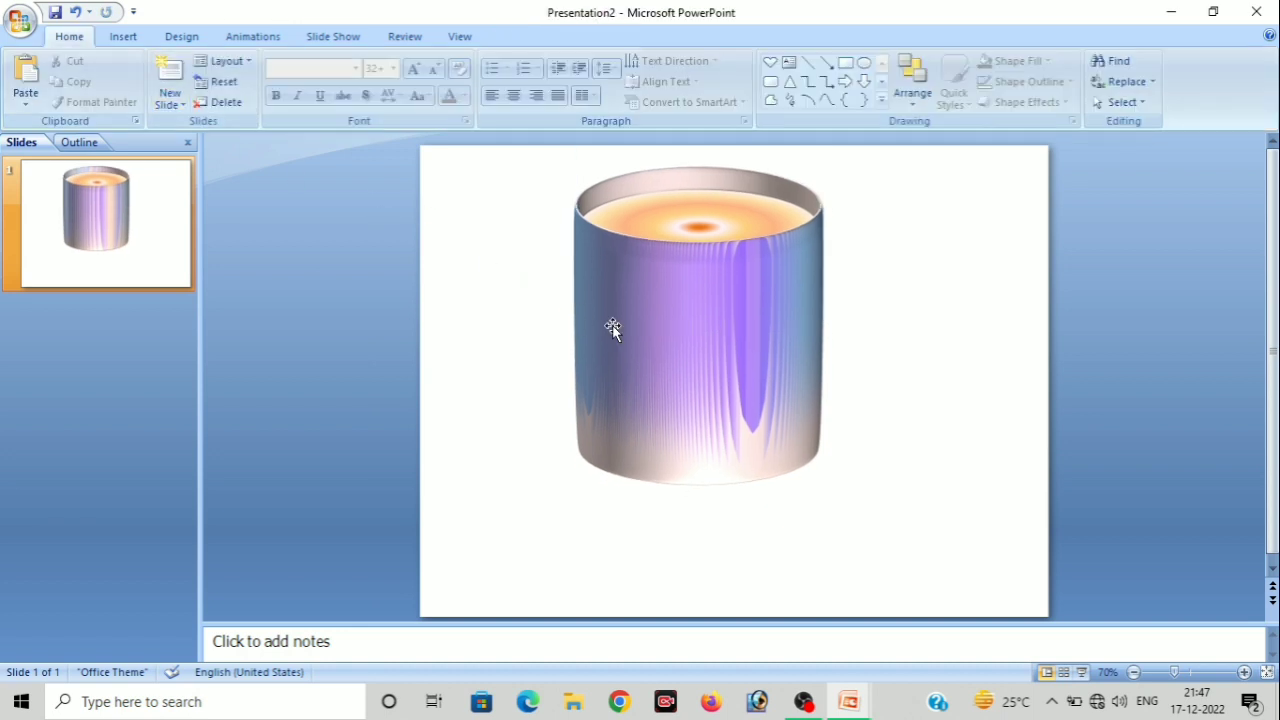
click(122, 37)
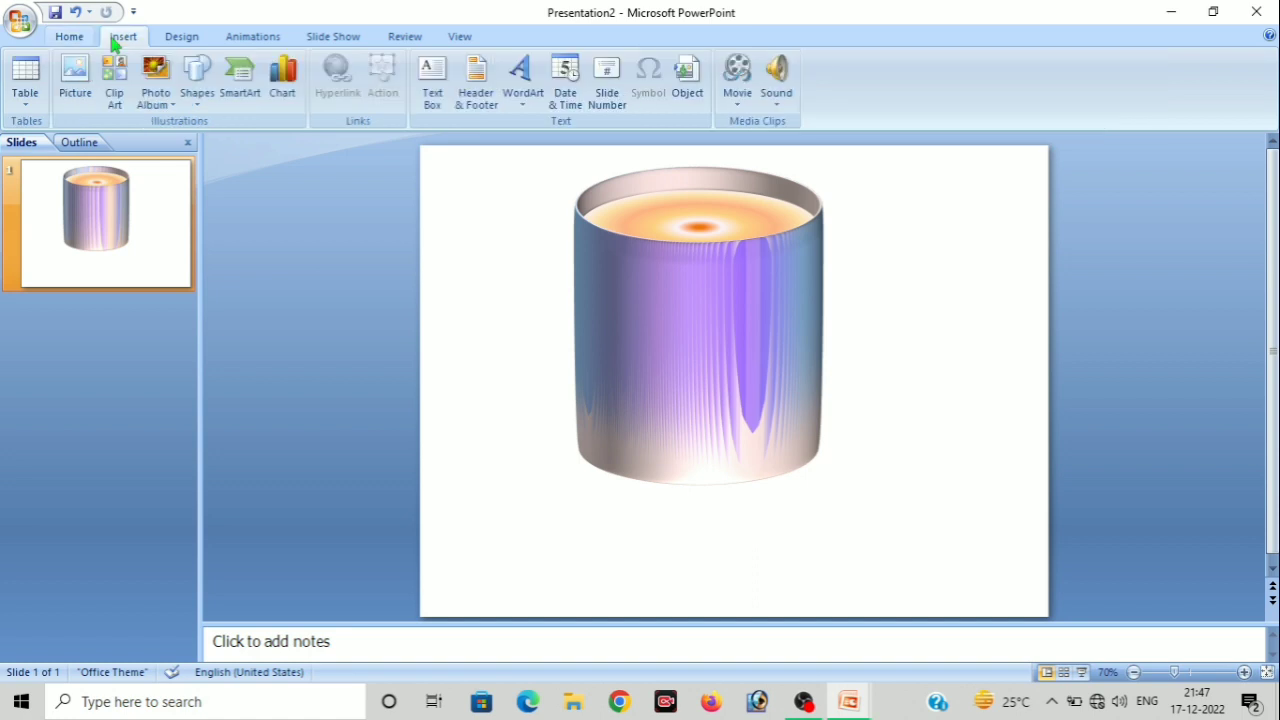
click(197, 80)
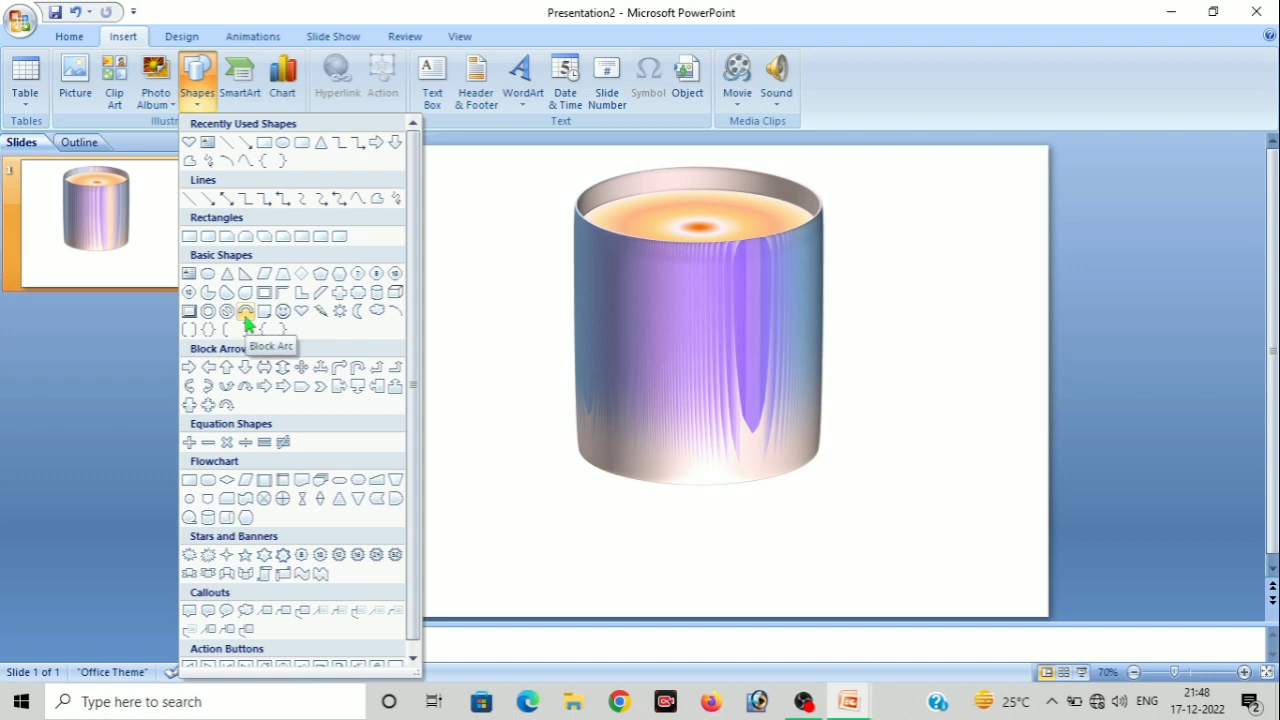
Draw a block arc, rotate it 90°, and reshape it into a handle against the cup's right side
click(245, 314)
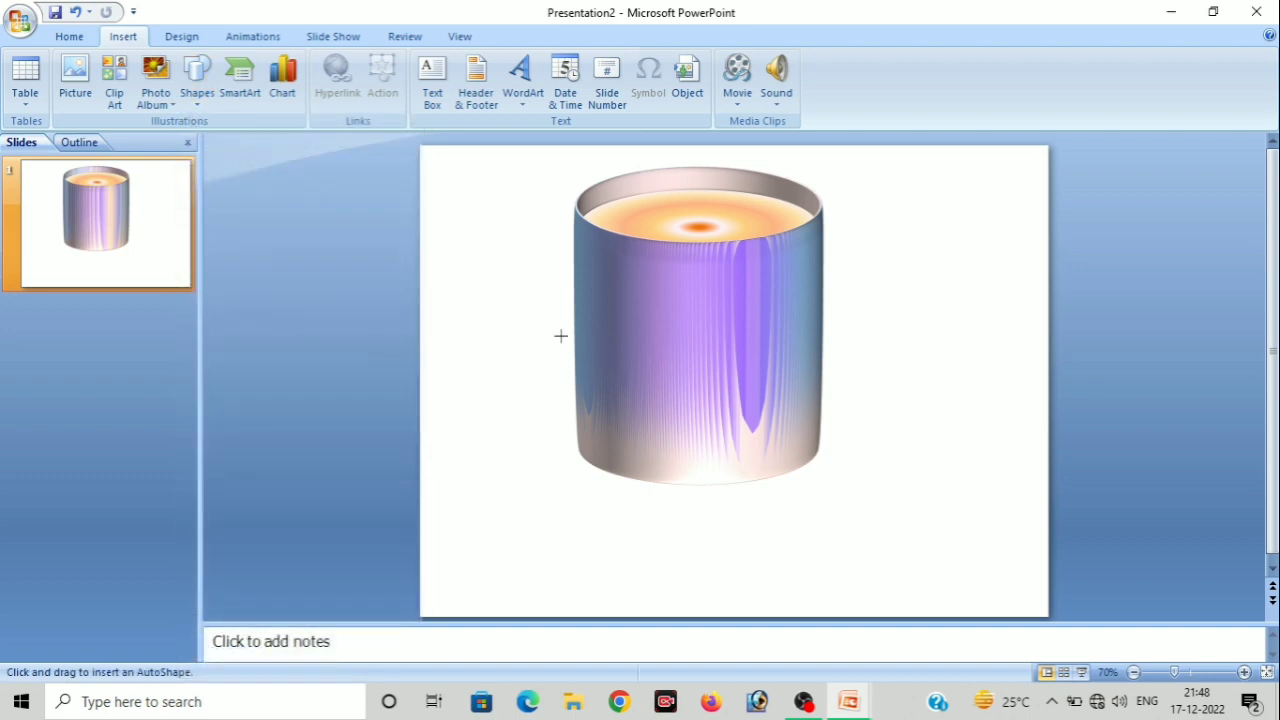
drag(550, 332, 887, 511)
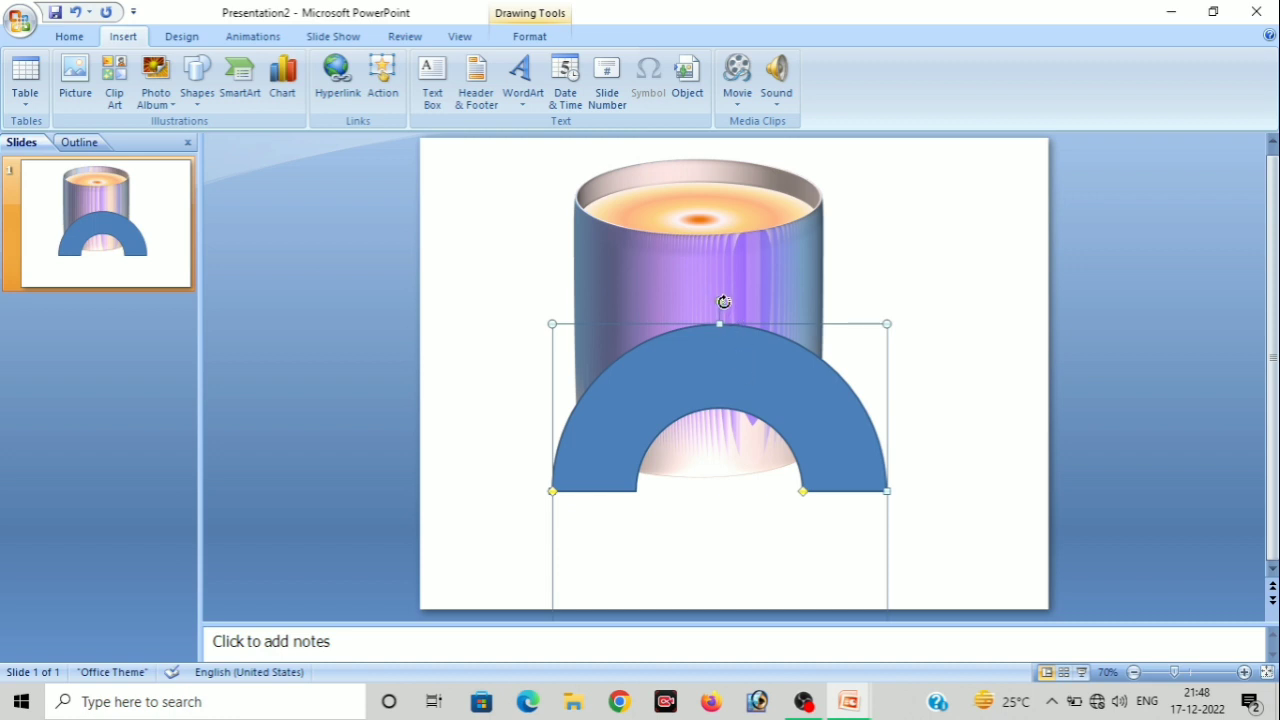
mouse_move(724, 302)
mouse_down()
mouse_move(902, 458)
mouse_move(871, 500)
mouse_move(895, 493)
mouse_up()
drag(854, 403, 889, 291)
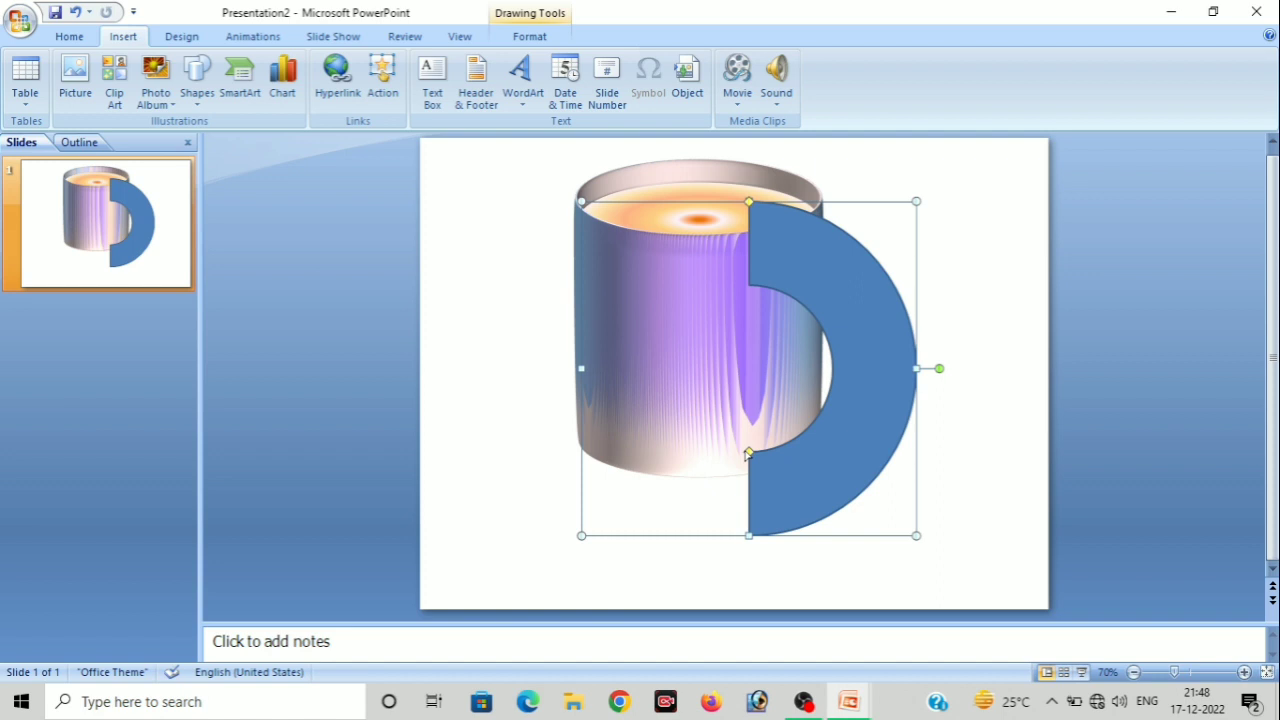
drag(748, 455, 745, 531)
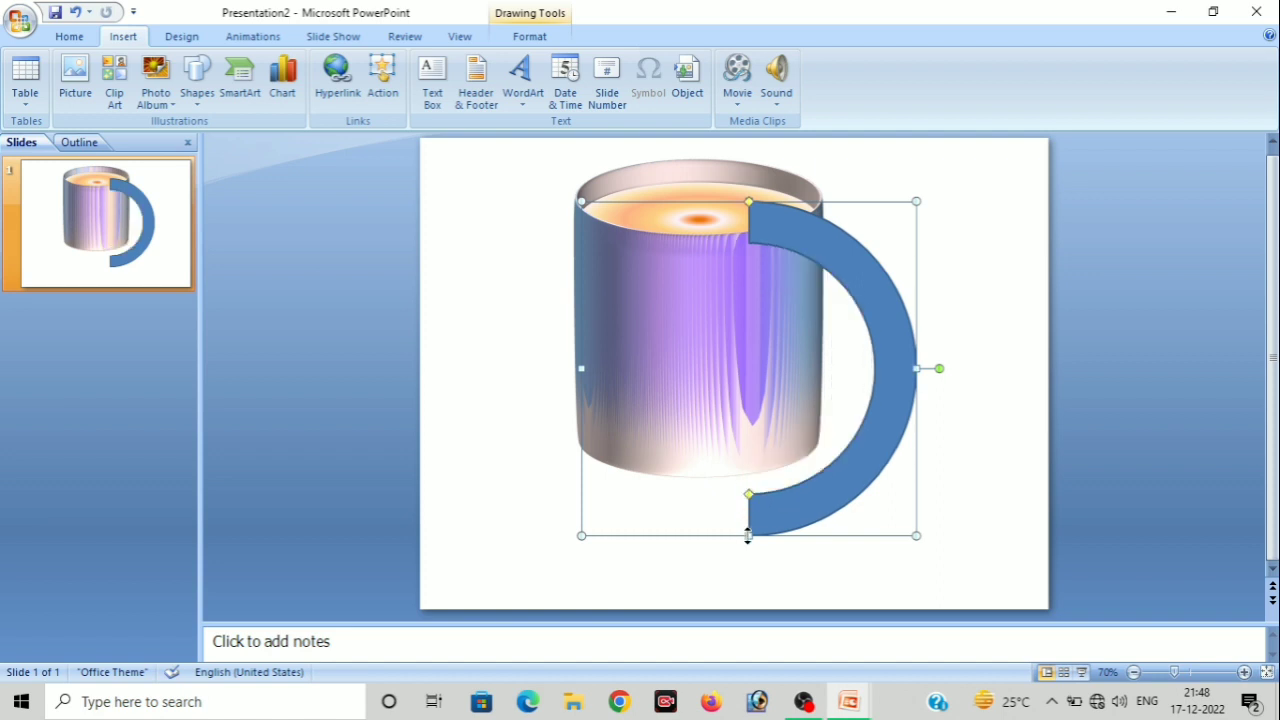
drag(748, 535, 740, 452)
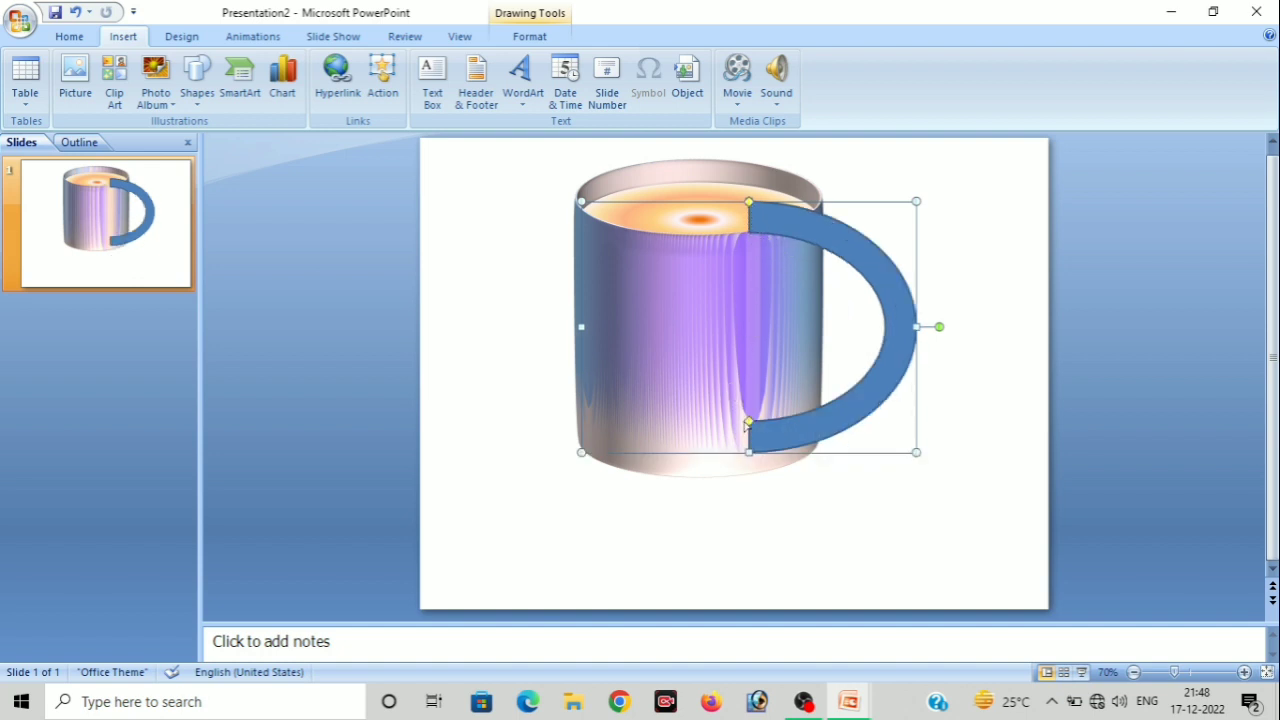
drag(748, 423, 756, 404)
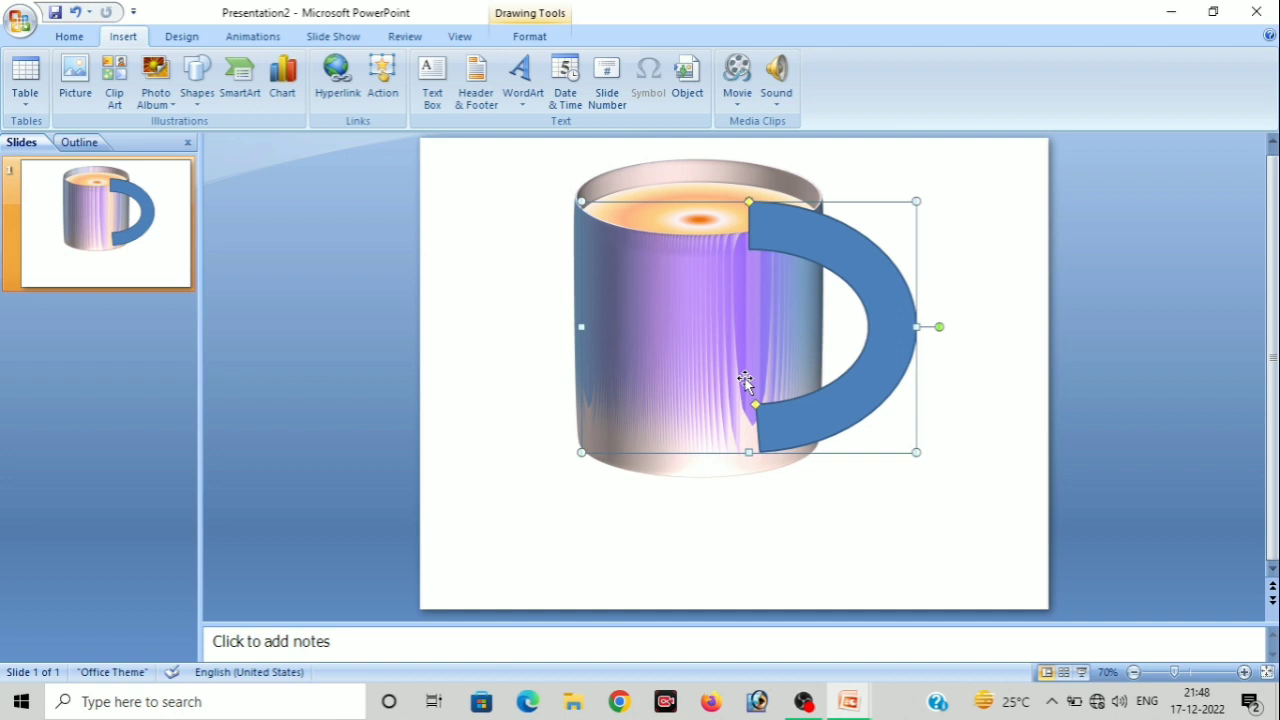
key(Down)
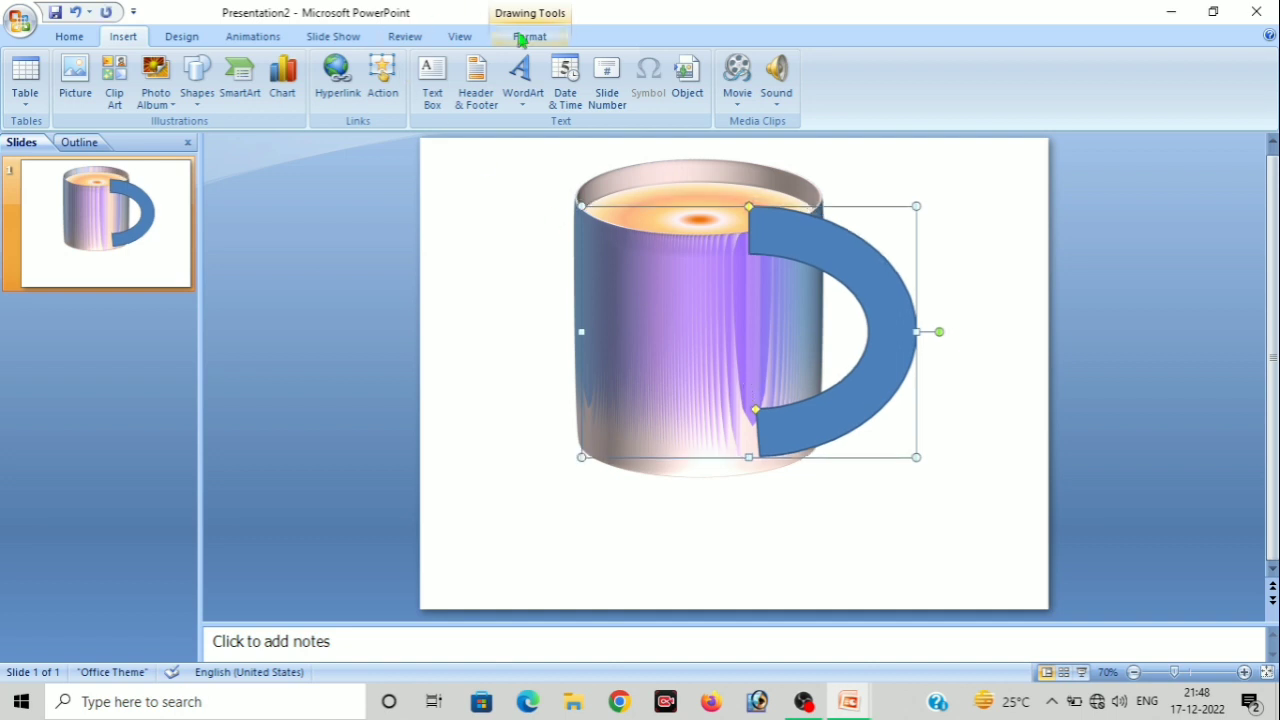
Send the handle arc behind the cup body and nudge it up
click(525, 37)
click(825, 85)
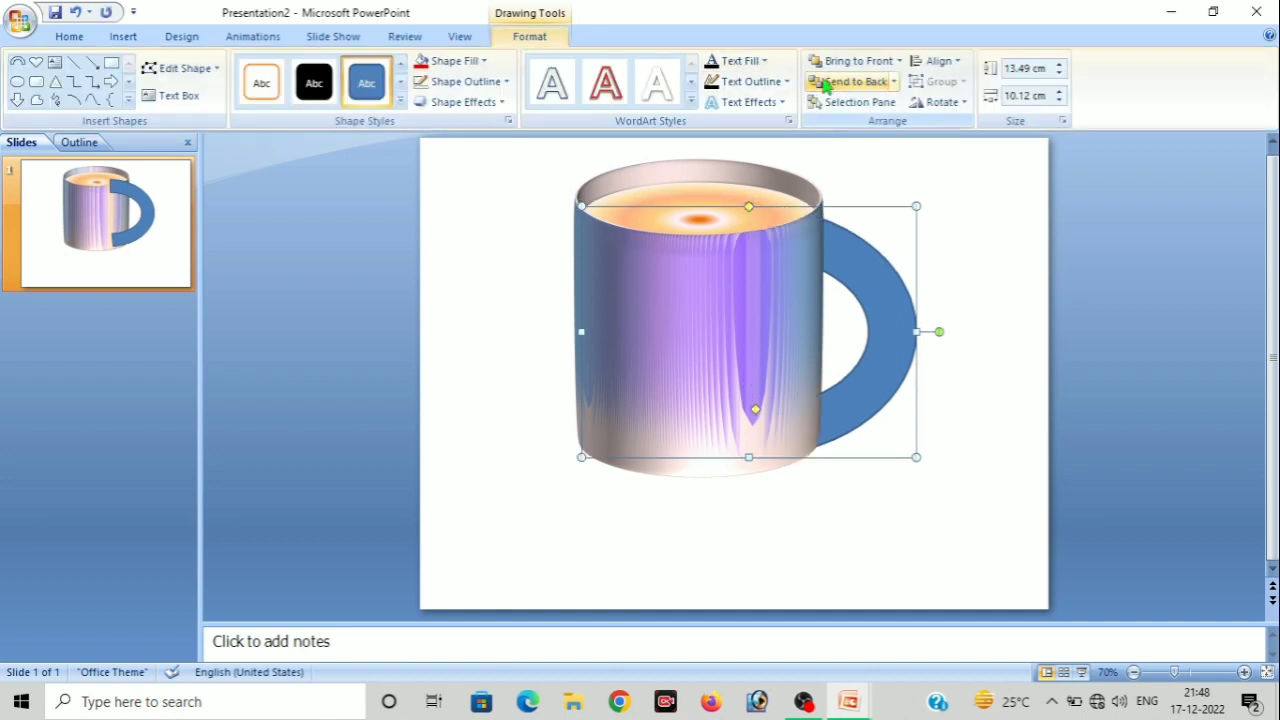
key(Up)
key(Up)
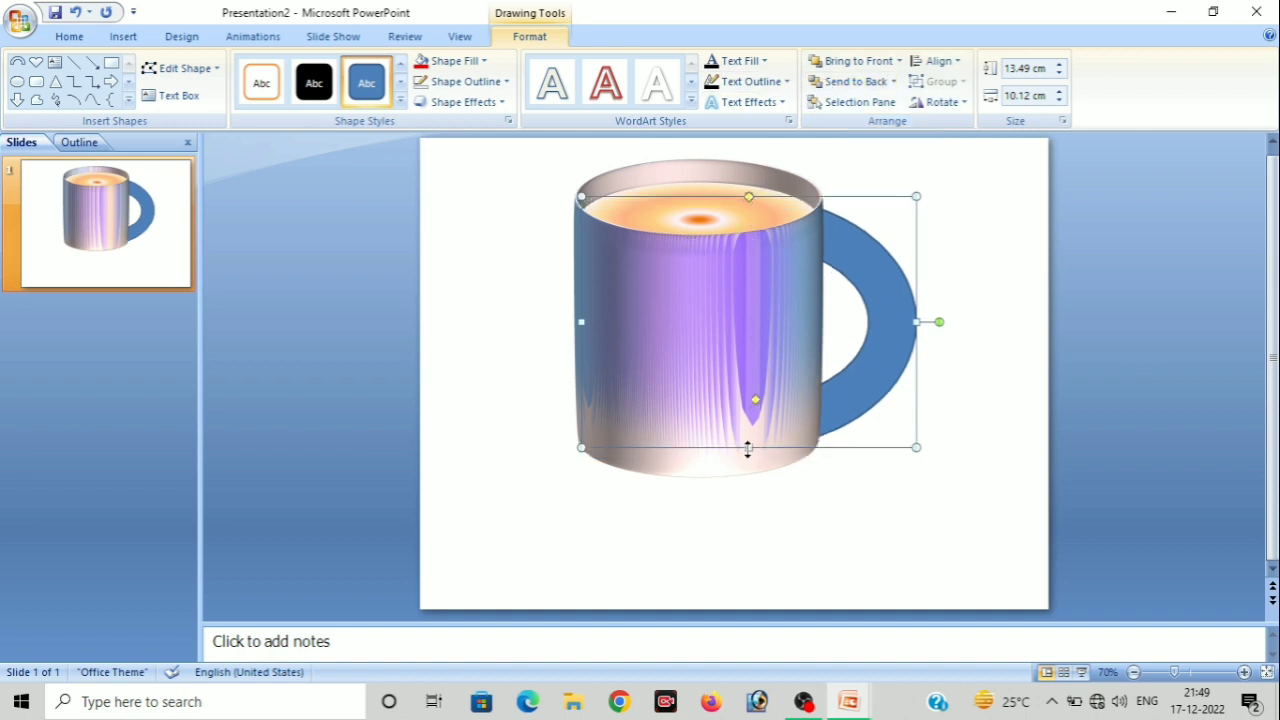
Resize the handle to 13.49 × 9.53 cm and nudge it snugly against the mug
drag(747, 447, 748, 437)
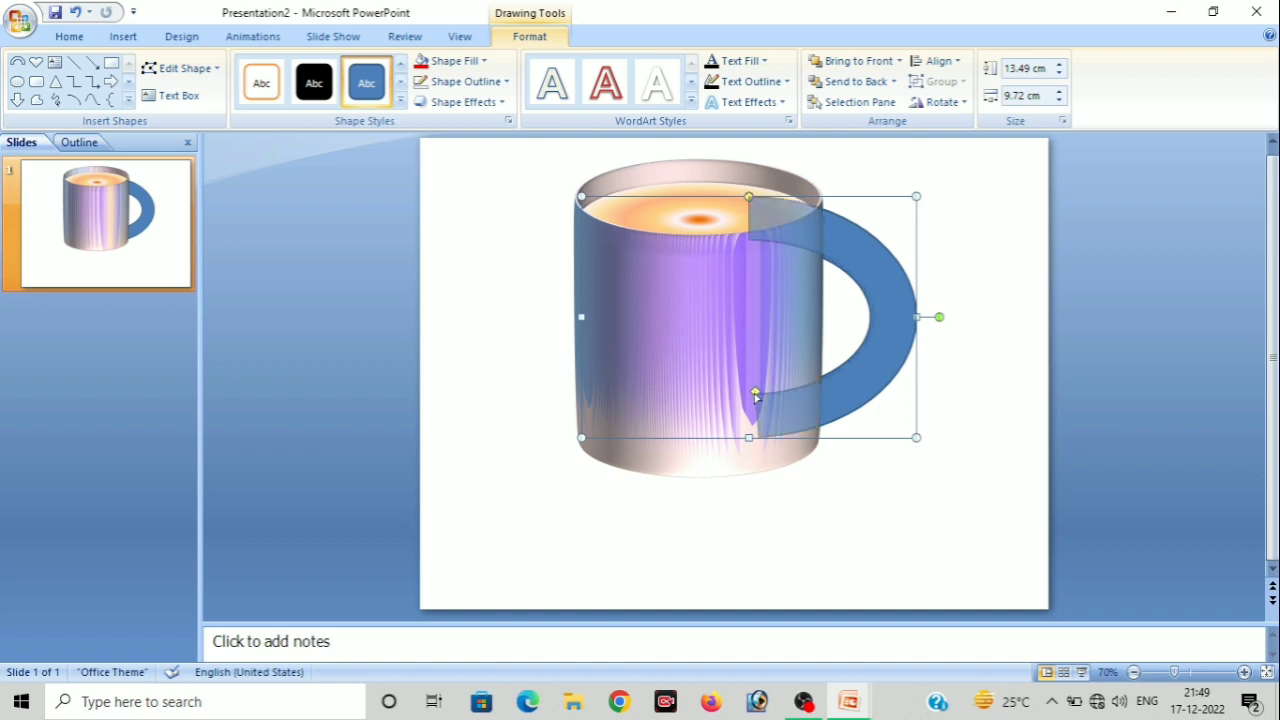
drag(755, 393, 756, 401)
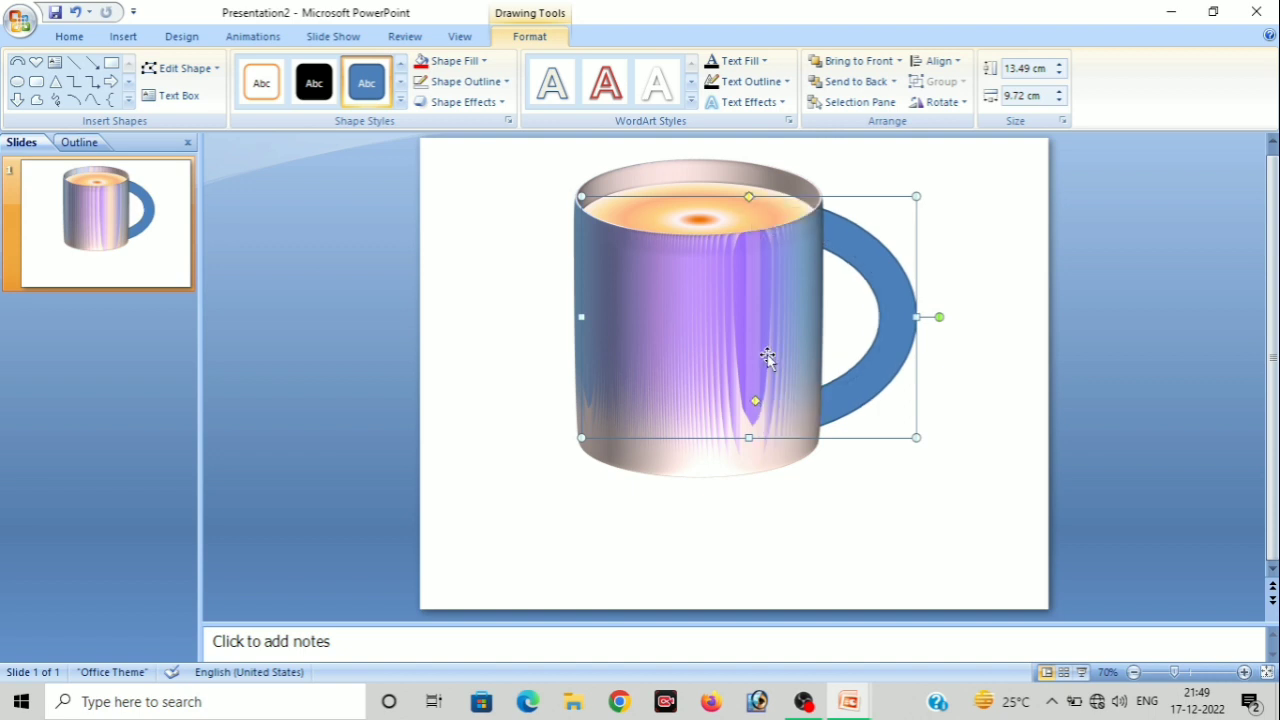
key(Right)
key(Right)
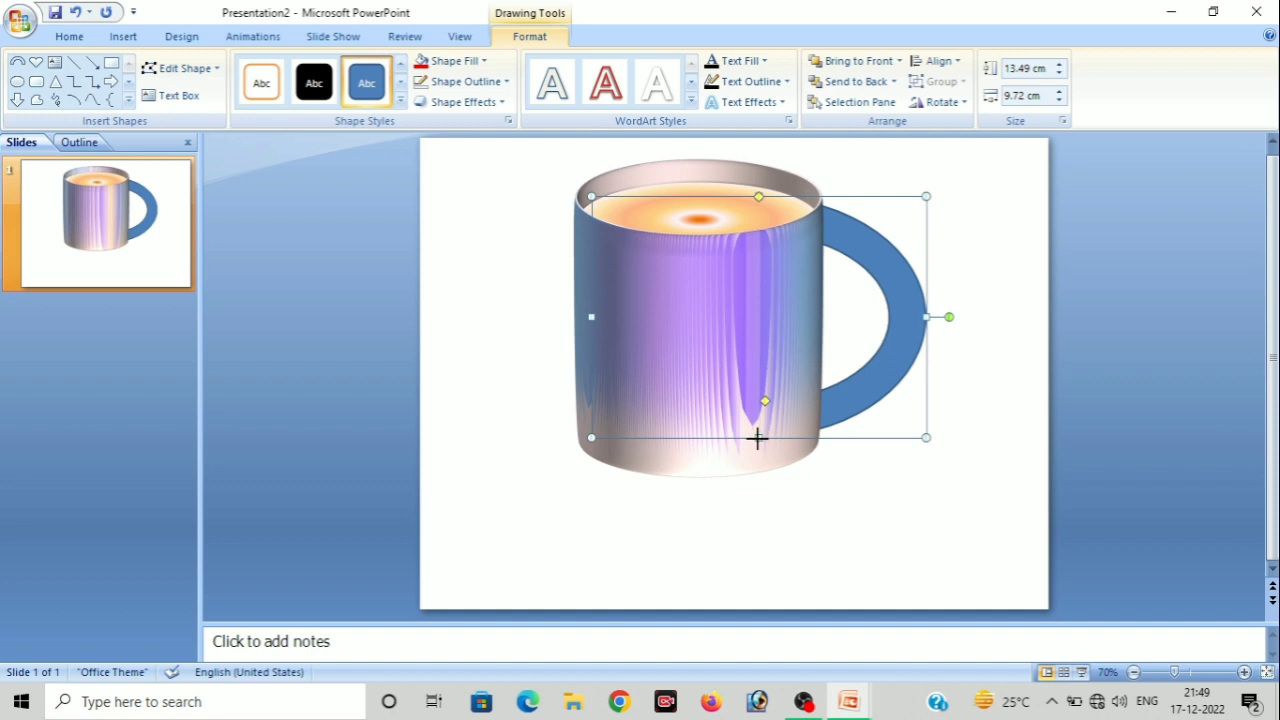
drag(757, 438, 767, 433)
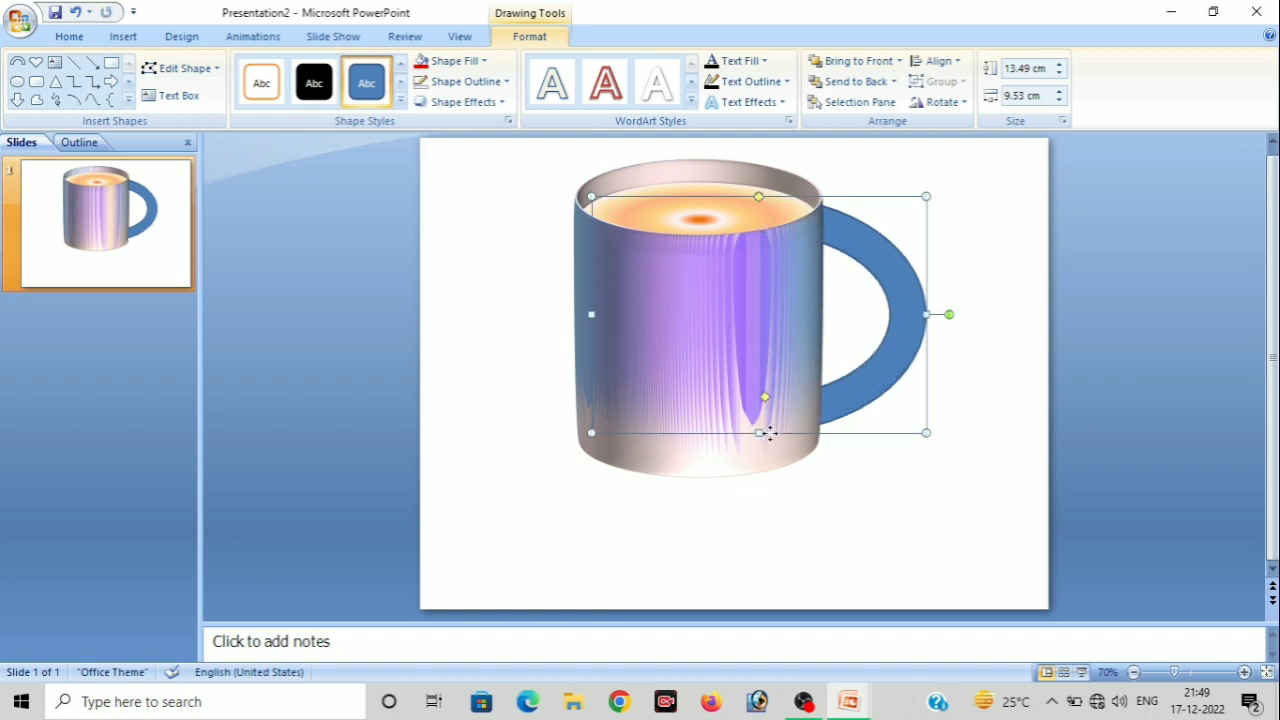
key(Up)
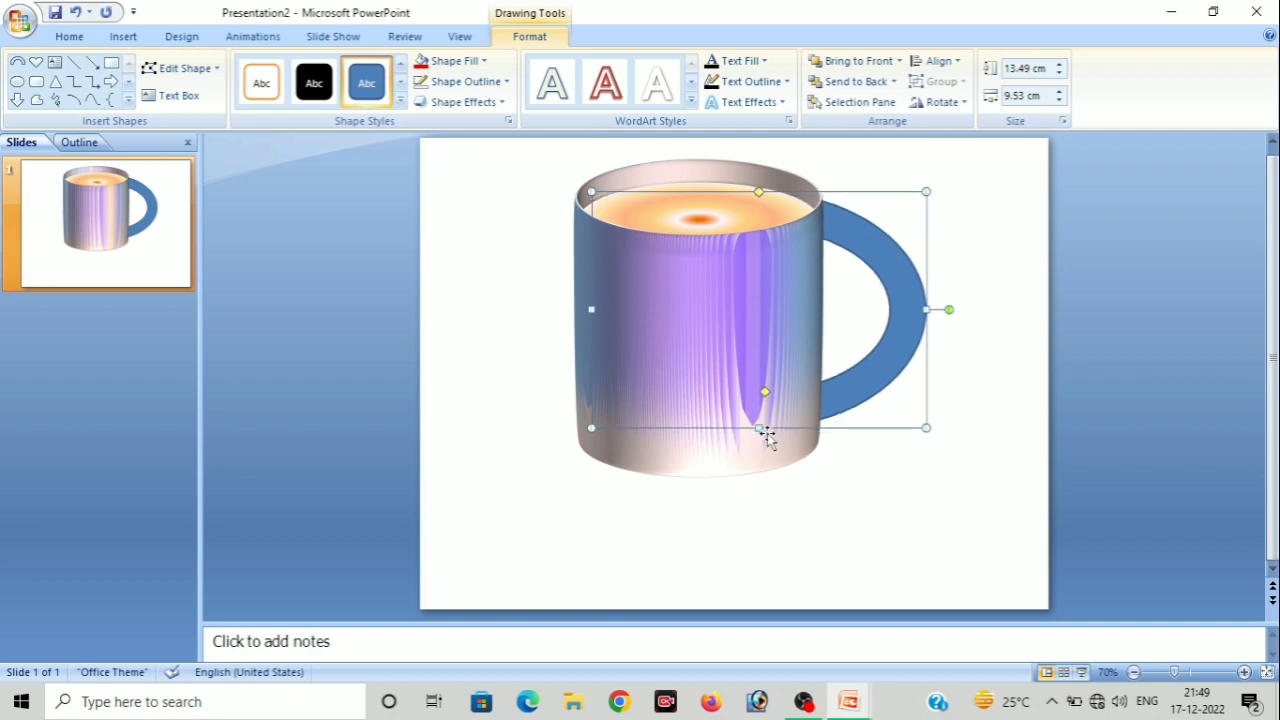
key(Down)
key(Left)
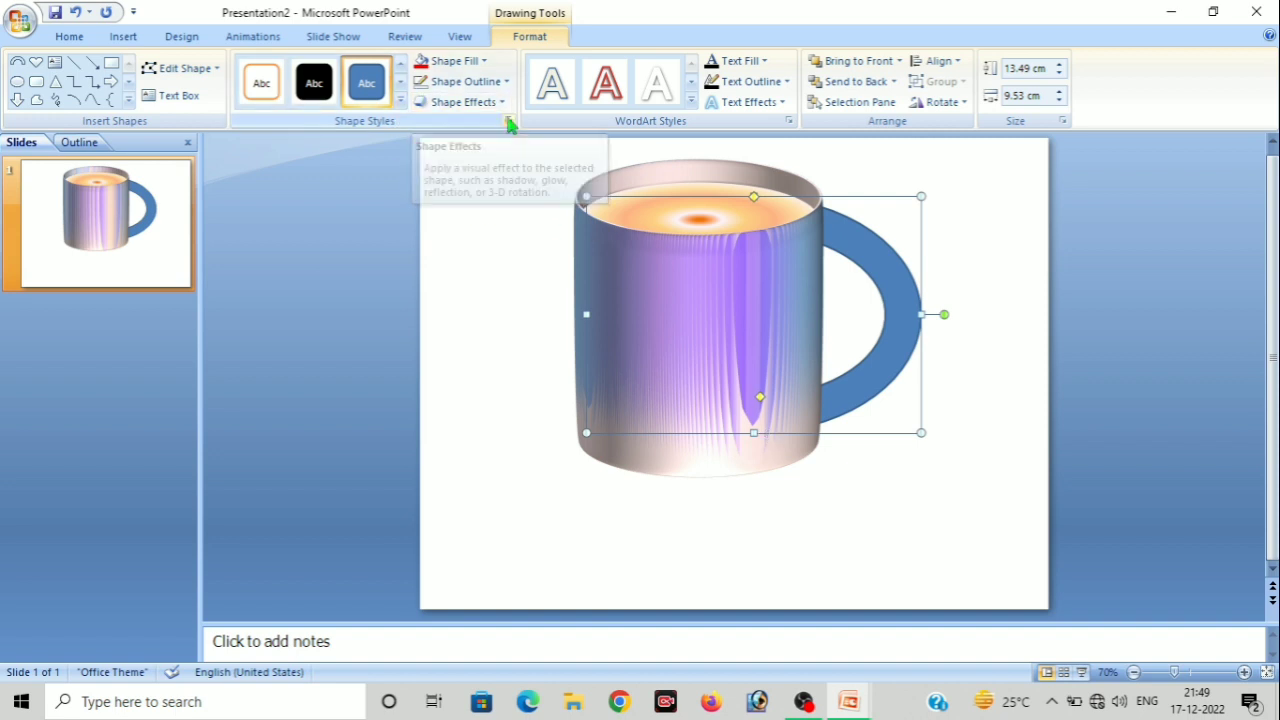
Give the handle a Radial gradient fill, then close Format Shape and deselect the mug
click(508, 120)
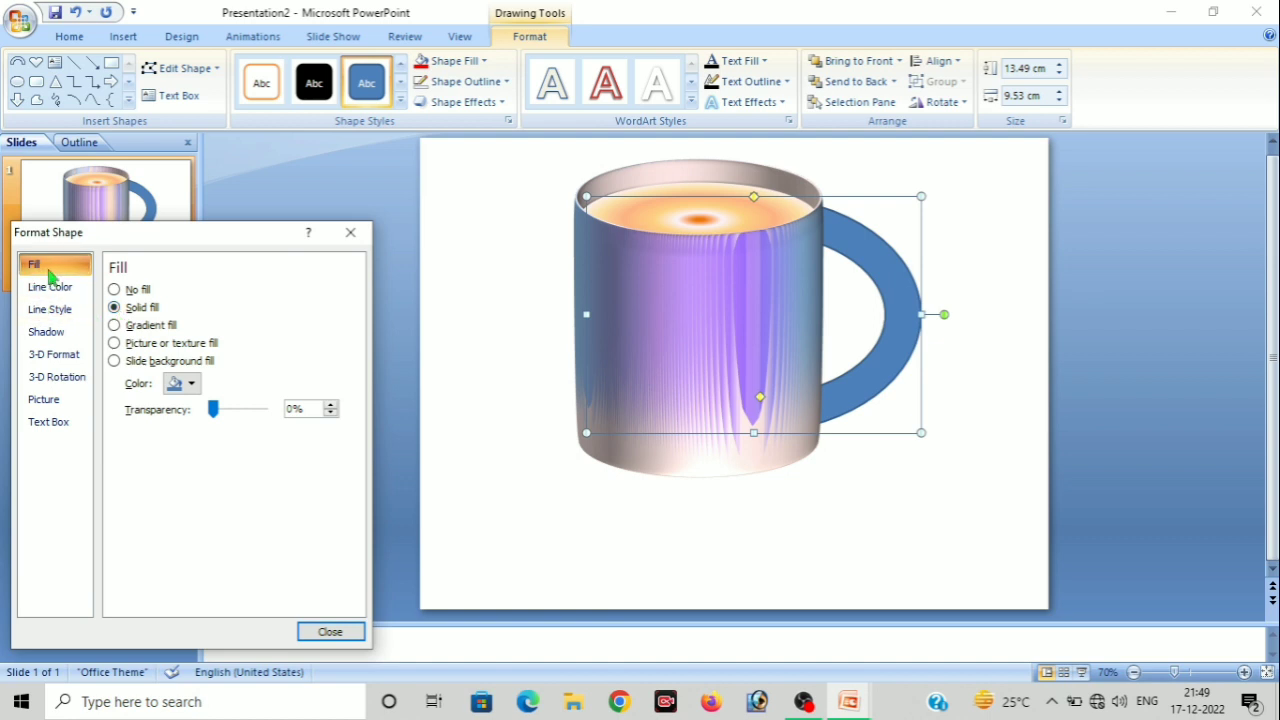
click(145, 325)
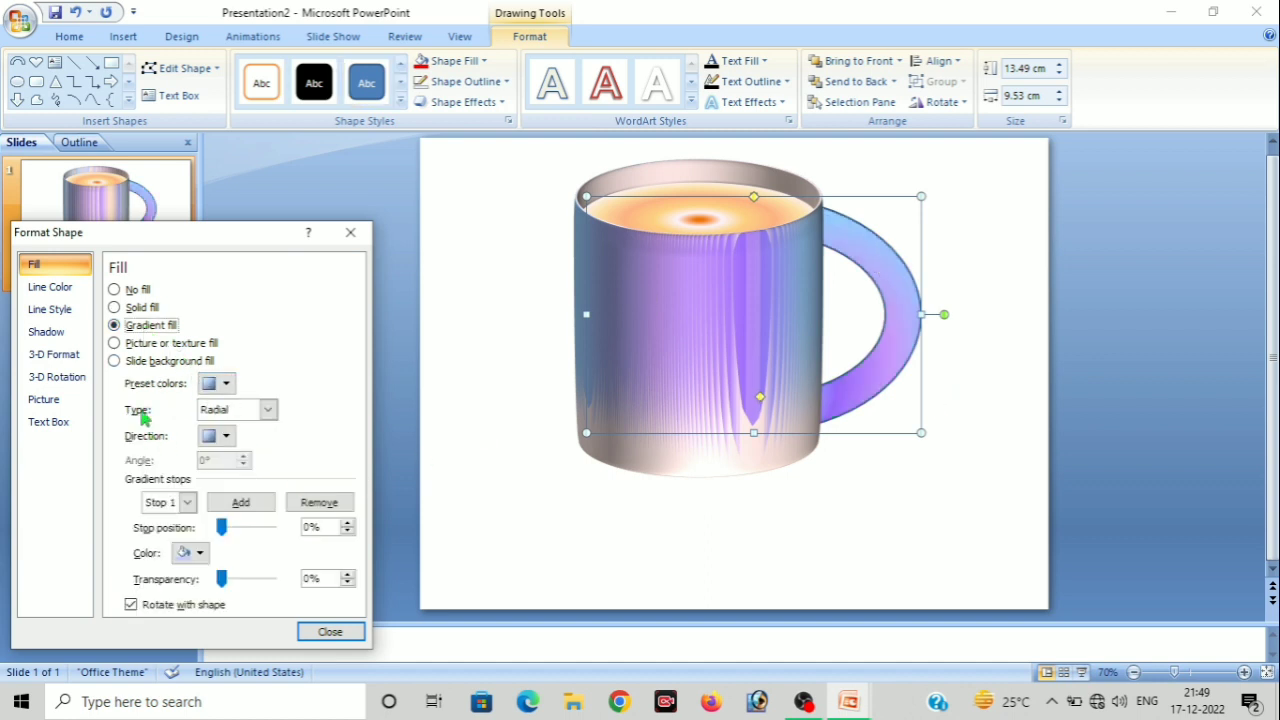
click(268, 410)
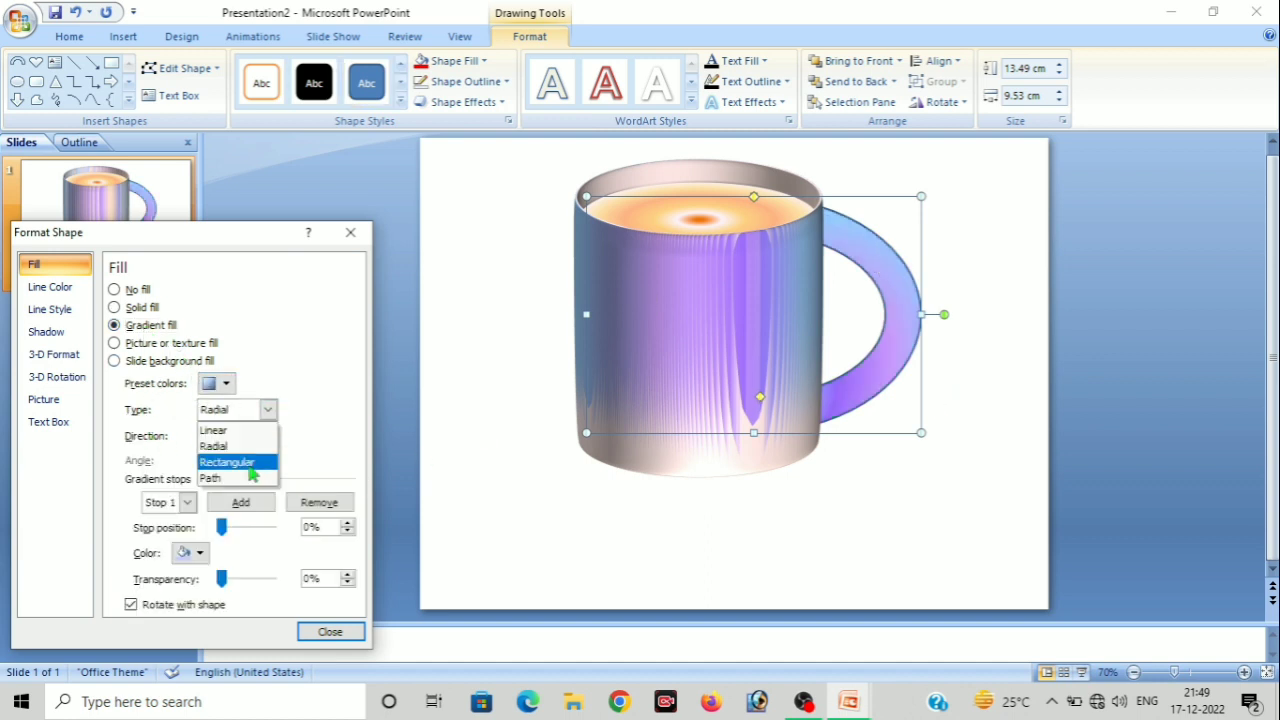
click(250, 479)
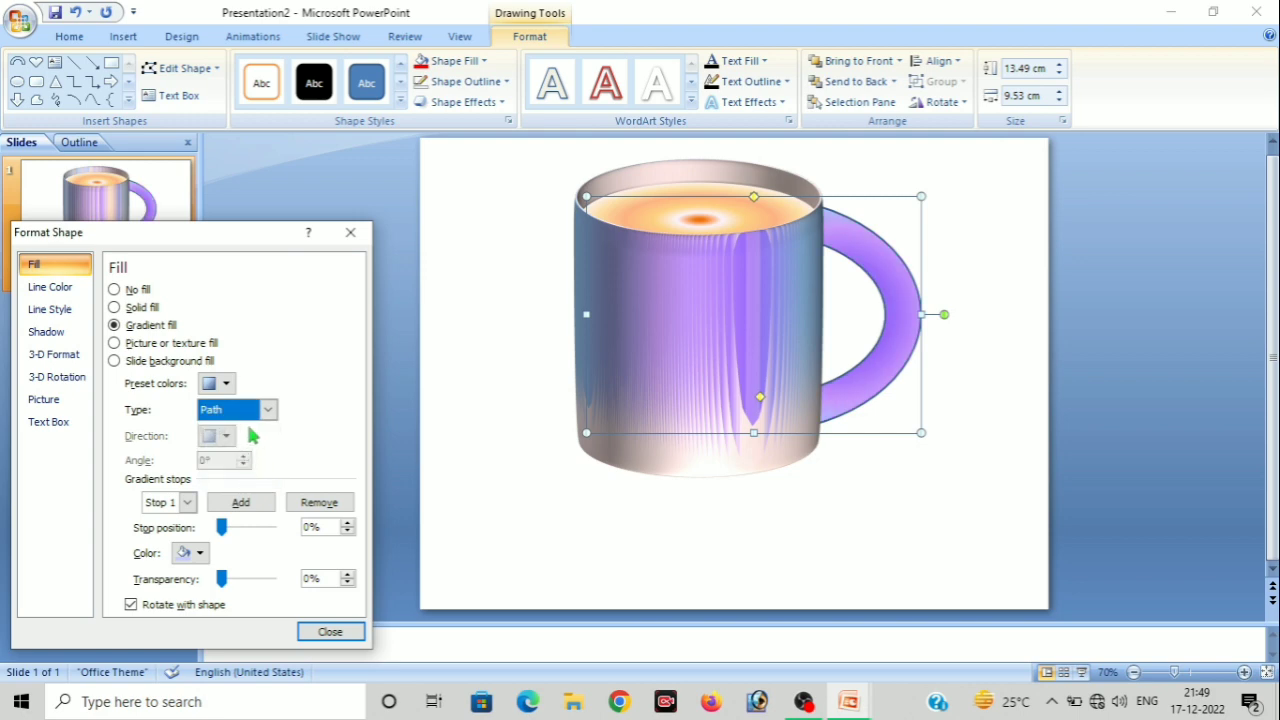
click(267, 410)
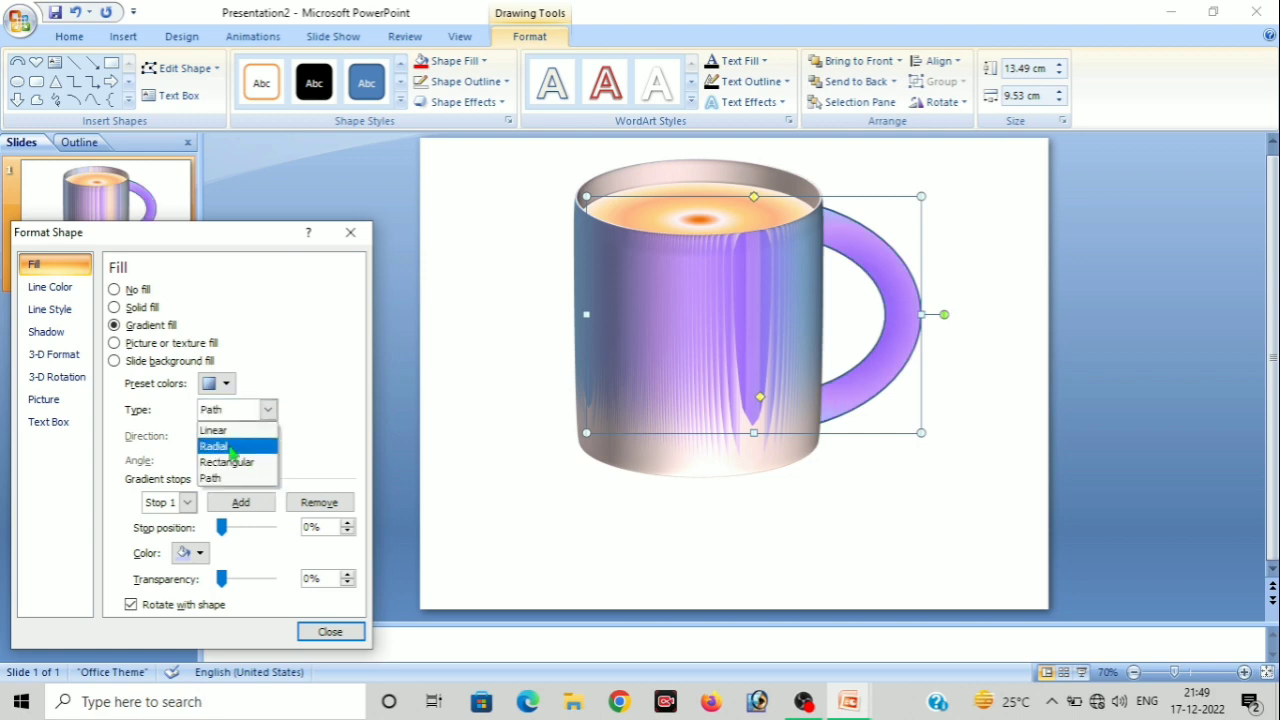
click(232, 452)
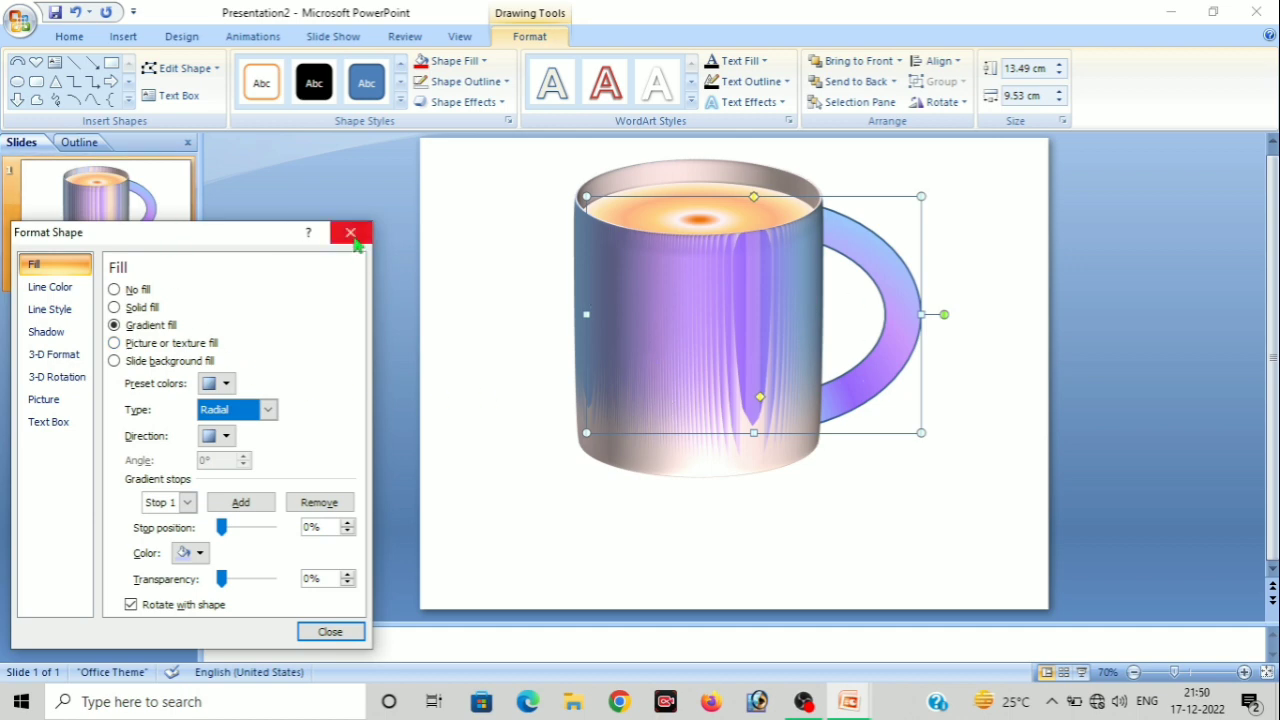
click(351, 234)
click(500, 292)
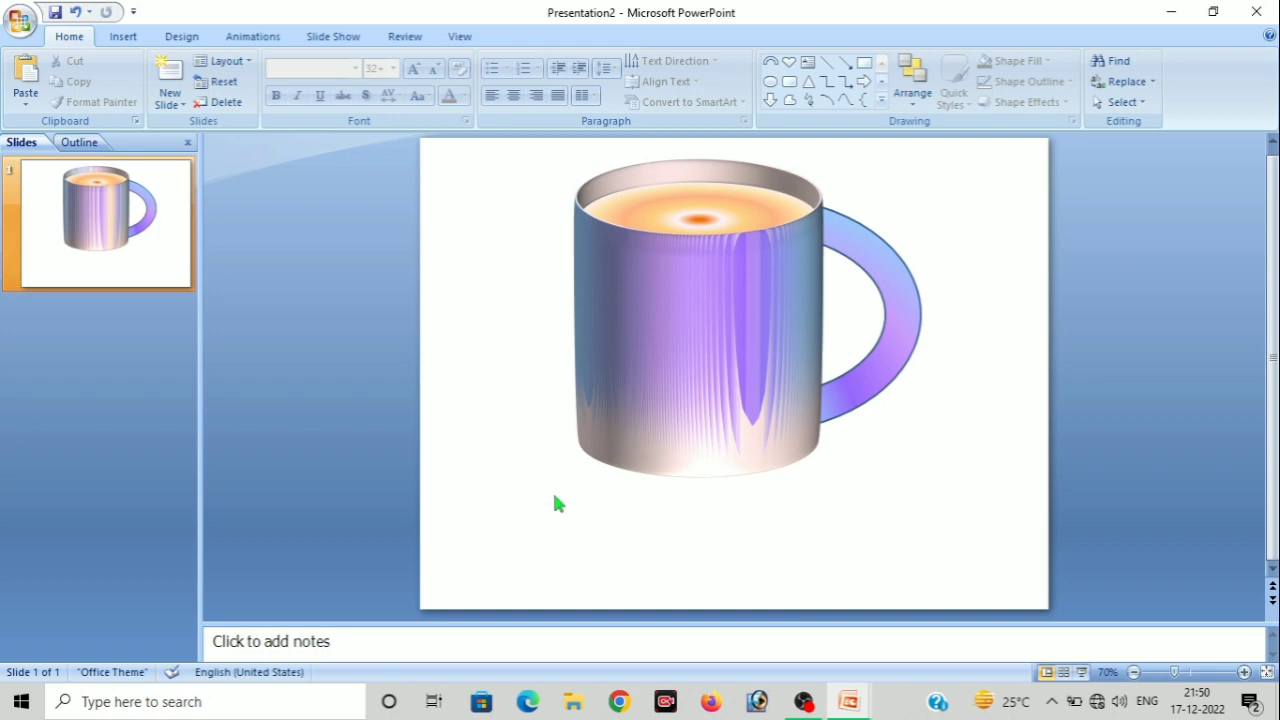
Draw a large oval over the mug
click(125, 38)
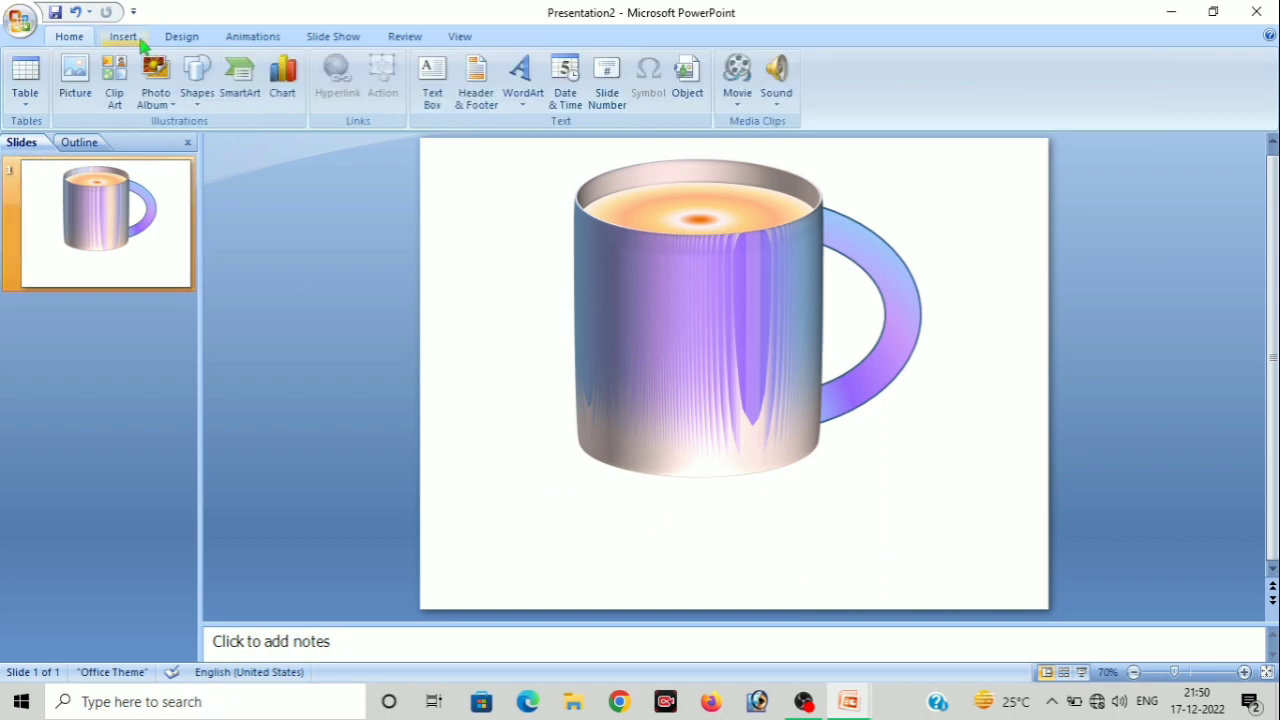
click(198, 92)
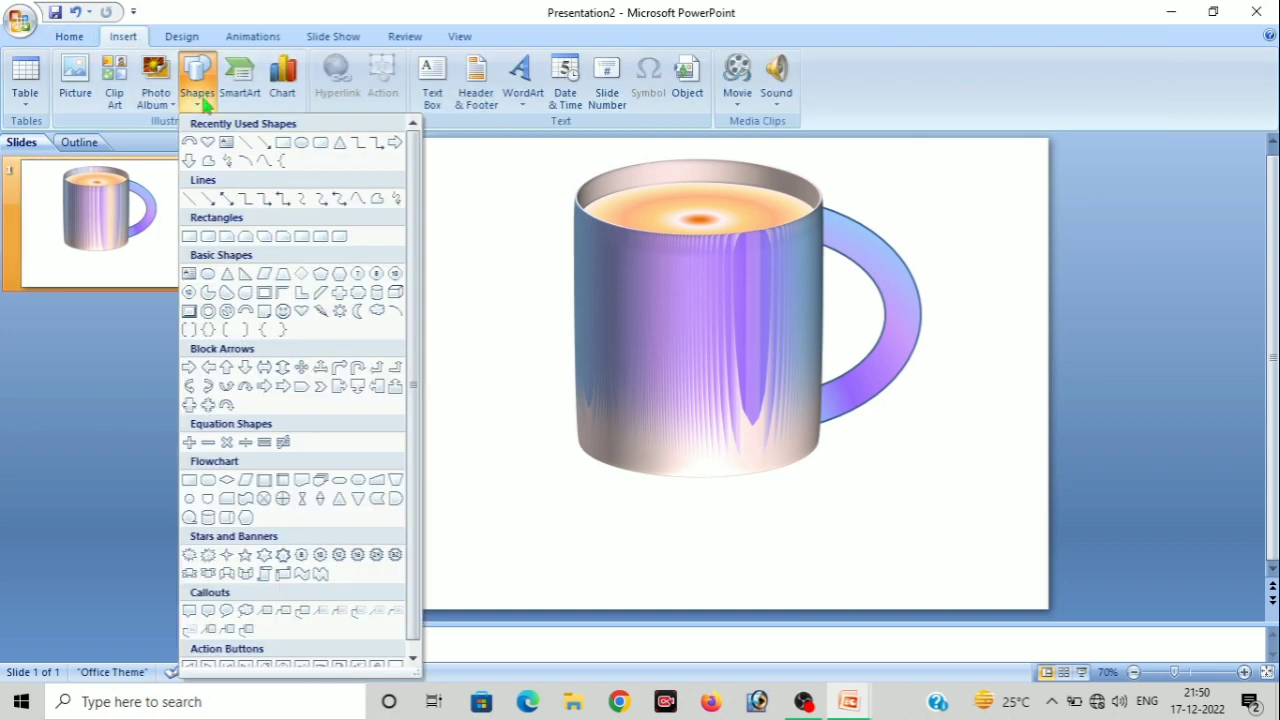
click(298, 145)
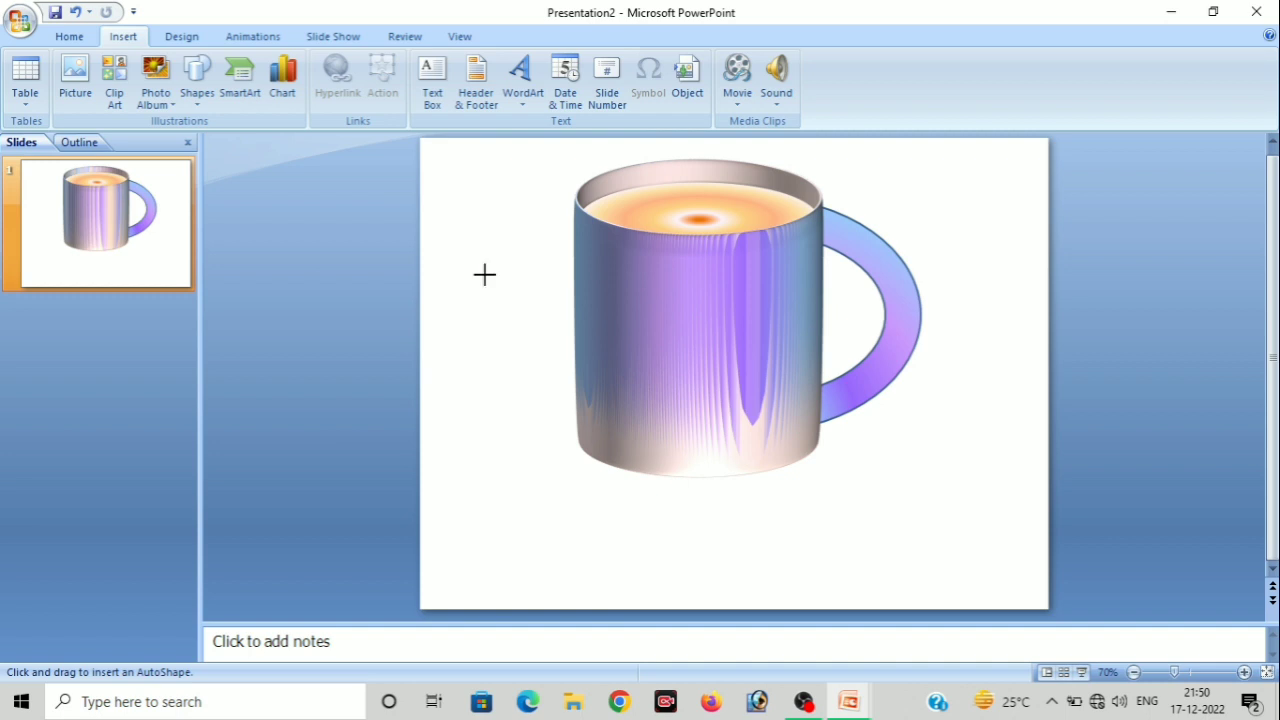
drag(484, 274, 945, 583)
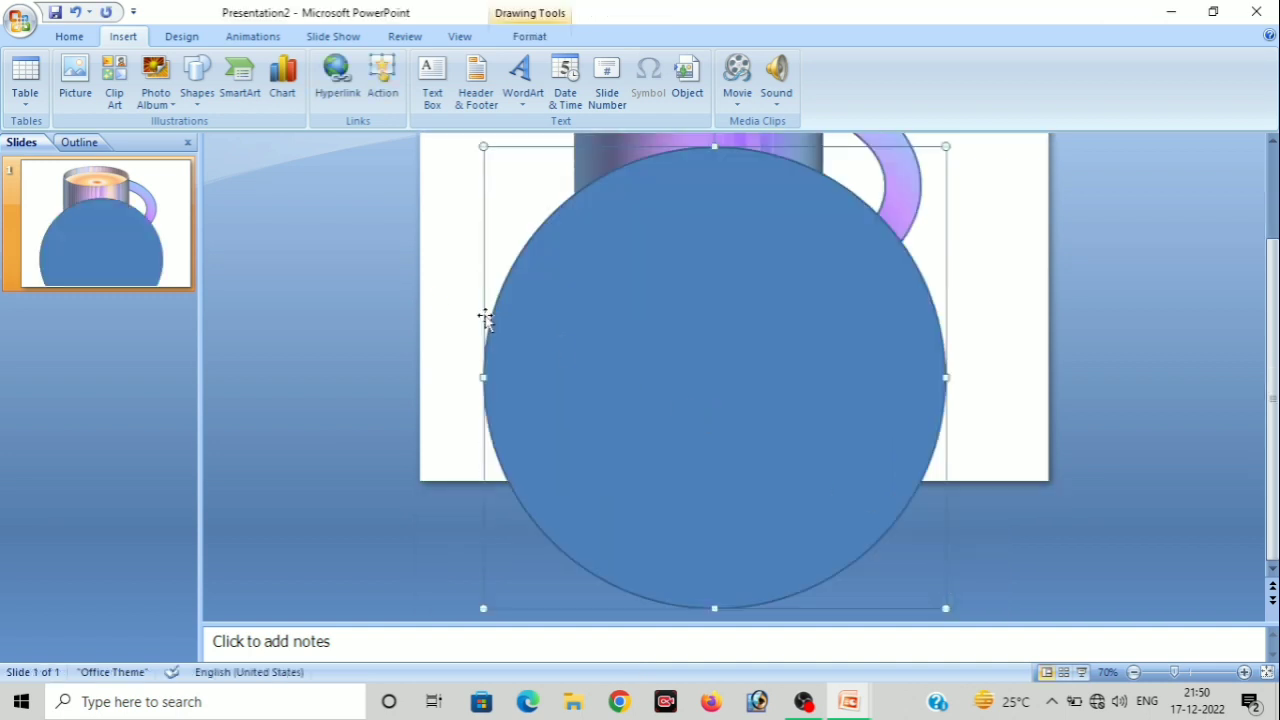
Tilt the oval flat with a Parallel 3-D rotation preset and send it behind the mug
click(537, 42)
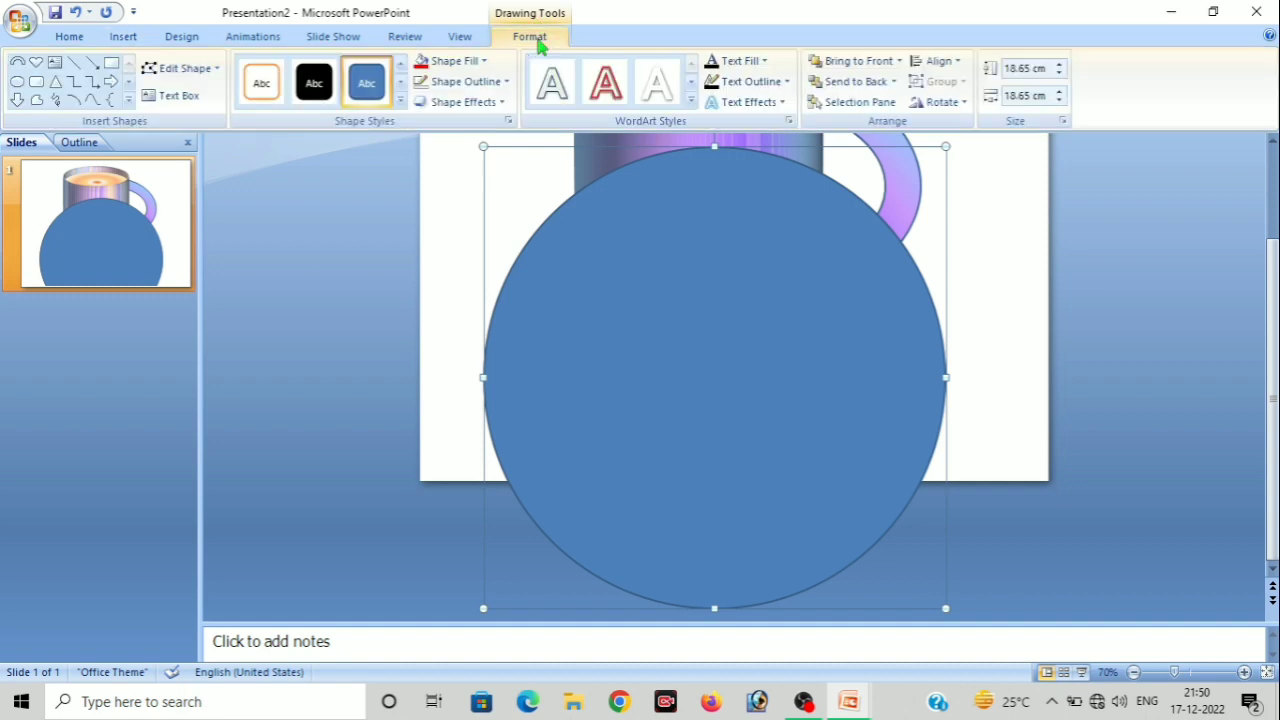
click(470, 104)
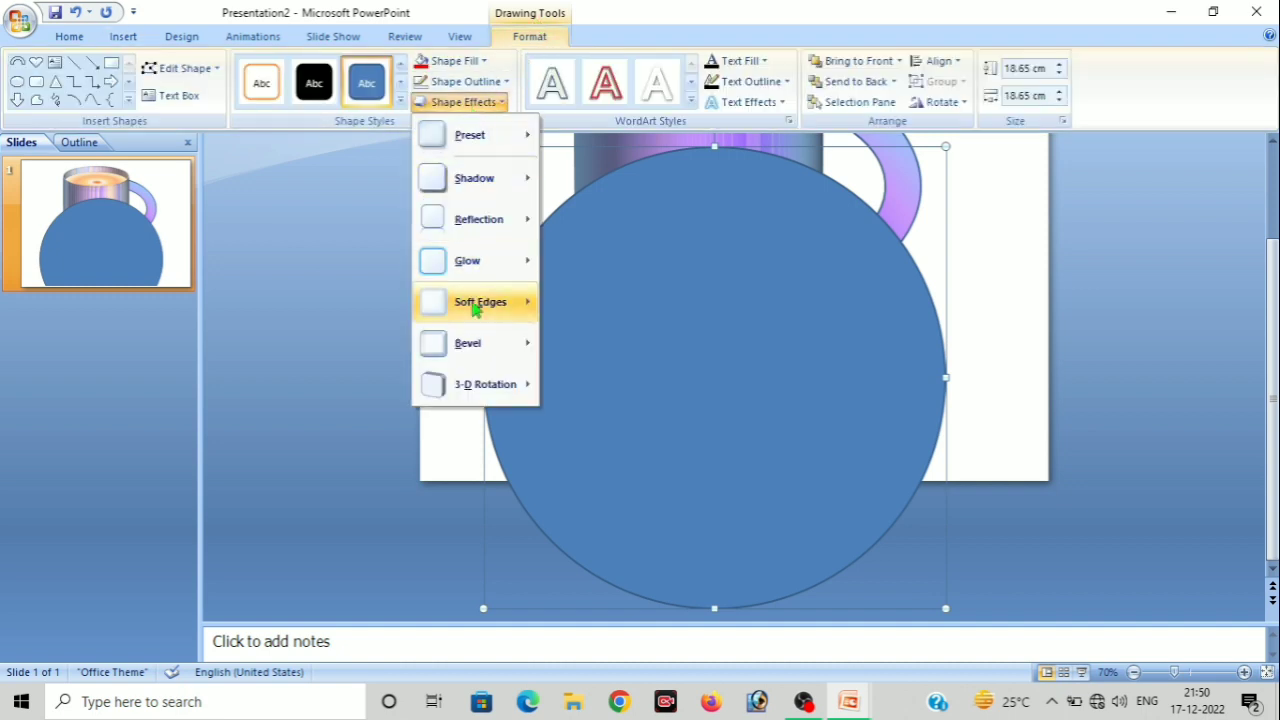
mouse_move(485, 384)
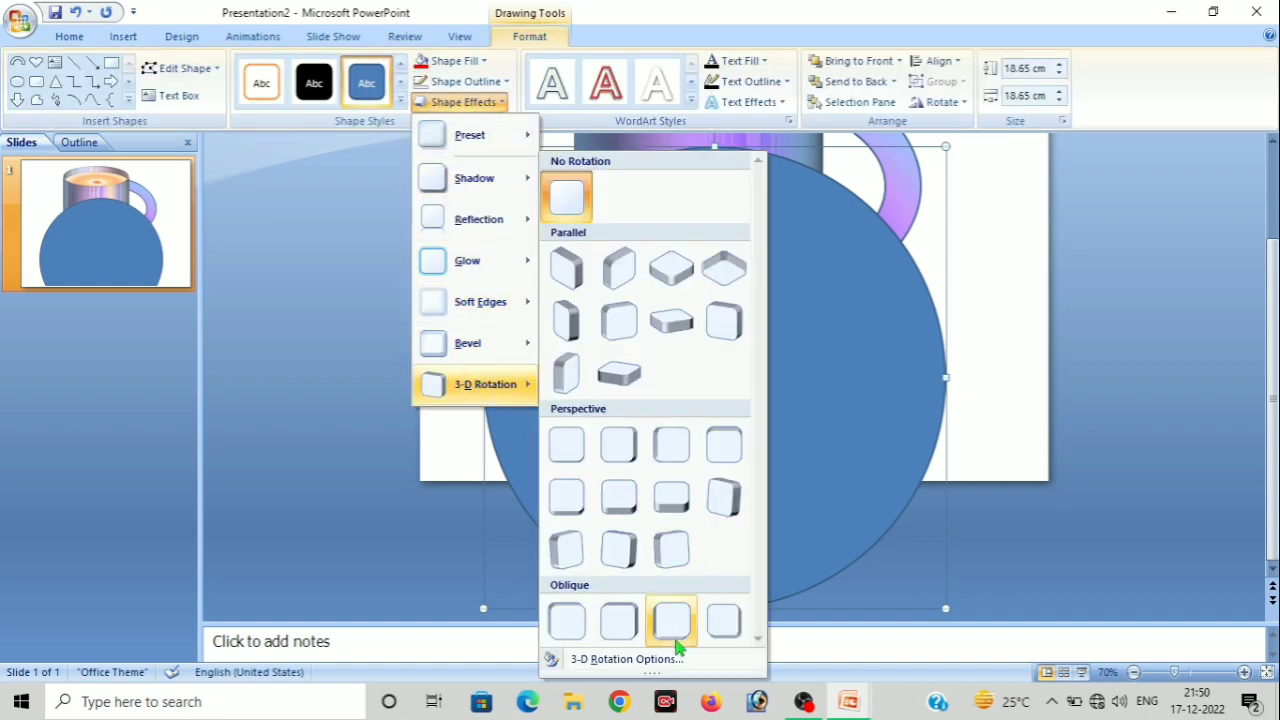
click(683, 660)
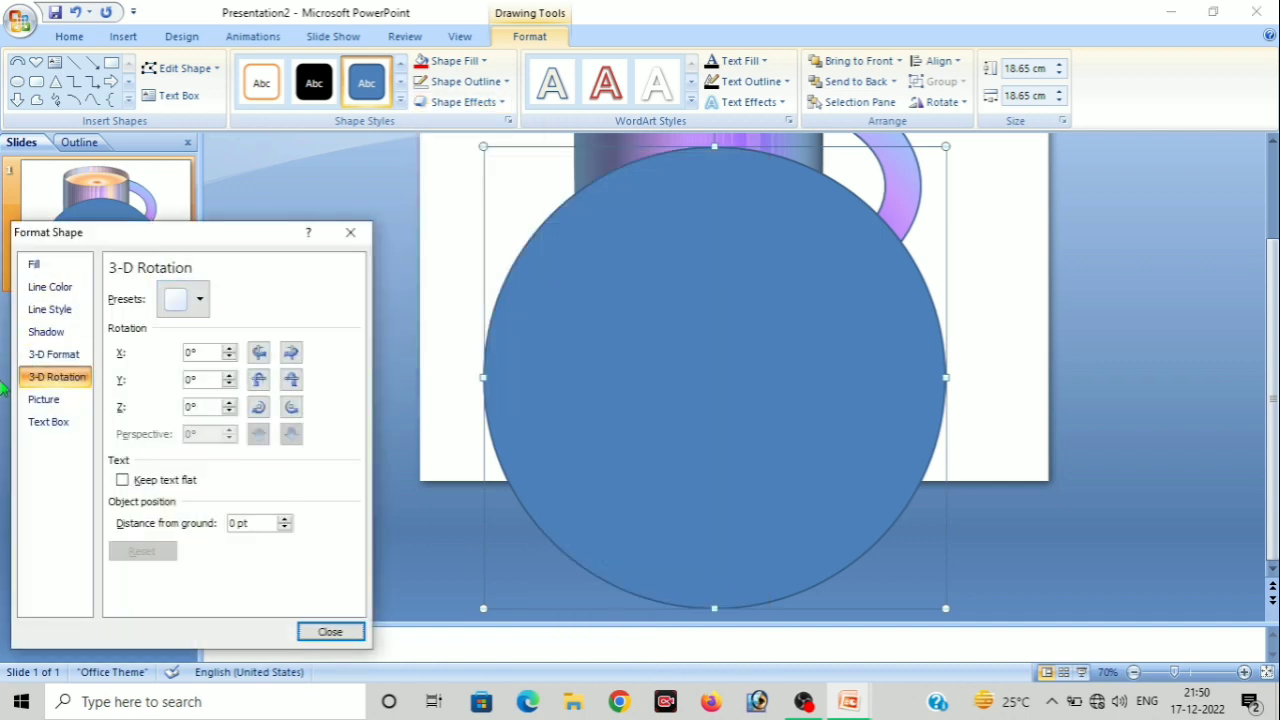
click(199, 300)
click(286, 490)
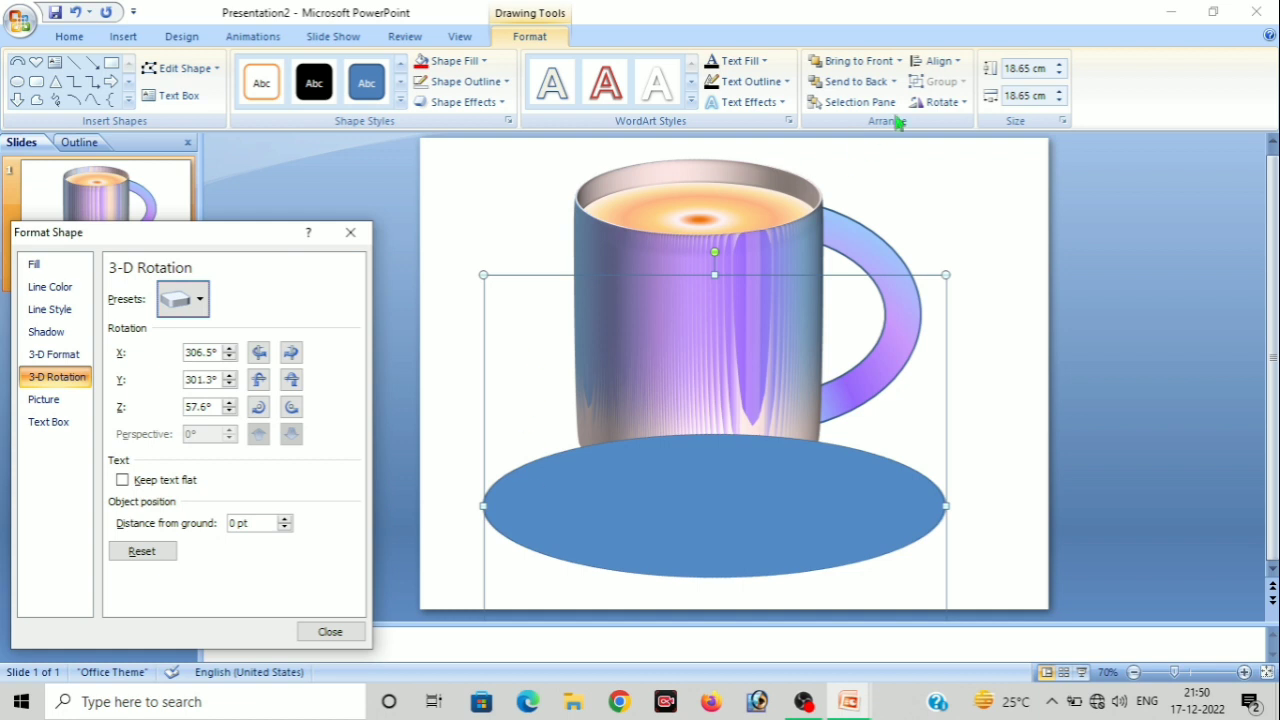
click(855, 82)
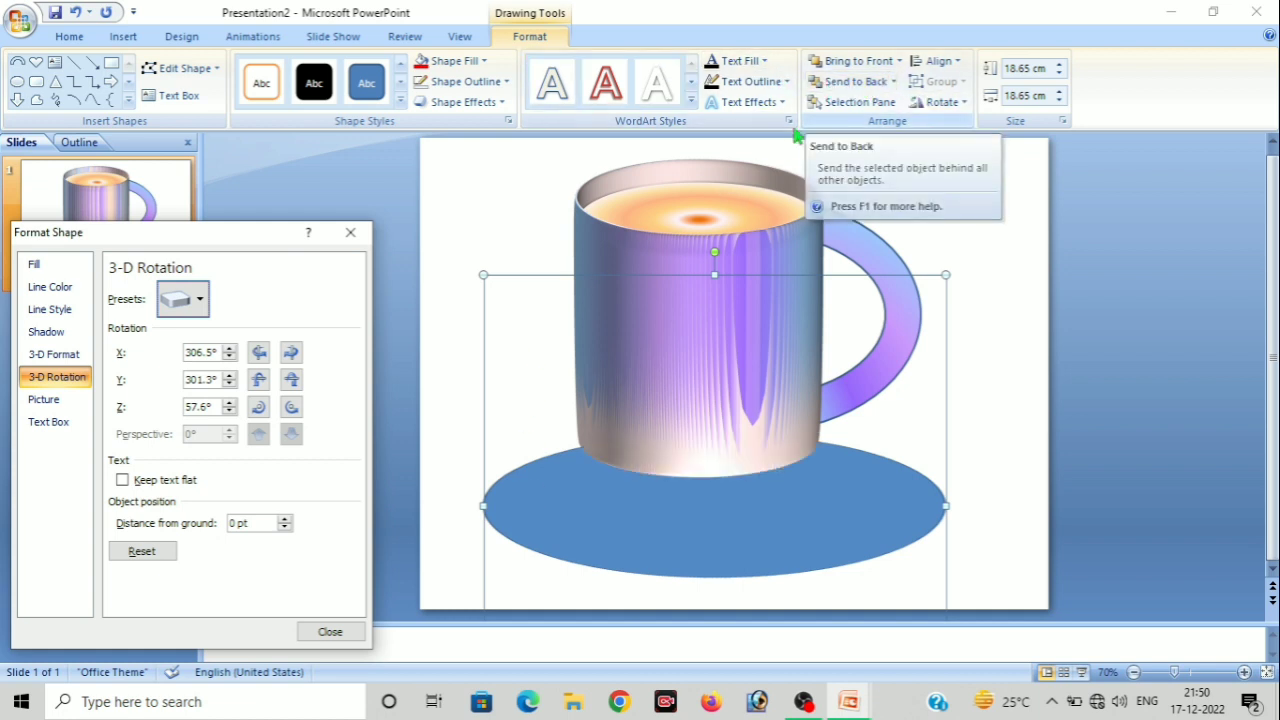
key(Up)
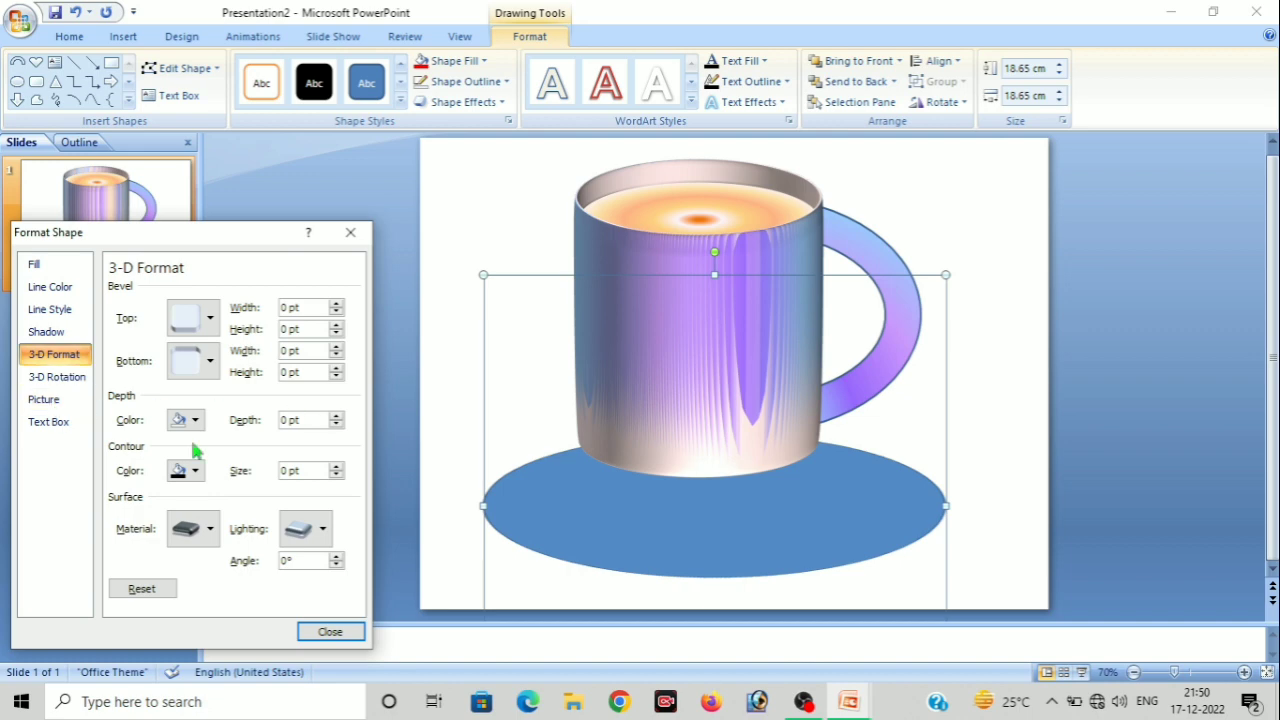
Give the saucer a 6 pt wide top bevel and raise its height to 11.5 pt
click(206, 326)
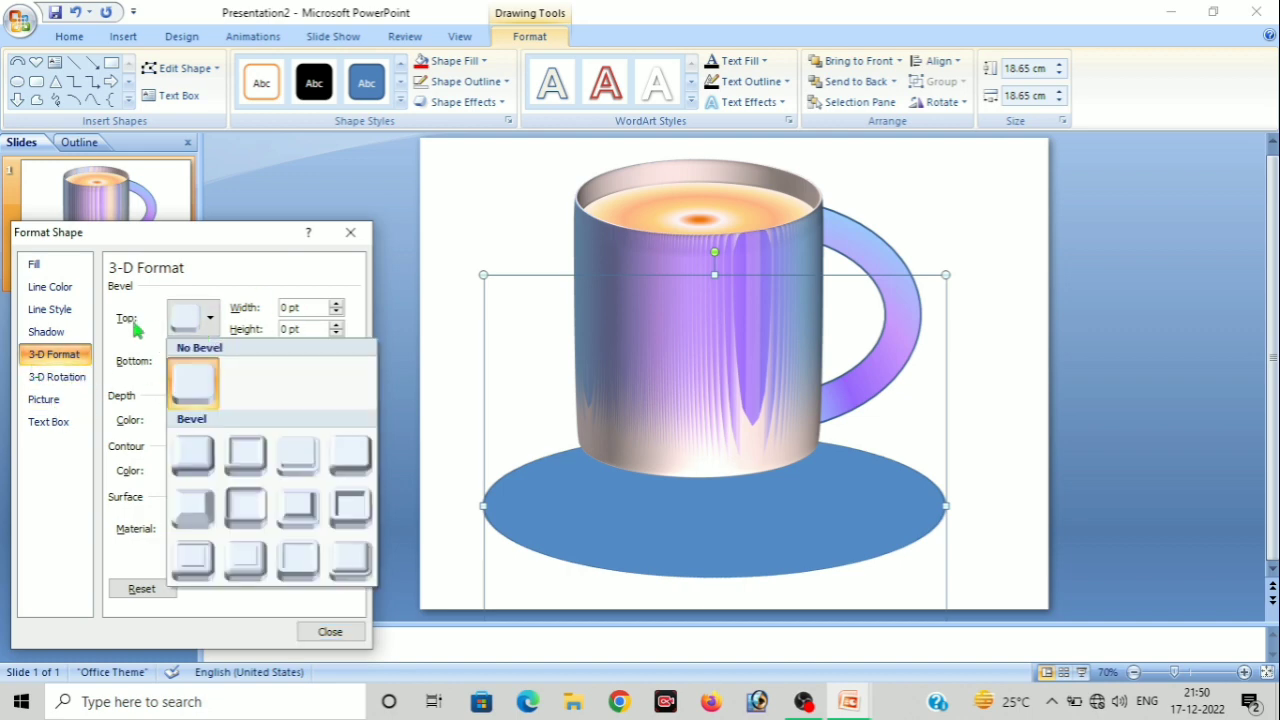
click(352, 517)
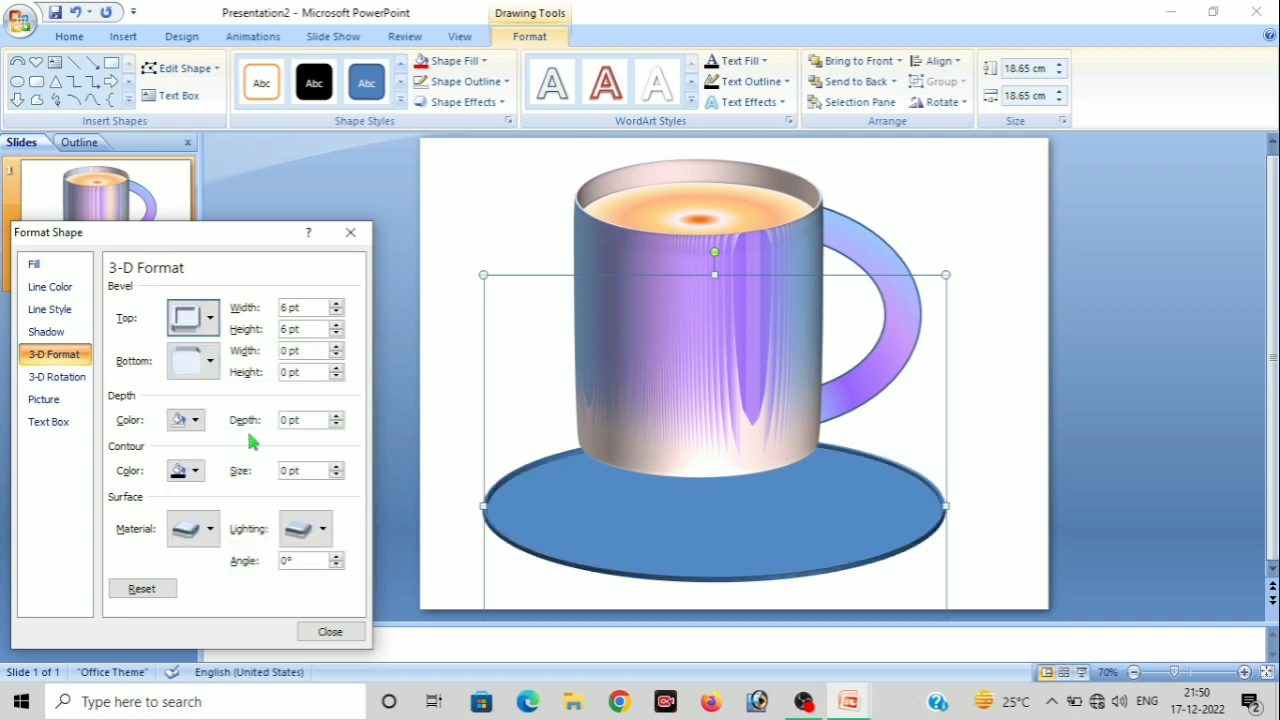
click(336, 326)
click(336, 326)
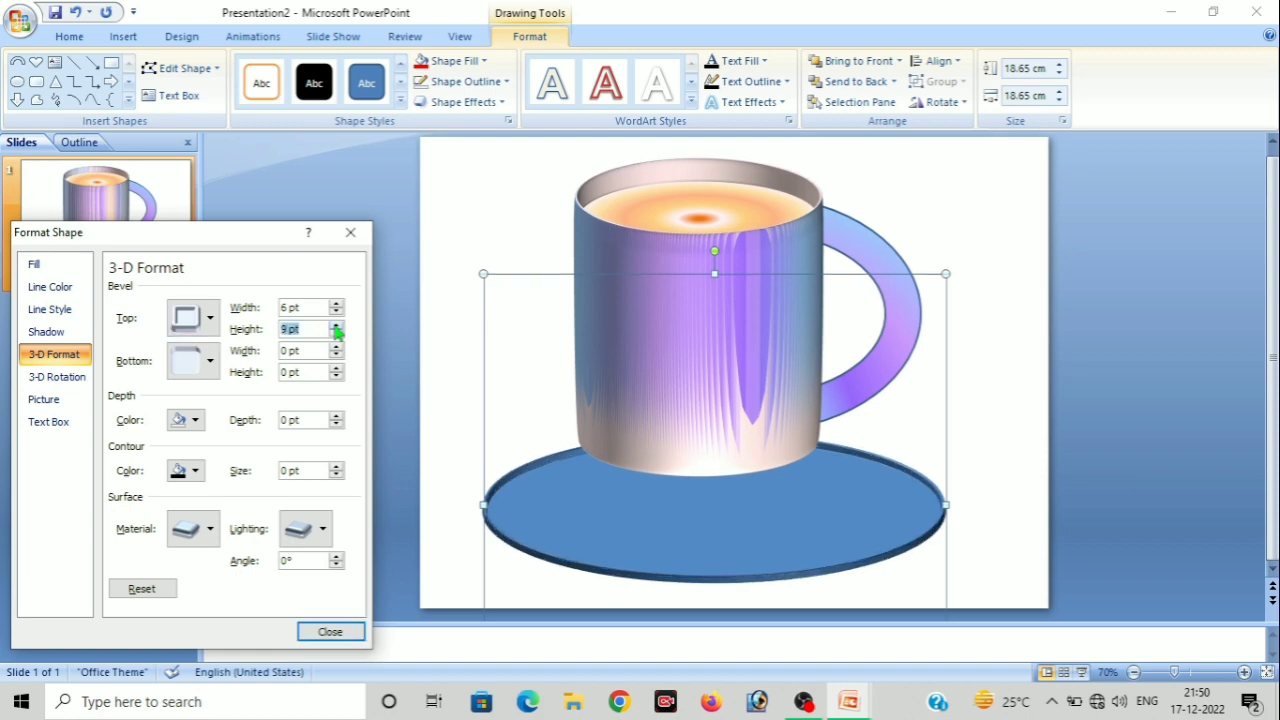
click(336, 326)
click(336, 326)
click(336, 326)
click(336, 326)
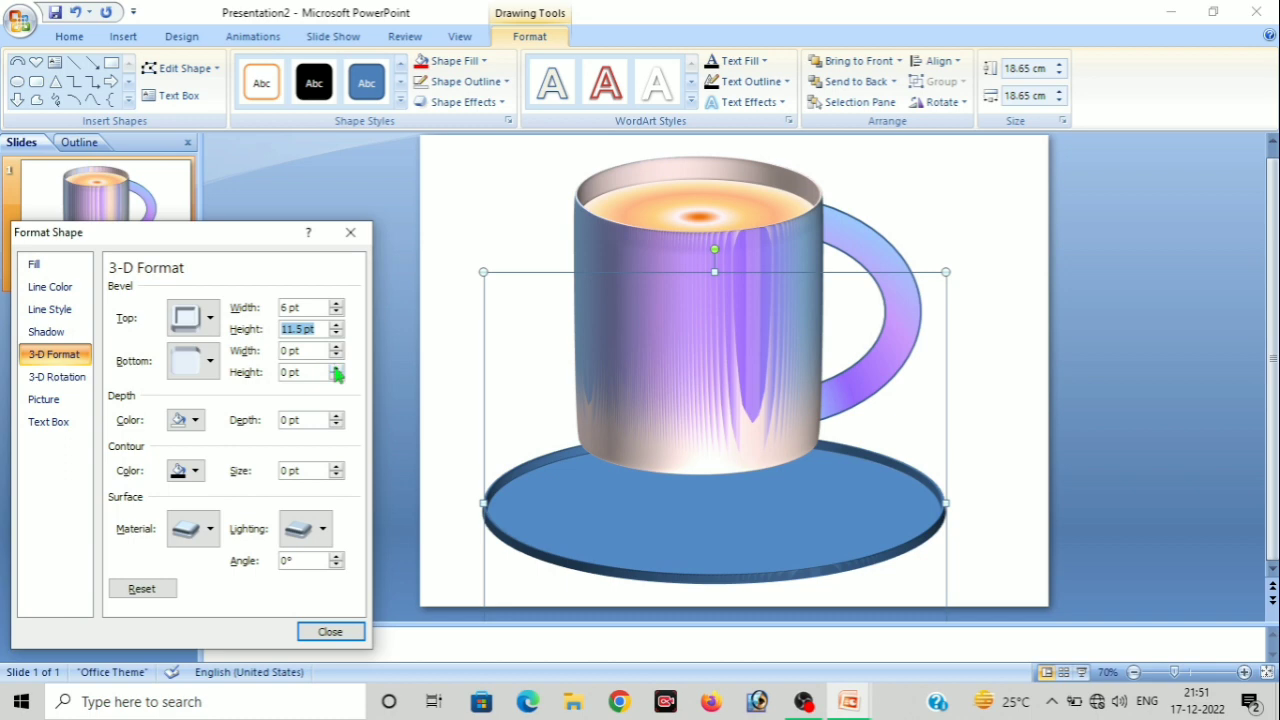
Add a bottom bevel 6 pt wide and 2 pt high to the saucer
click(336, 368)
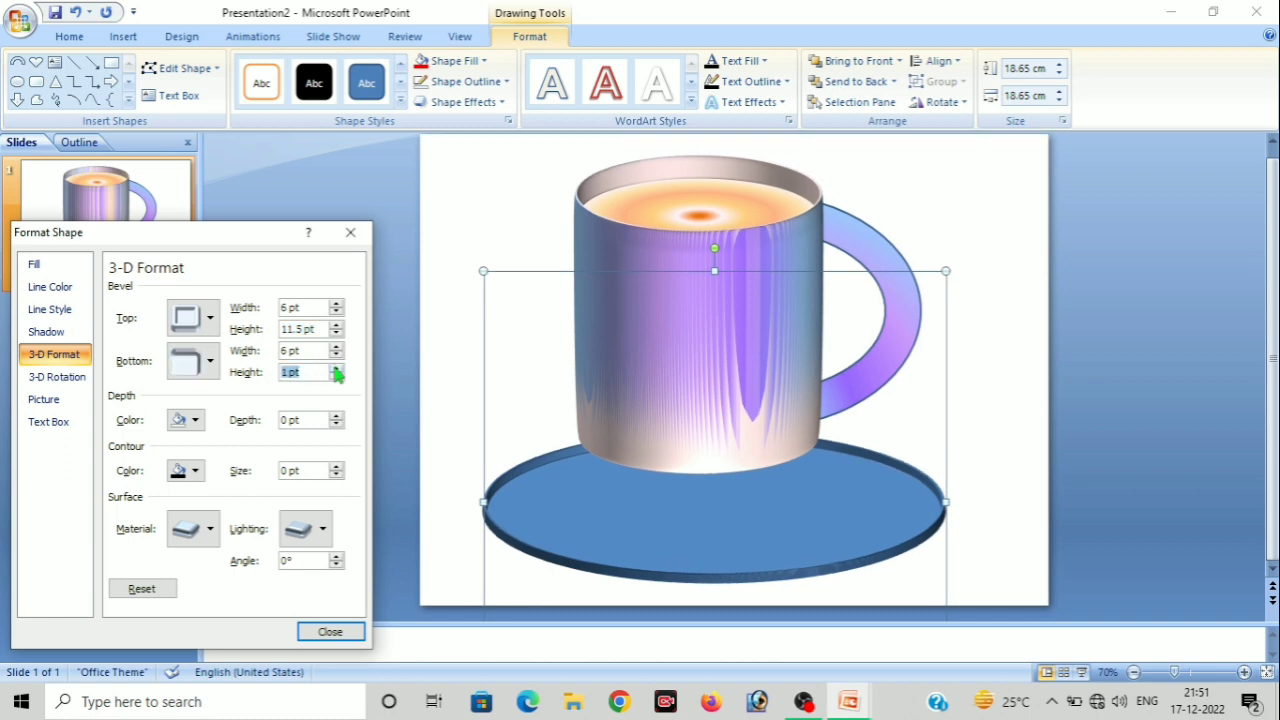
click(336, 367)
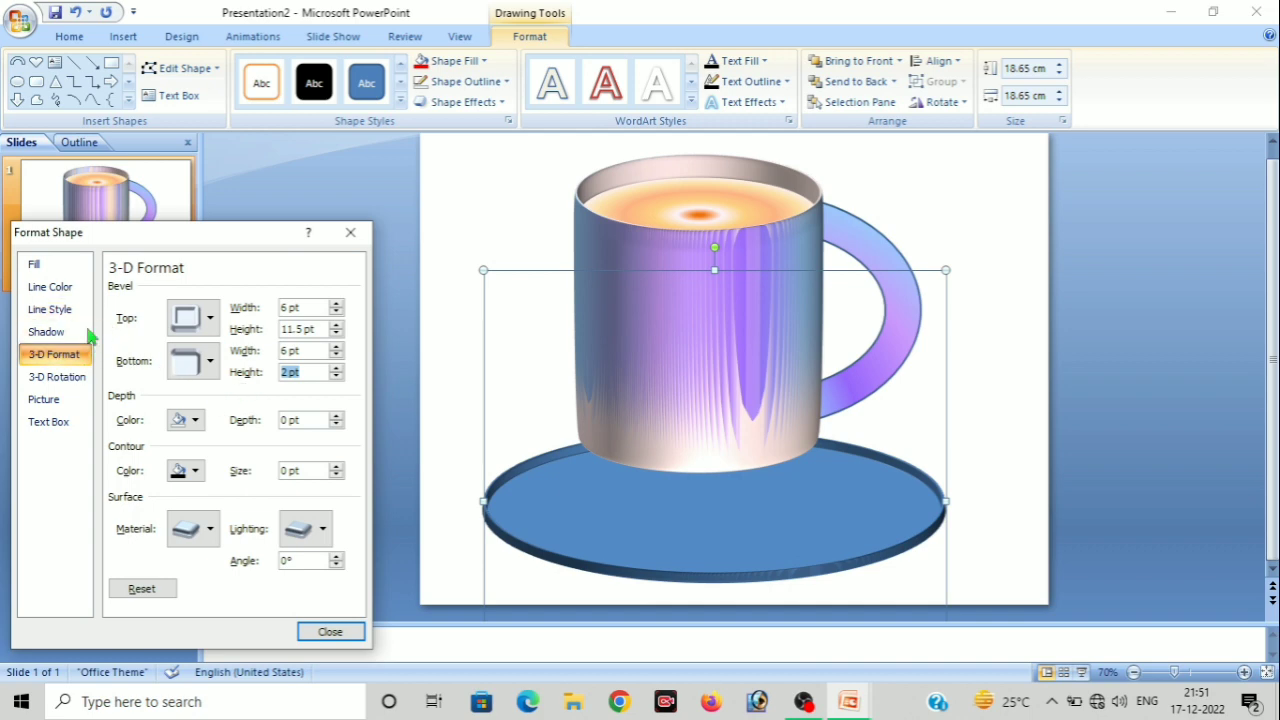
click(36, 268)
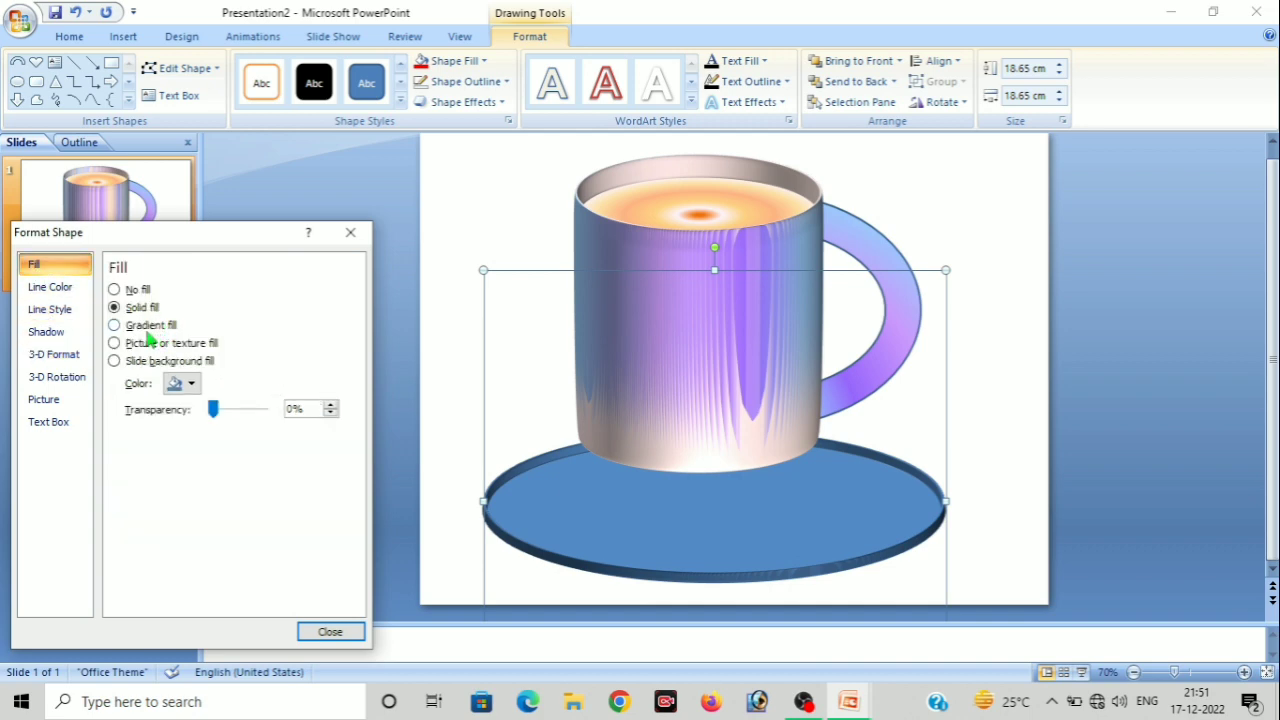
Fill the saucer with a light blue-to-white preset gradient of type Path
click(116, 325)
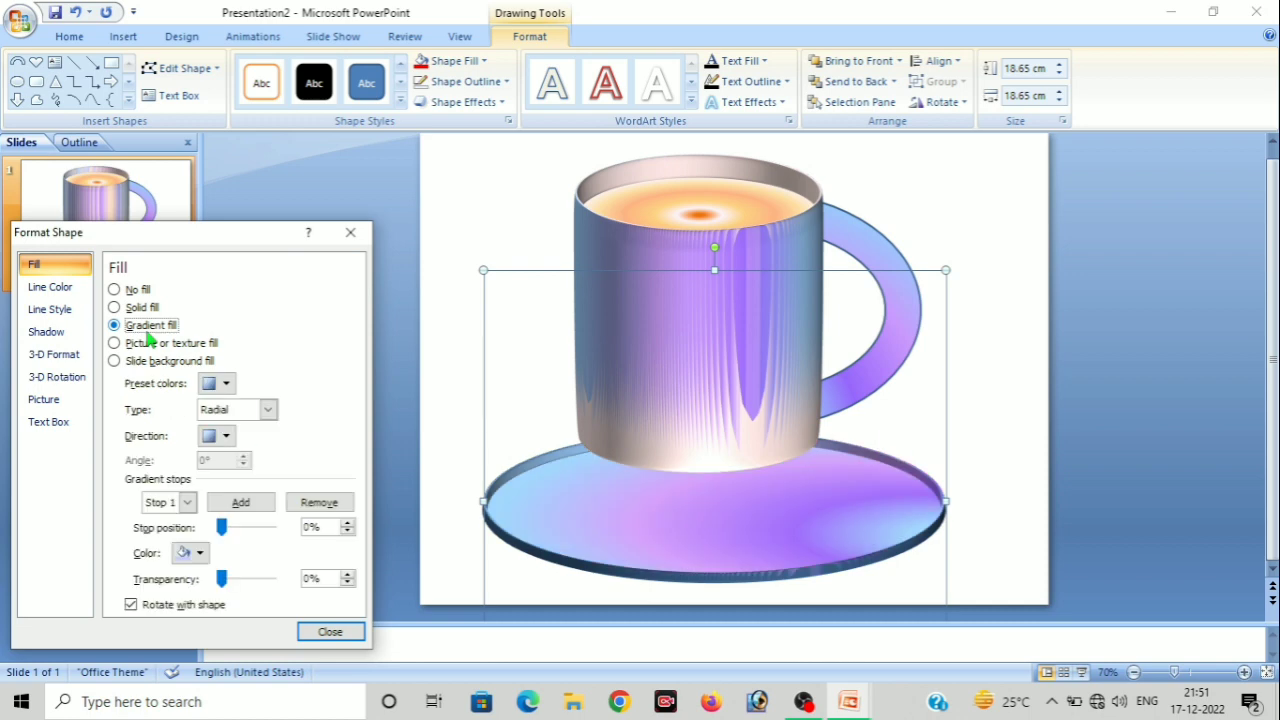
click(226, 384)
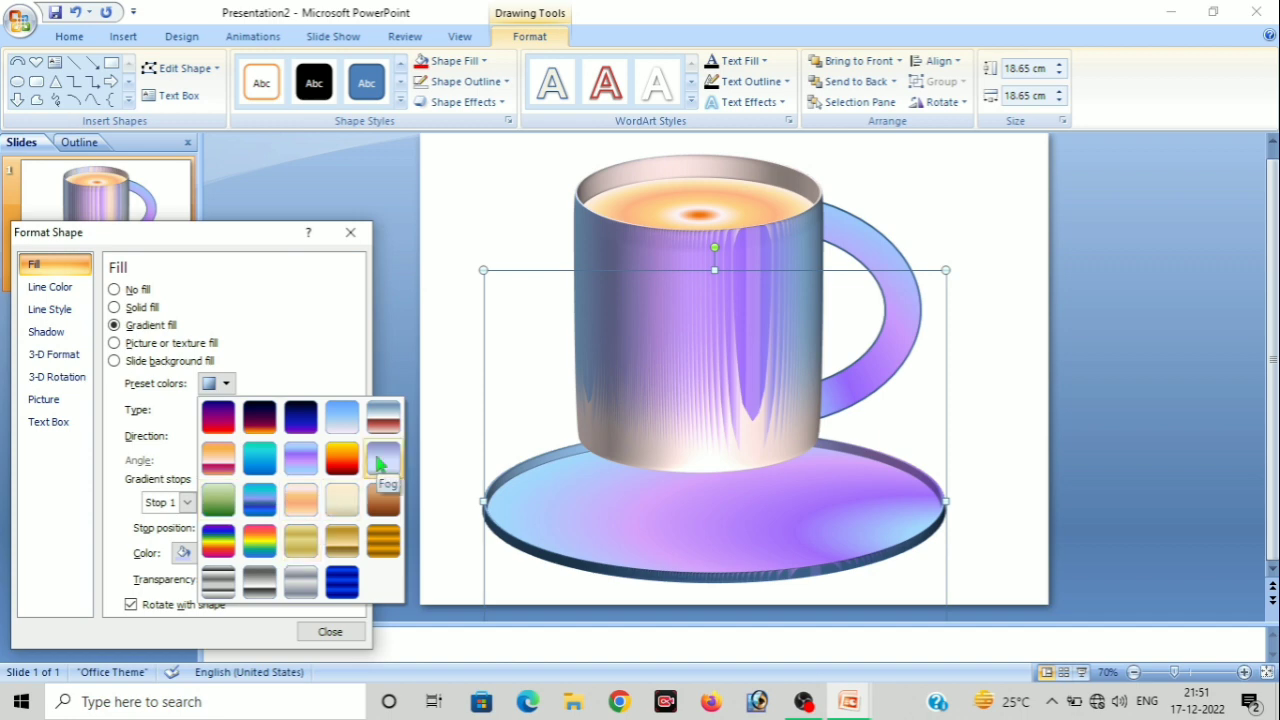
click(341, 418)
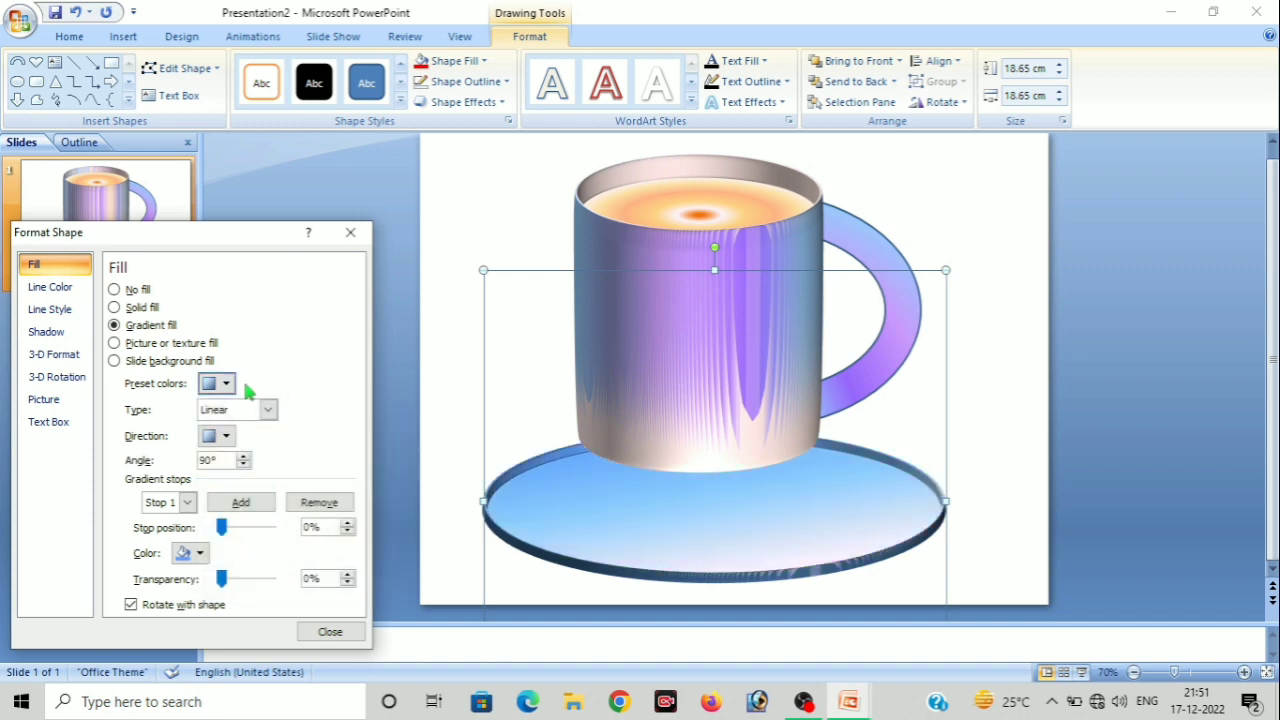
click(268, 410)
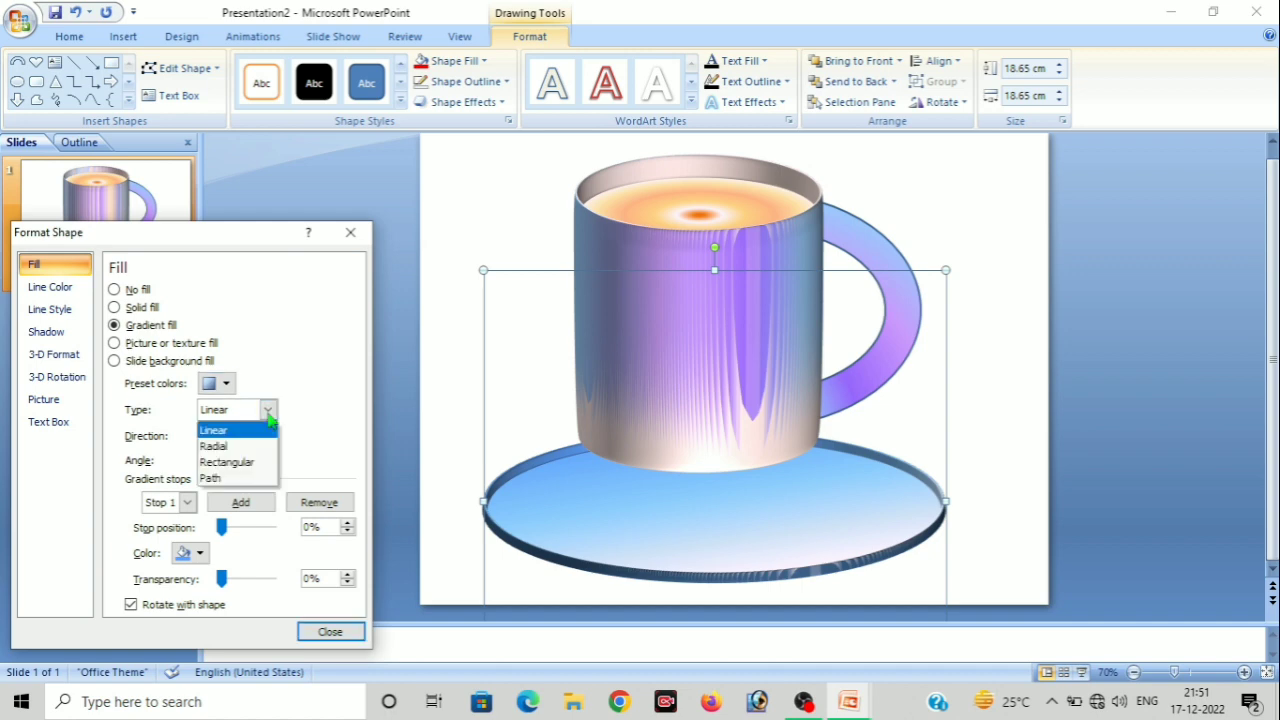
click(237, 479)
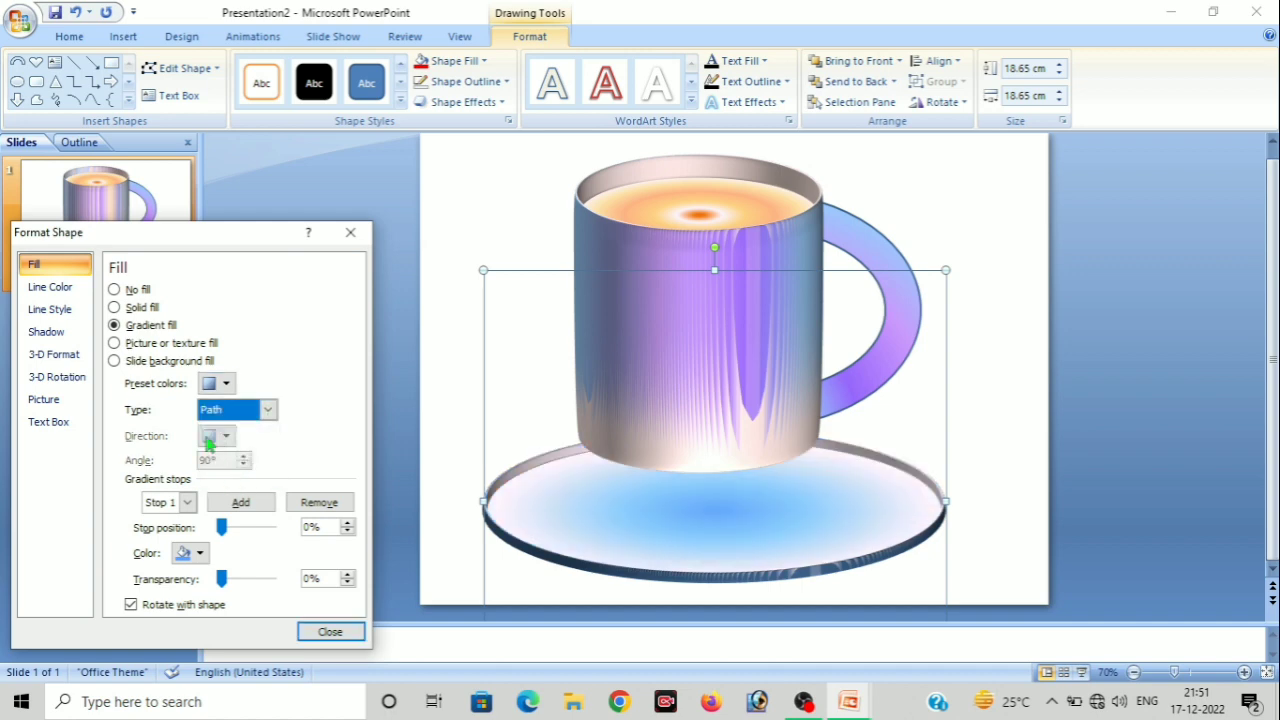
click(267, 409)
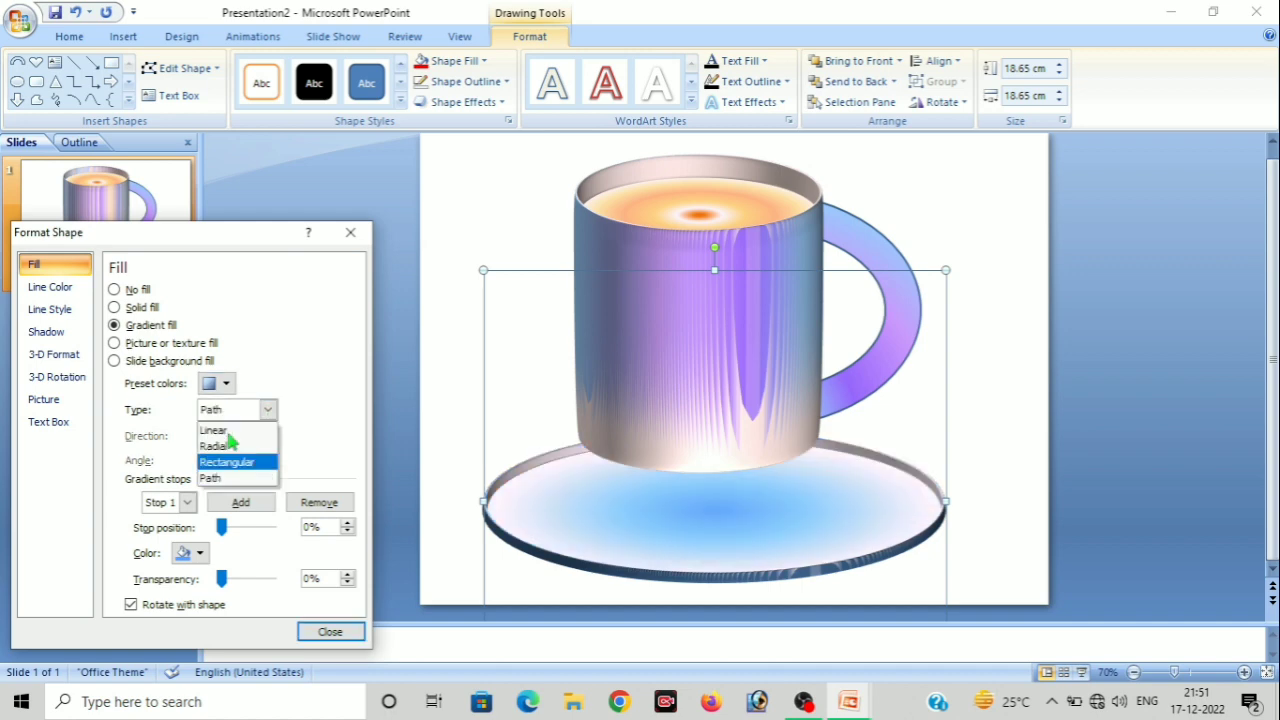
key(Down)
click(218, 446)
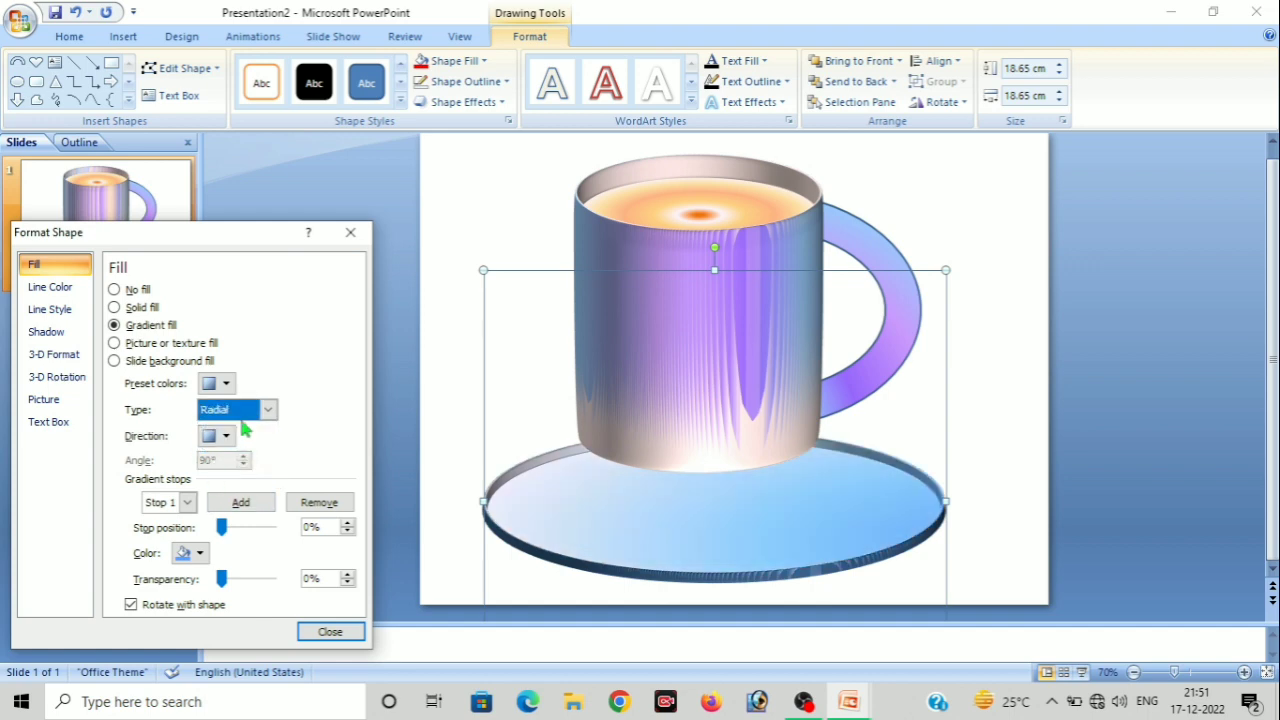
click(267, 410)
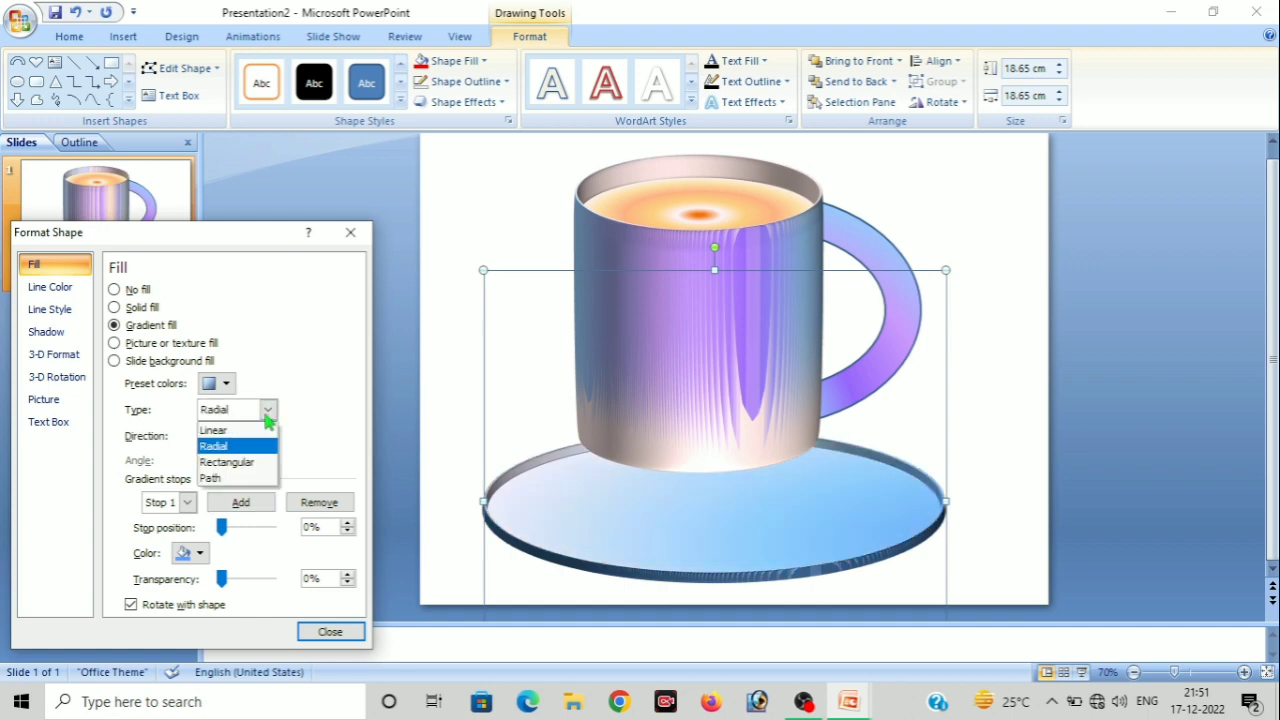
click(253, 480)
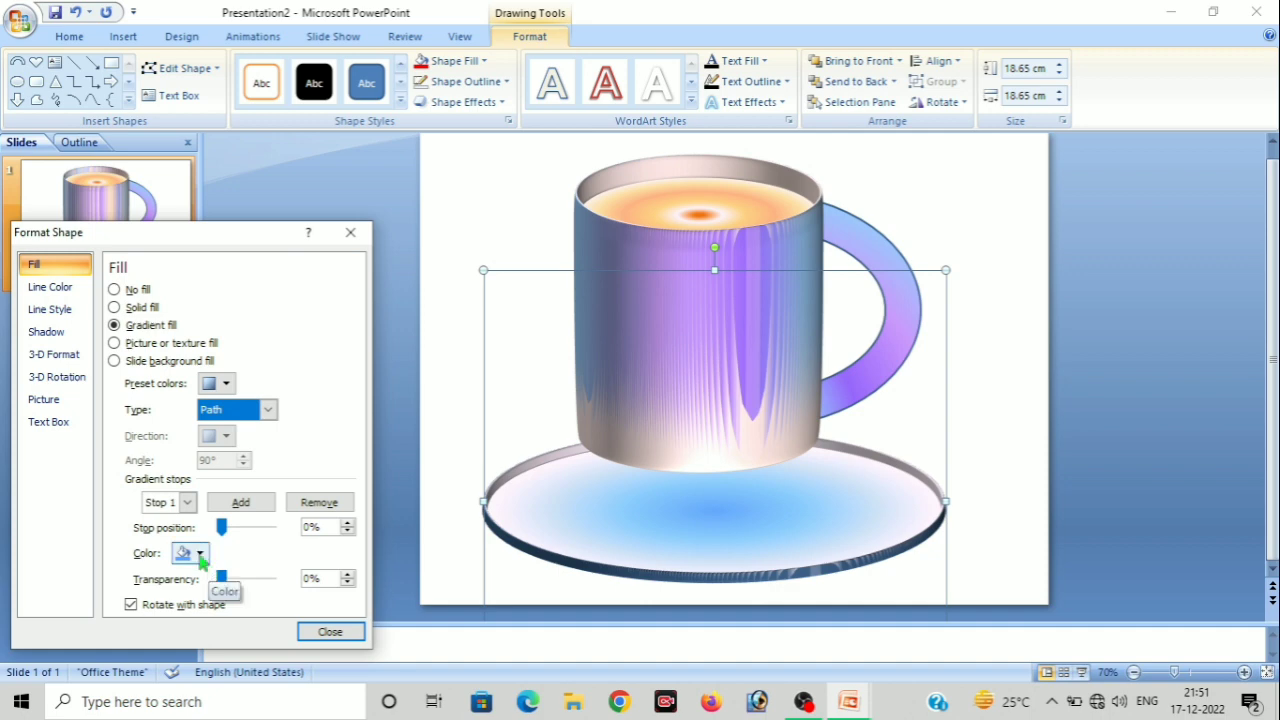
Make the first gradient stop yellow at 13% with slight transparency
click(200, 555)
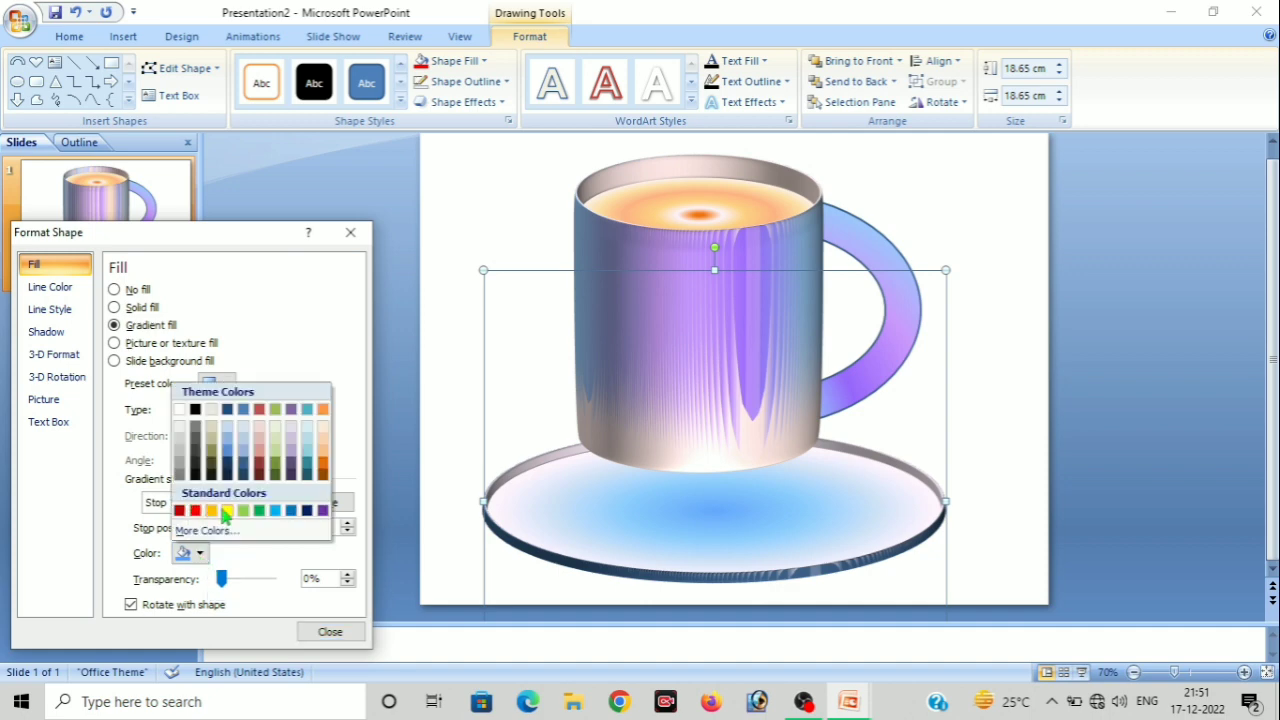
click(226, 511)
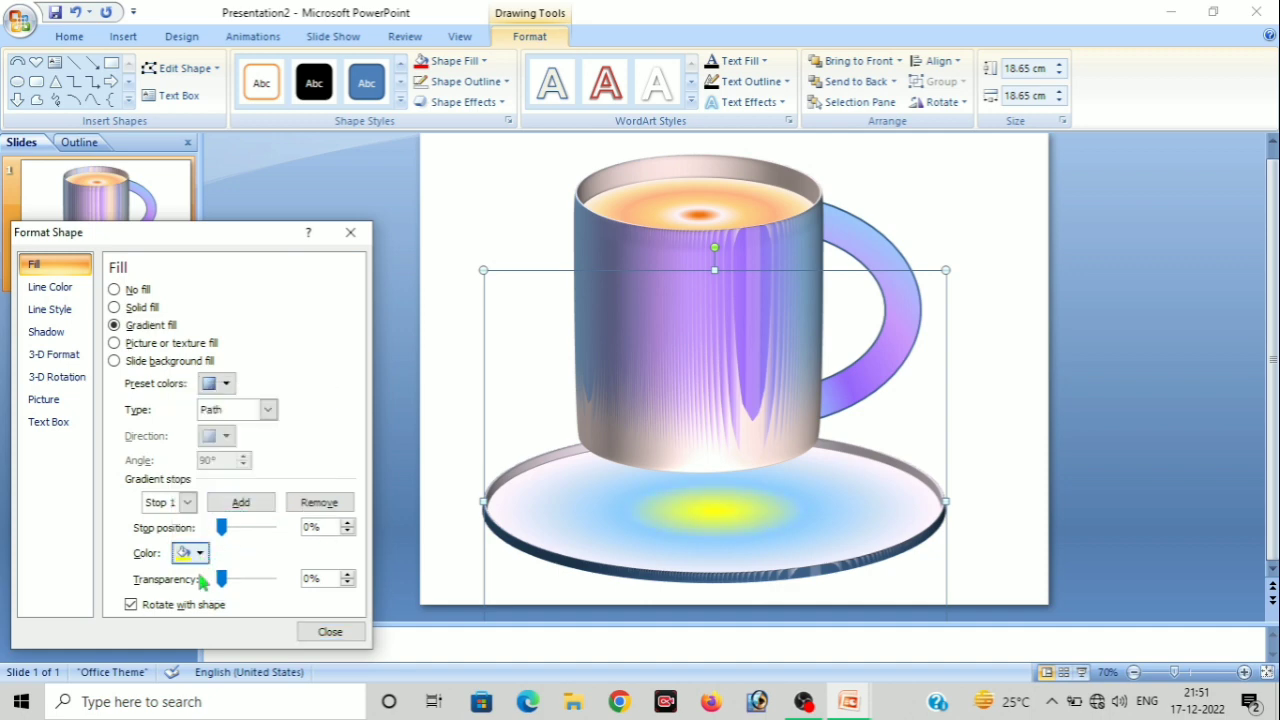
click(347, 523)
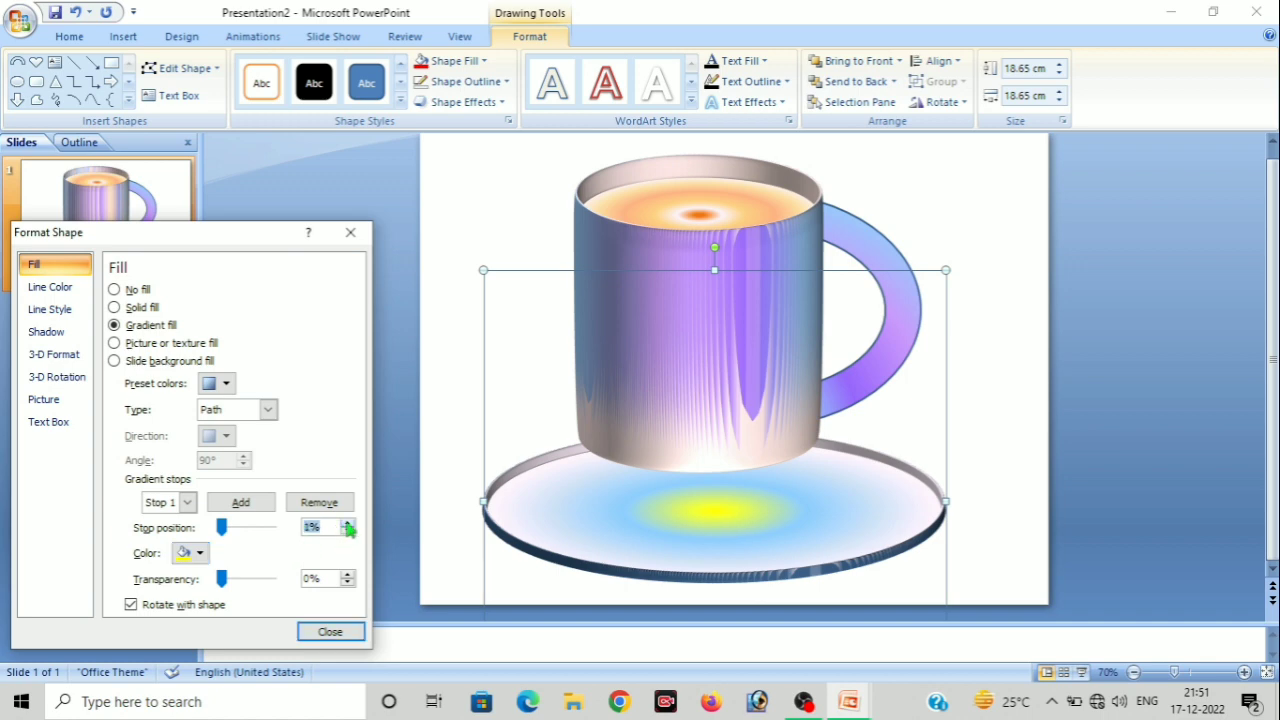
click(347, 523)
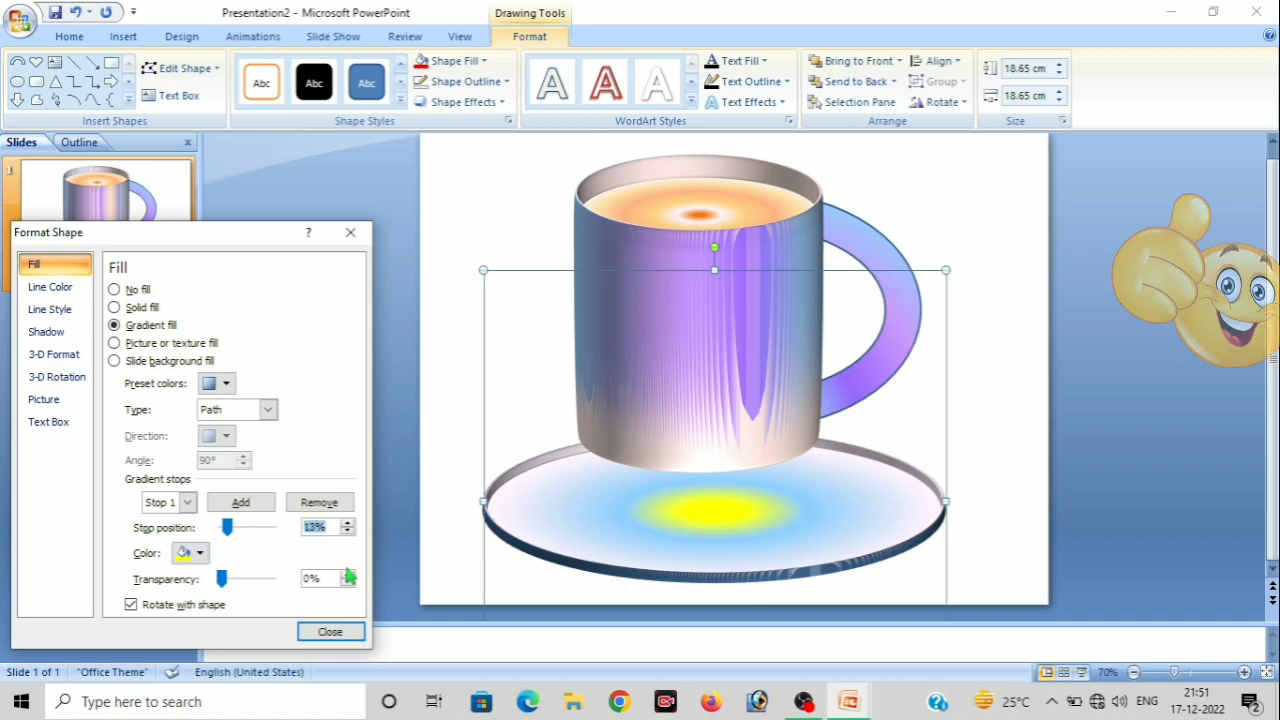
click(347, 575)
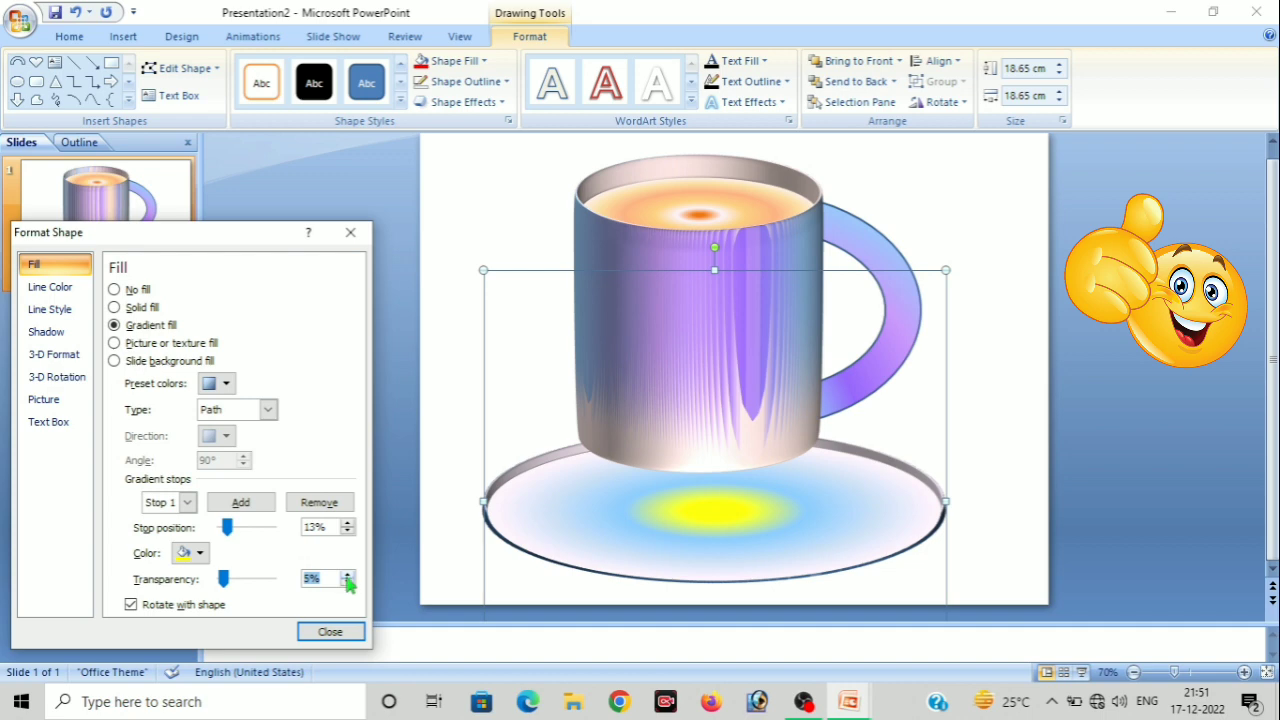
click(347, 583)
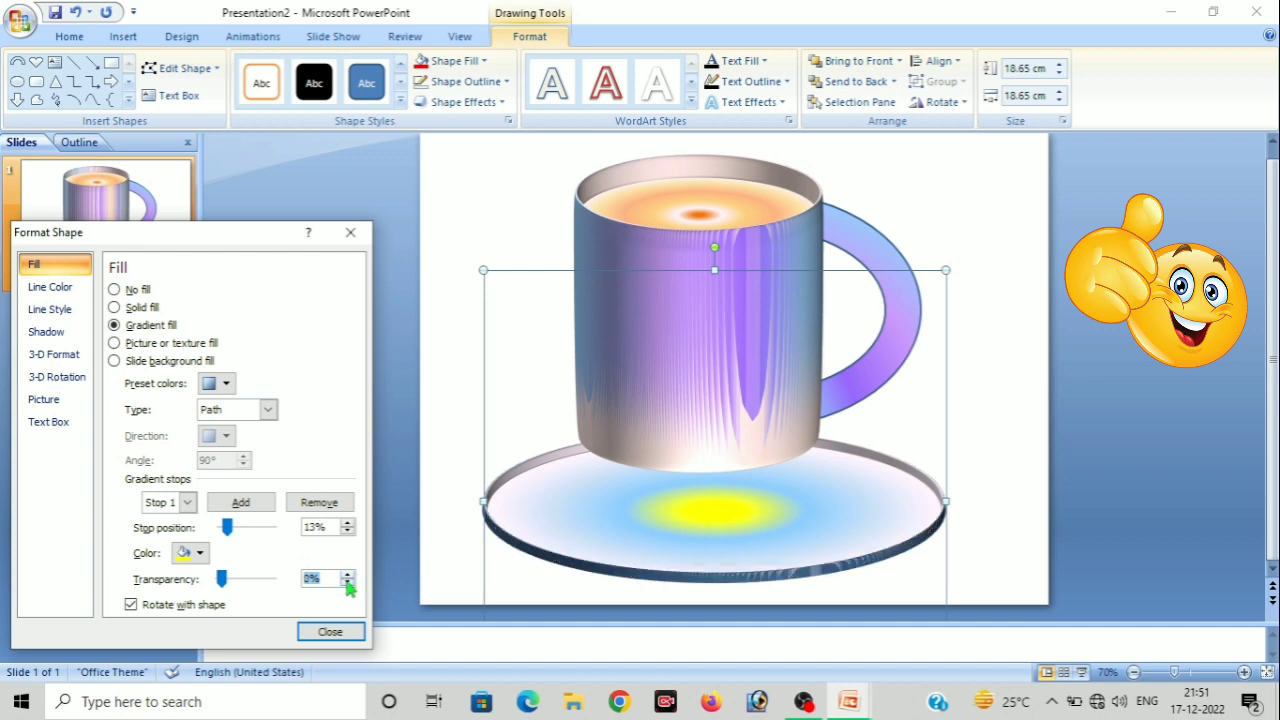
Close the formatting settings and nudge the saucer up and left under the mug
click(350, 232)
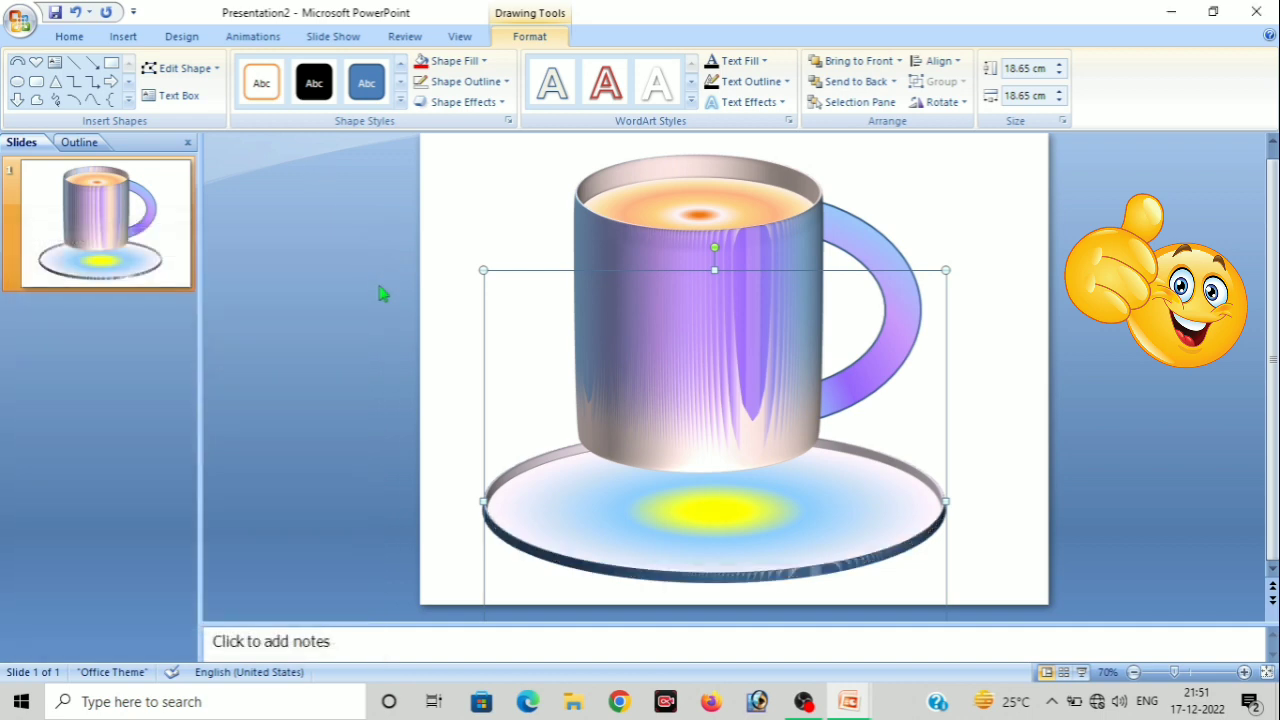
key(Up)
key(Up)
key(Up)
key(Up)
key(Up)
key(Up)
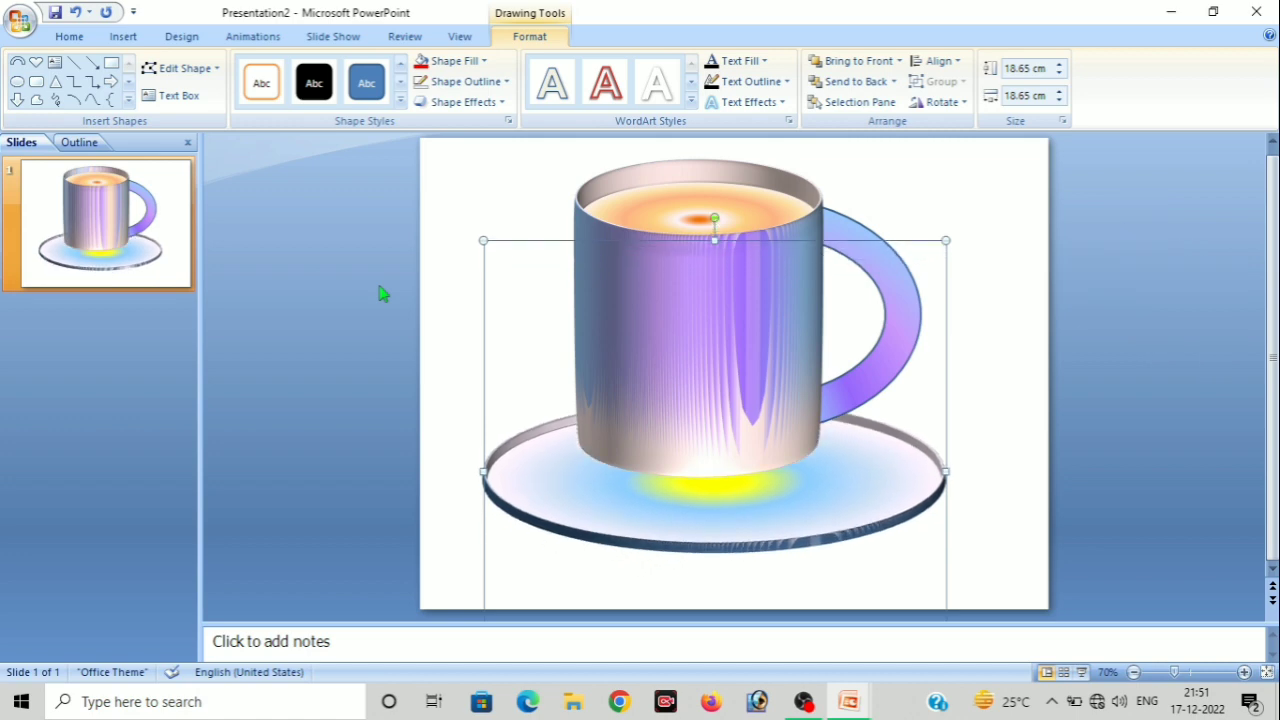
key(Up)
key(Up)
key(Up)
key(Up)
key(Up)
key(Up)
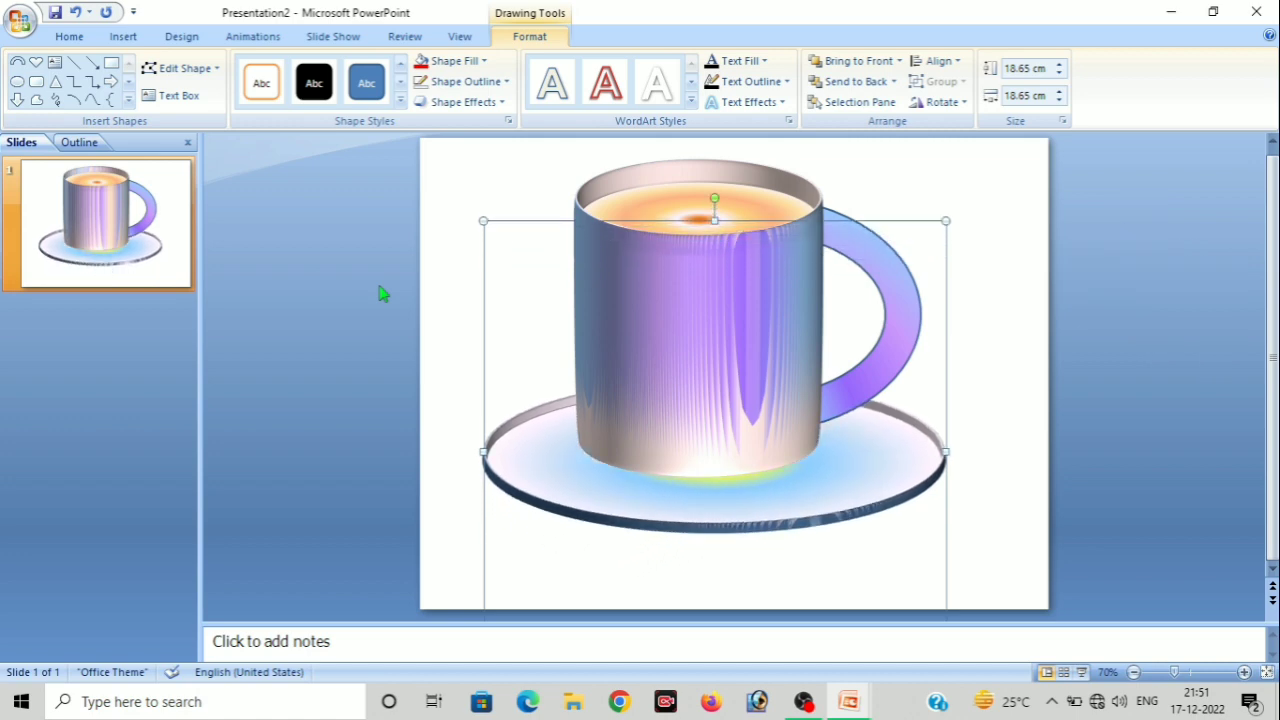
key(Left)
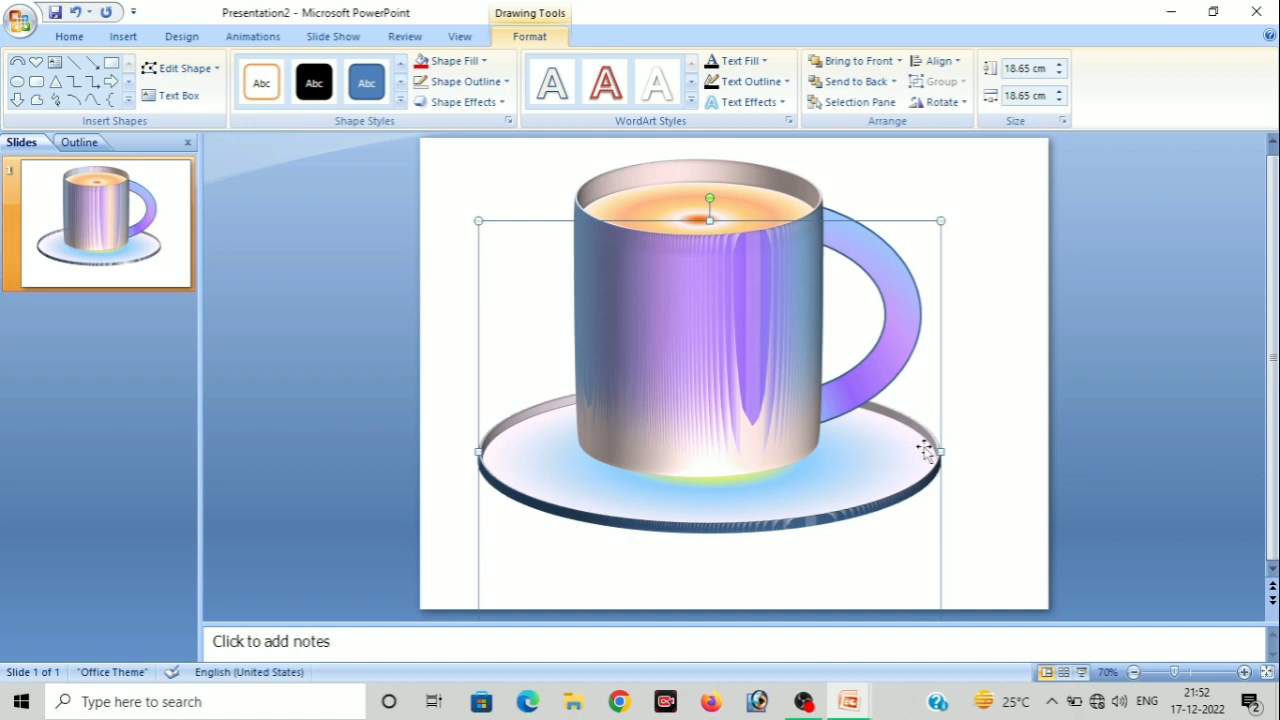
Shrink the saucer's width and height from 18.65 to 18 cm and nudge it right
click(1063, 101)
click(1063, 101)
click(1063, 101)
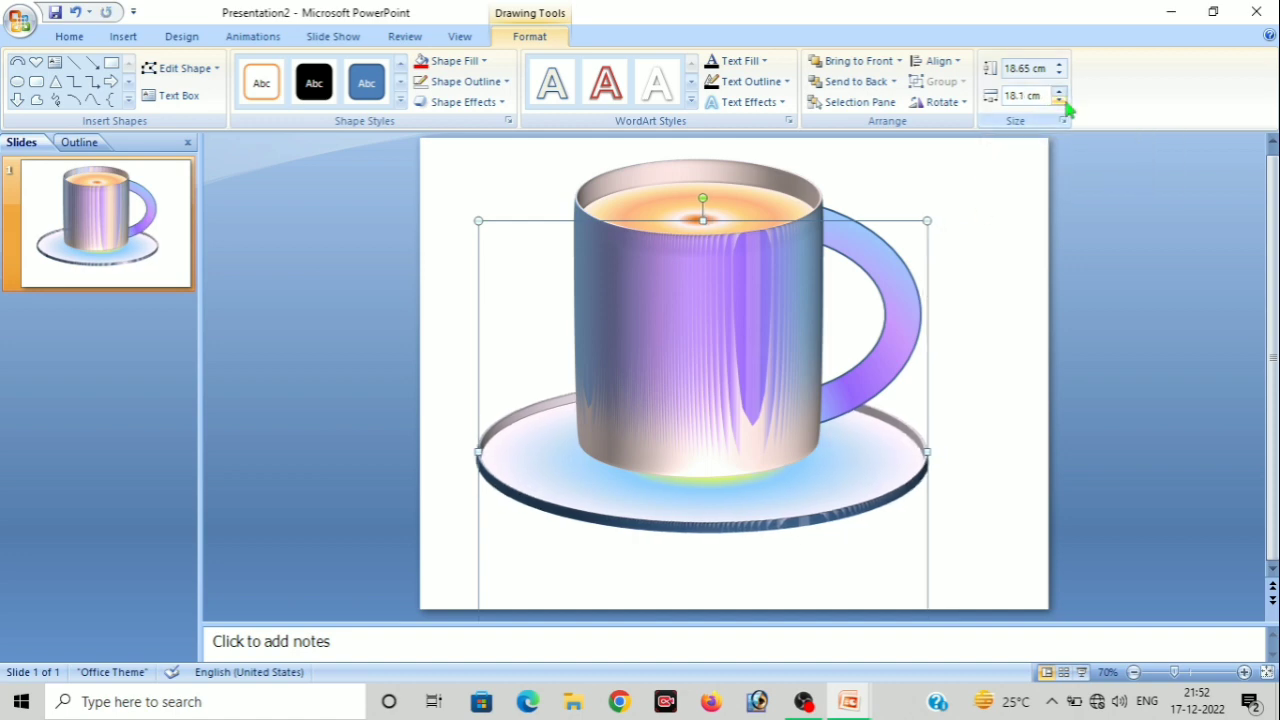
click(1063, 101)
click(1060, 72)
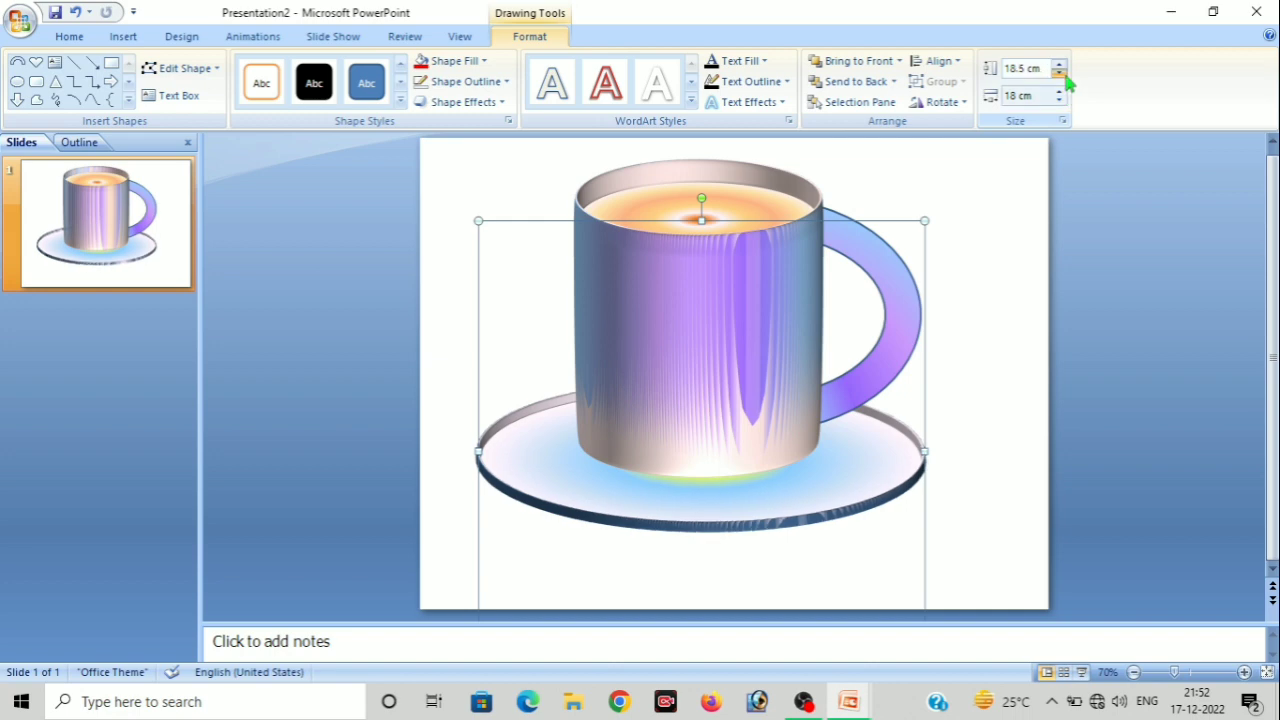
click(1060, 72)
click(1060, 72)
click(1060, 72)
click(1060, 72)
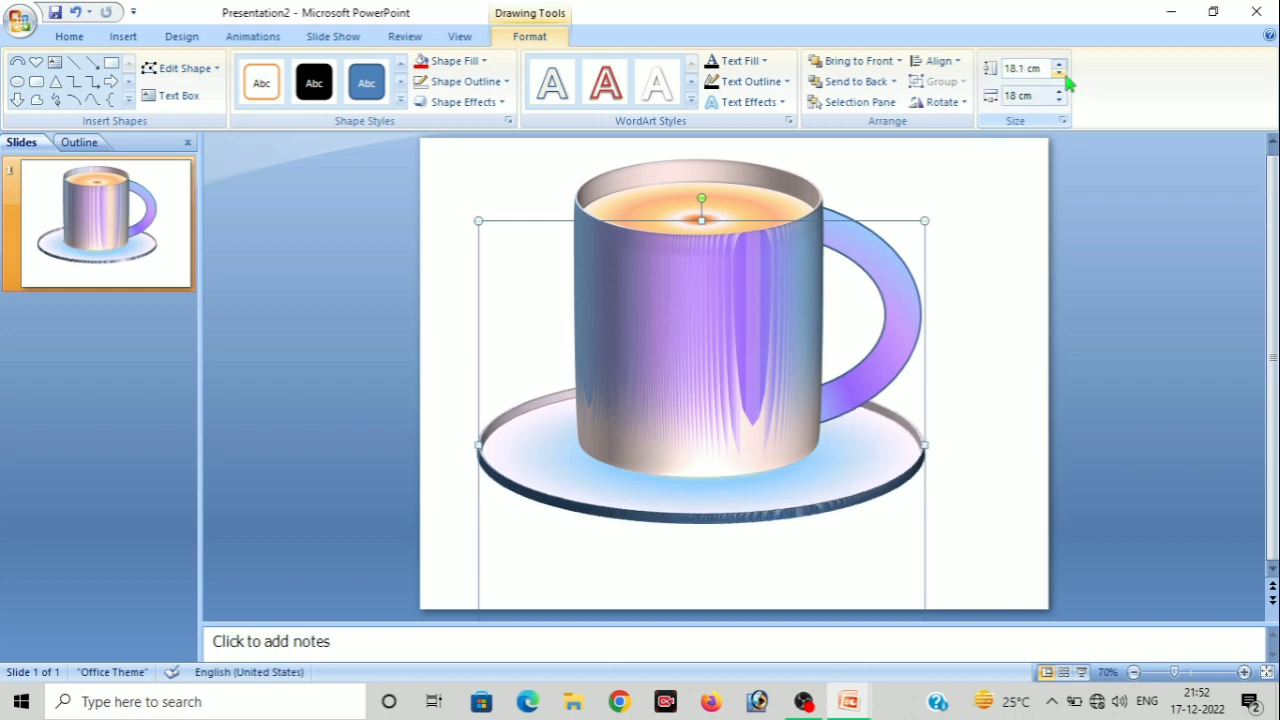
click(1060, 72)
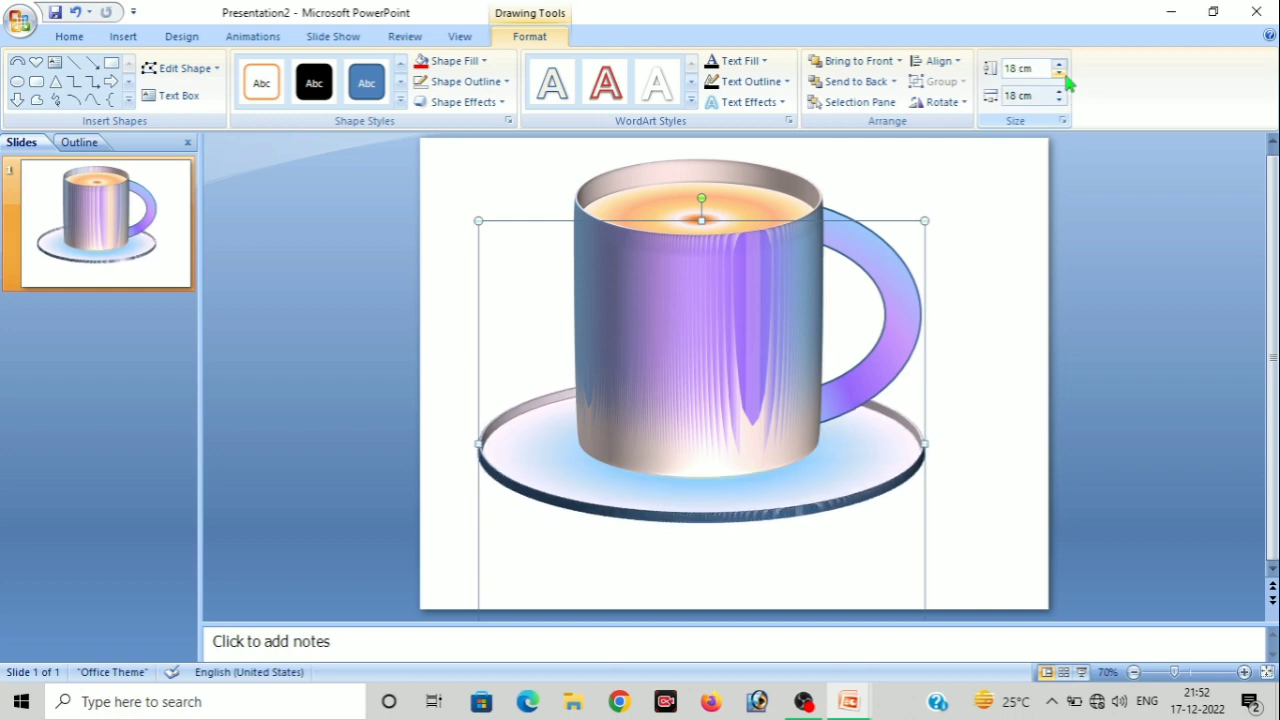
key(Right)
key(Right)
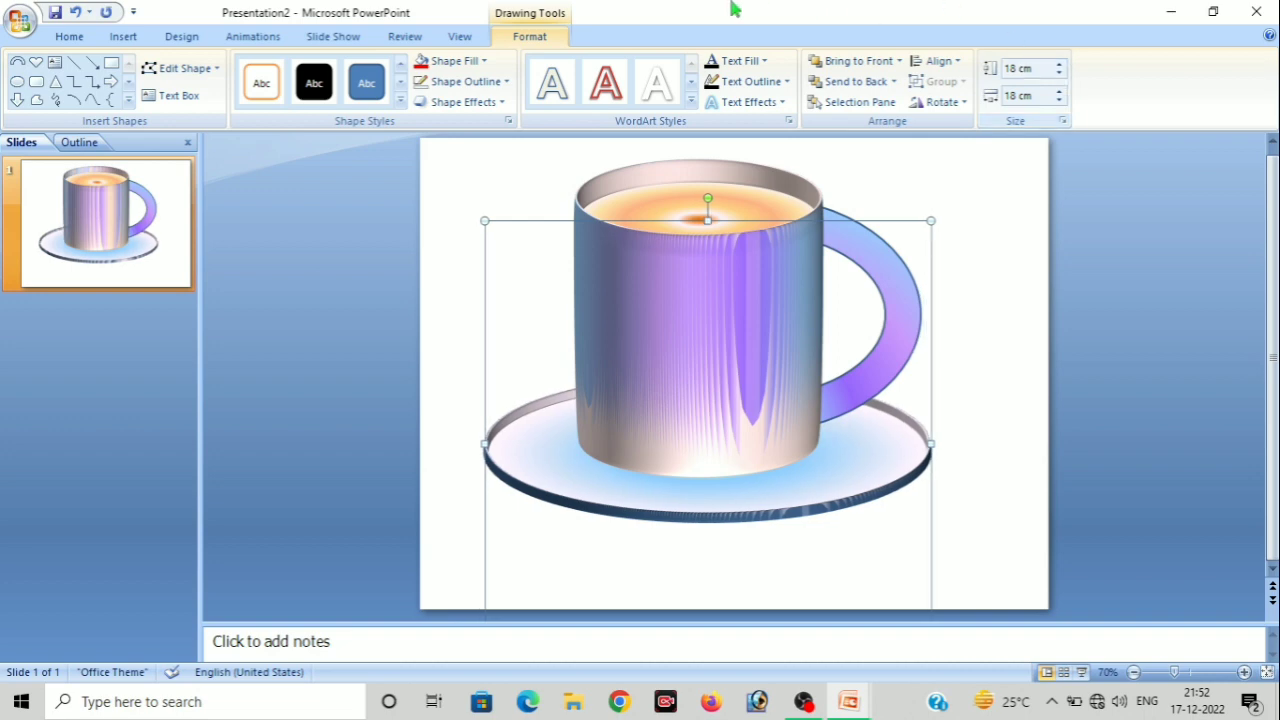
Fill the saucer with the Rainbow preset gradient using the Path gradient type
click(508, 121)
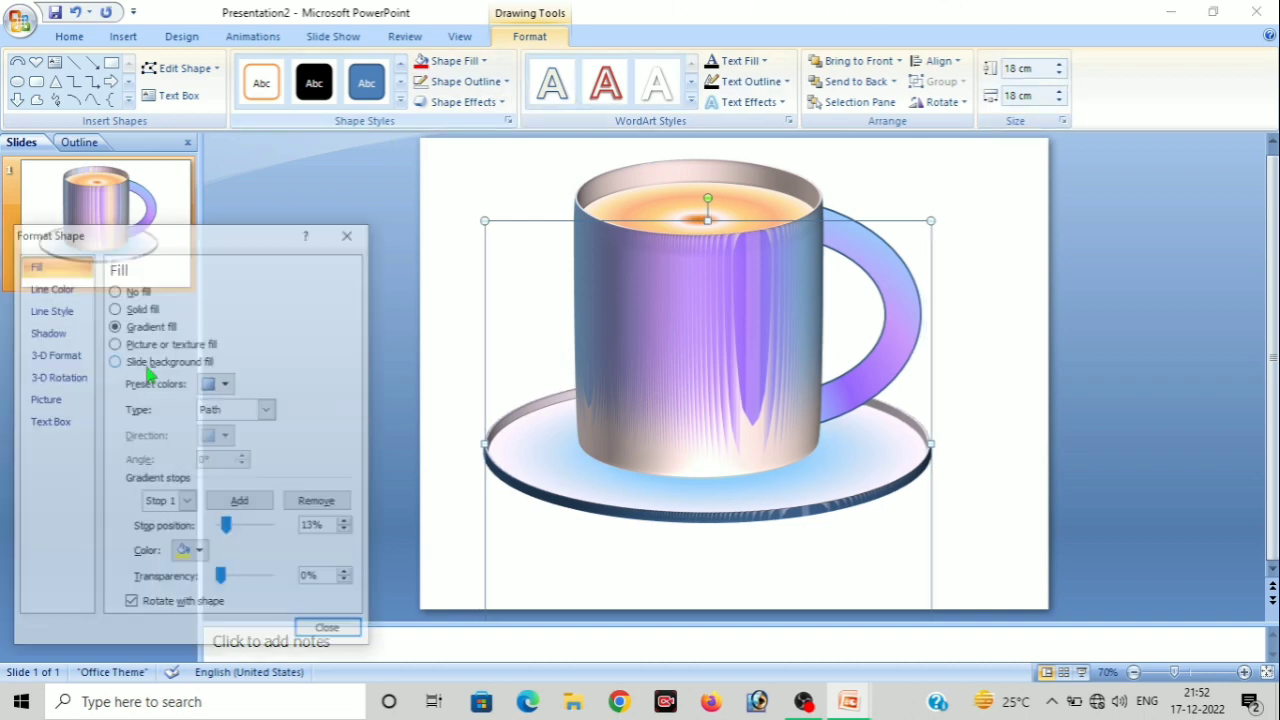
click(218, 384)
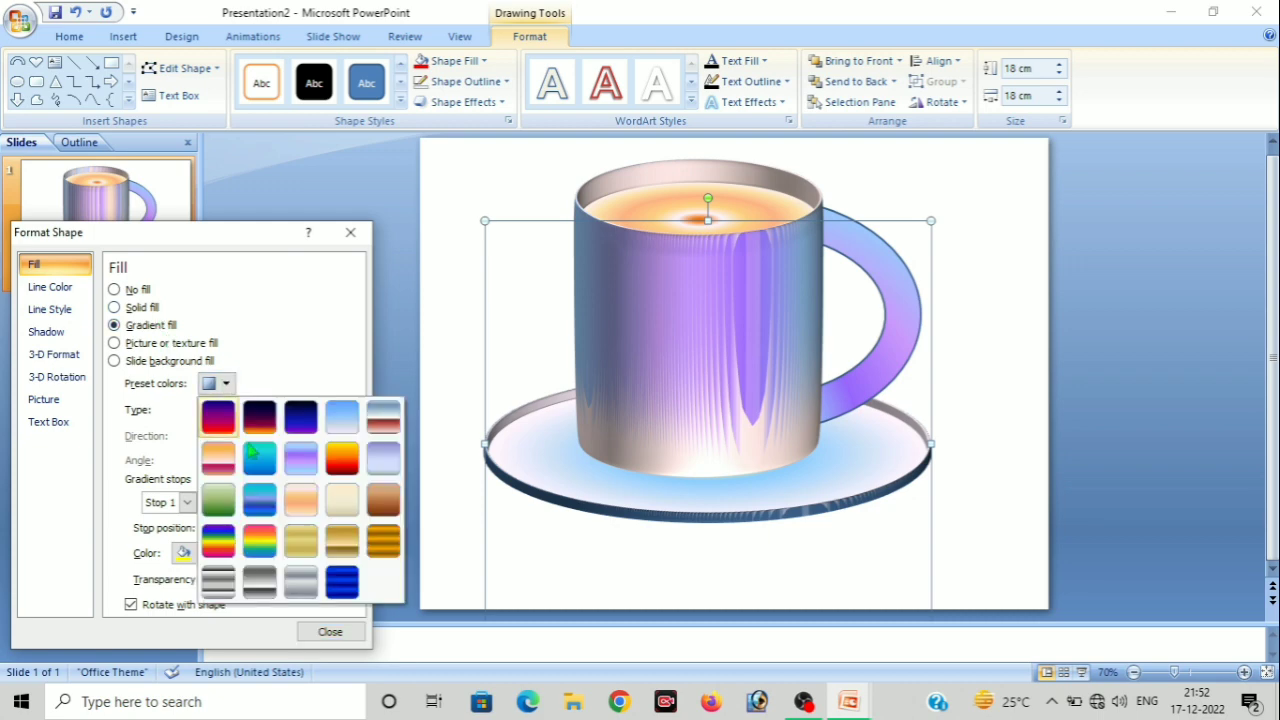
click(258, 538)
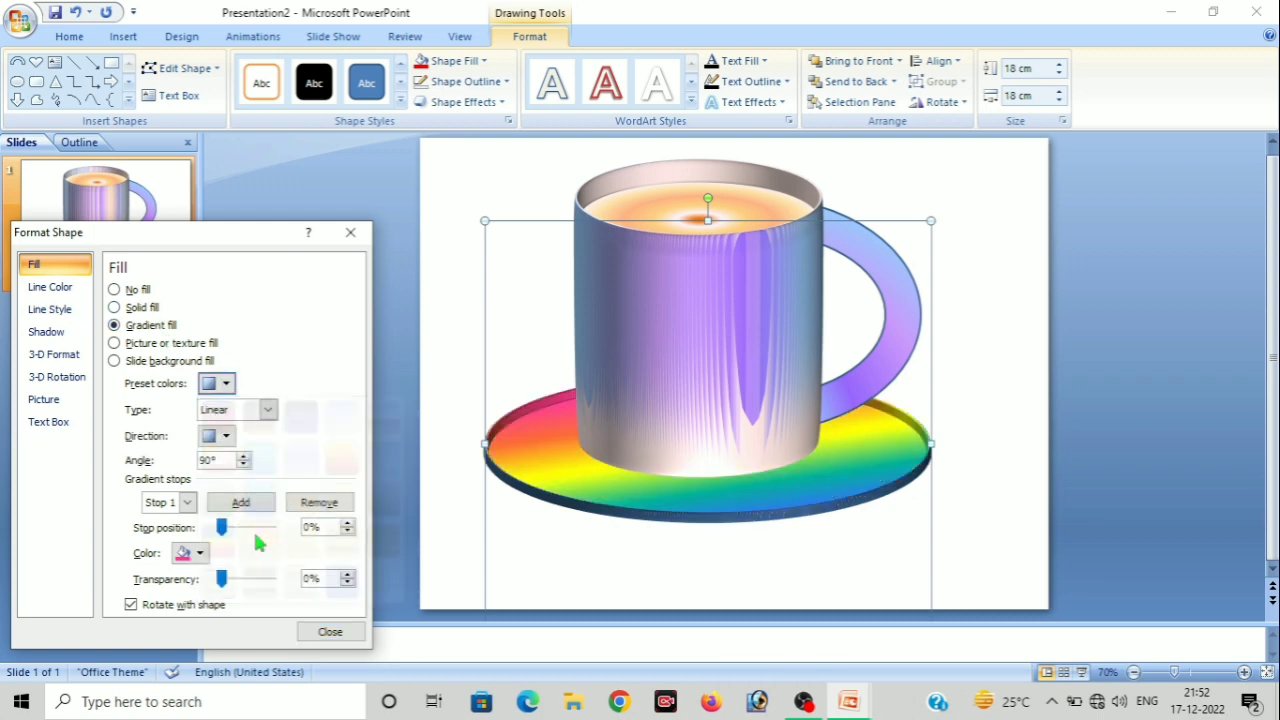
click(268, 411)
click(245, 447)
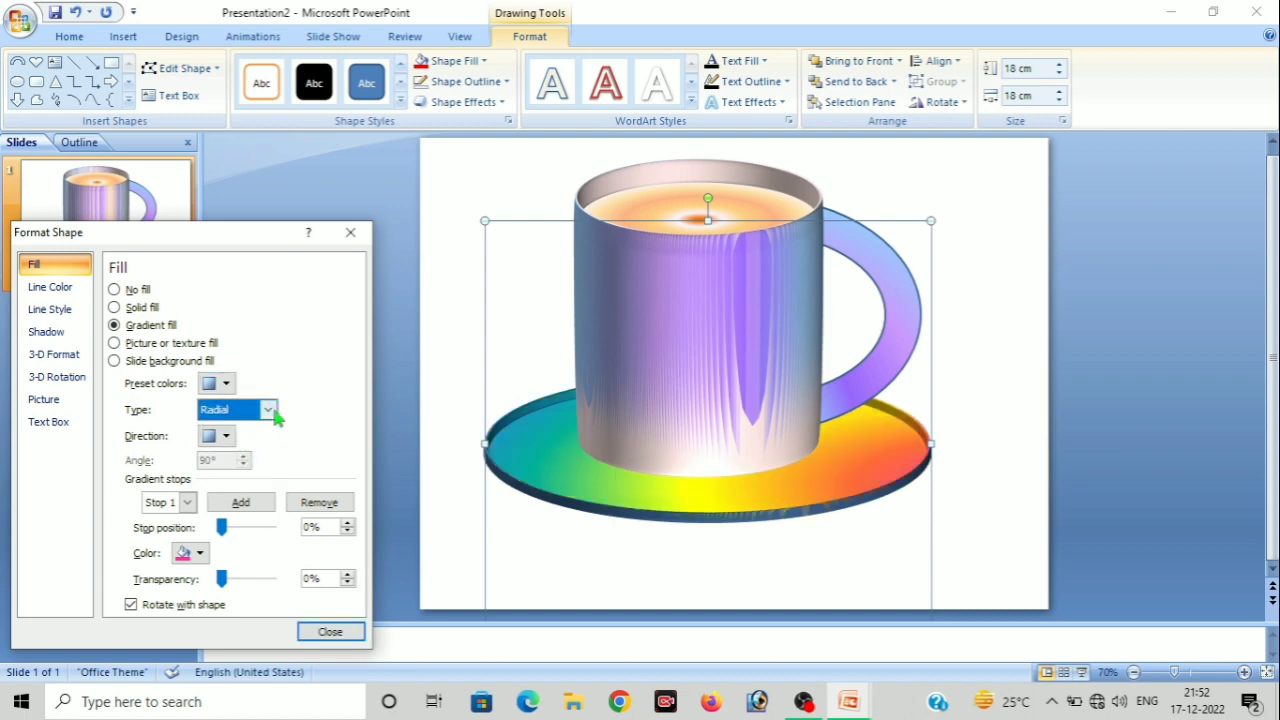
click(272, 414)
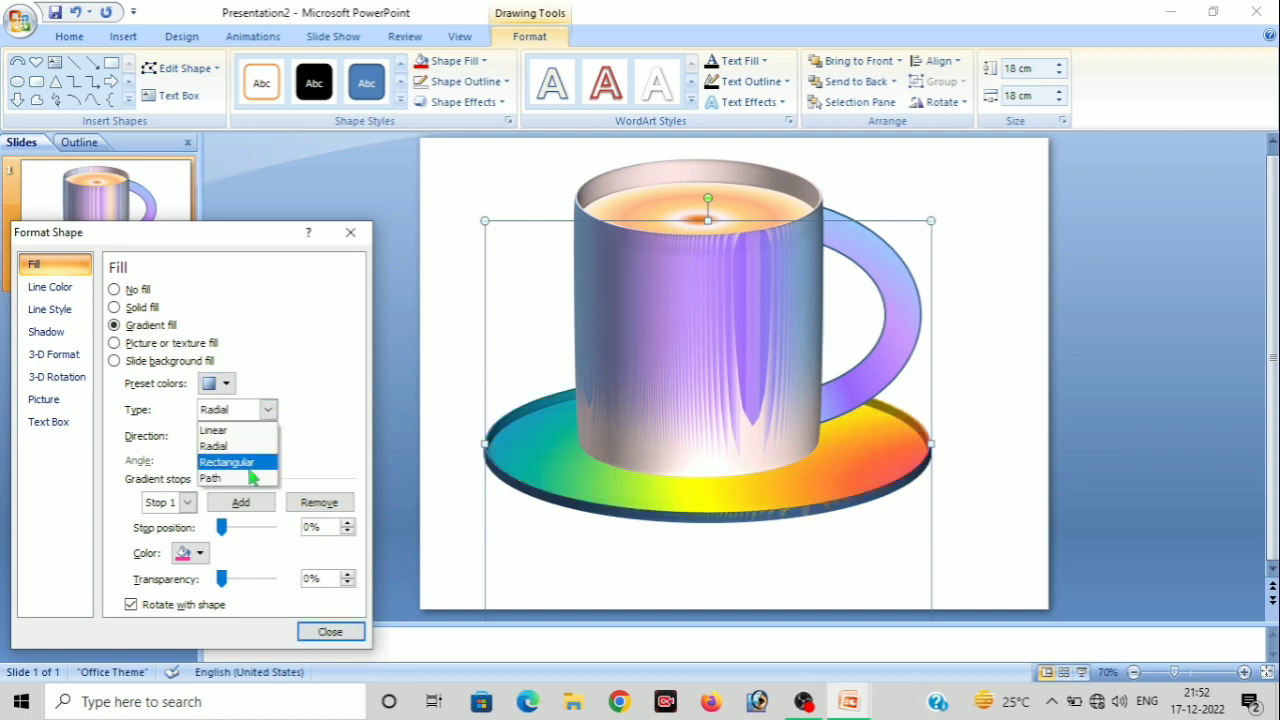
click(249, 464)
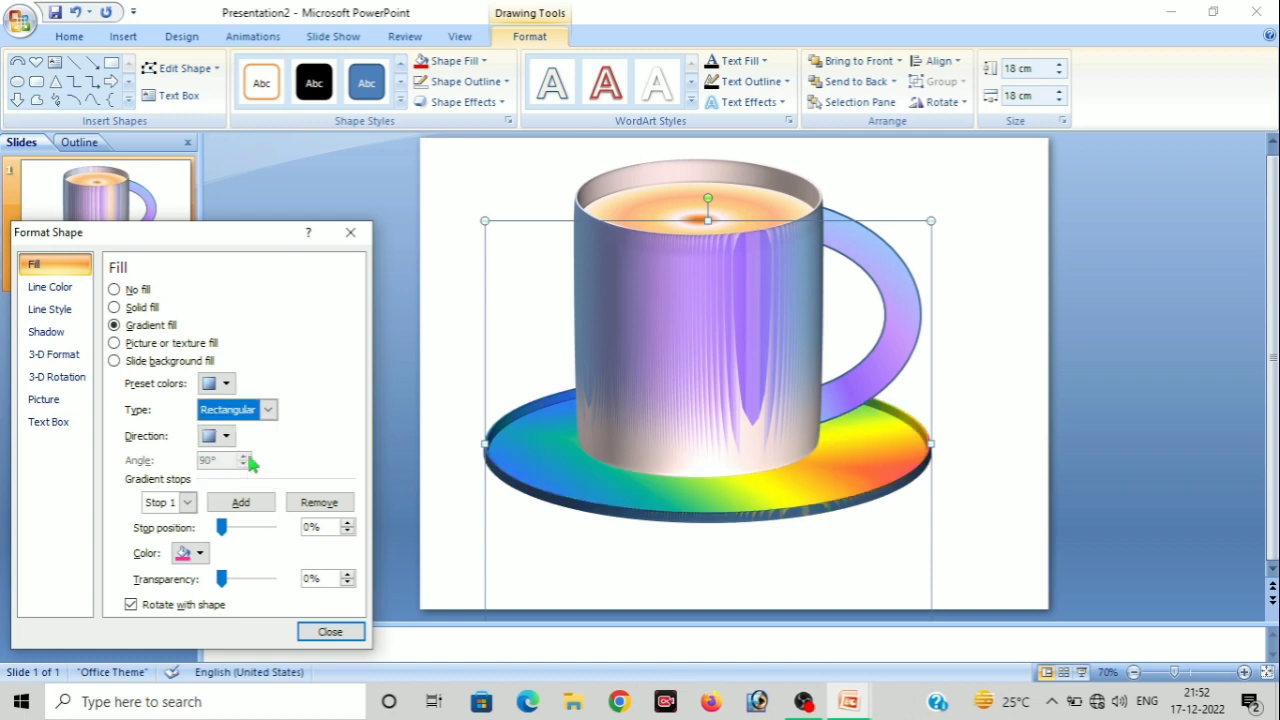
click(269, 410)
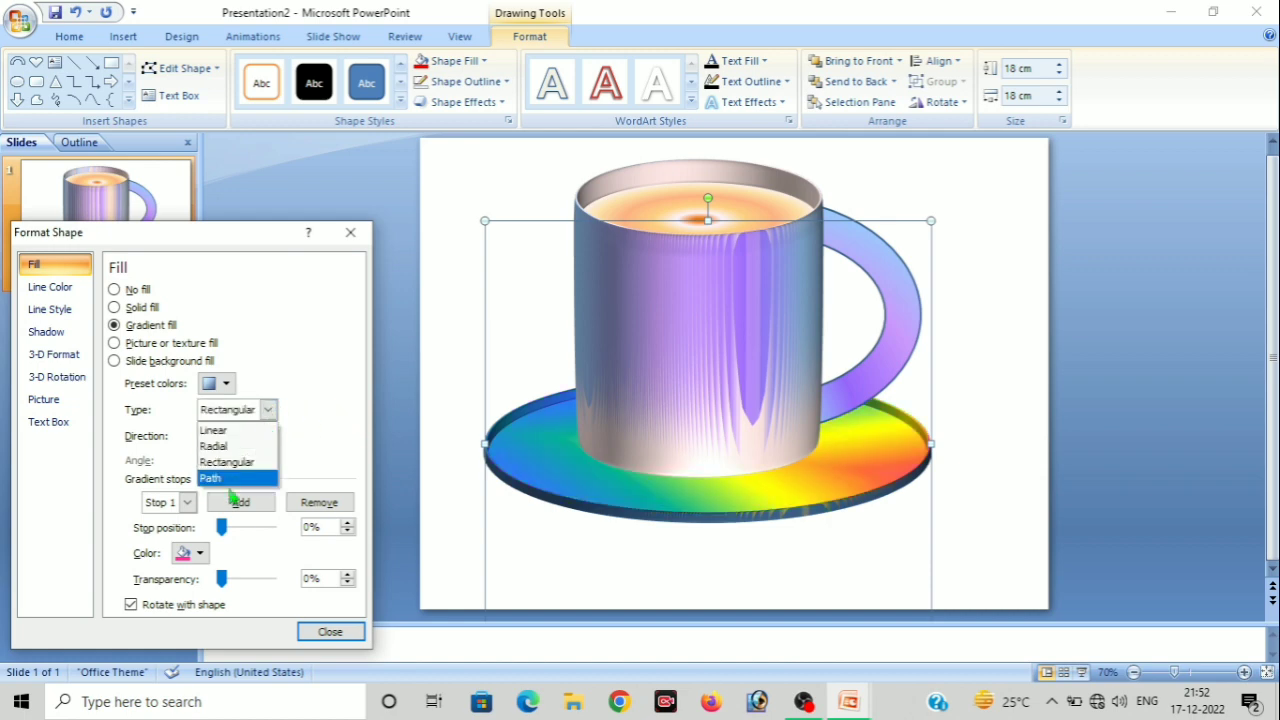
click(212, 480)
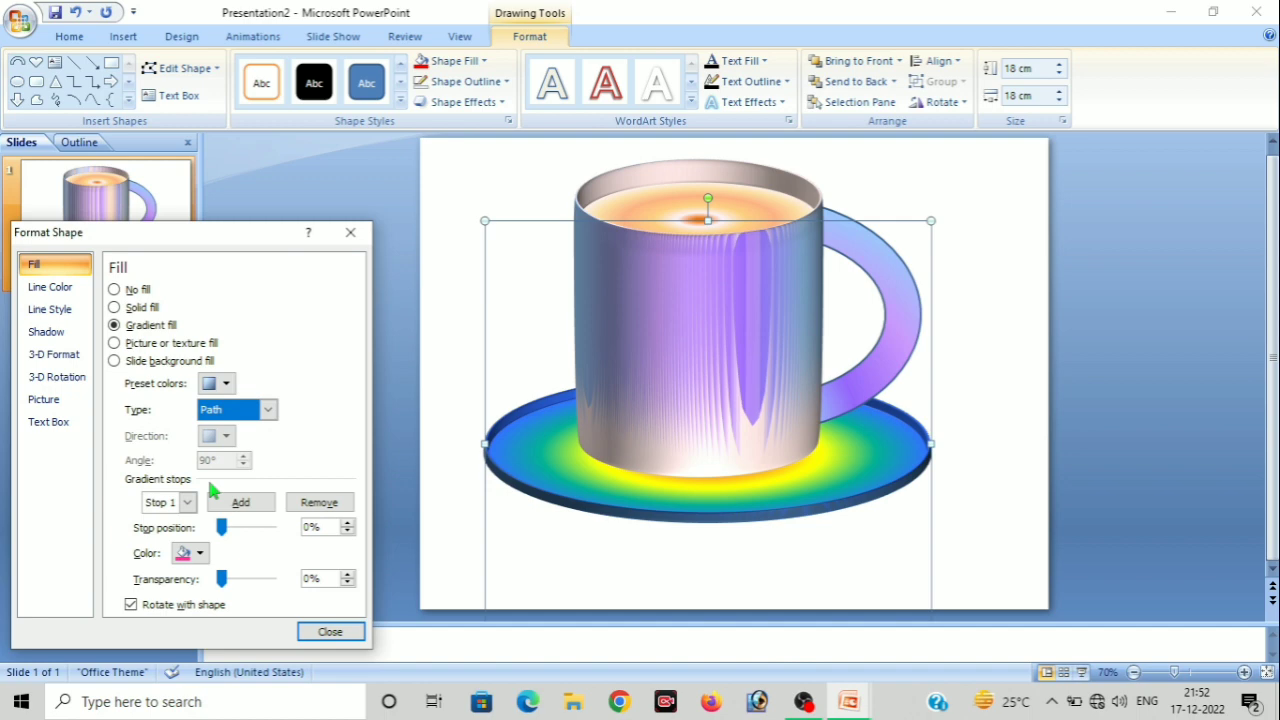
key(alt+Down)
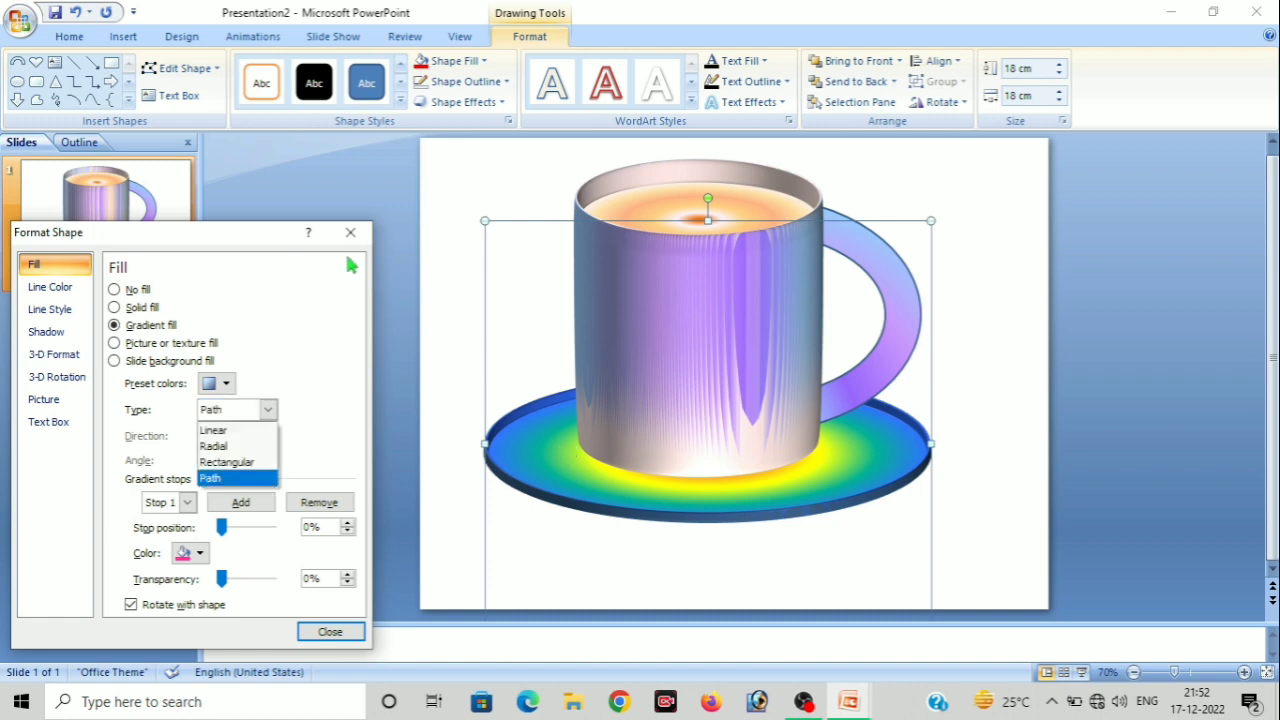
click(331, 632)
Nudge the saucer into place beneath the mug and deselect it
key(Up)
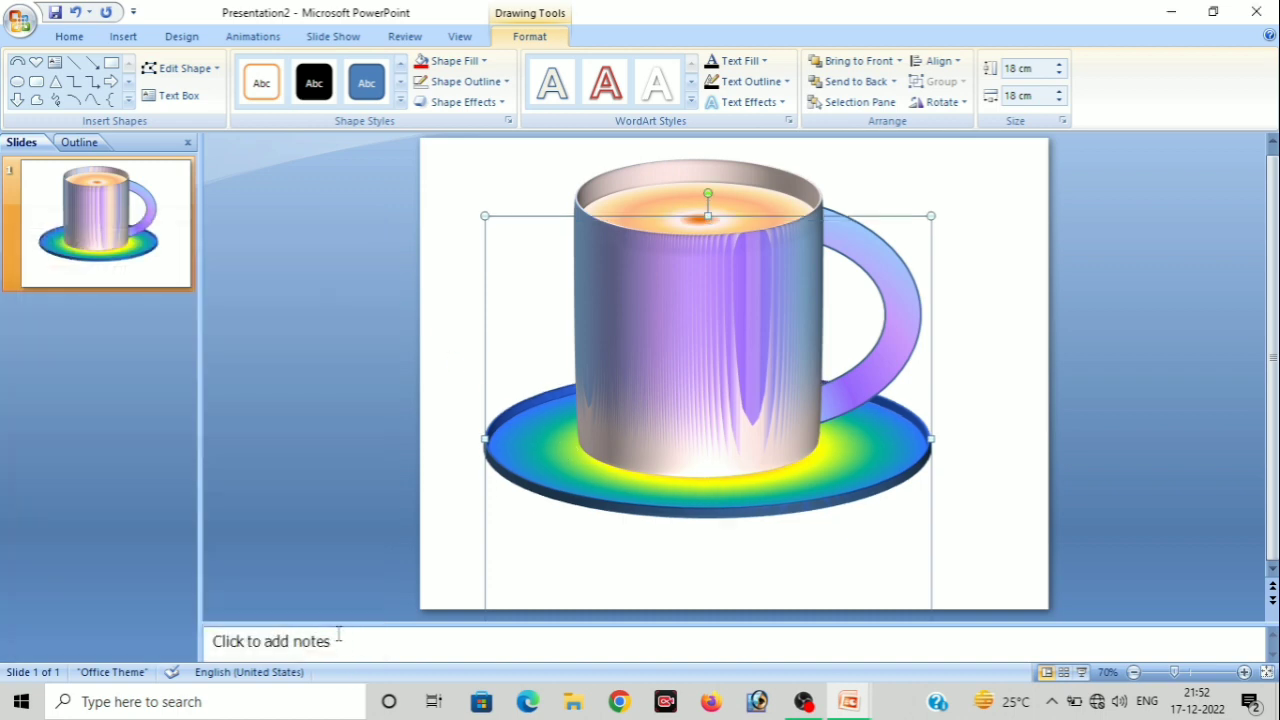
key(Left)
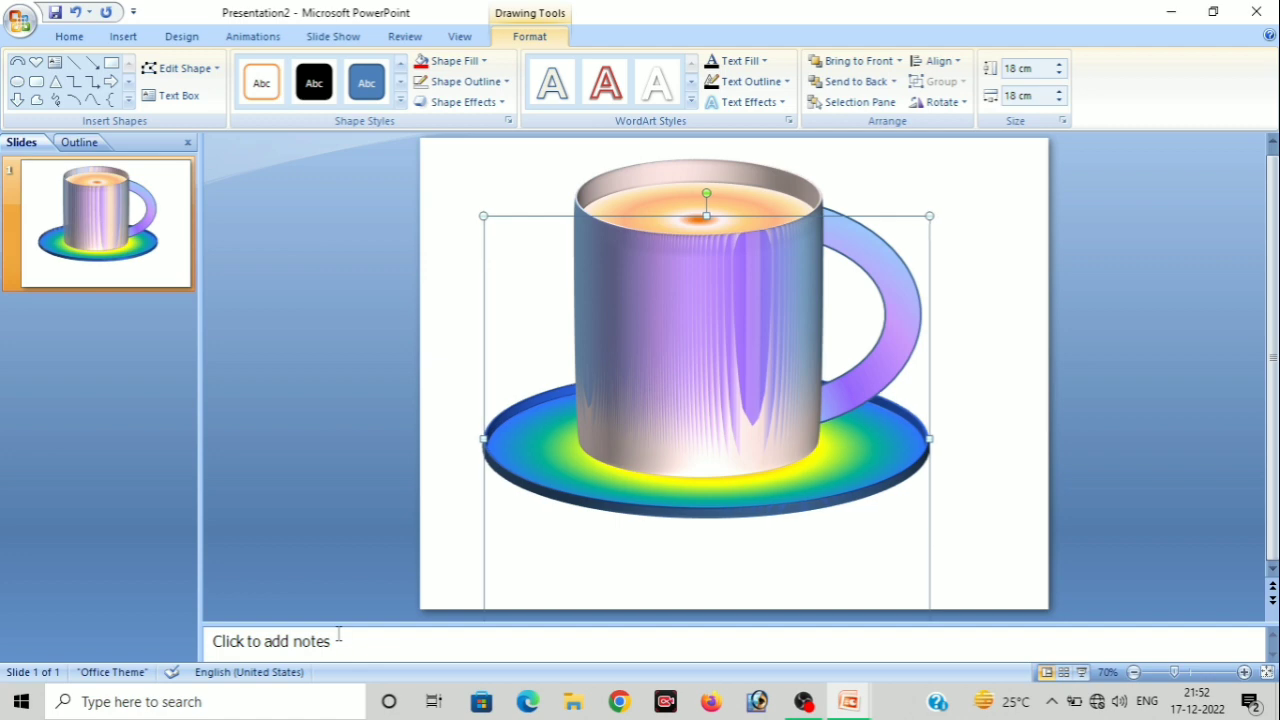
key(Left)
key(Right)
key(Up)
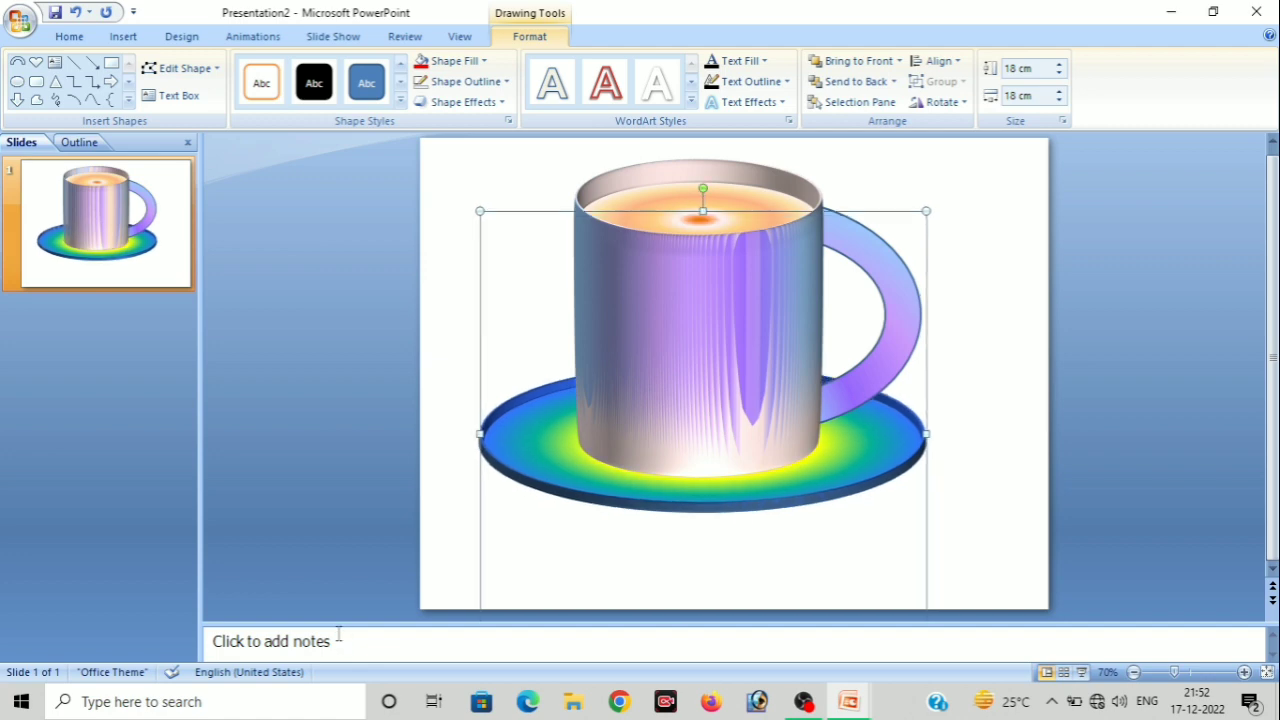
key(Down)
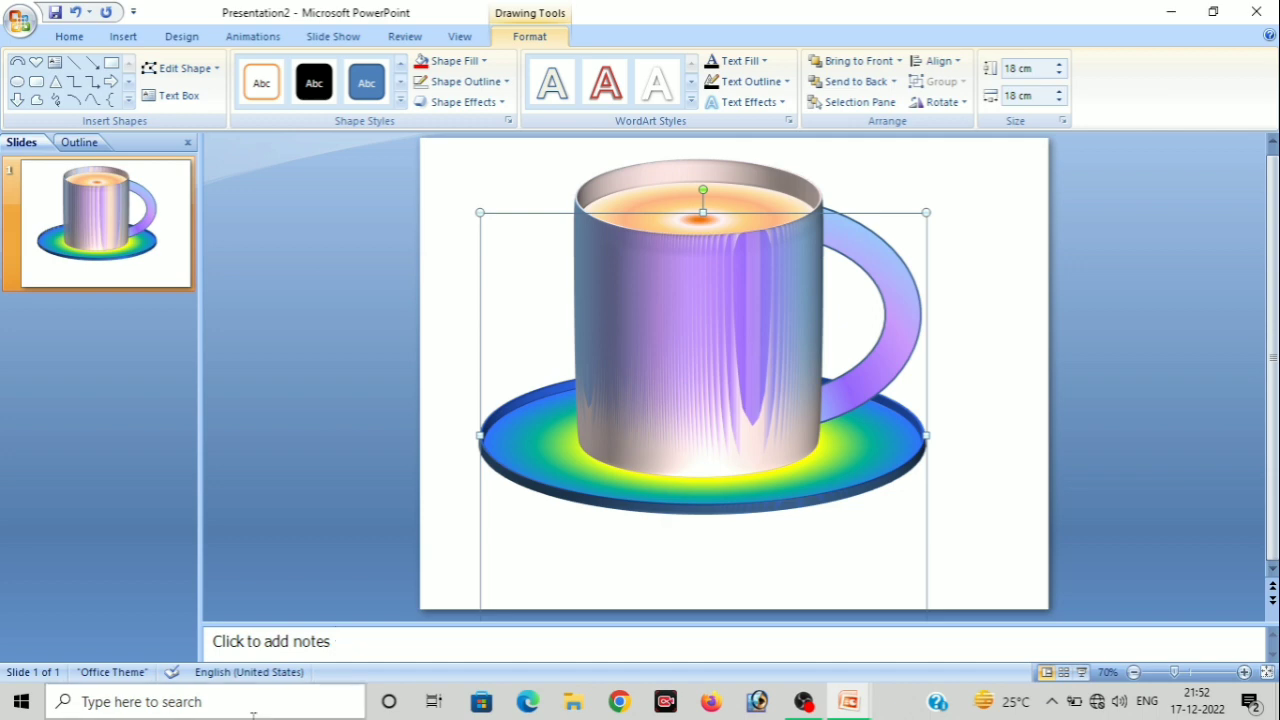
click(520, 170)
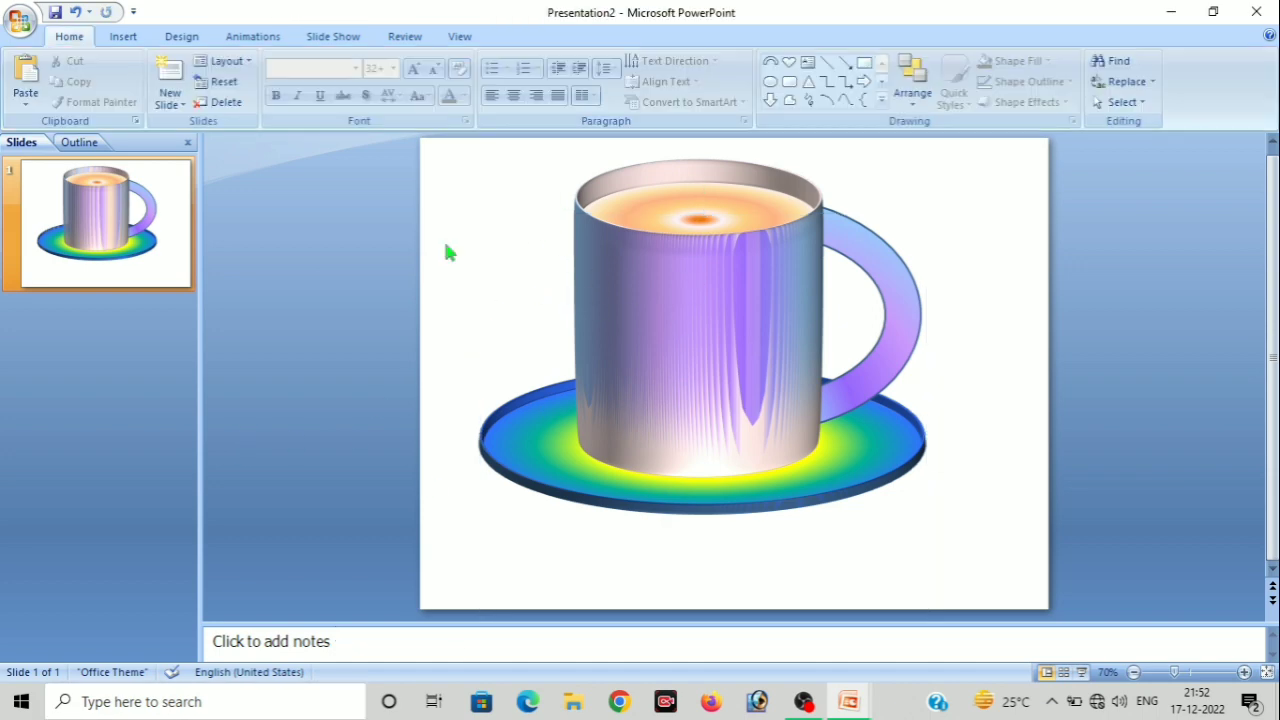
Draw a heart shape over the top of the cup
click(118, 40)
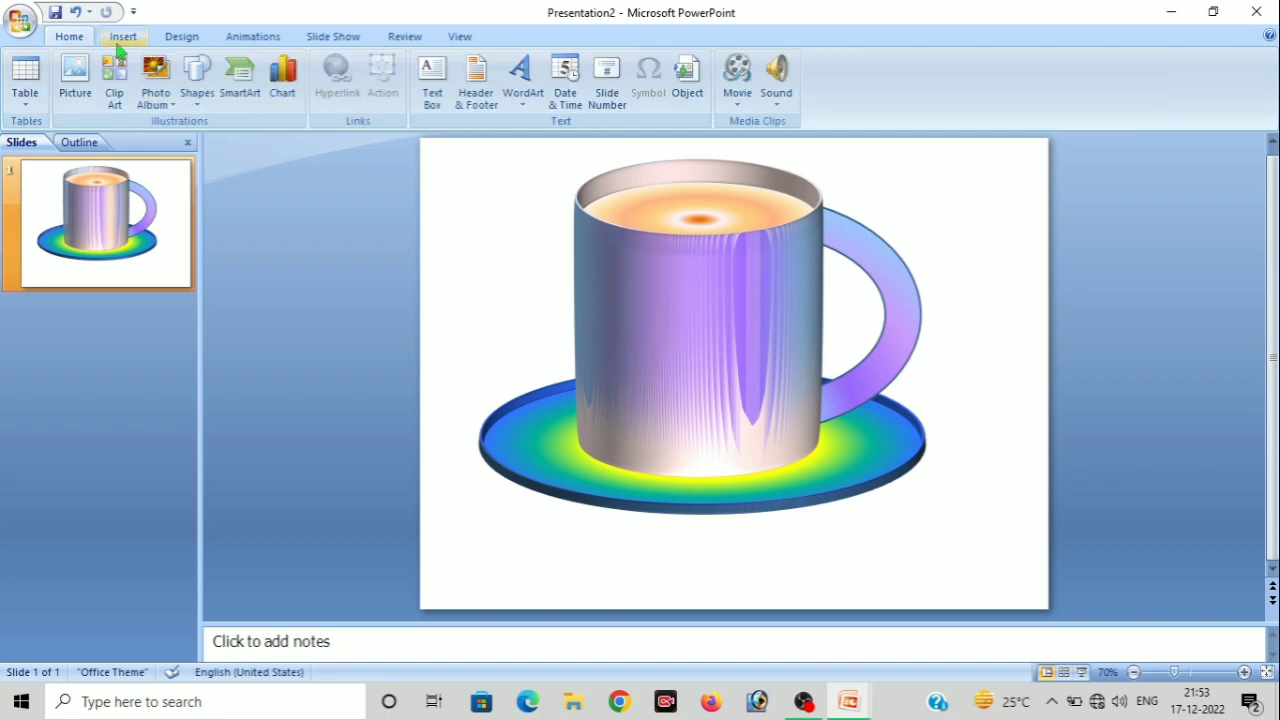
click(212, 92)
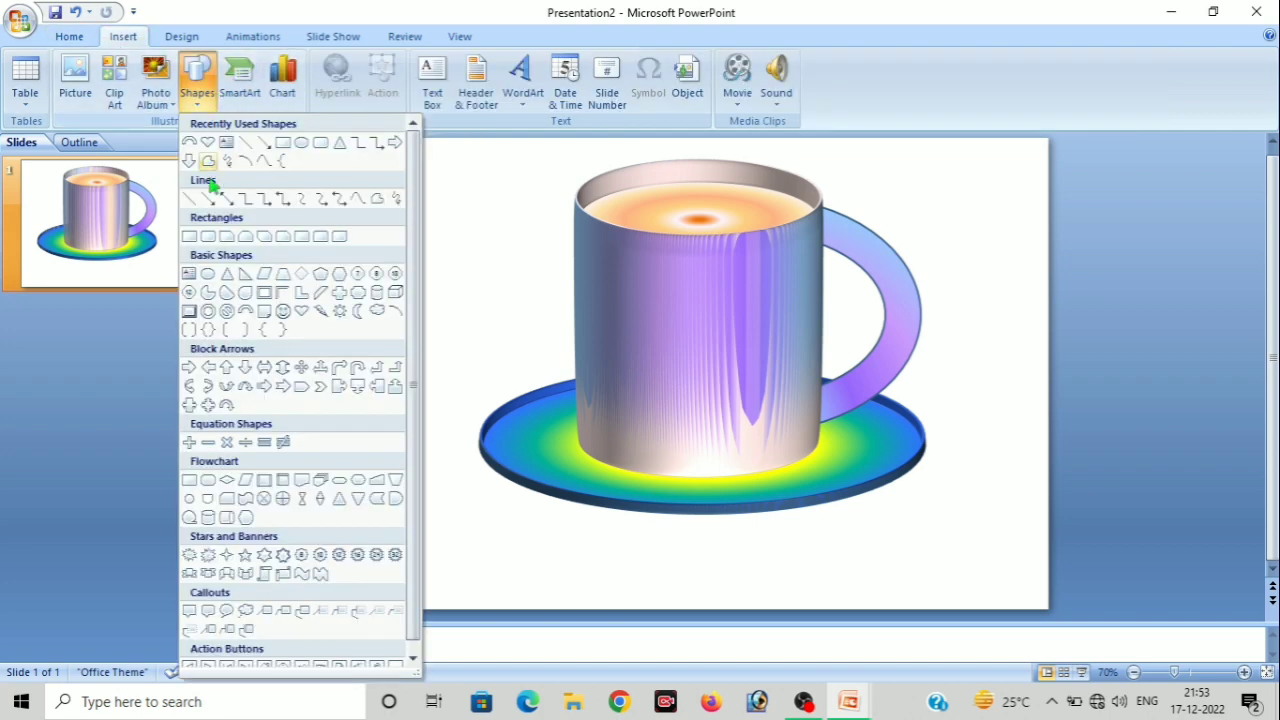
click(300, 313)
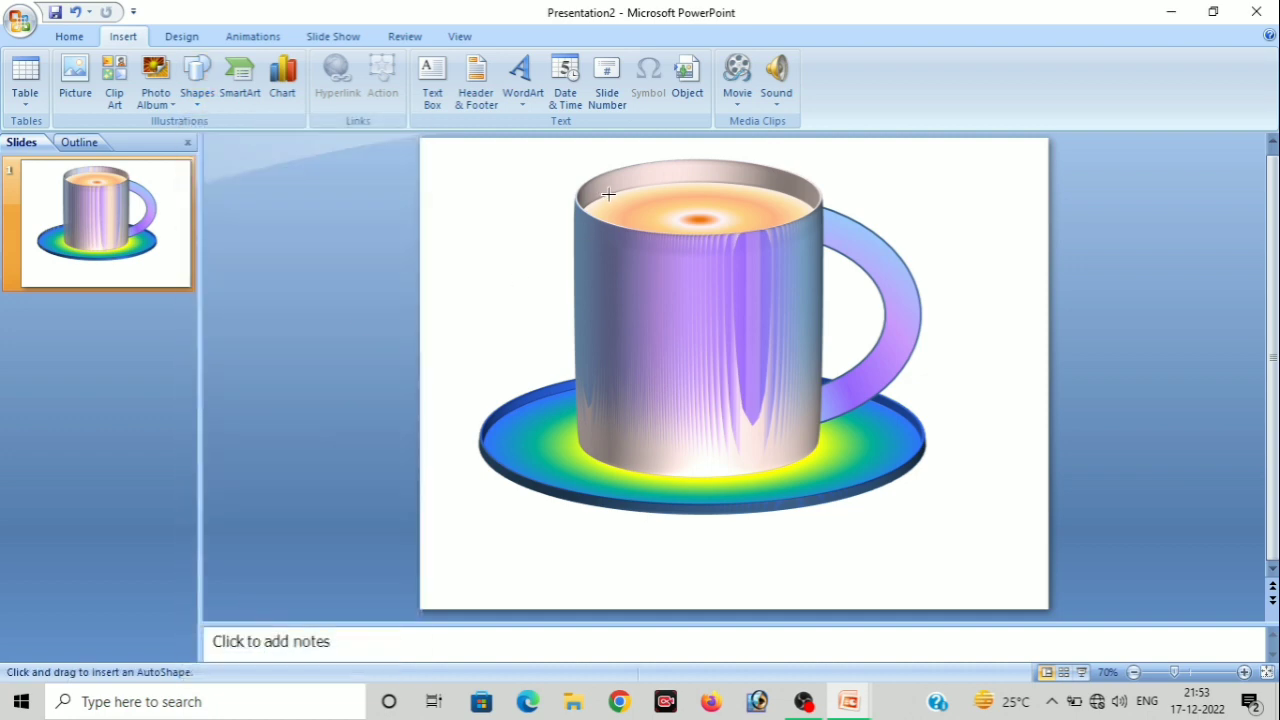
drag(608, 194, 774, 299)
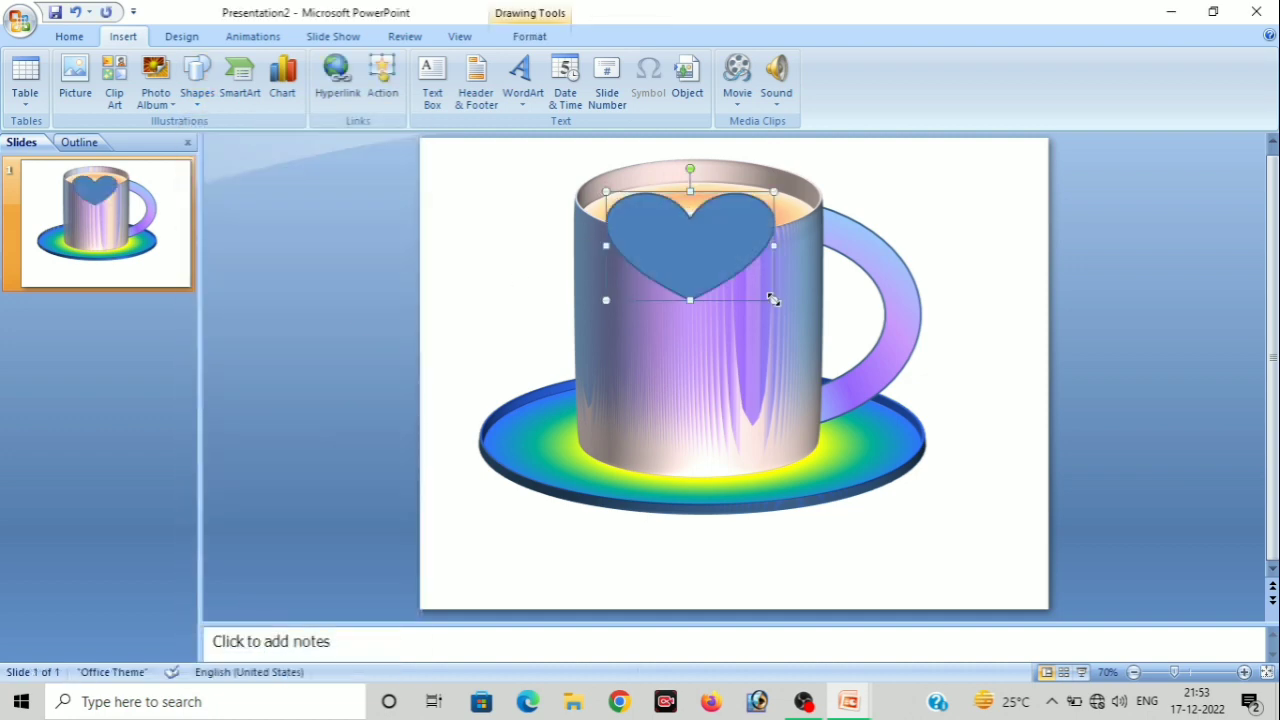
Tilt the heart flat with Off Axis 1 Top rotation, position it on the coffee, and open its fill settings
click(530, 37)
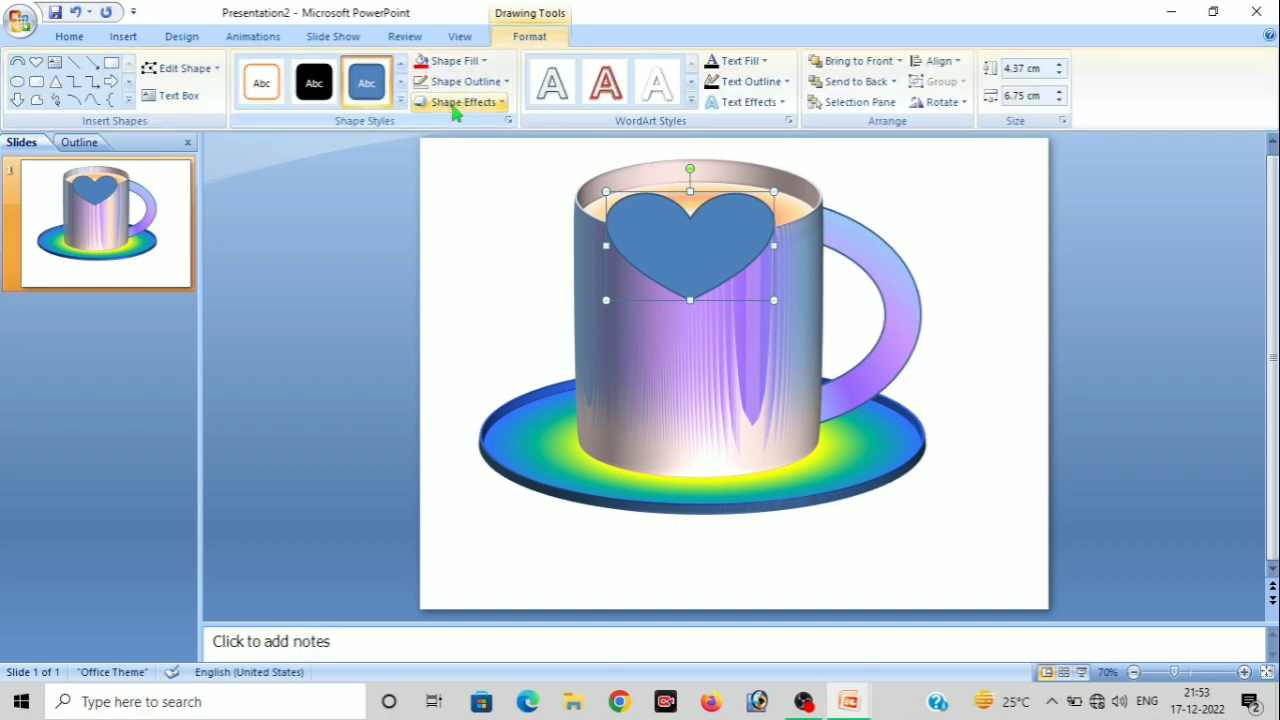
click(453, 108)
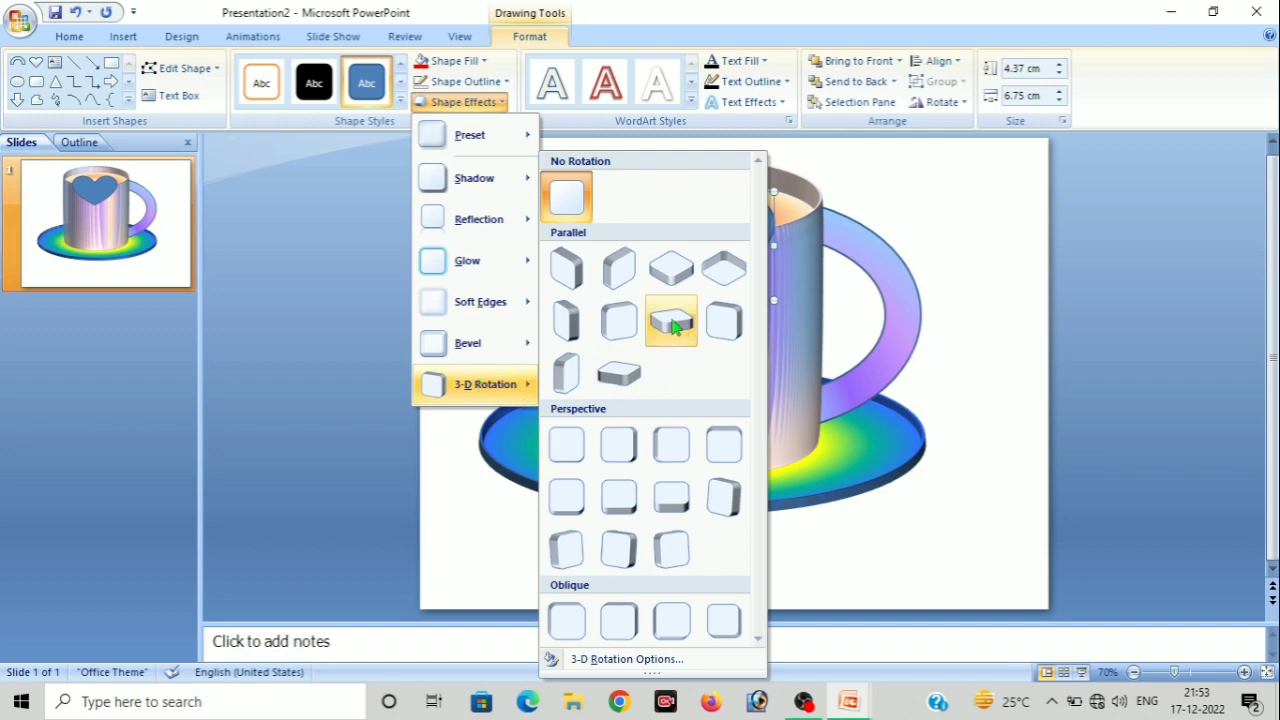
mouse_move(485, 384)
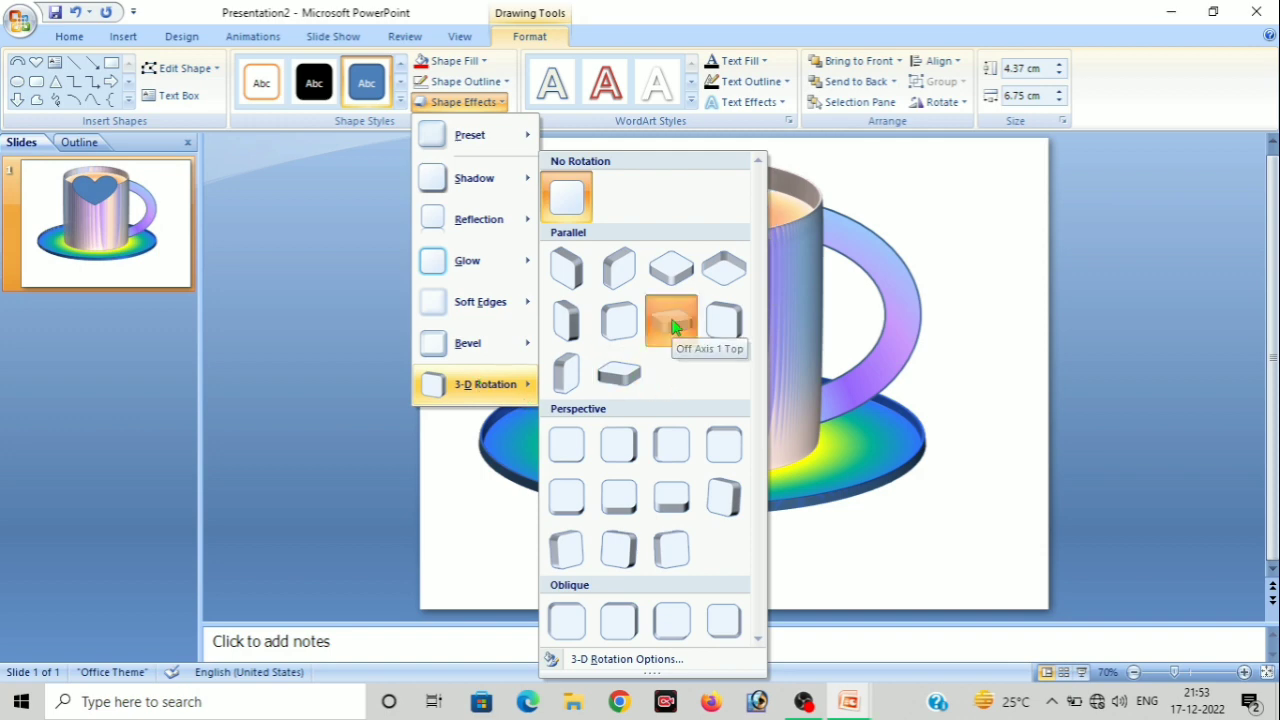
click(671, 322)
key(Up)
key(Up)
key(Up)
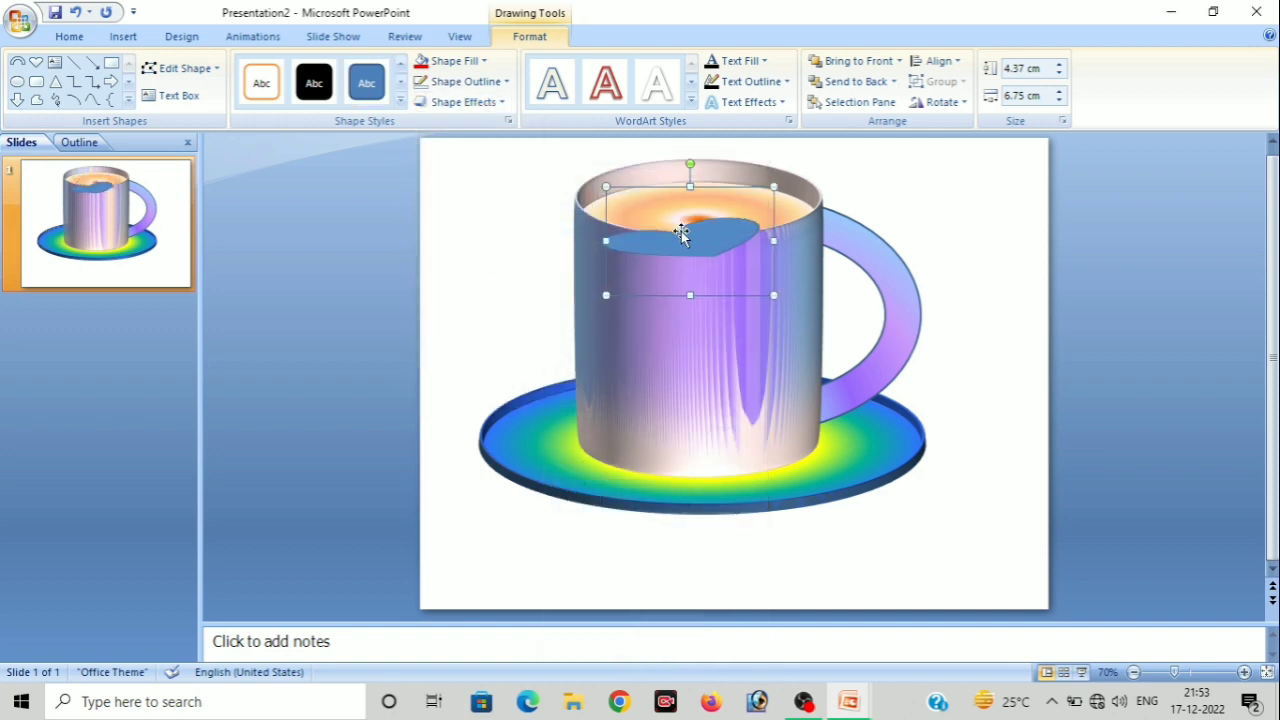
key(Up)
key(Up)
key(Up)
key(Up)
key(Up)
key(Up)
key(Up)
key(Down)
key(Down)
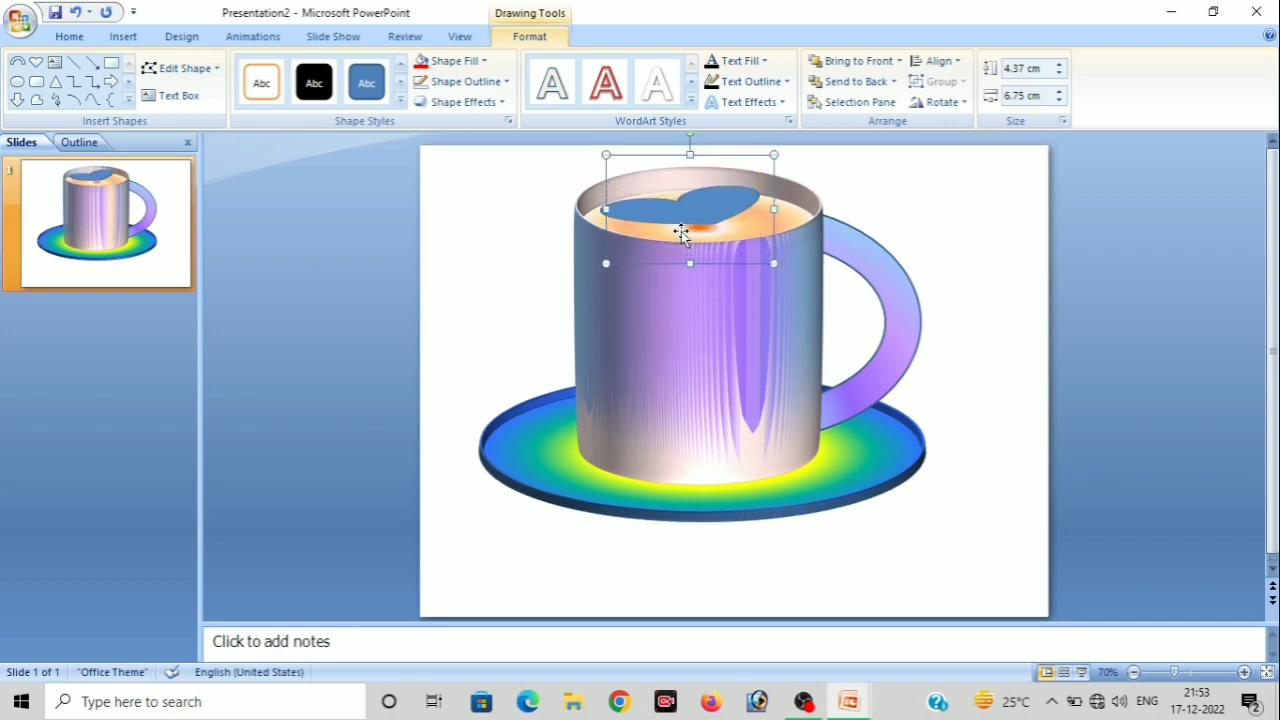
key(Right)
key(Down)
key(Down)
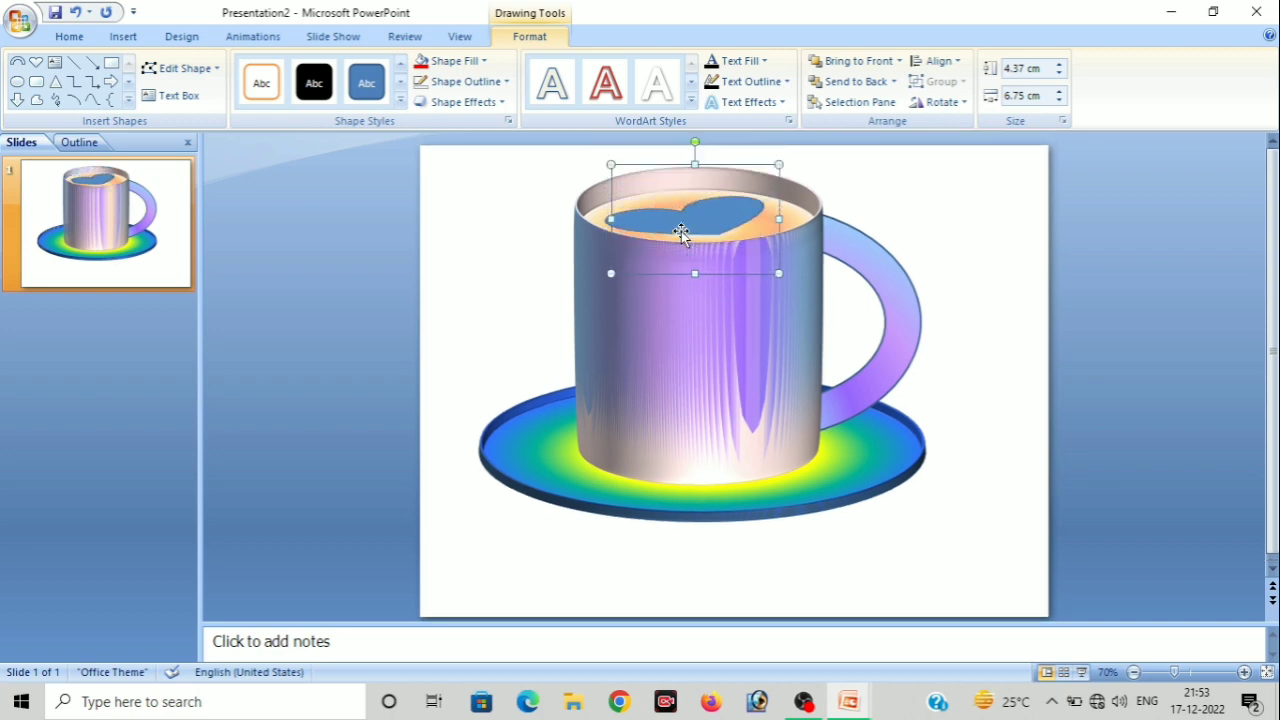
key(Right)
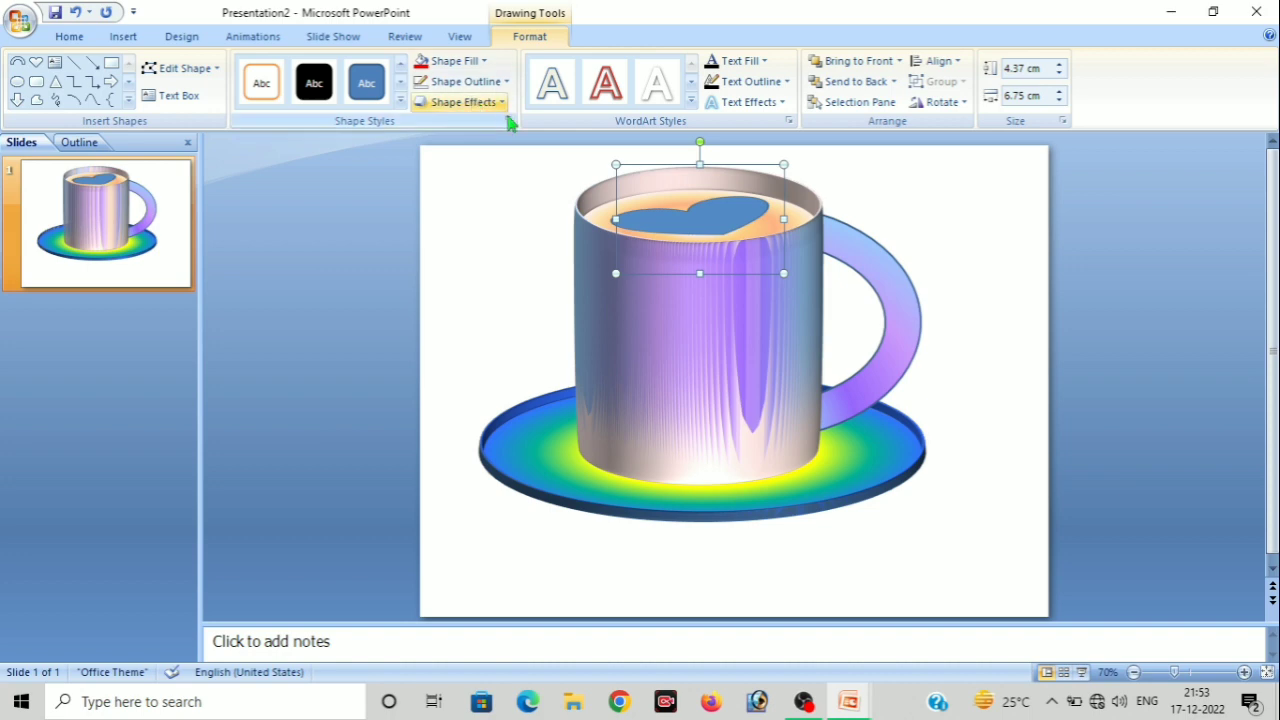
click(508, 121)
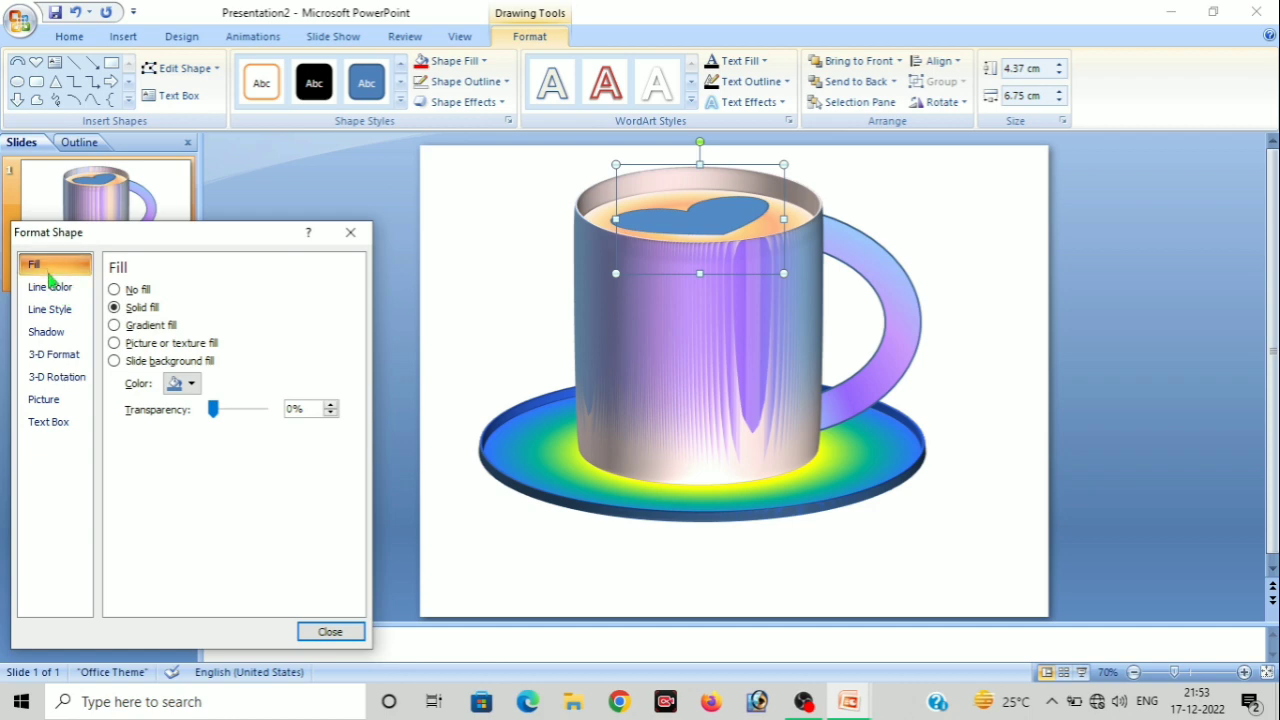
Give the heart the Fire preset gradient fill with Path type
click(128, 326)
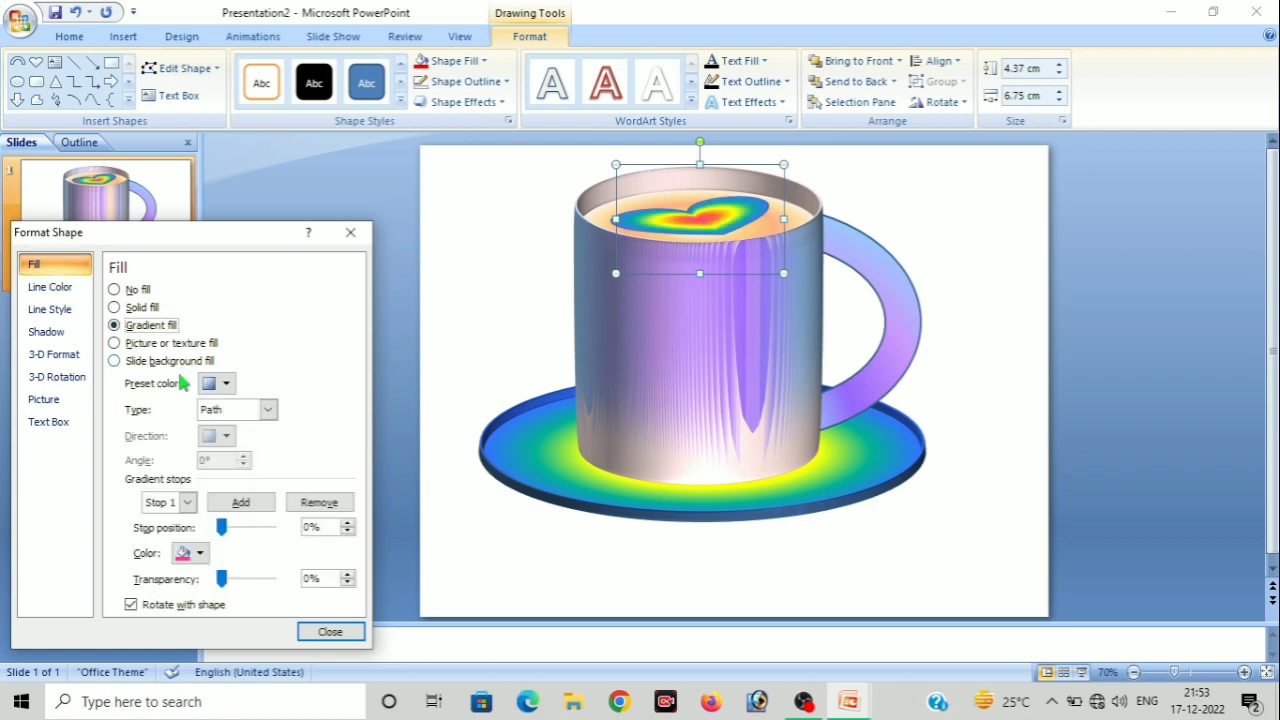
click(226, 384)
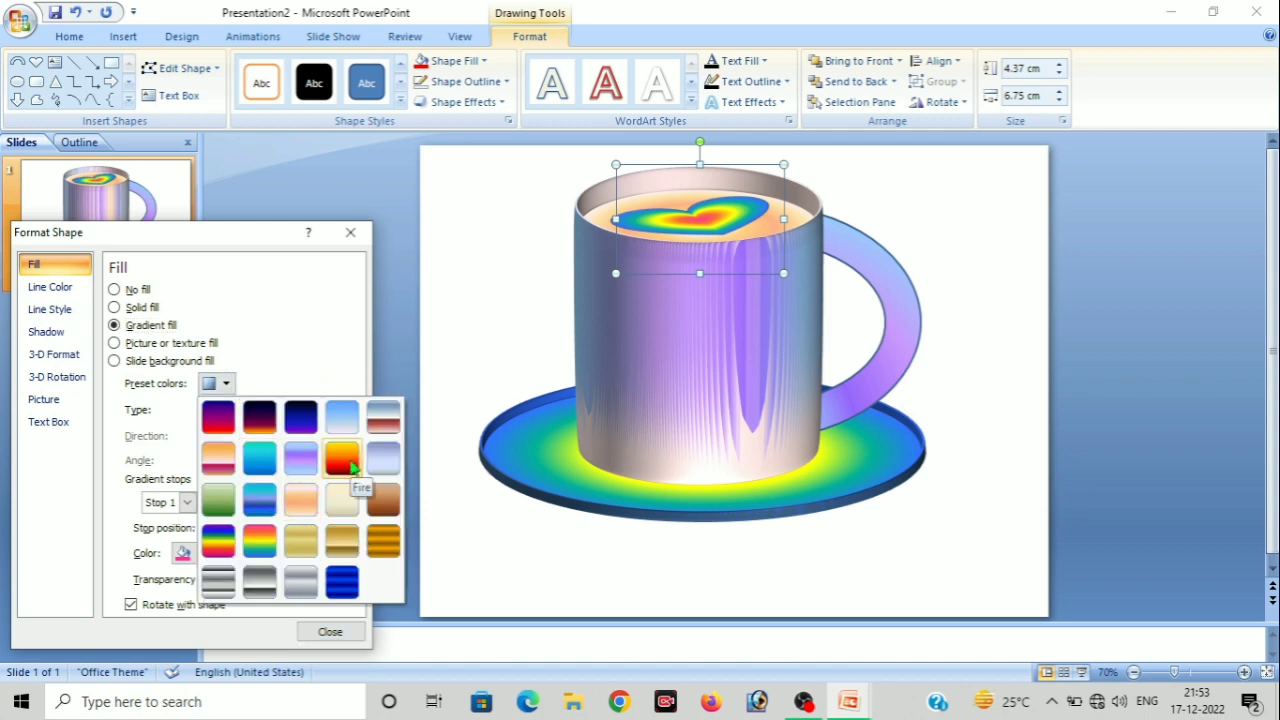
click(342, 458)
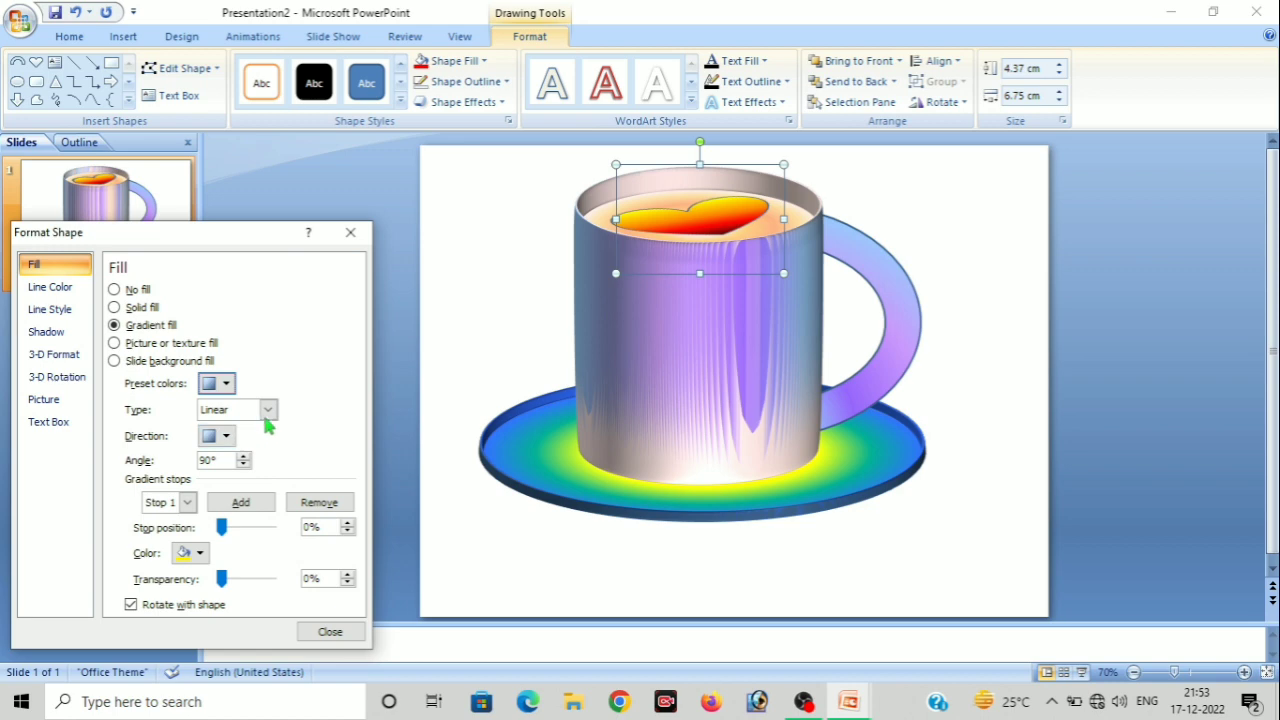
click(267, 410)
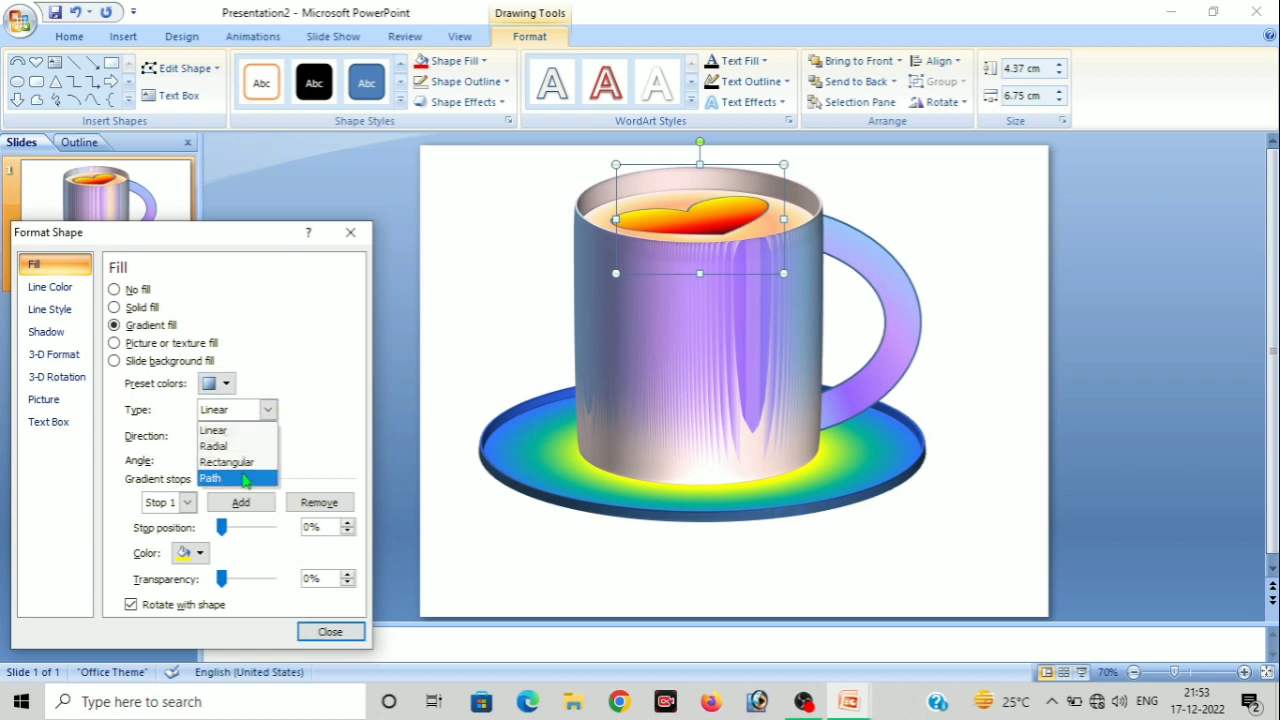
click(244, 480)
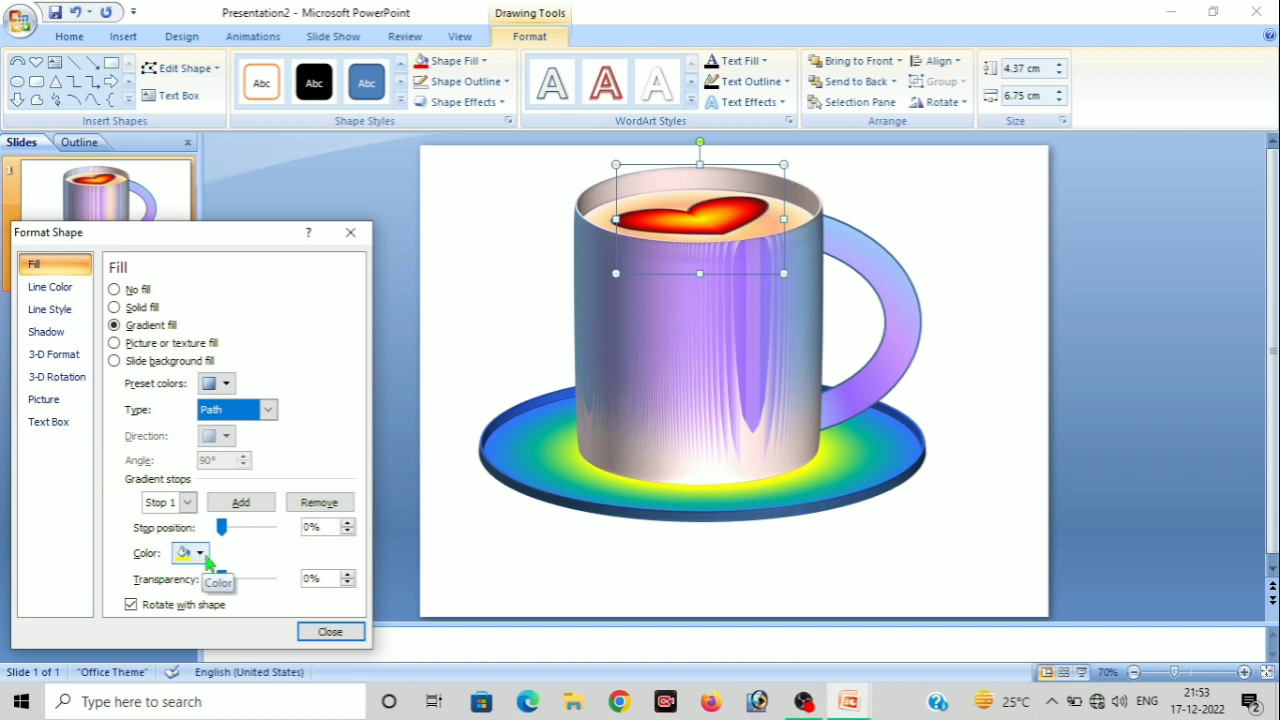
Make the first gradient stop yellow and move its position to about 40%
click(199, 553)
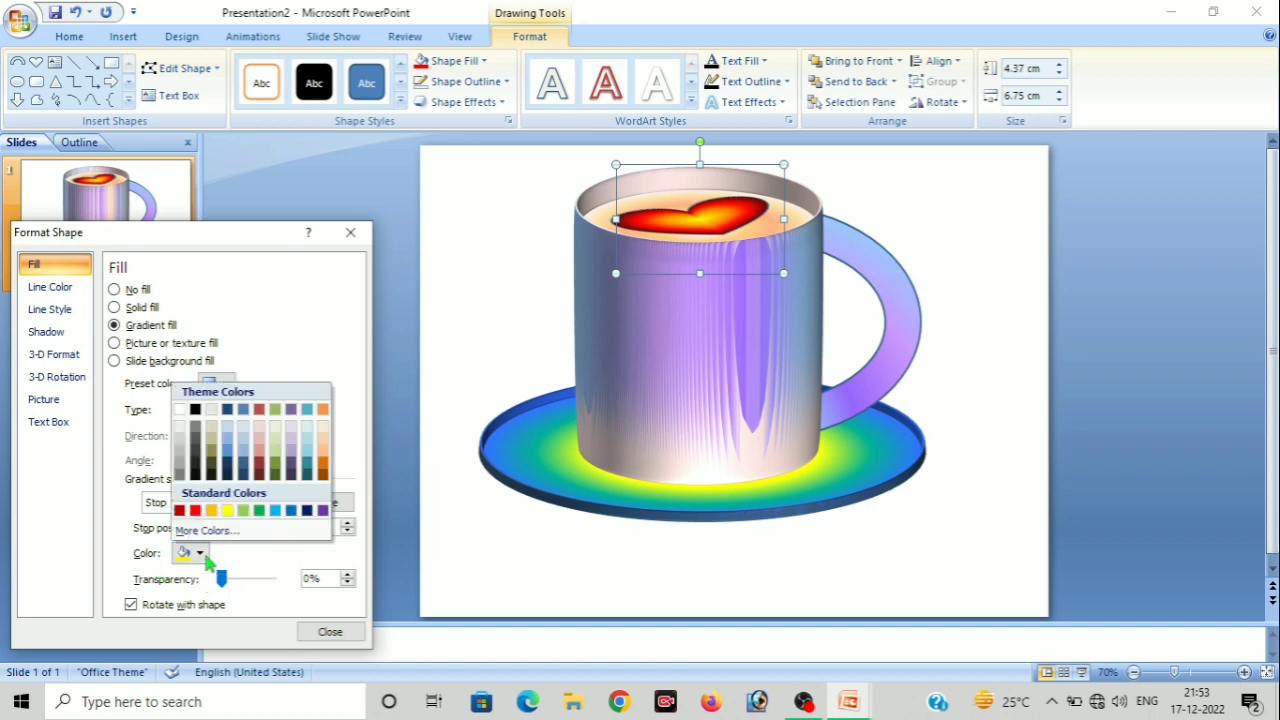
click(320, 456)
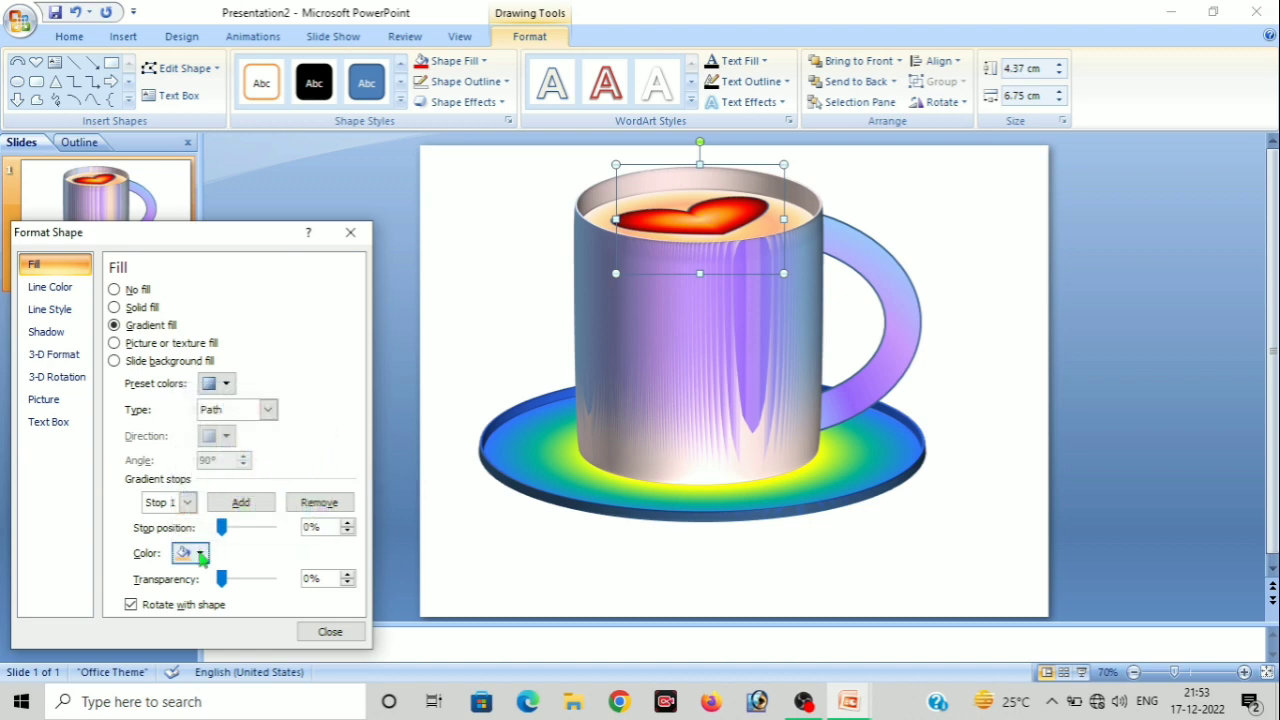
click(199, 556)
click(226, 511)
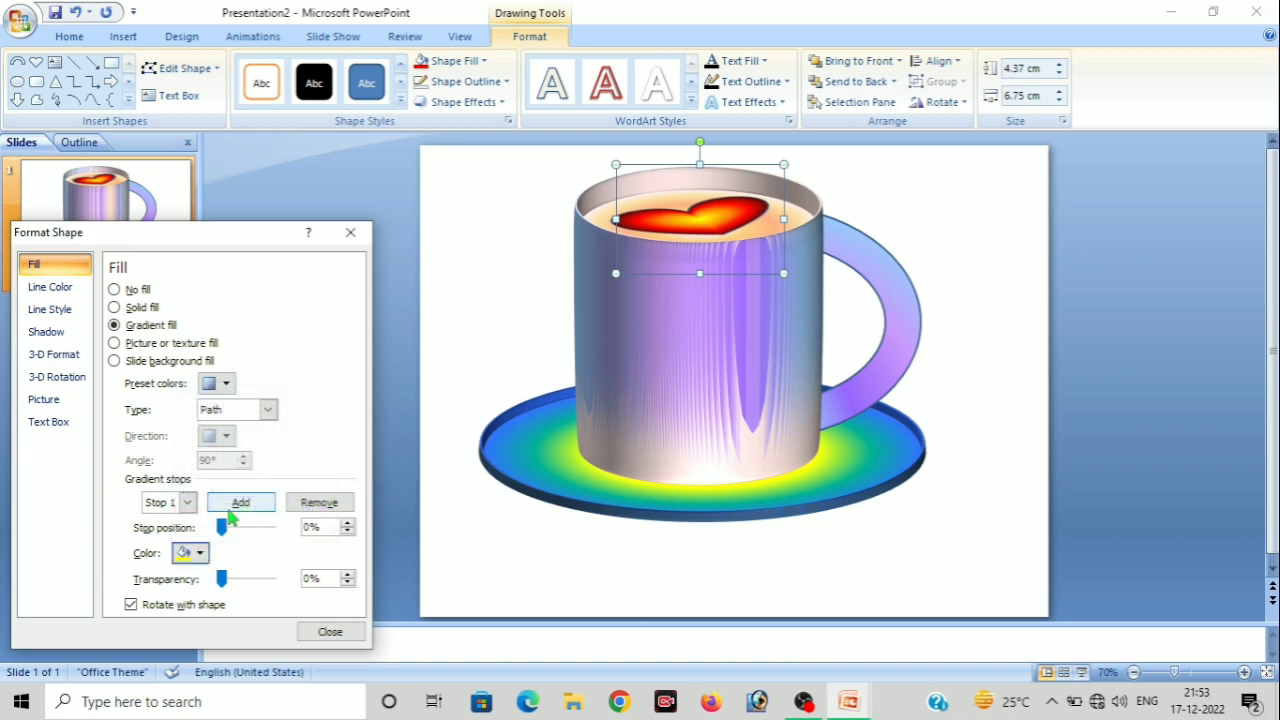
double_click(345, 524)
click(346, 523)
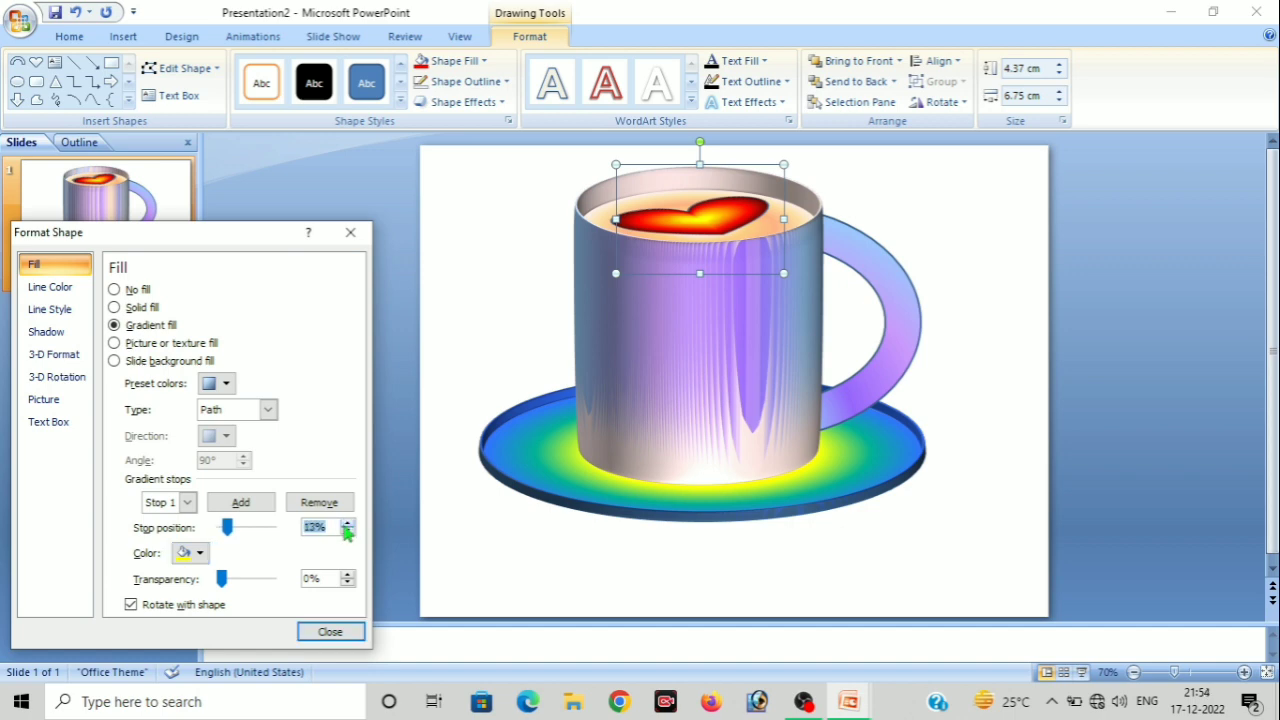
click(346, 523)
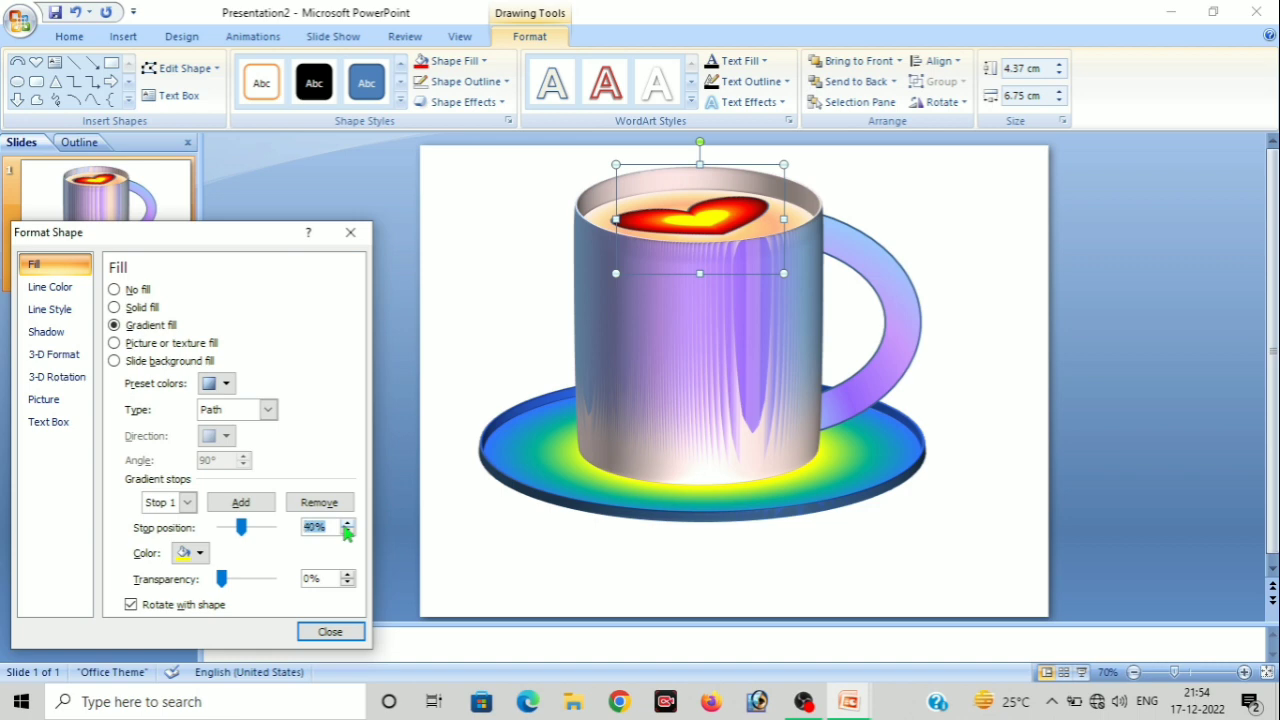
Set the heart's outline to a solid orange line color, then close Format Shape
click(33, 290)
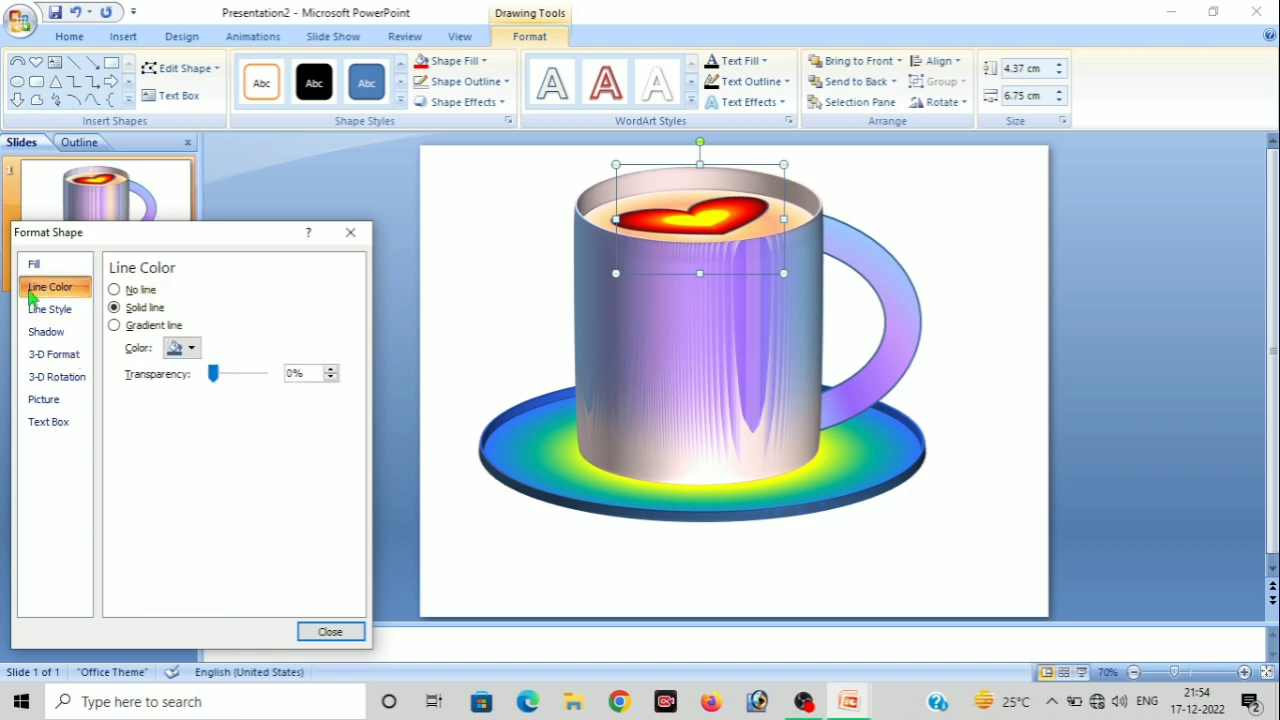
click(190, 348)
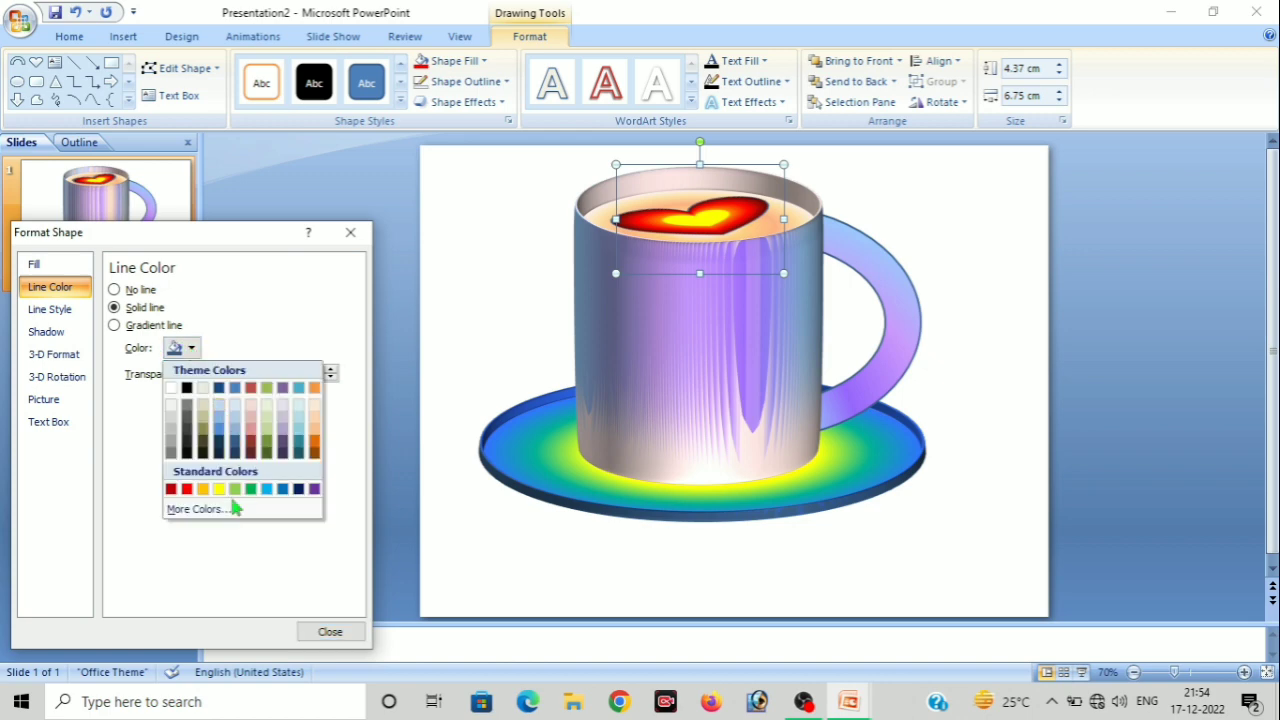
click(187, 489)
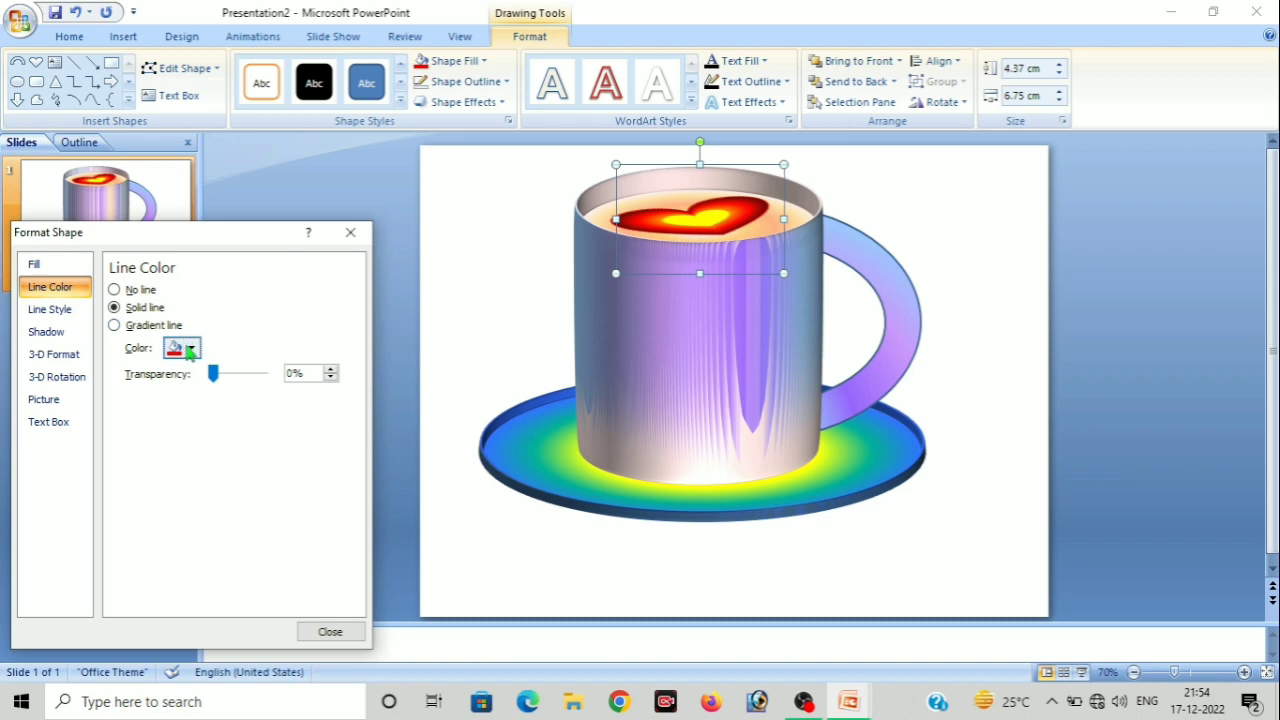
click(187, 347)
click(219, 489)
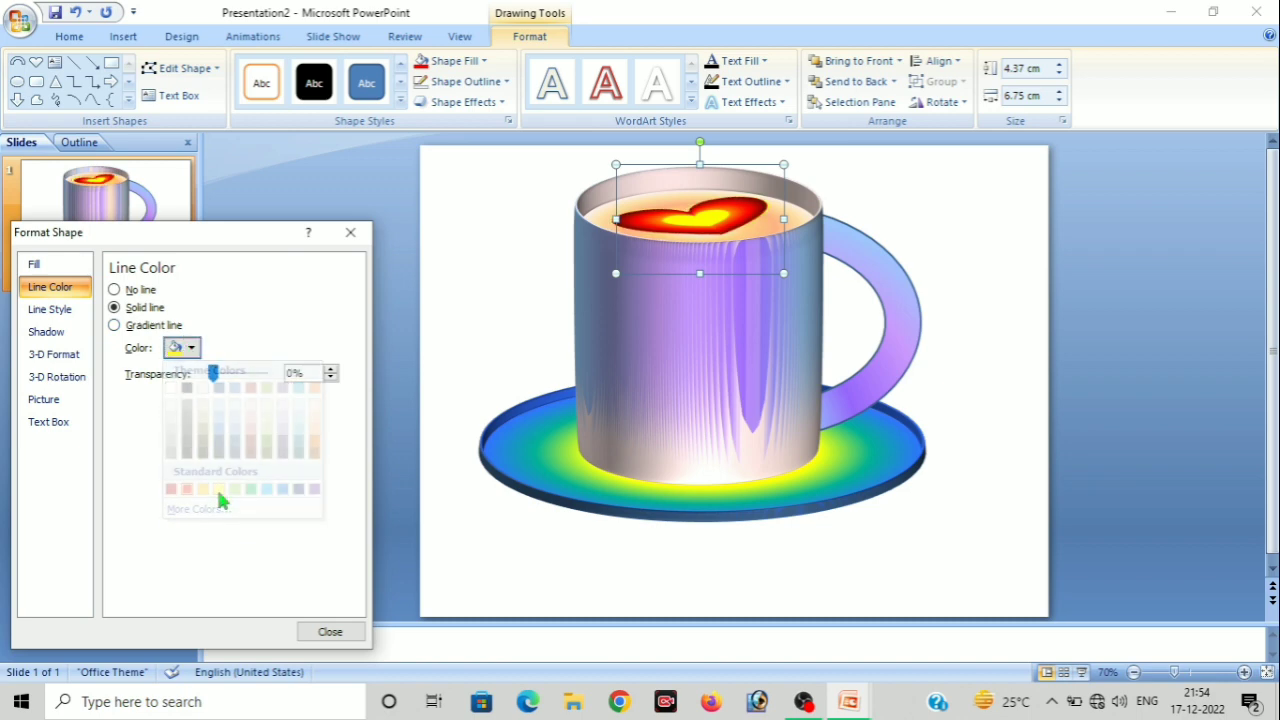
click(190, 347)
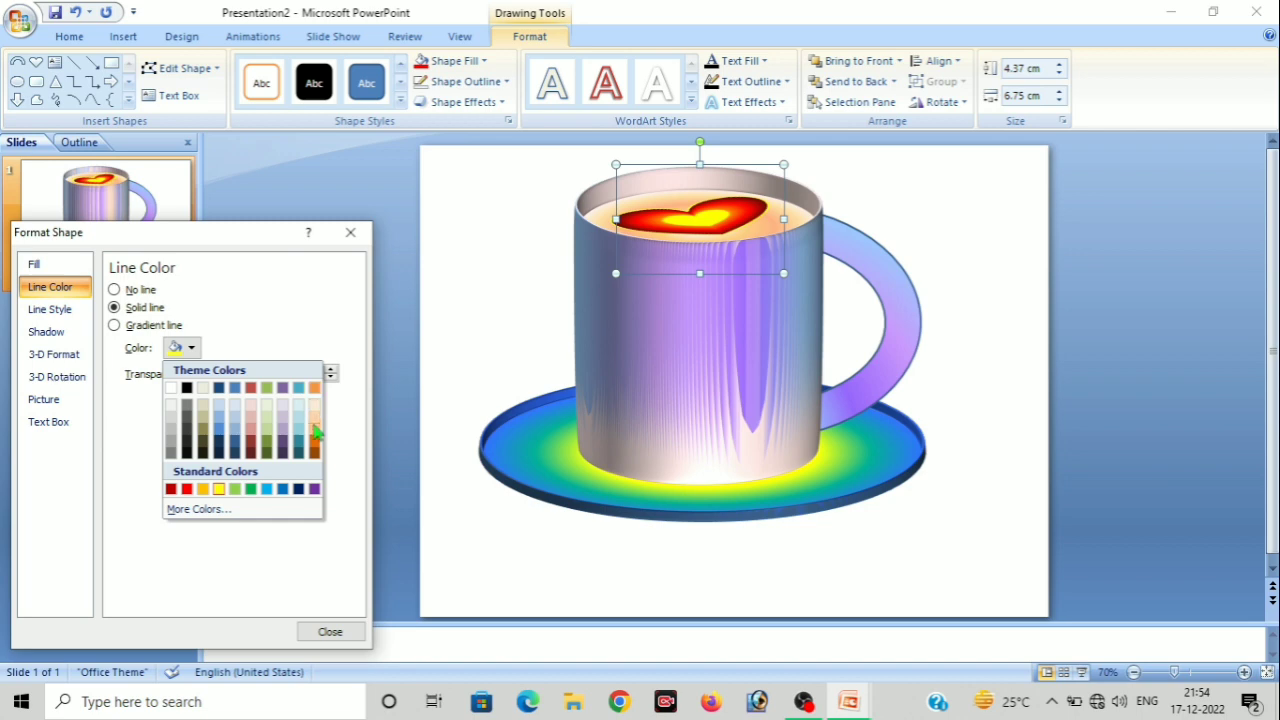
click(314, 432)
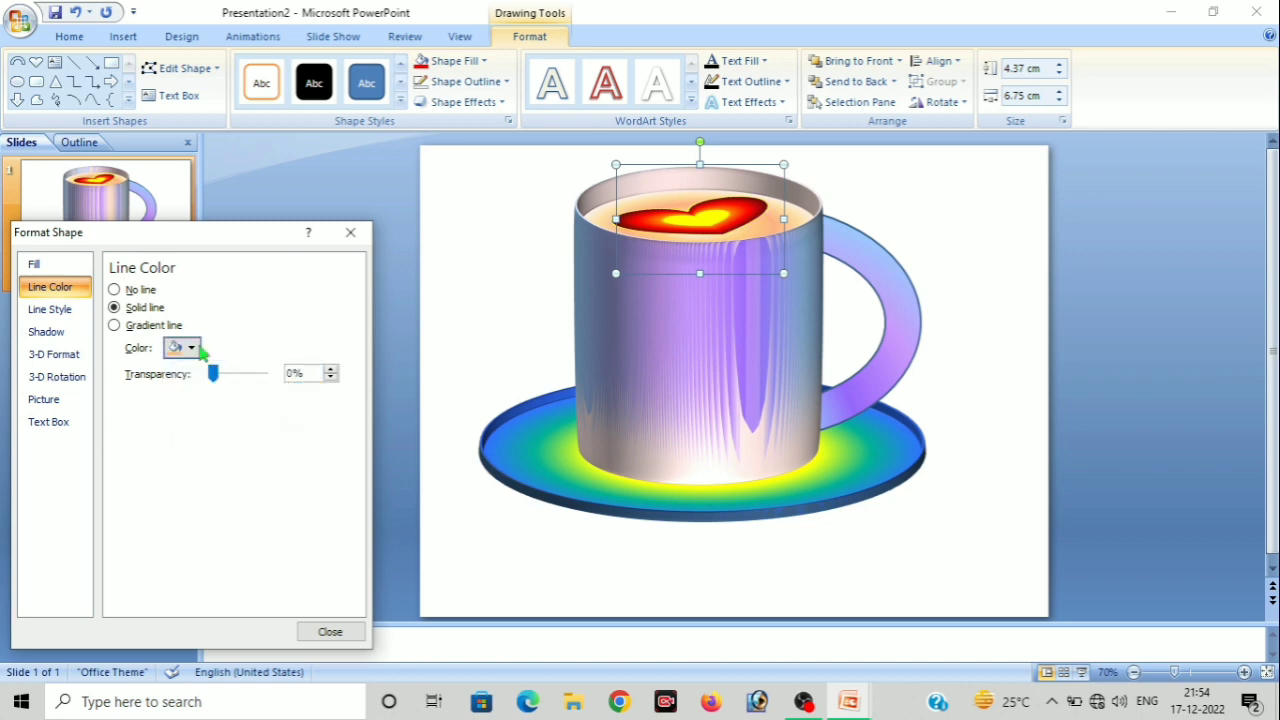
click(50, 310)
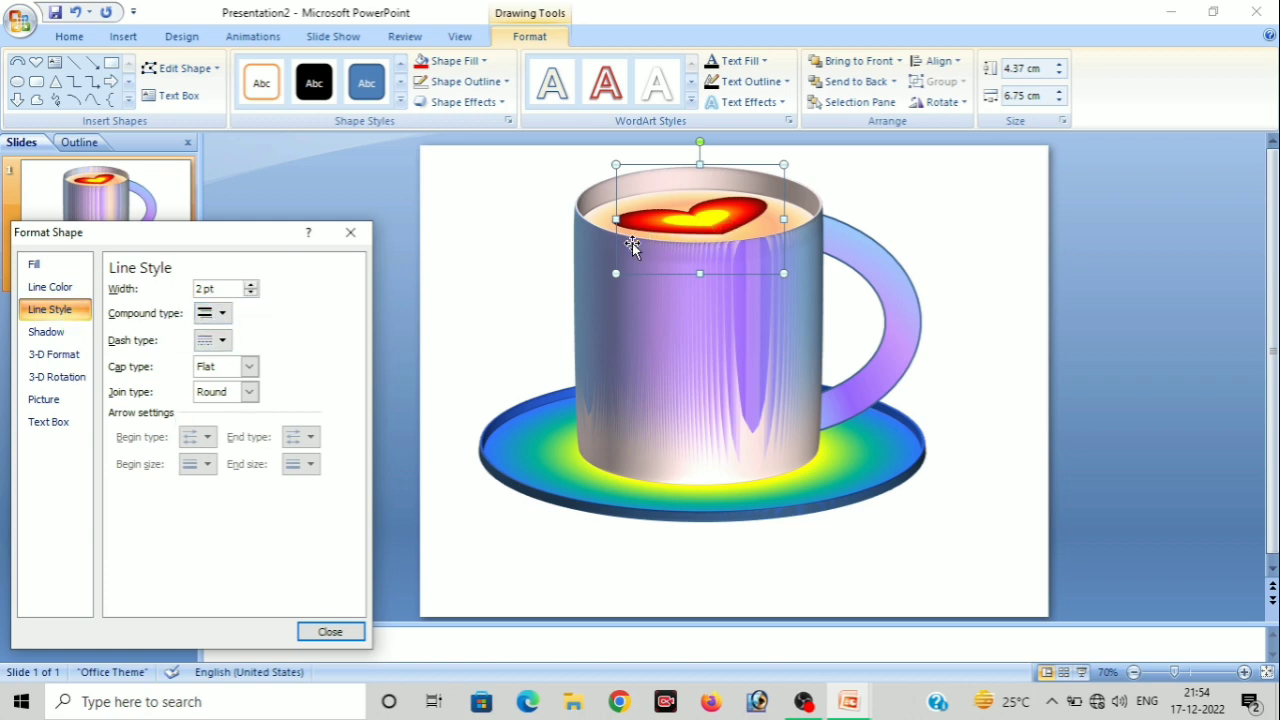
click(58, 292)
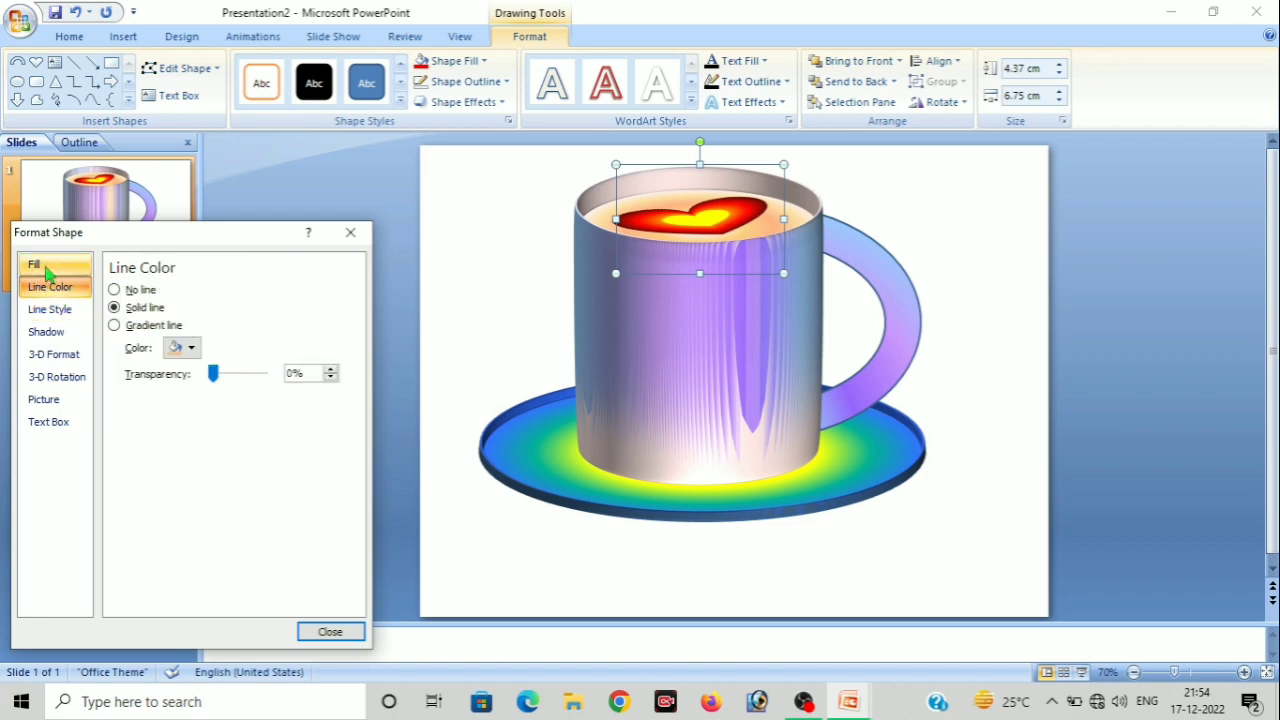
click(40, 266)
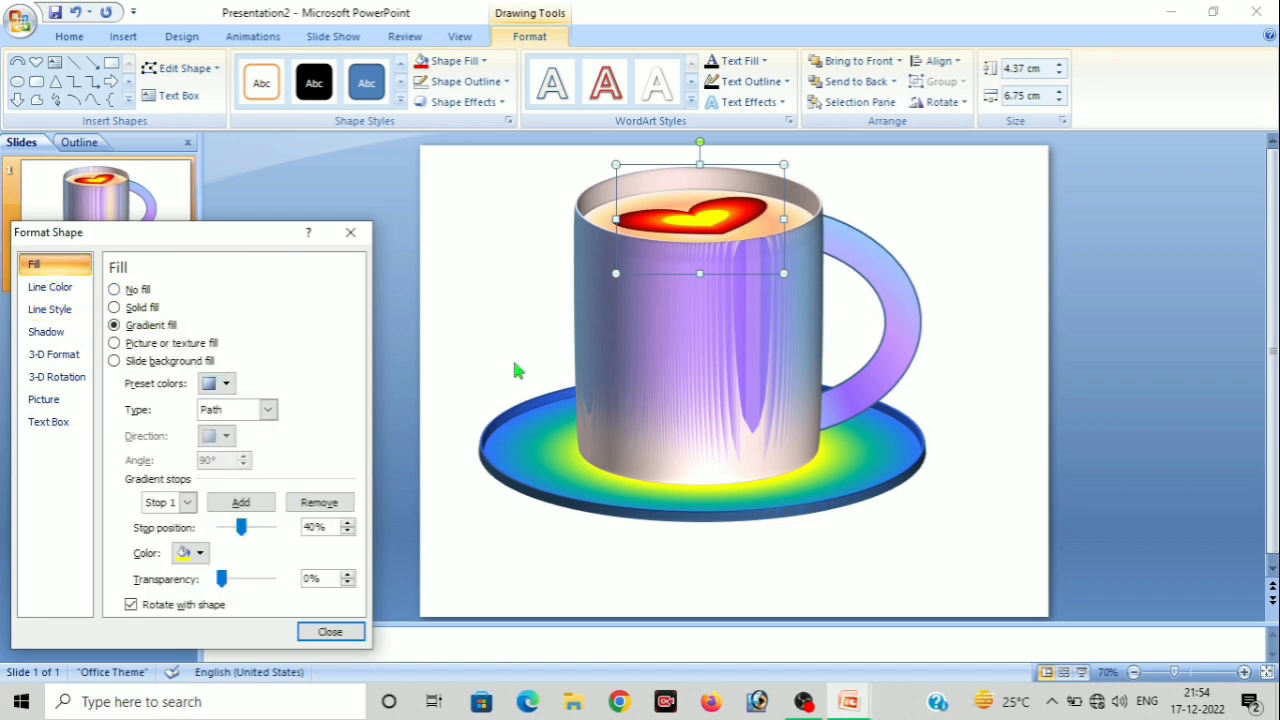
click(343, 240)
Clear the selection, then select the saucer and add the handle, mug body and heart
click(518, 280)
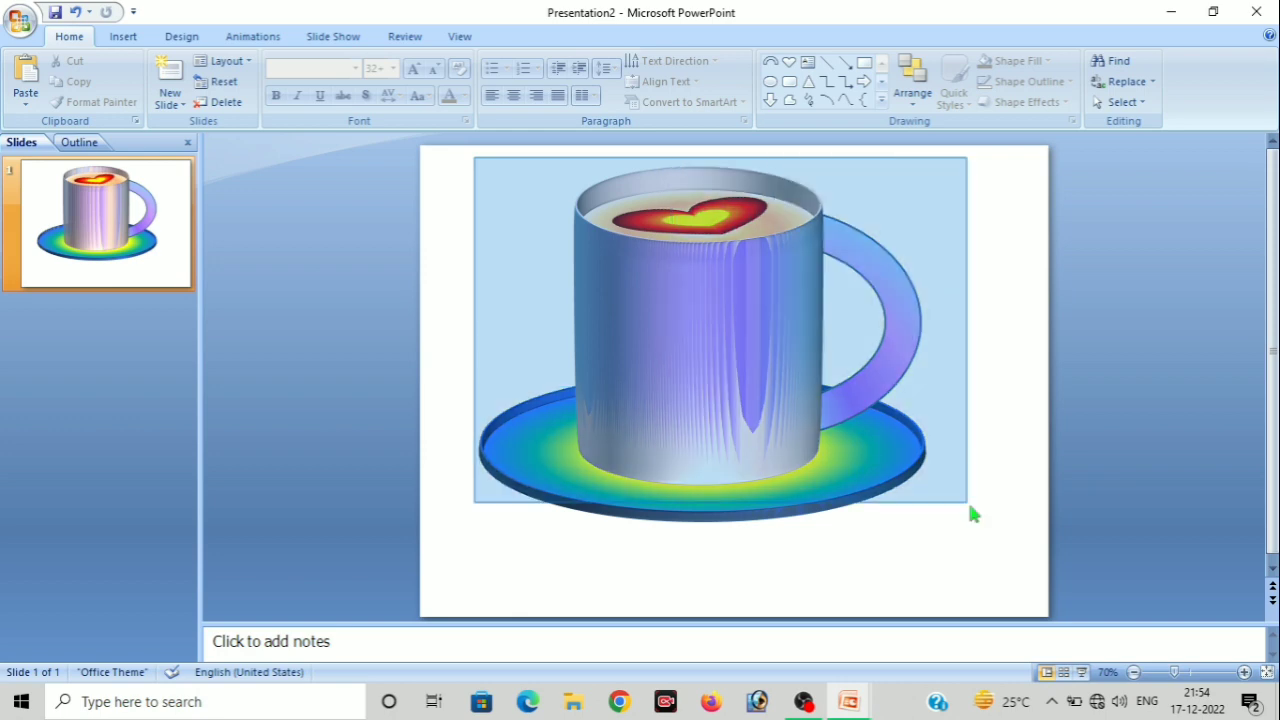
drag(679, 402, 979, 560)
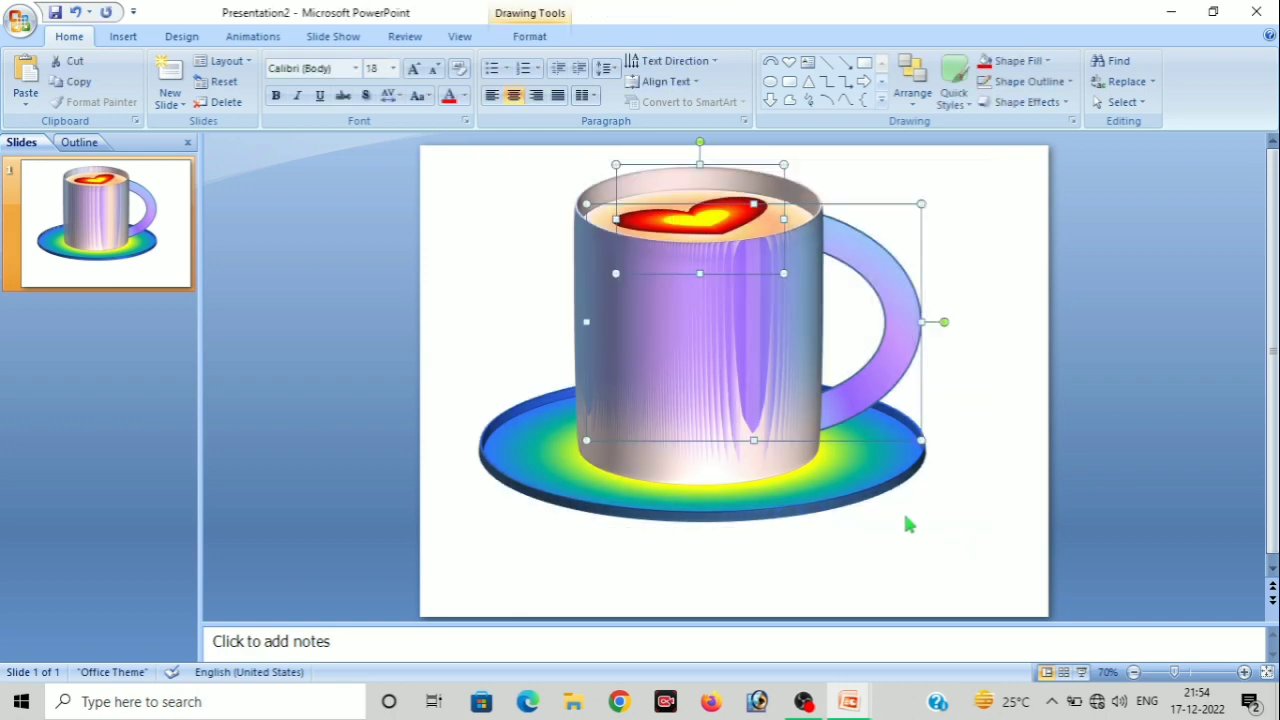
click(865, 512)
click(845, 485)
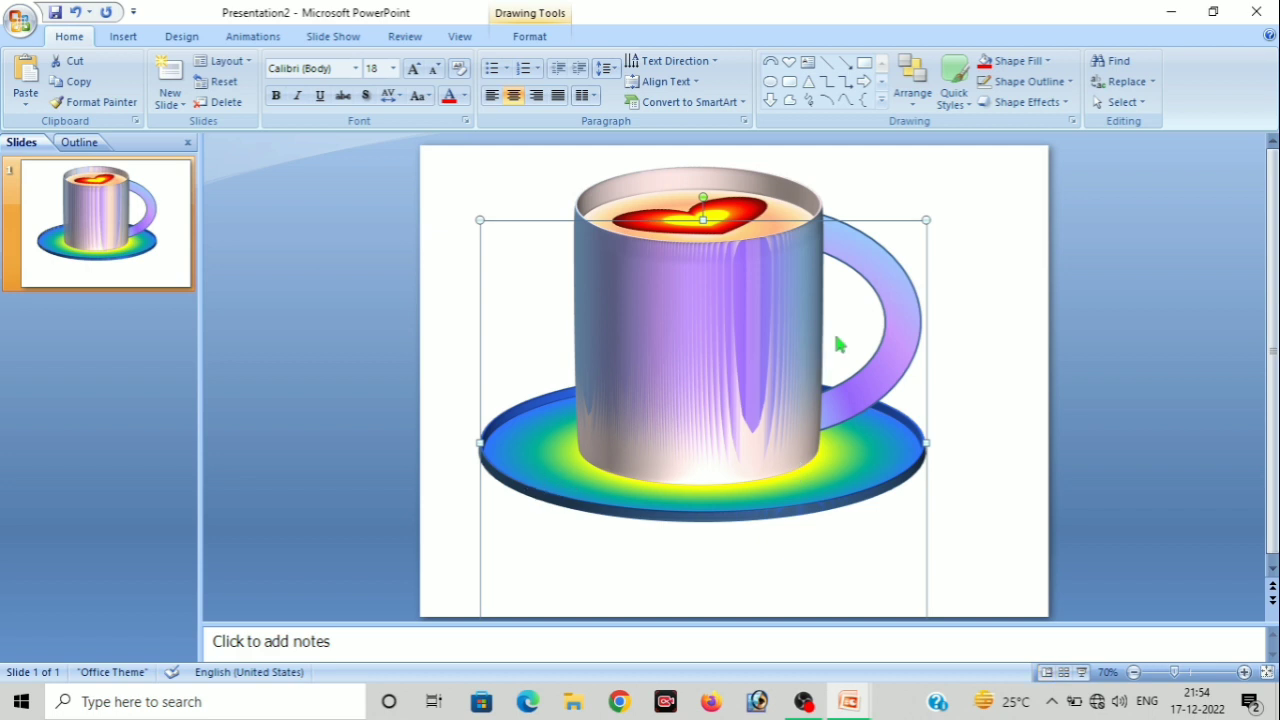
shift+click(884, 283)
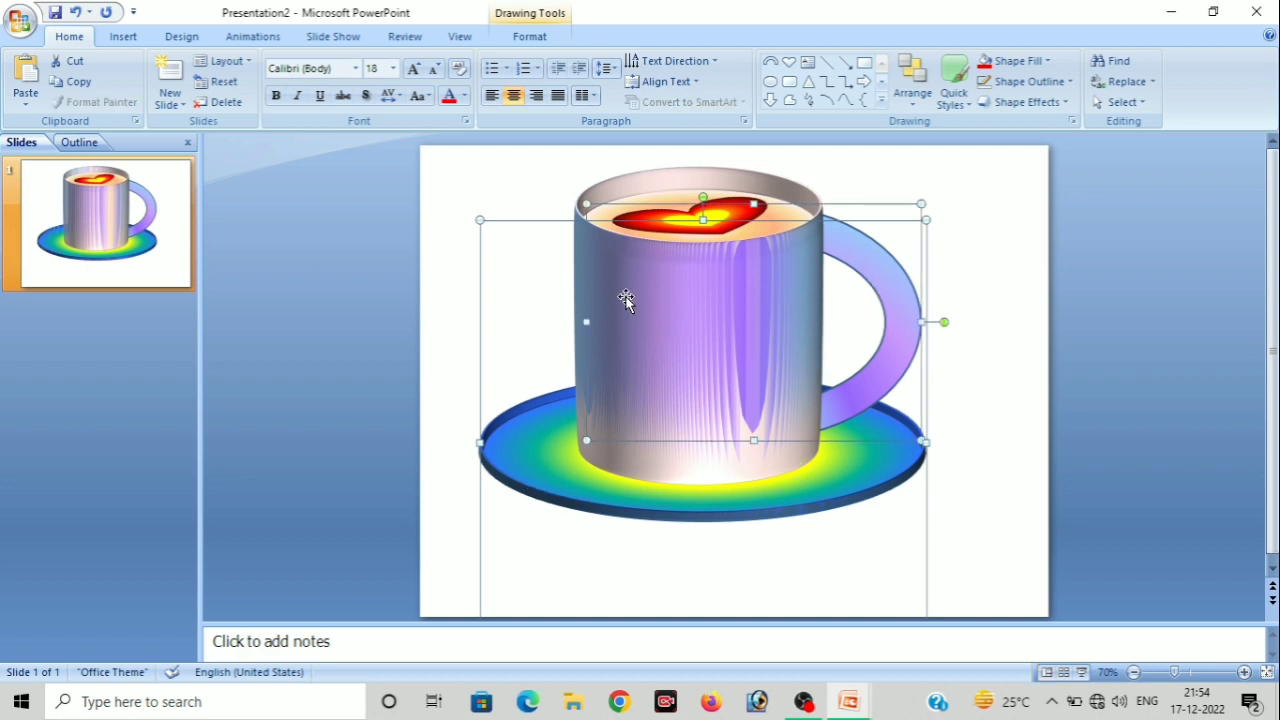
shift+click(690, 472)
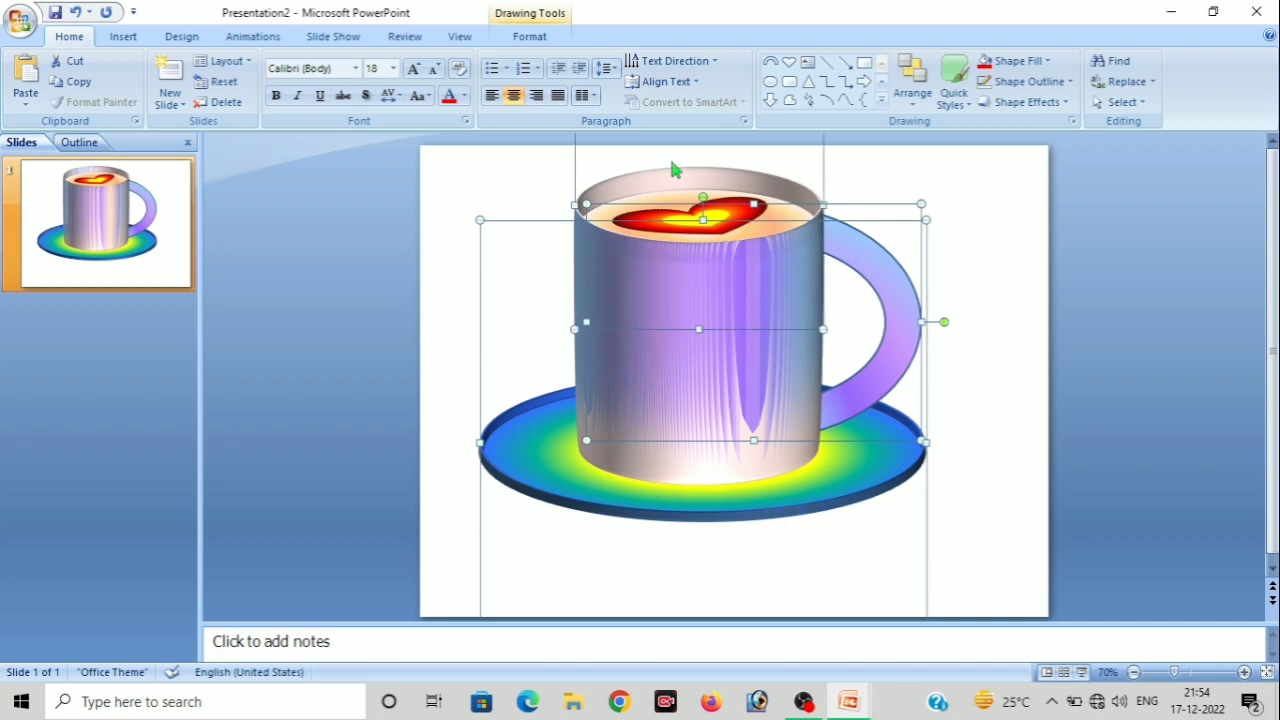
shift+click(724, 207)
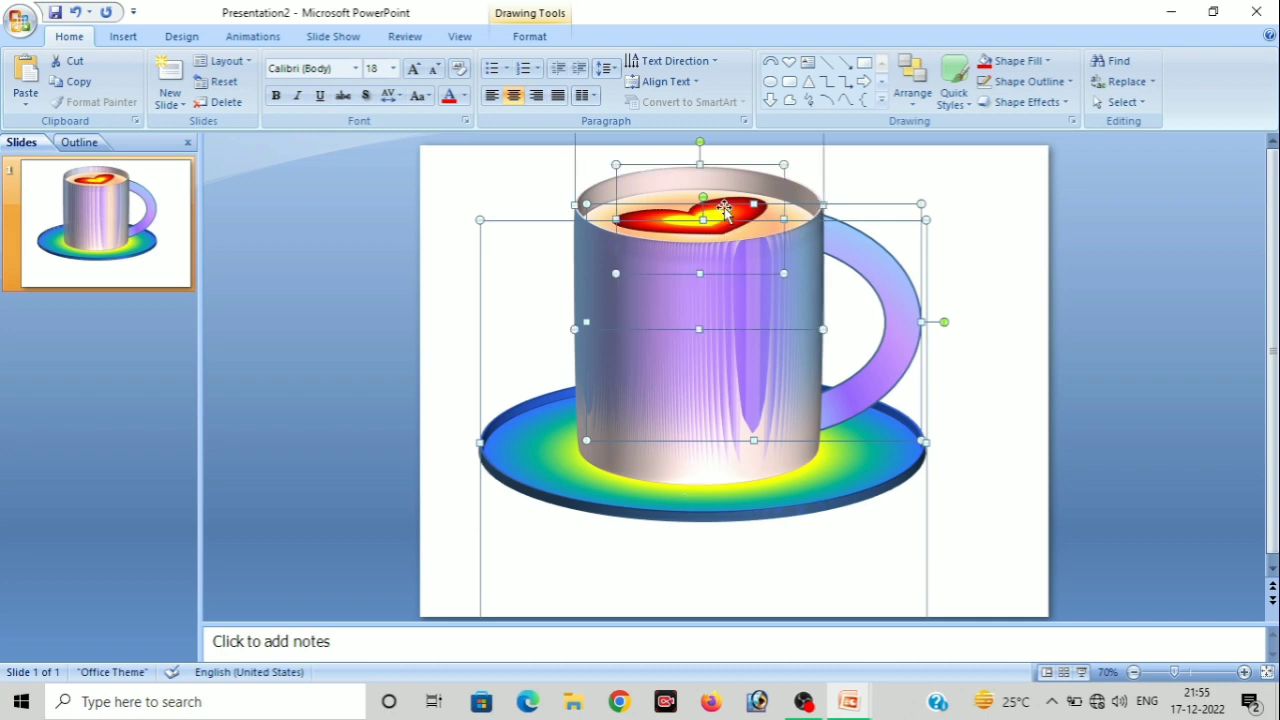
Group the four selected shapes into one 23.61 × 18 cm object via Arrange > Group
click(535, 40)
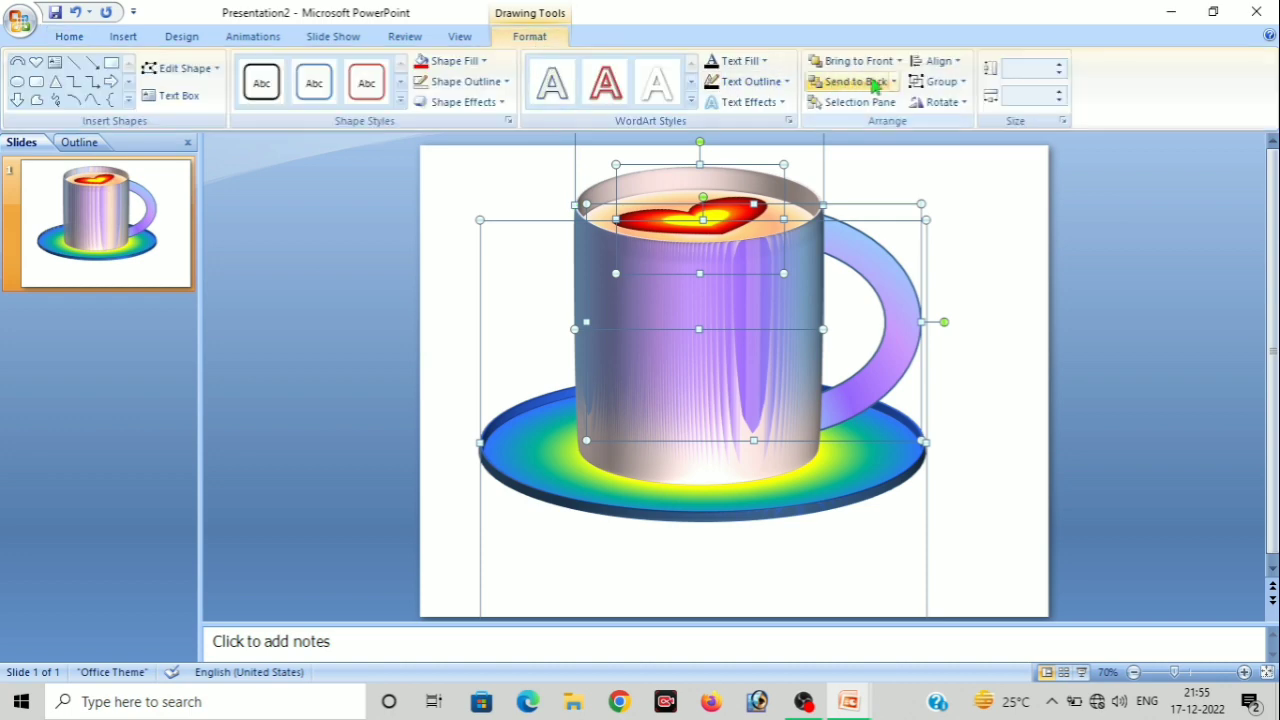
click(935, 82)
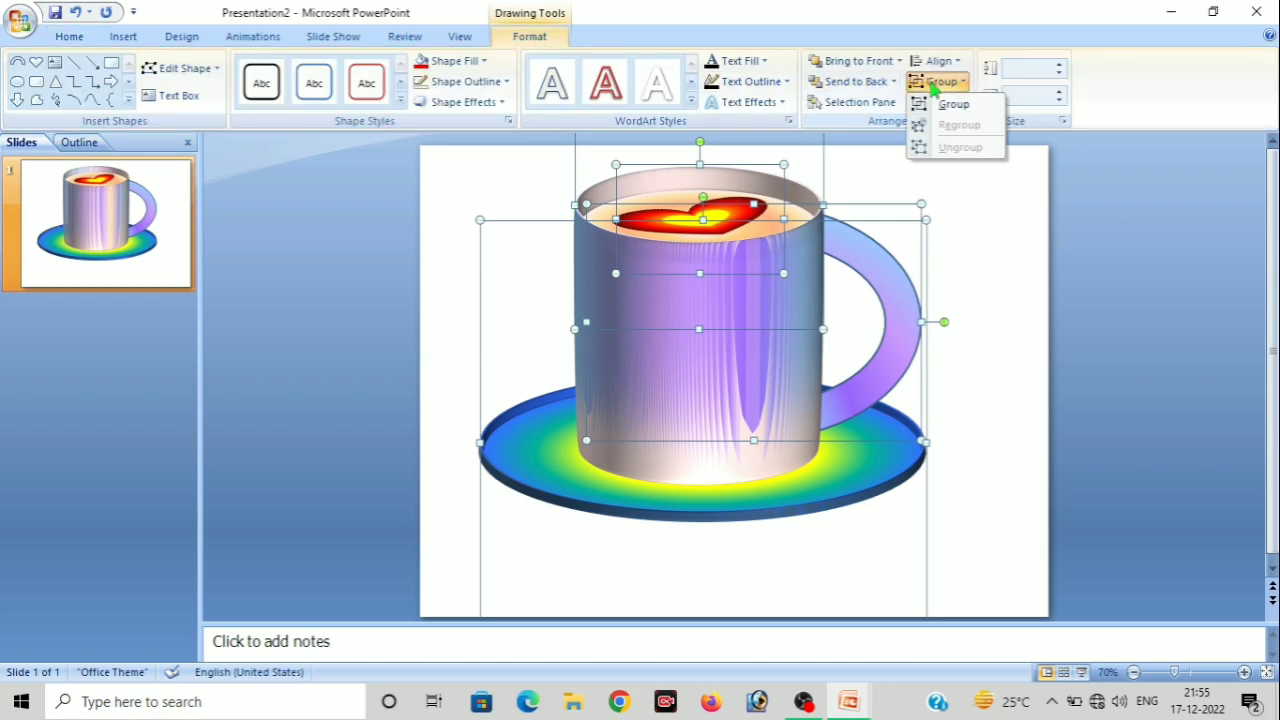
click(953, 104)
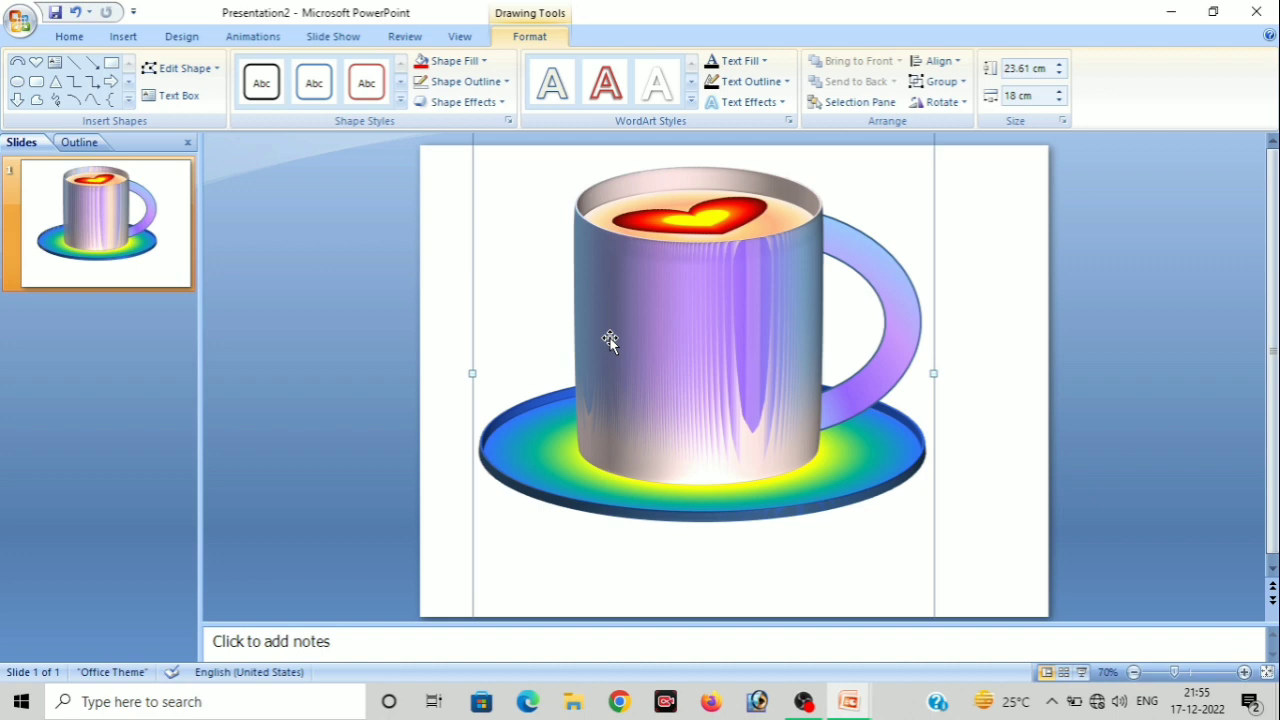
mouse_move(848, 702)
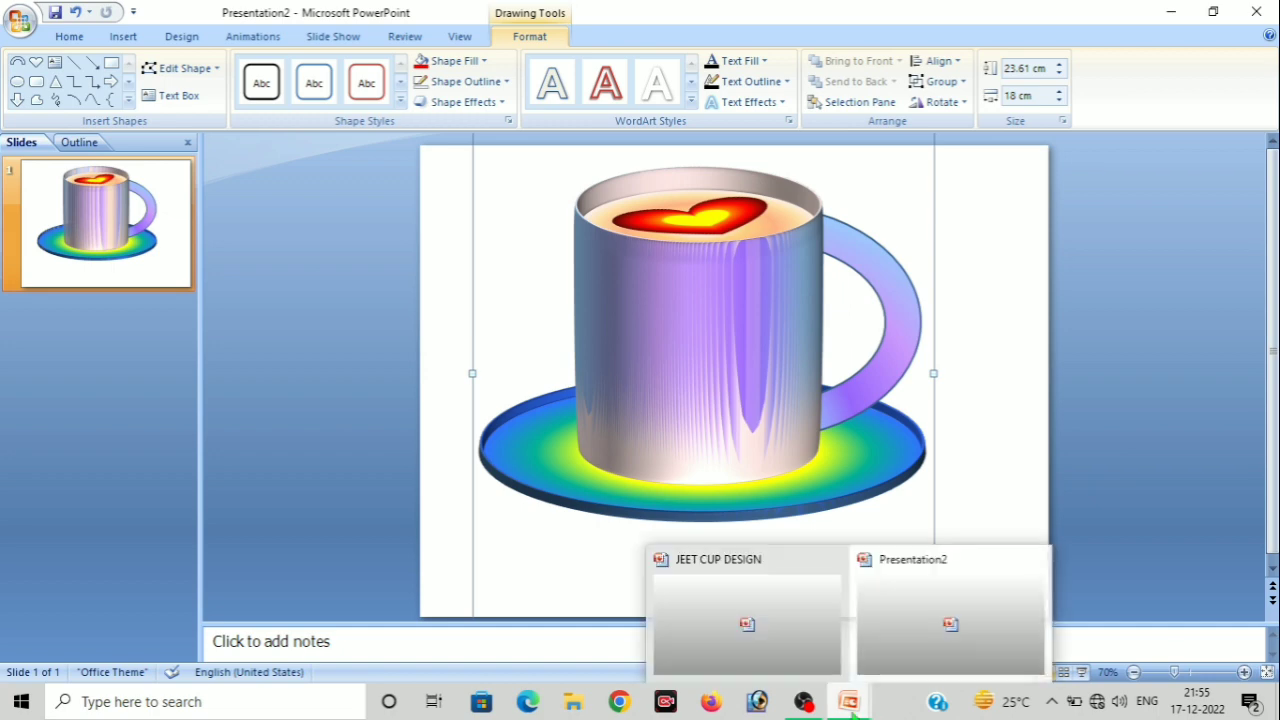
Copy the curved JEET COMPUTER INSTITUTE WordArt from JEET CUP DESIGN and switch to Presentation2
click(737, 612)
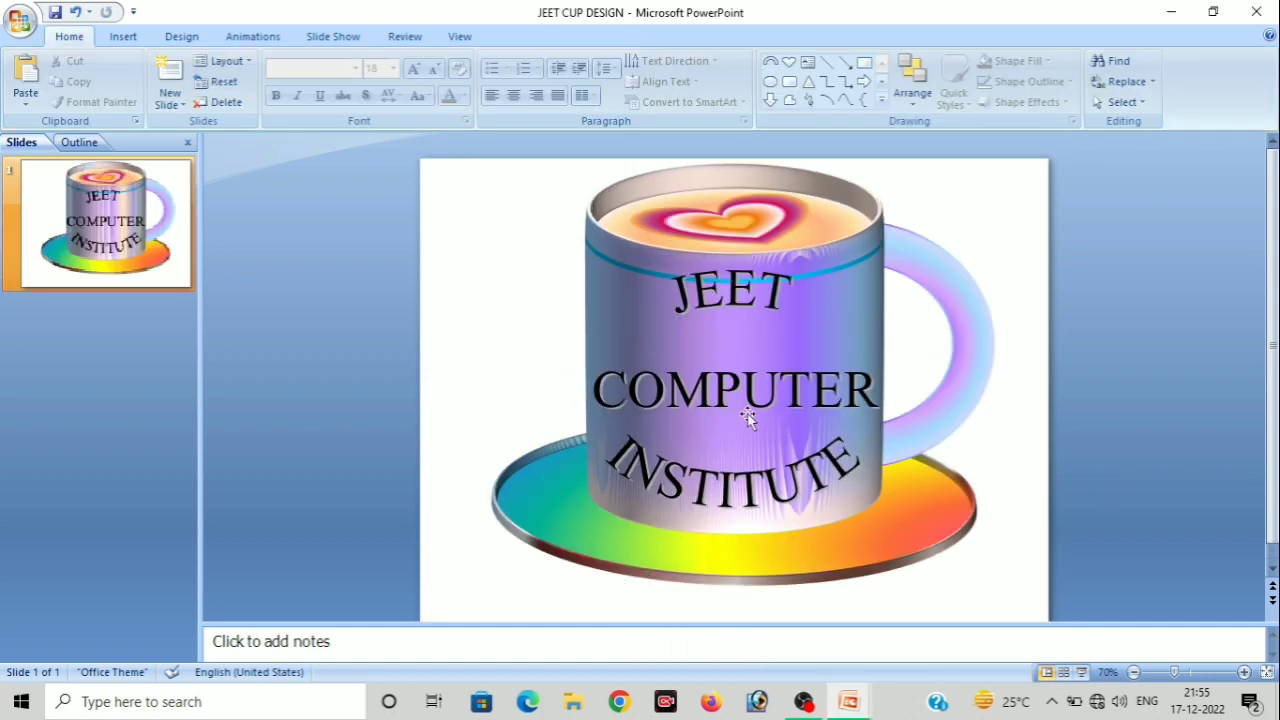
click(656, 388)
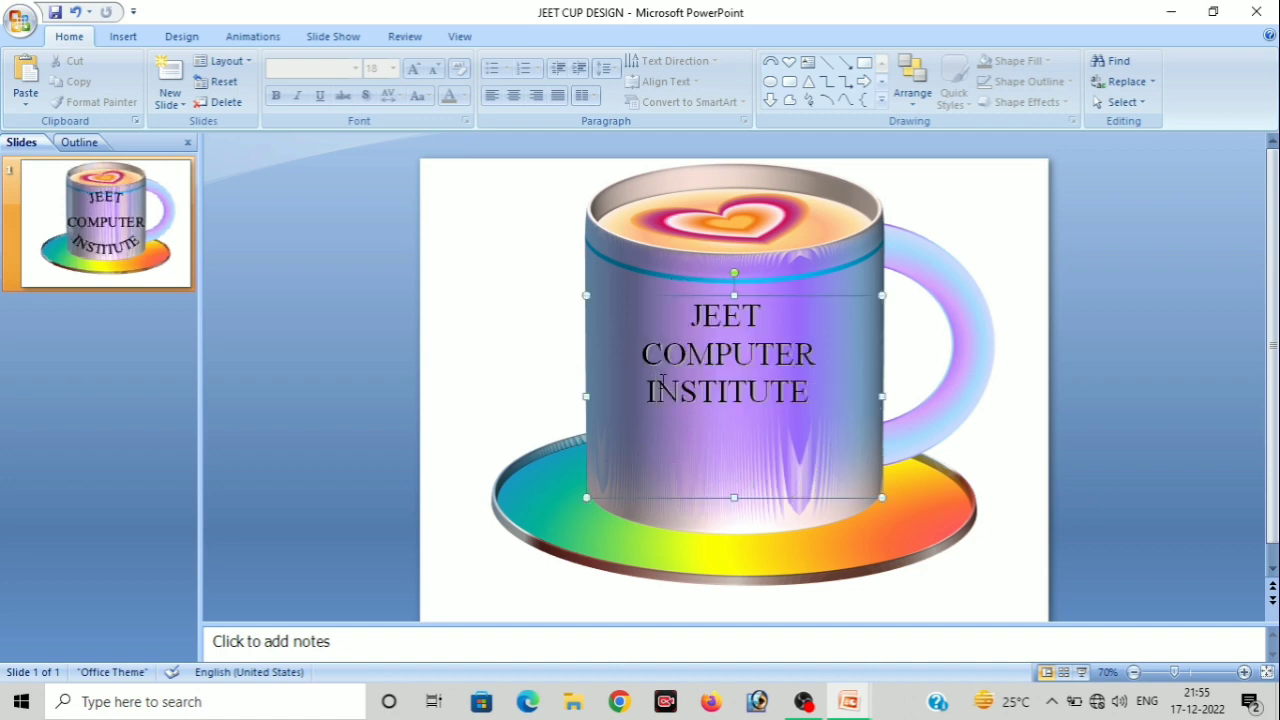
right_click(686, 345)
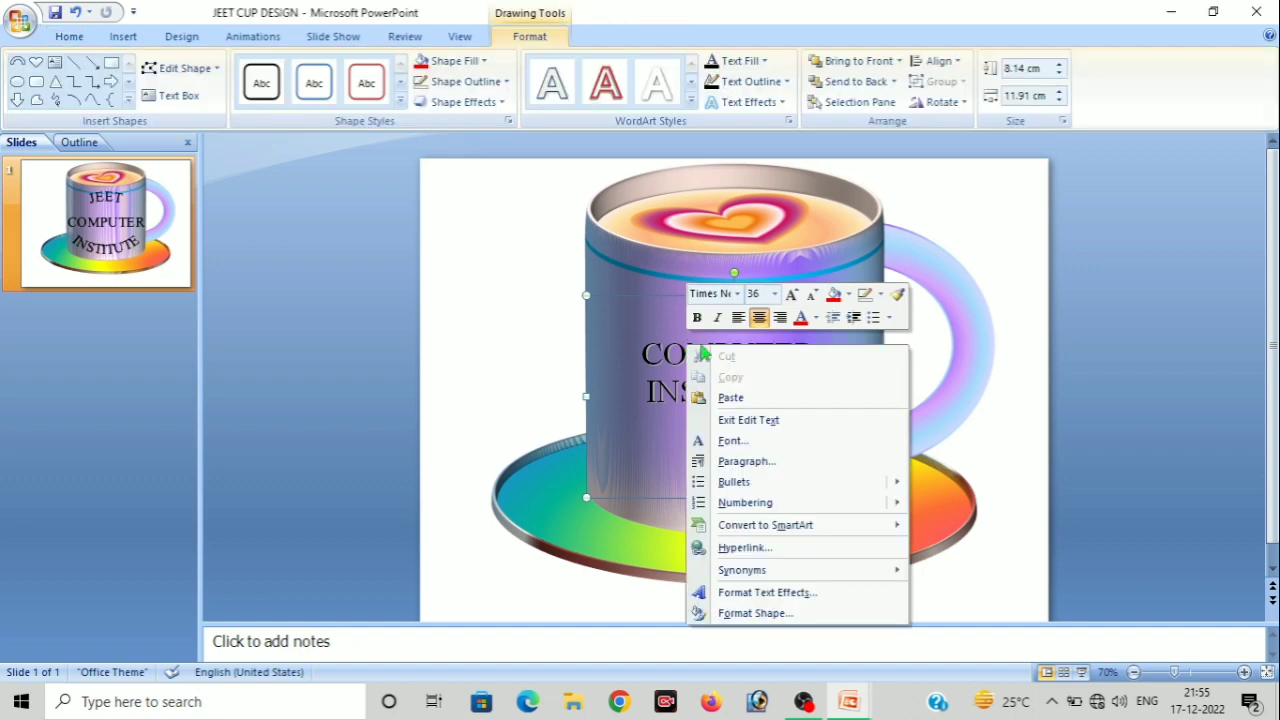
click(629, 298)
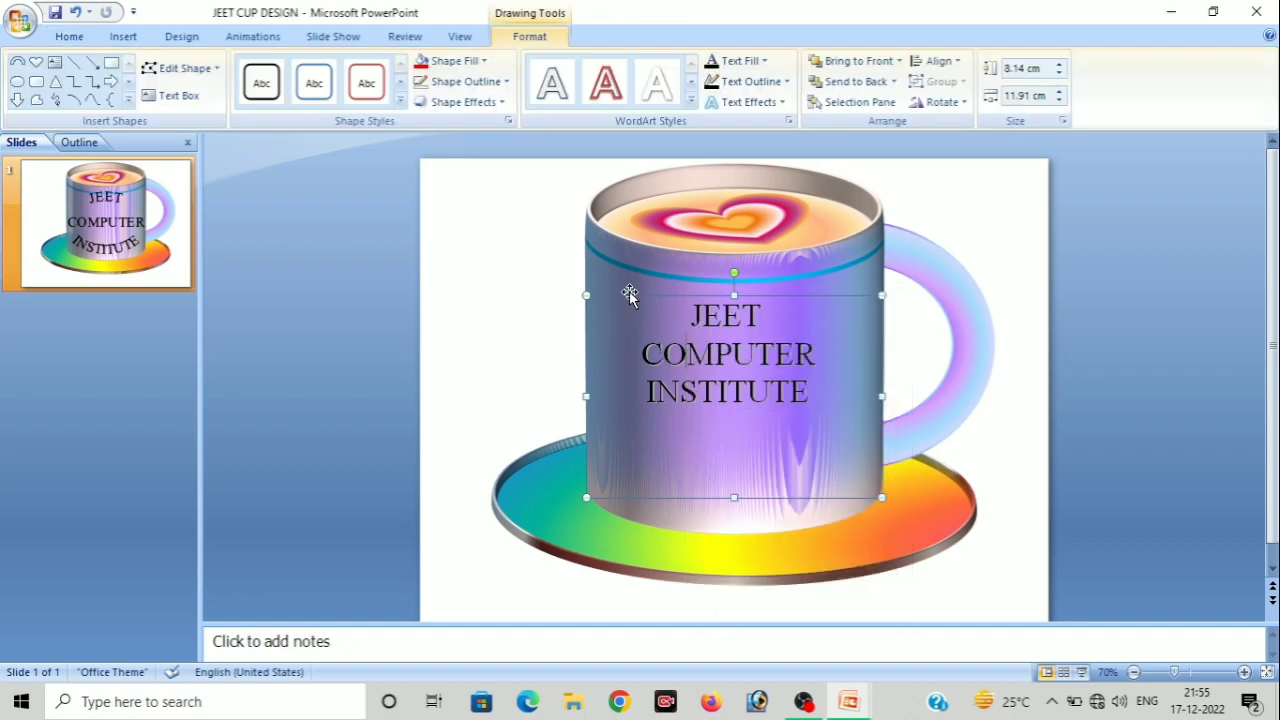
right_click(633, 298)
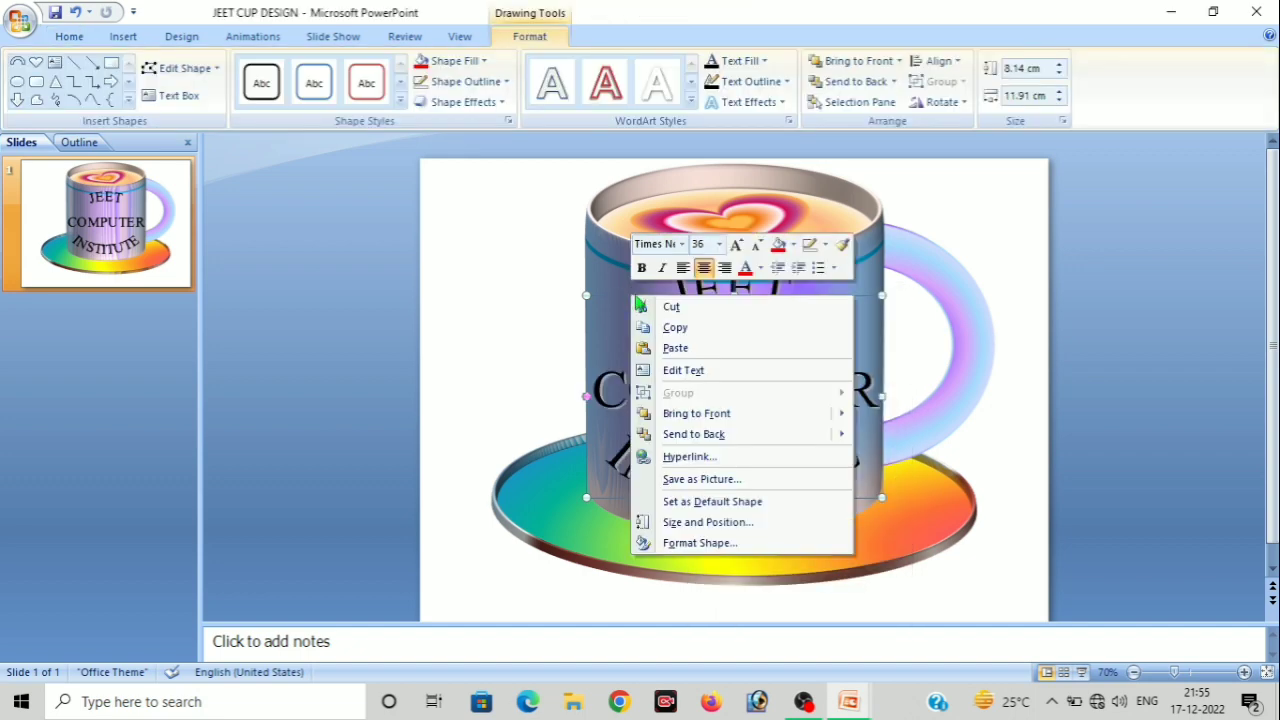
click(676, 329)
mouse_move(848, 701)
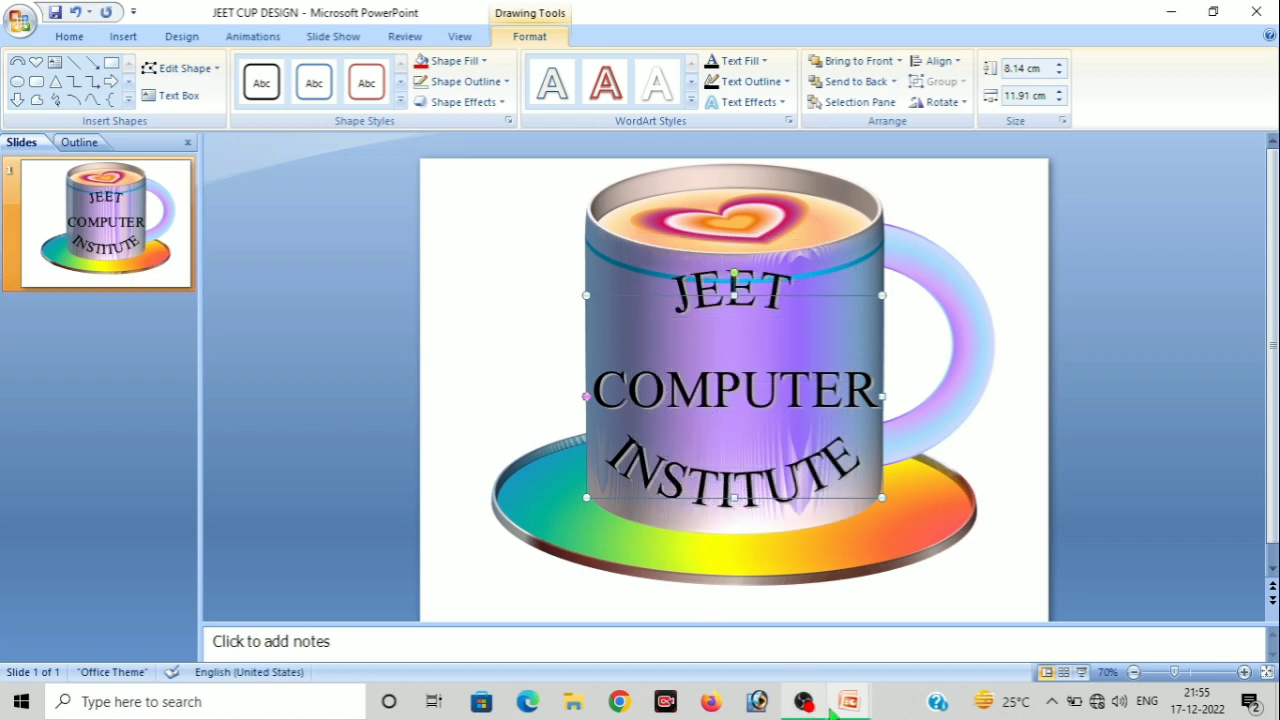
click(908, 640)
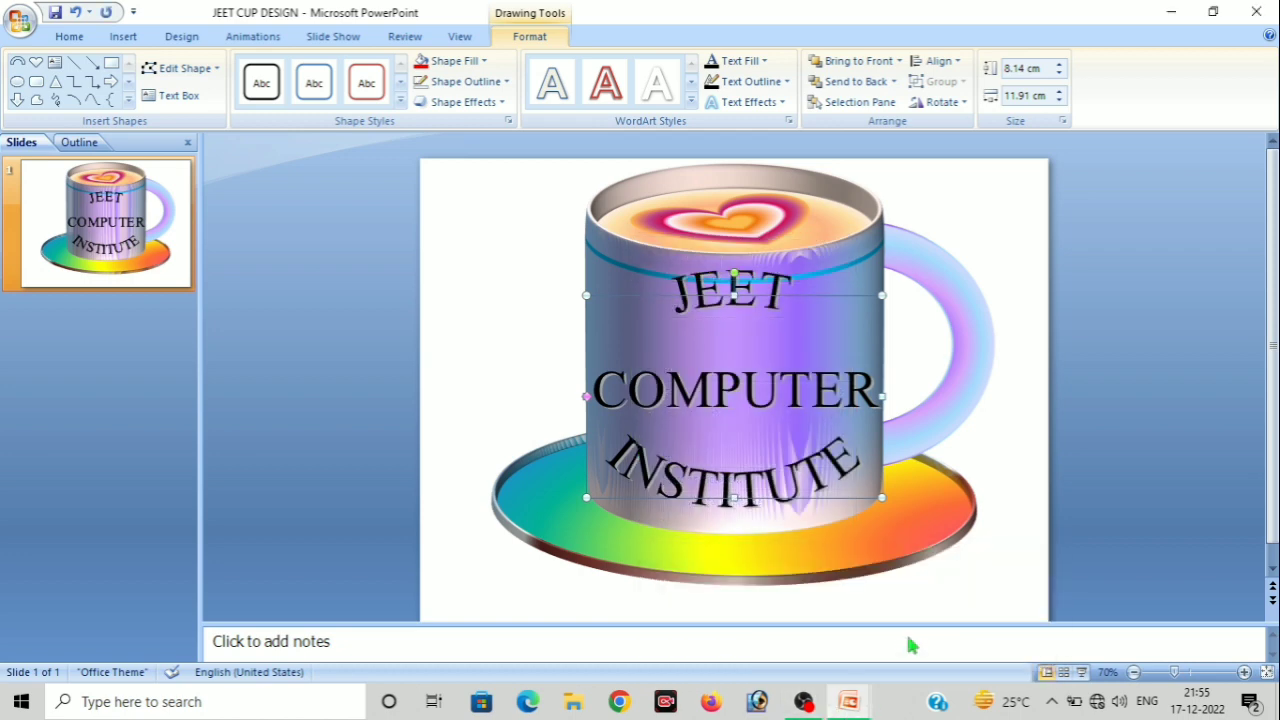
key(ctrl+v)
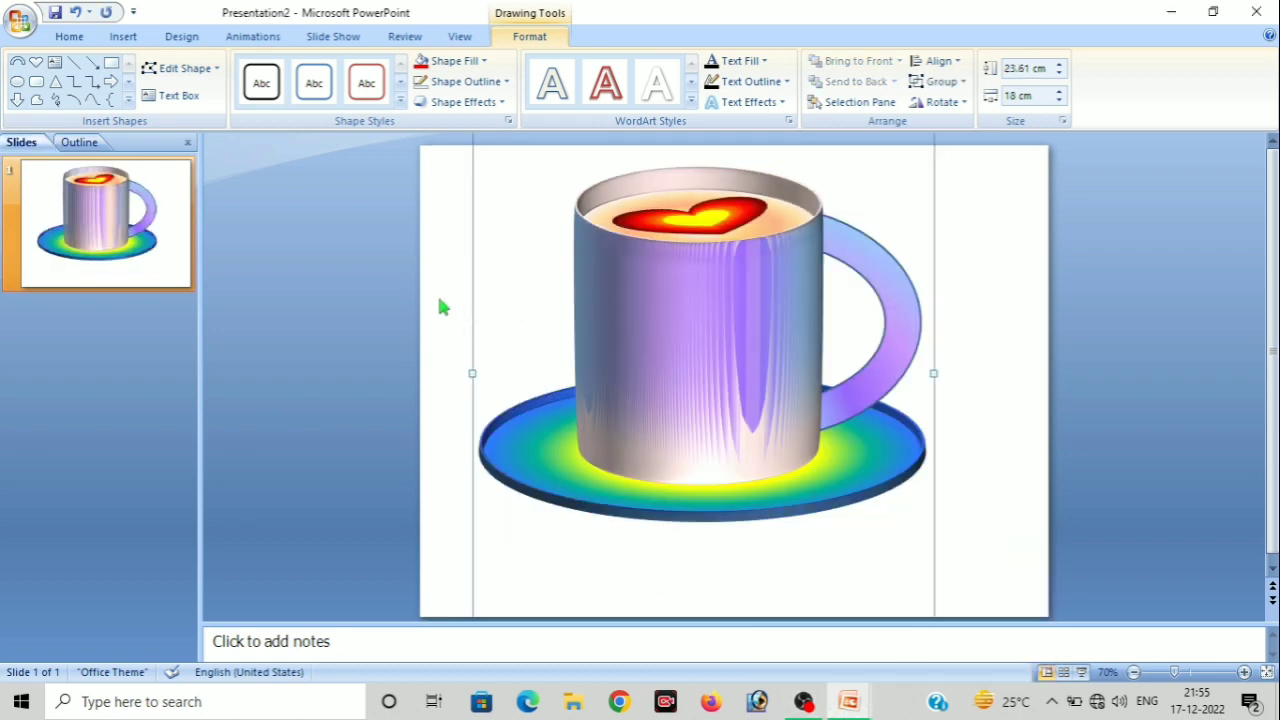
Paste the curved JEET COMPUTER INSTITUTE text onto the slide and nudge it up and left
click(439, 299)
right_click(439, 299)
click(487, 350)
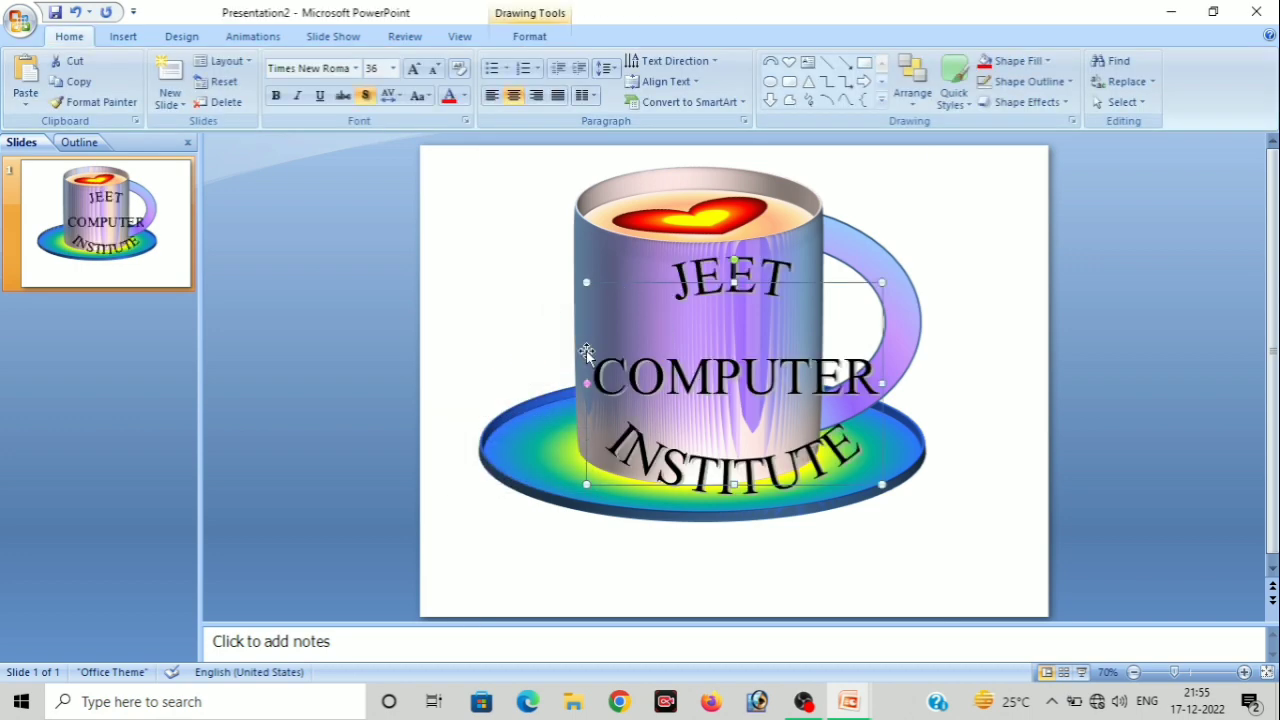
key(Up)
key(Up)
key(Up)
key(Left)
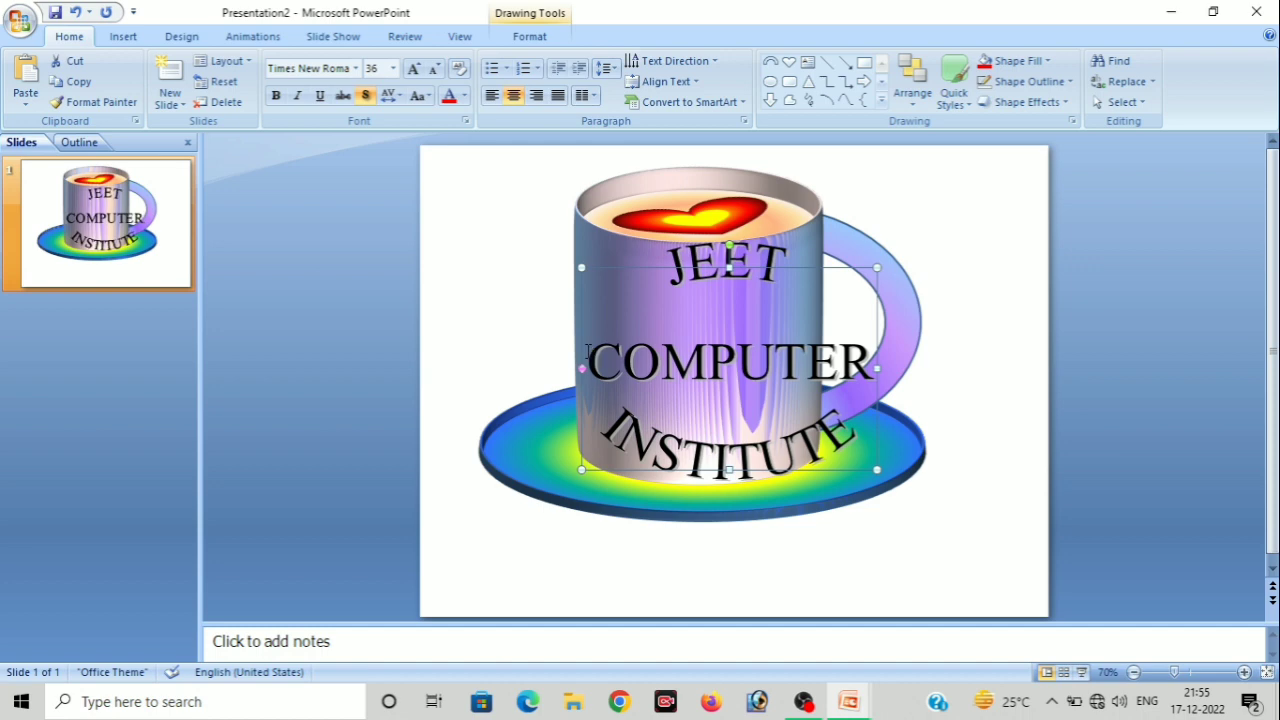
key(Left)
key(Left)
key(Left)
key(Left)
key(Left)
key(Left)
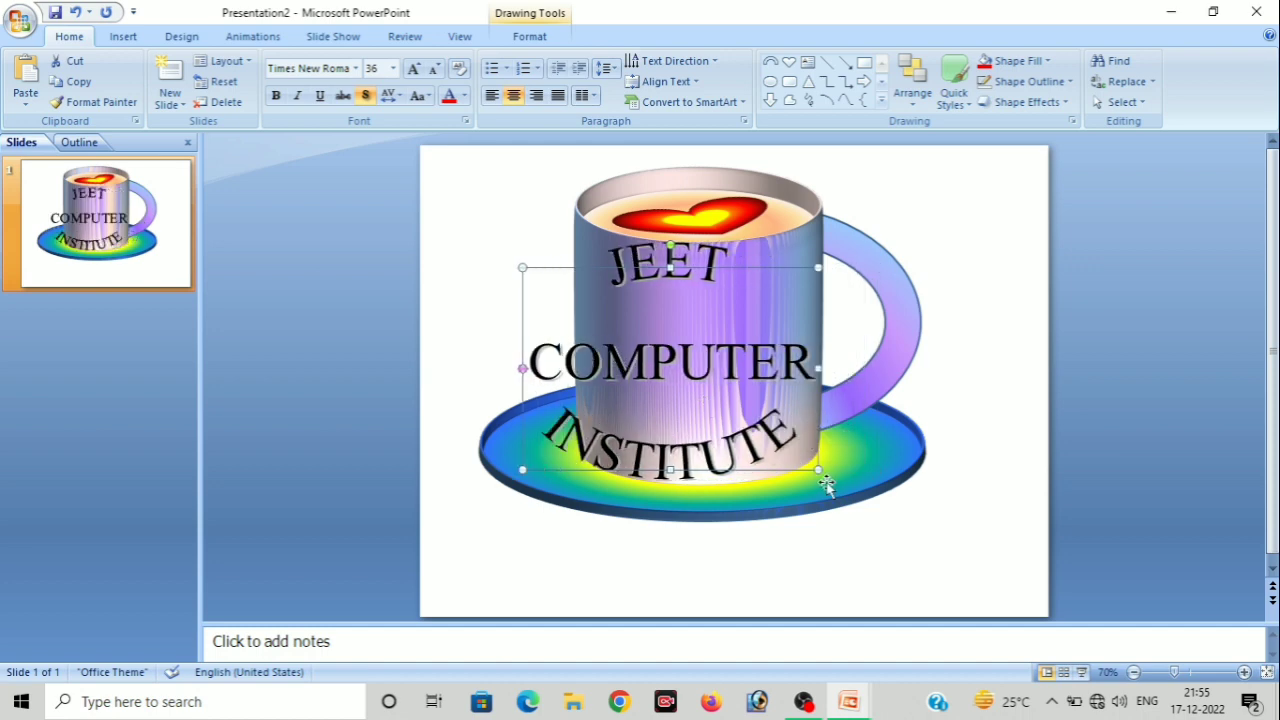
Resize the text box narrower and nudge it until it sits centred on the mug body
drag(818, 470, 828, 435)
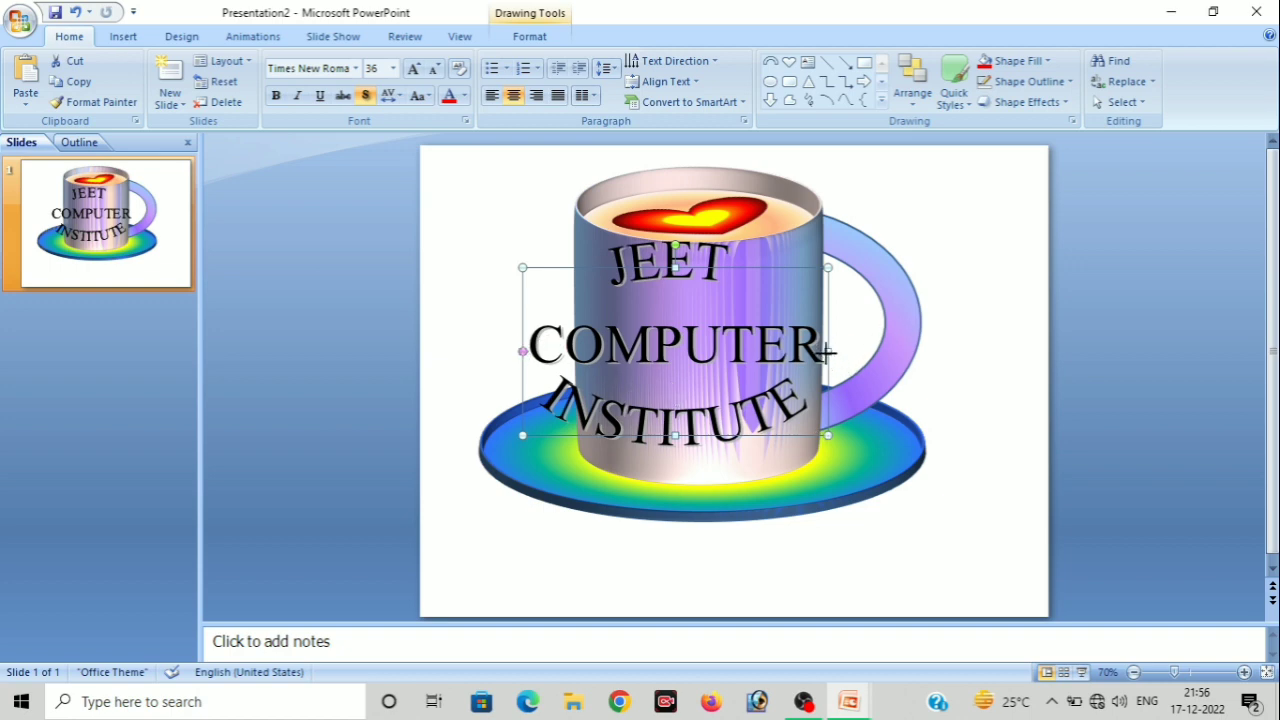
drag(828, 352, 788, 353)
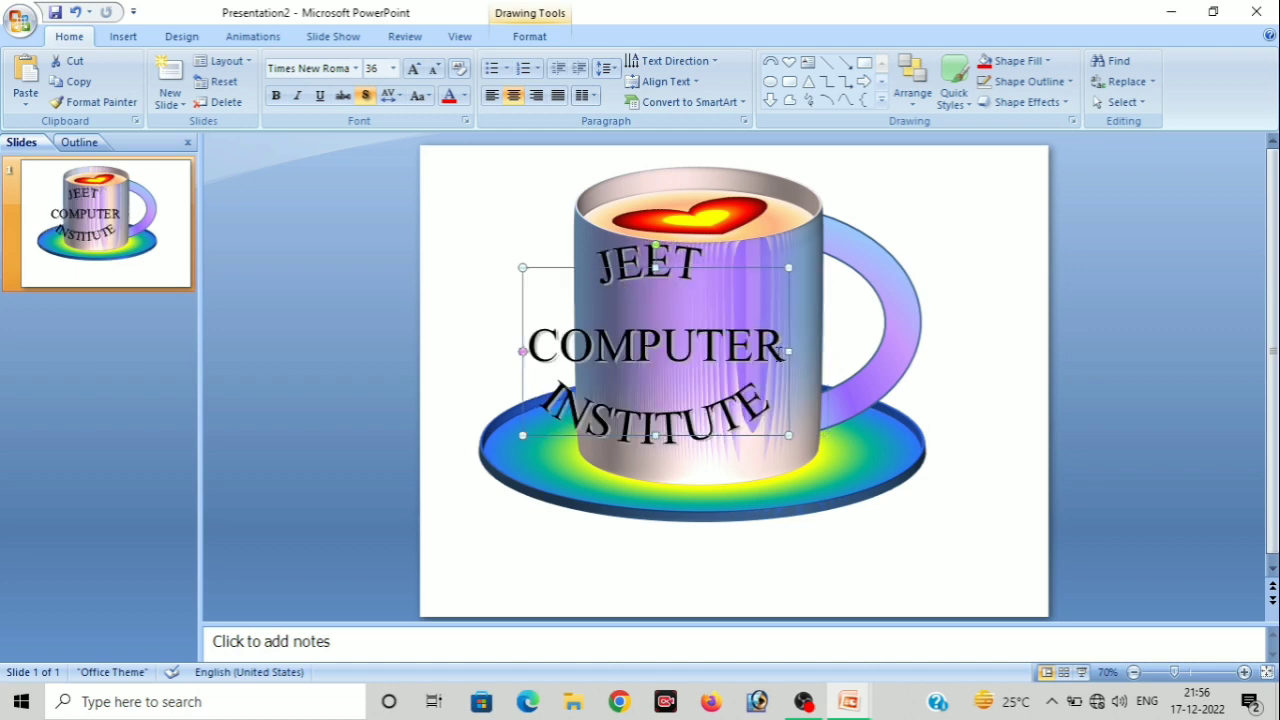
key(Right)
key(Right)
key(Right)
key(Right)
key(Right)
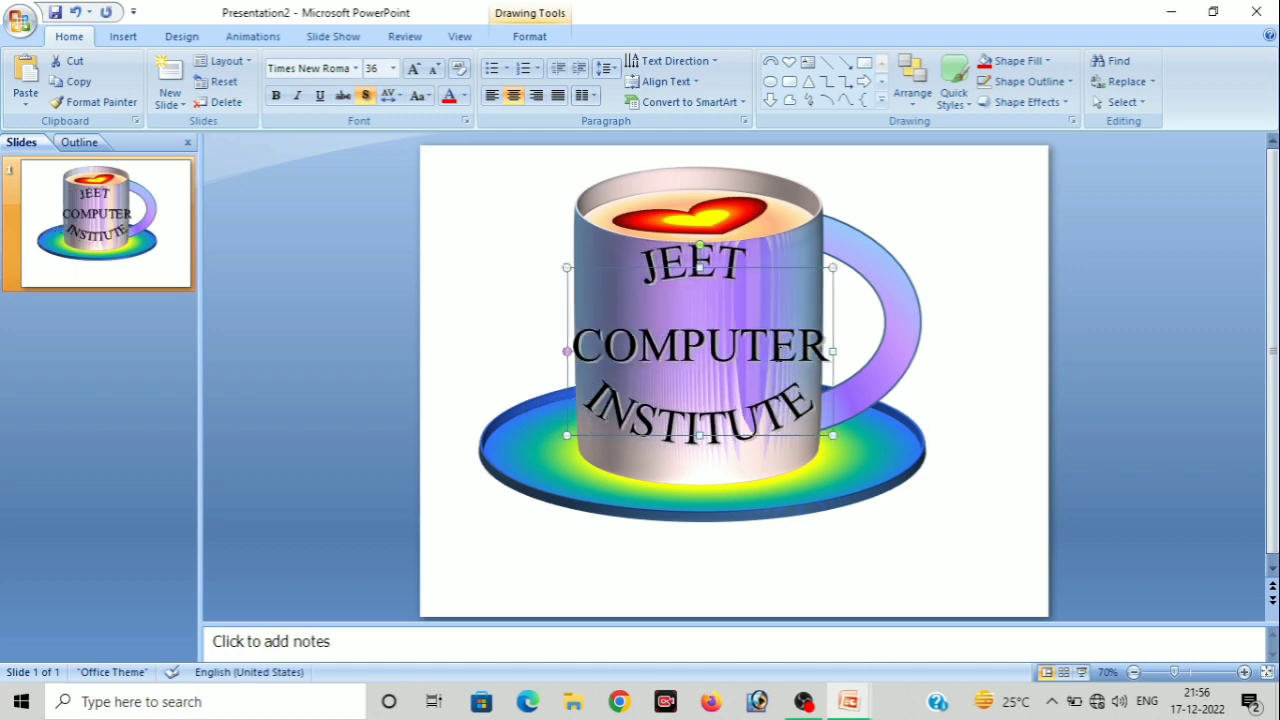
key(Down)
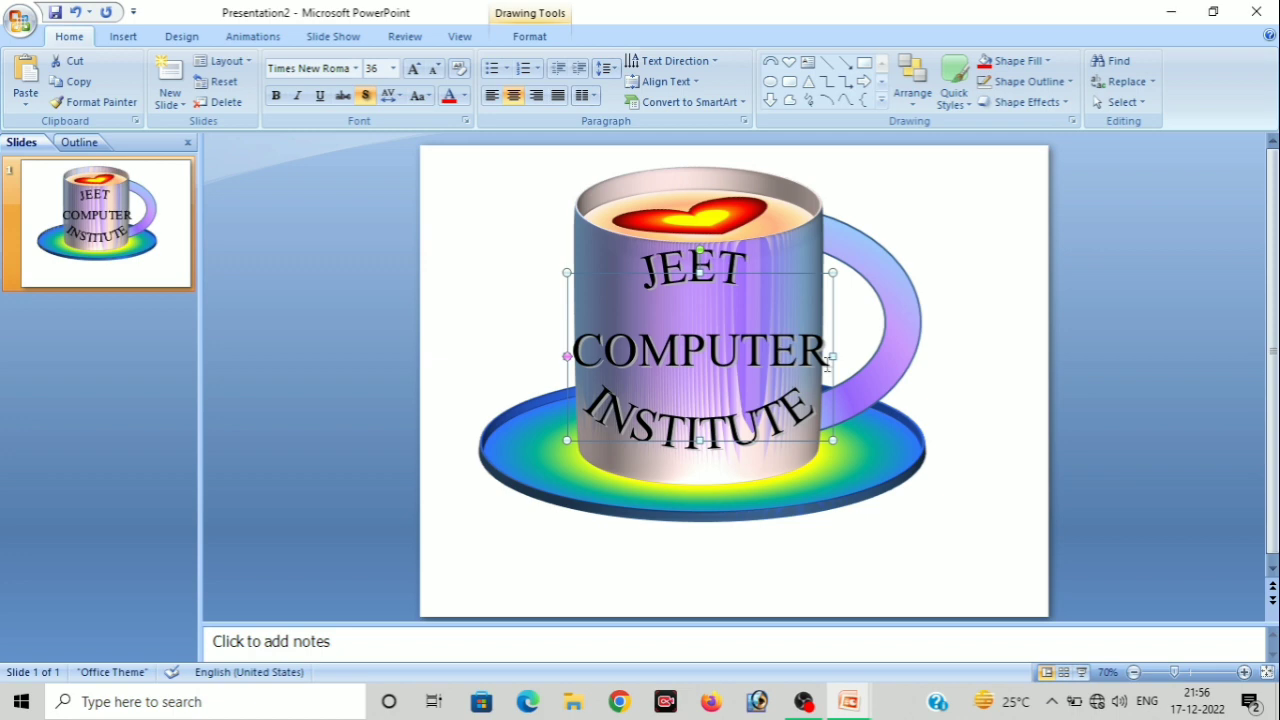
drag(831, 354, 820, 355)
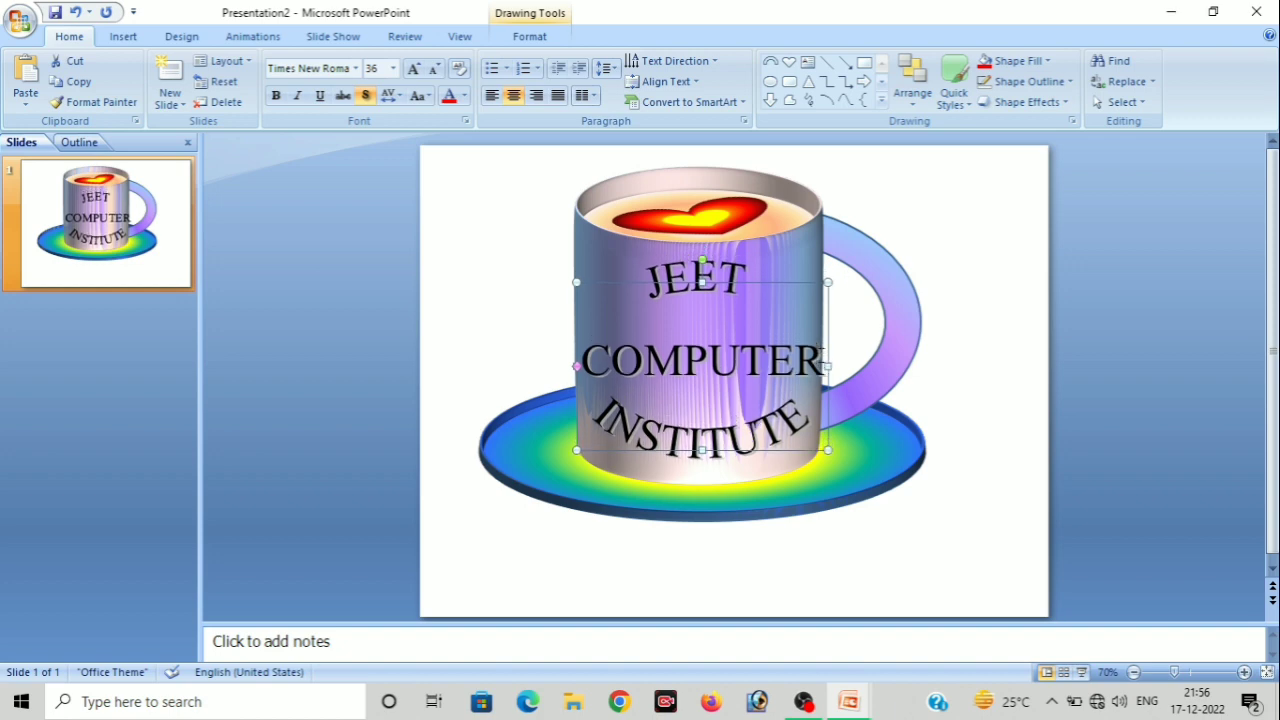
key(Down)
key(Down)
key(Left)
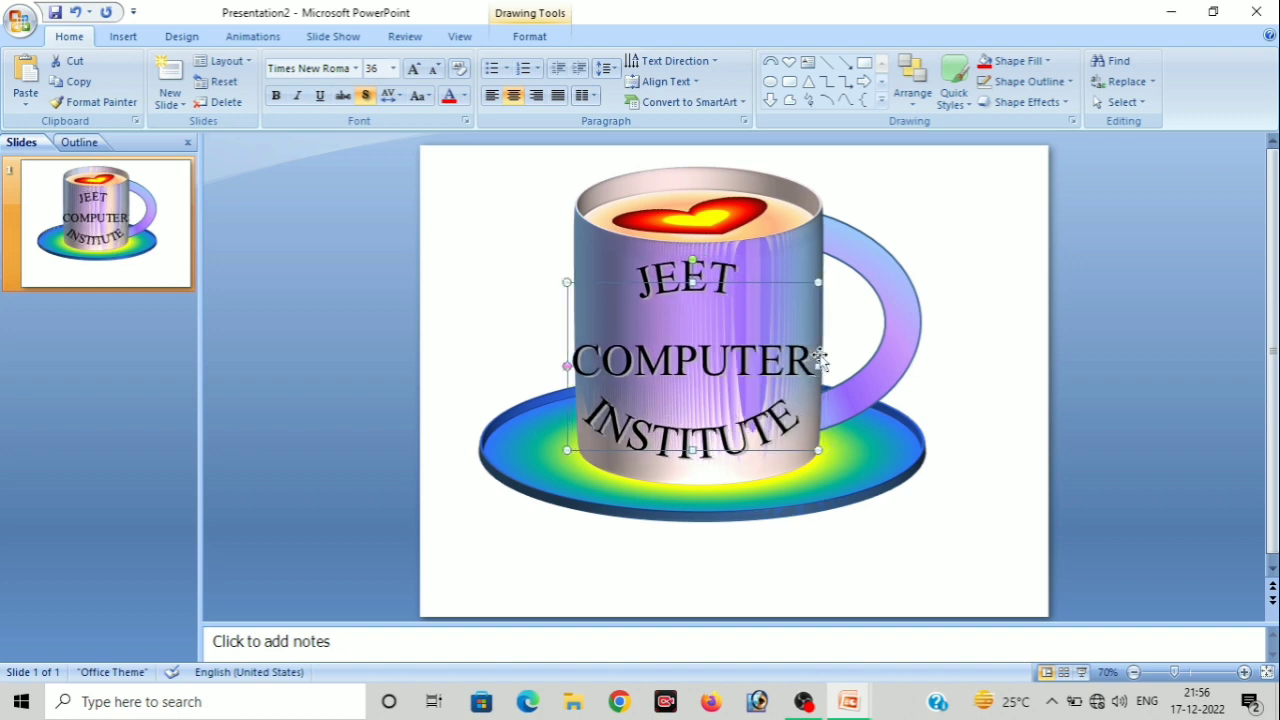
key(Right)
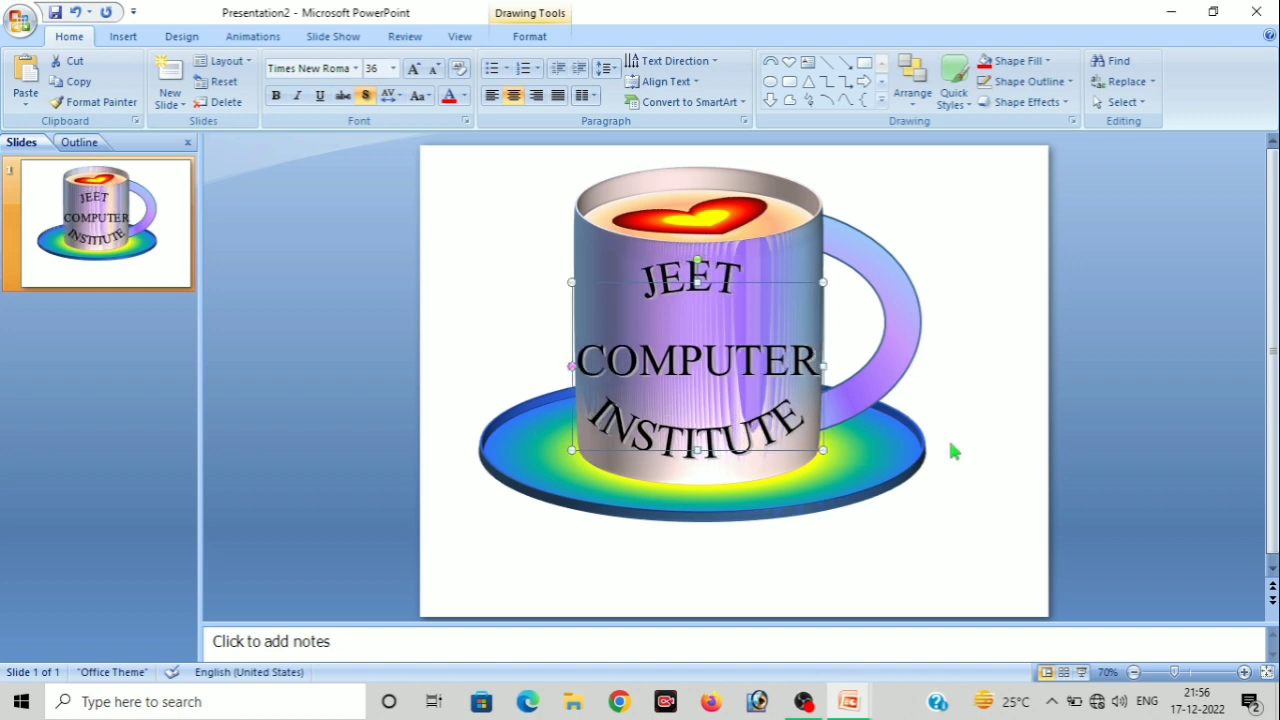
click(978, 410)
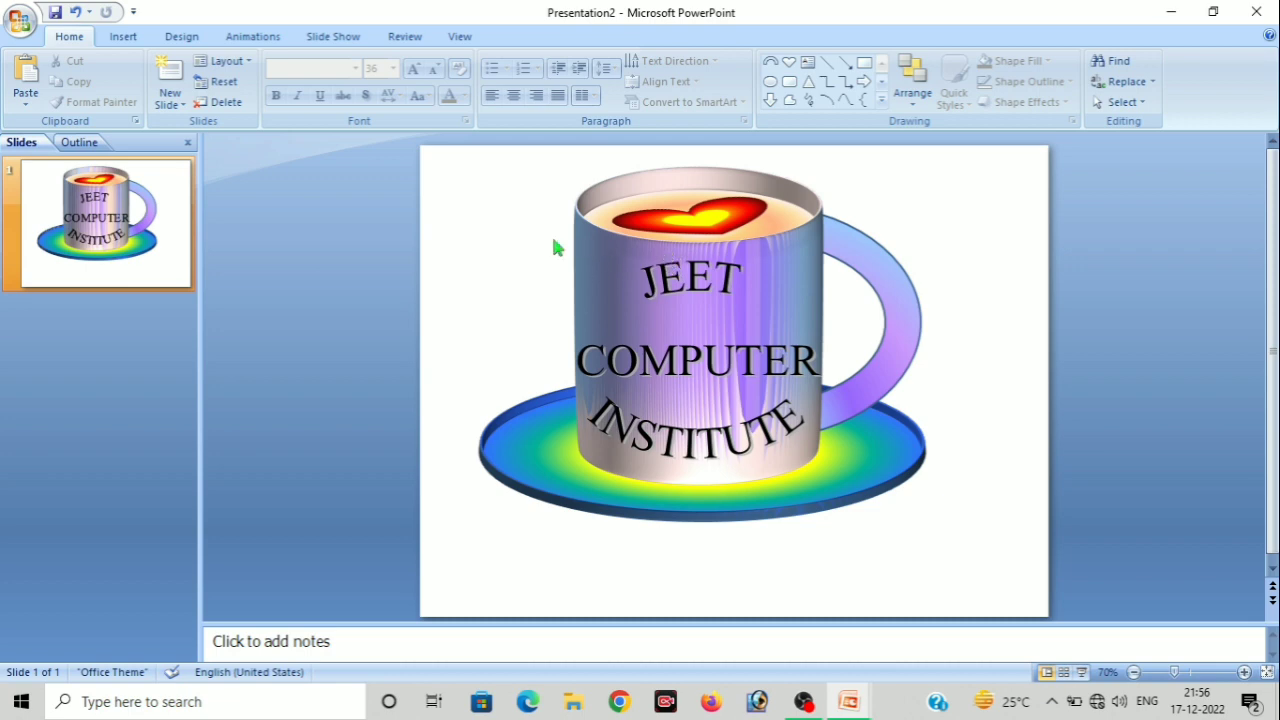
Select the mug body inside the group and open its full Format Shape settings
click(612, 246)
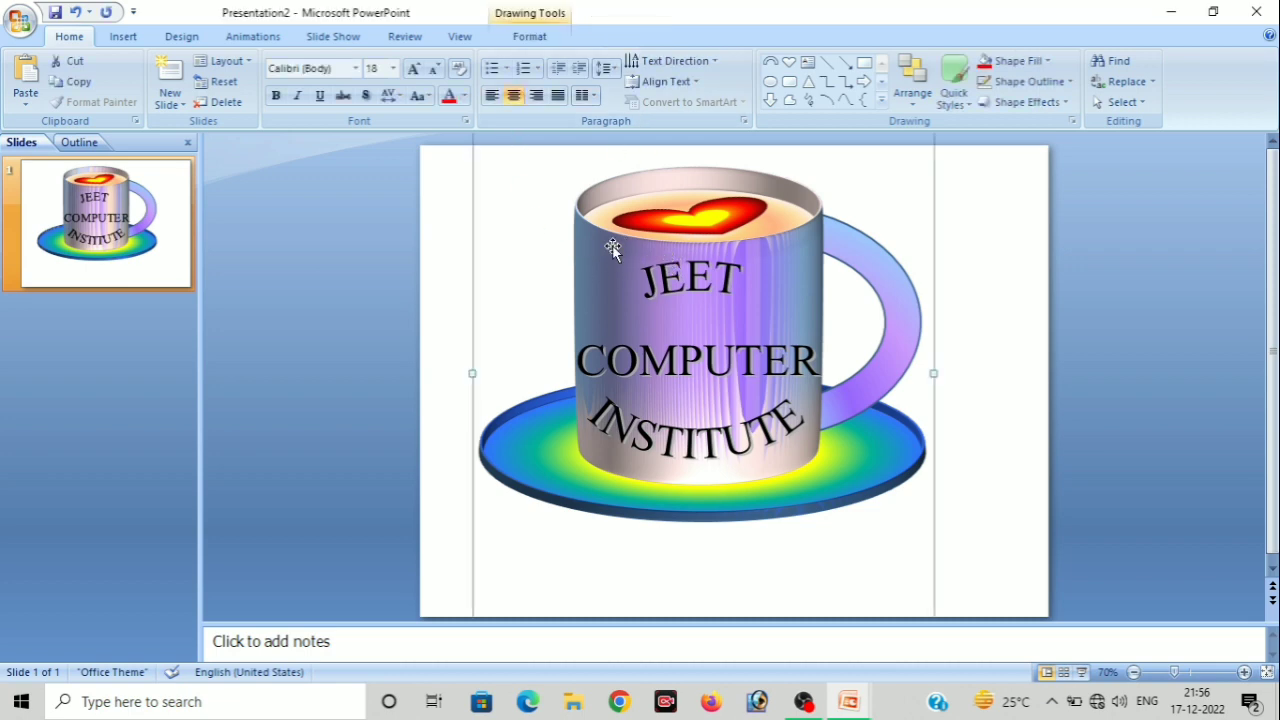
double_click(612, 246)
click(612, 246)
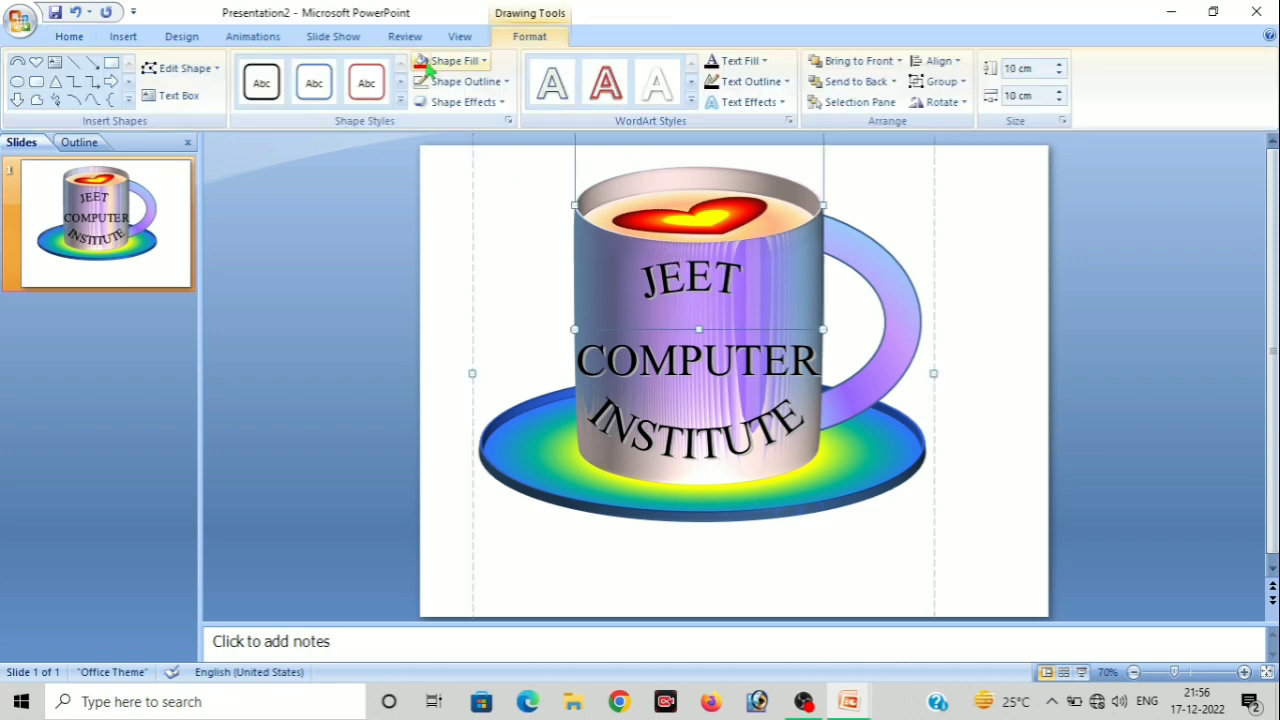
click(497, 106)
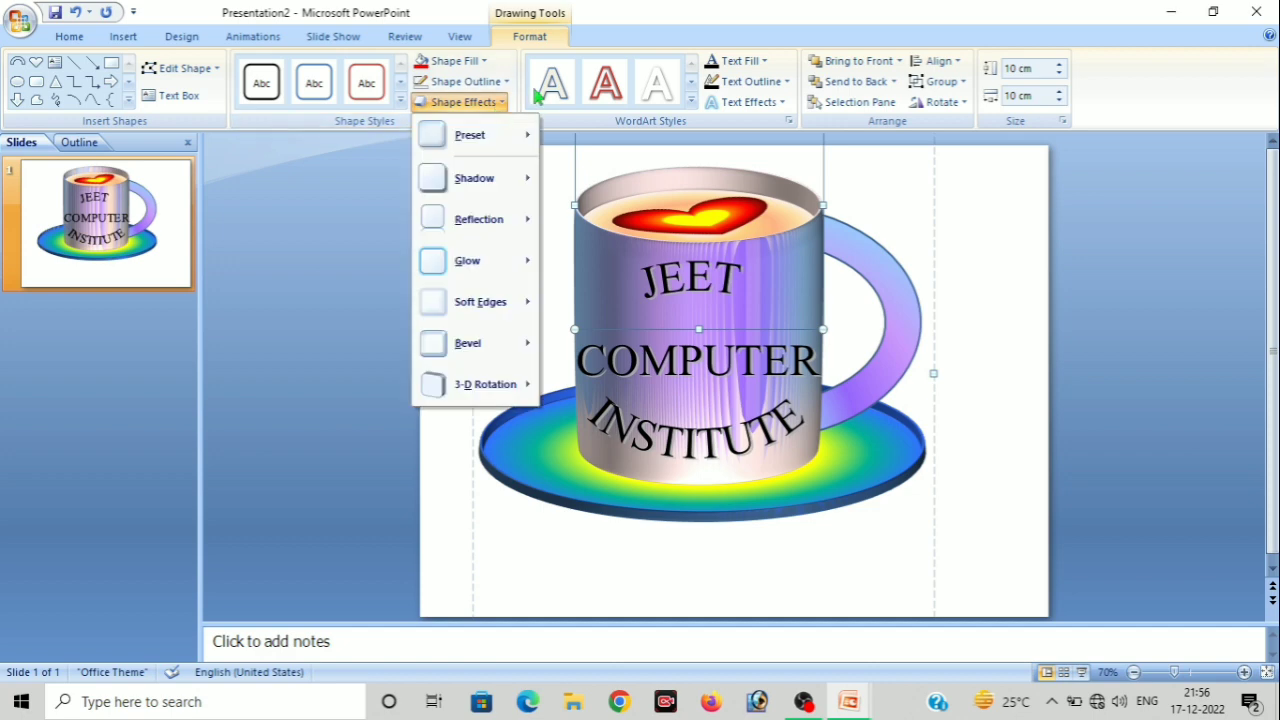
mouse_move(485, 384)
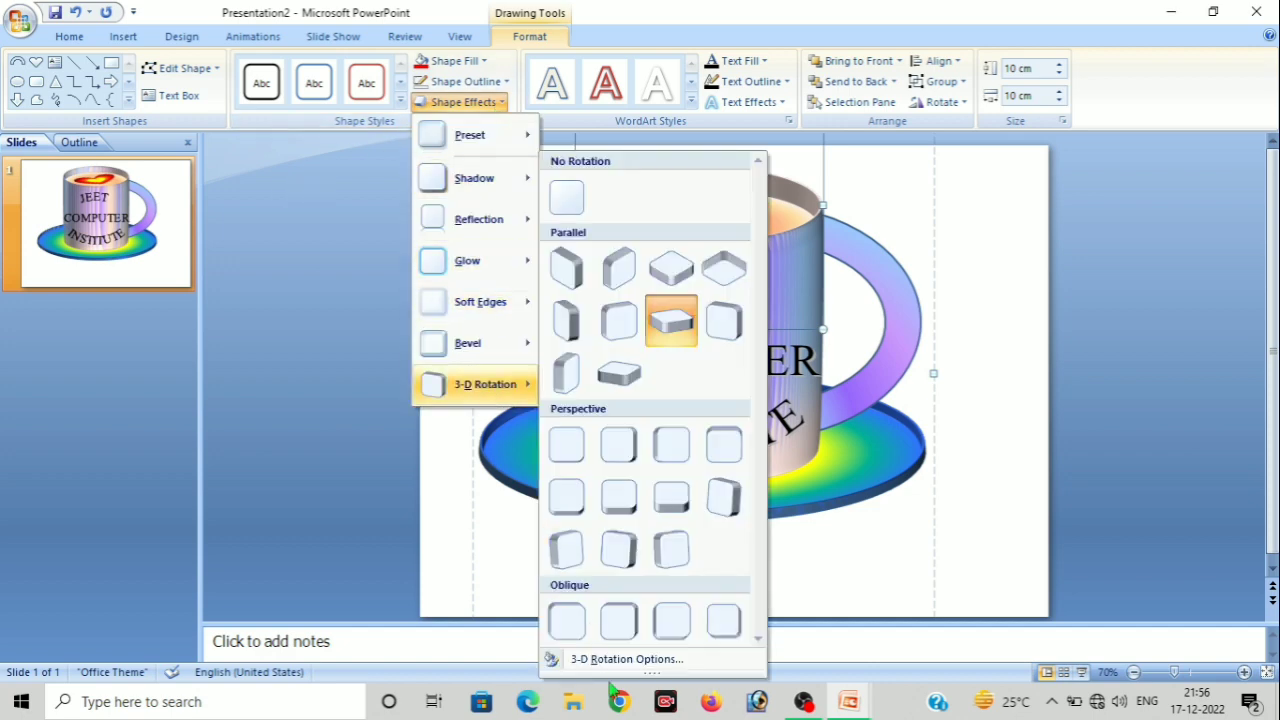
click(600, 665)
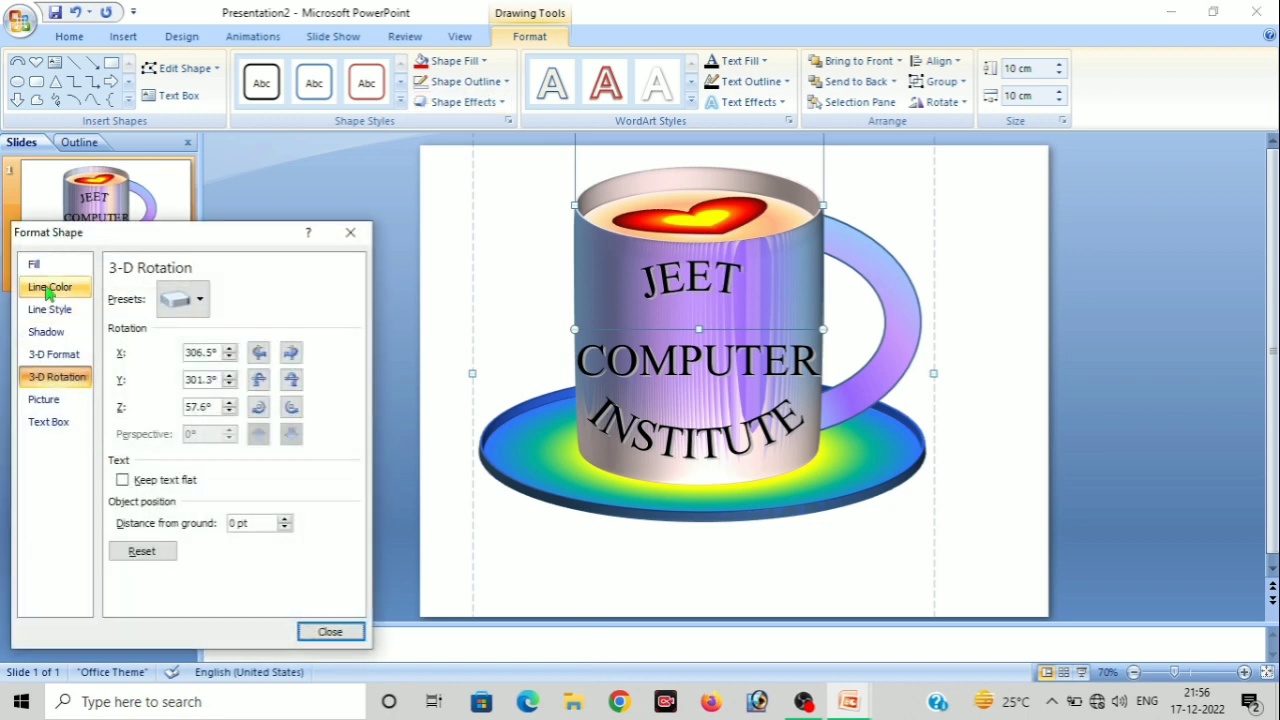
Give the mug body a solid outline with 0% transparency
click(48, 290)
click(136, 314)
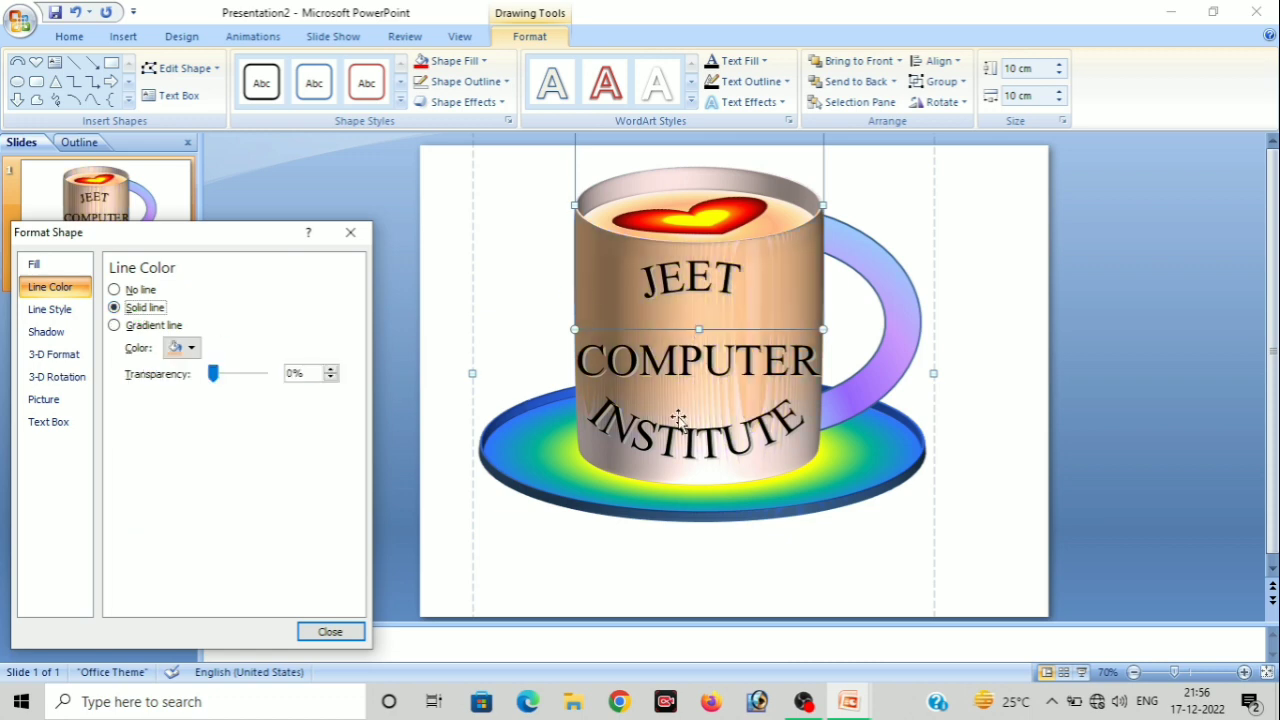
click(50, 313)
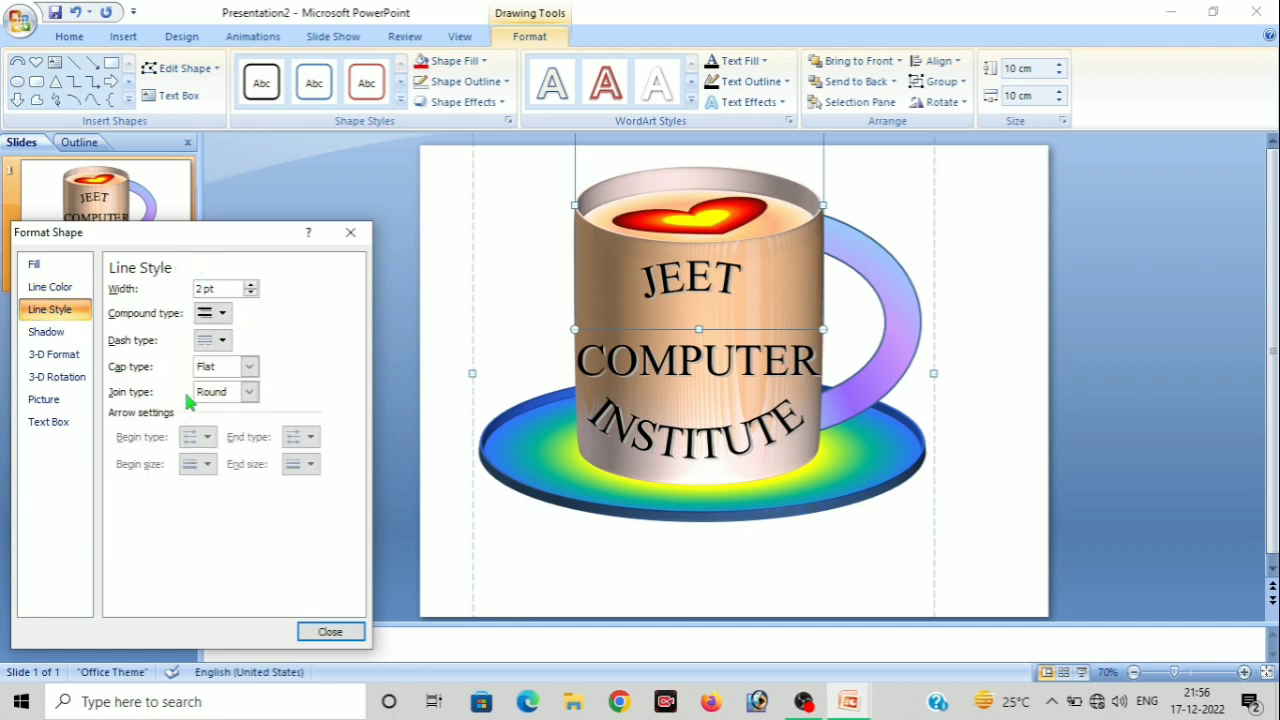
click(57, 286)
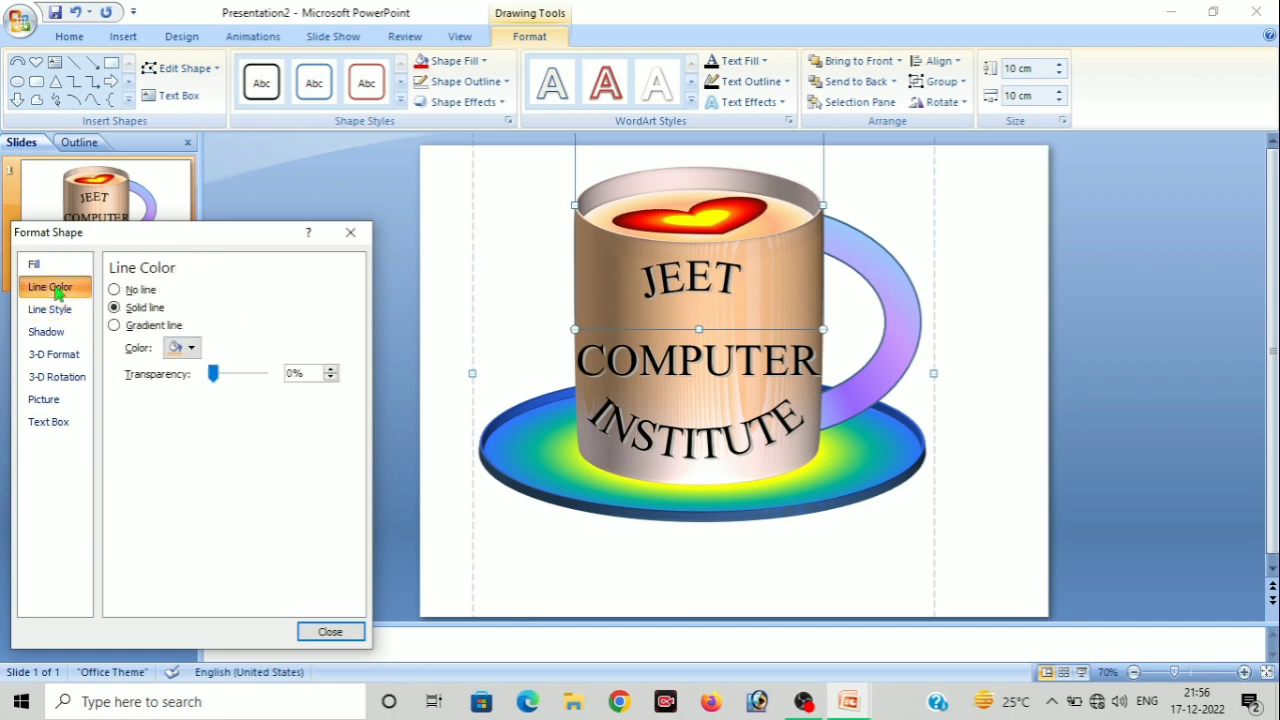
click(331, 370)
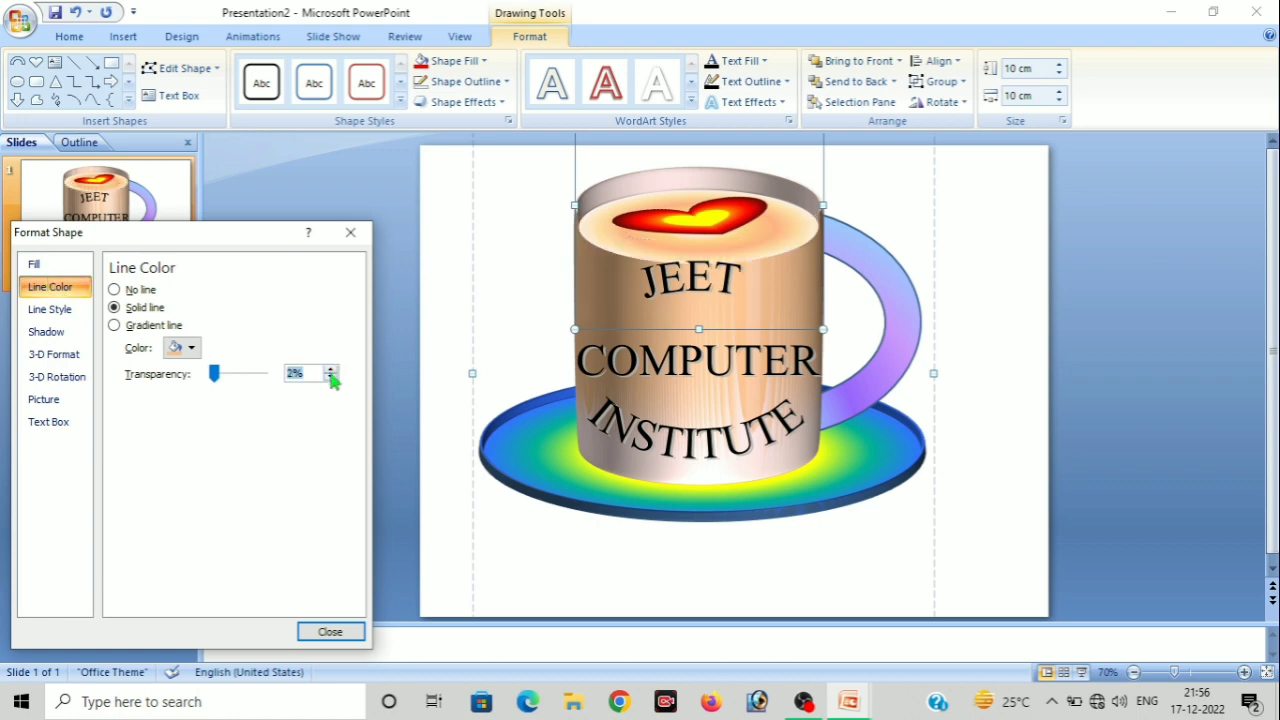
click(331, 377)
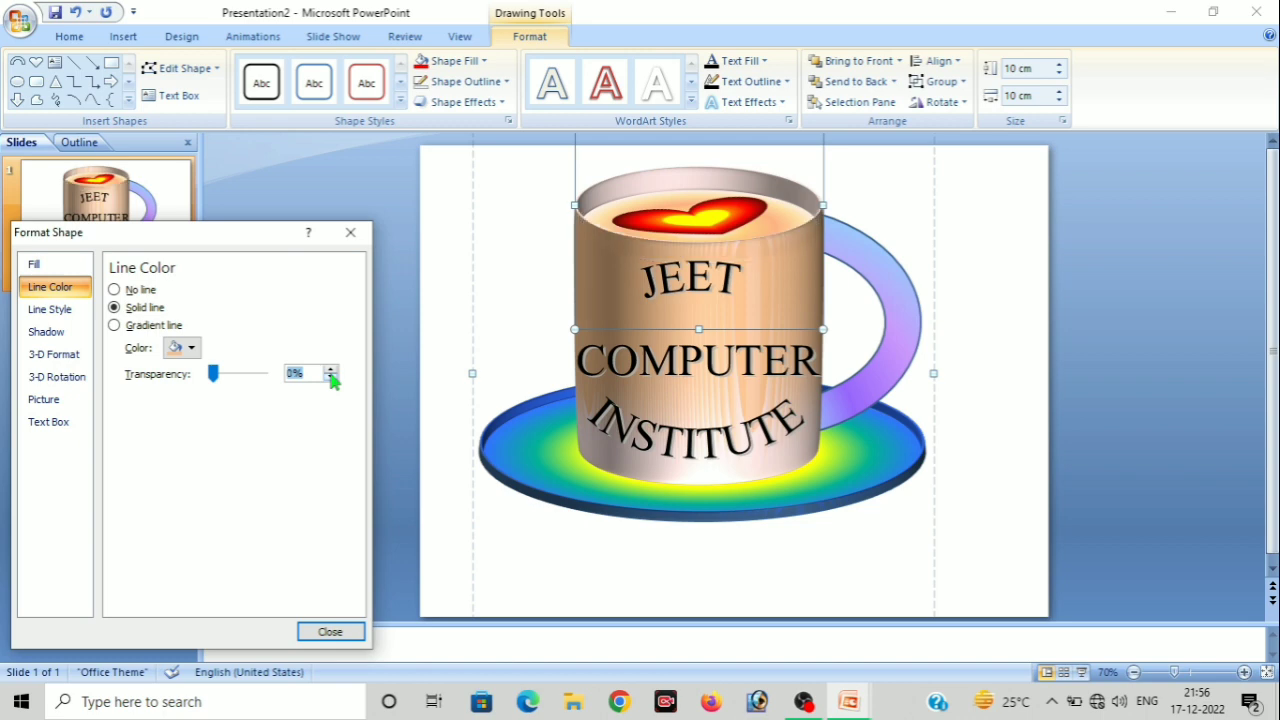
Adjust the mug's wood-gradient first stop position, settling it back at 15%
click(67, 266)
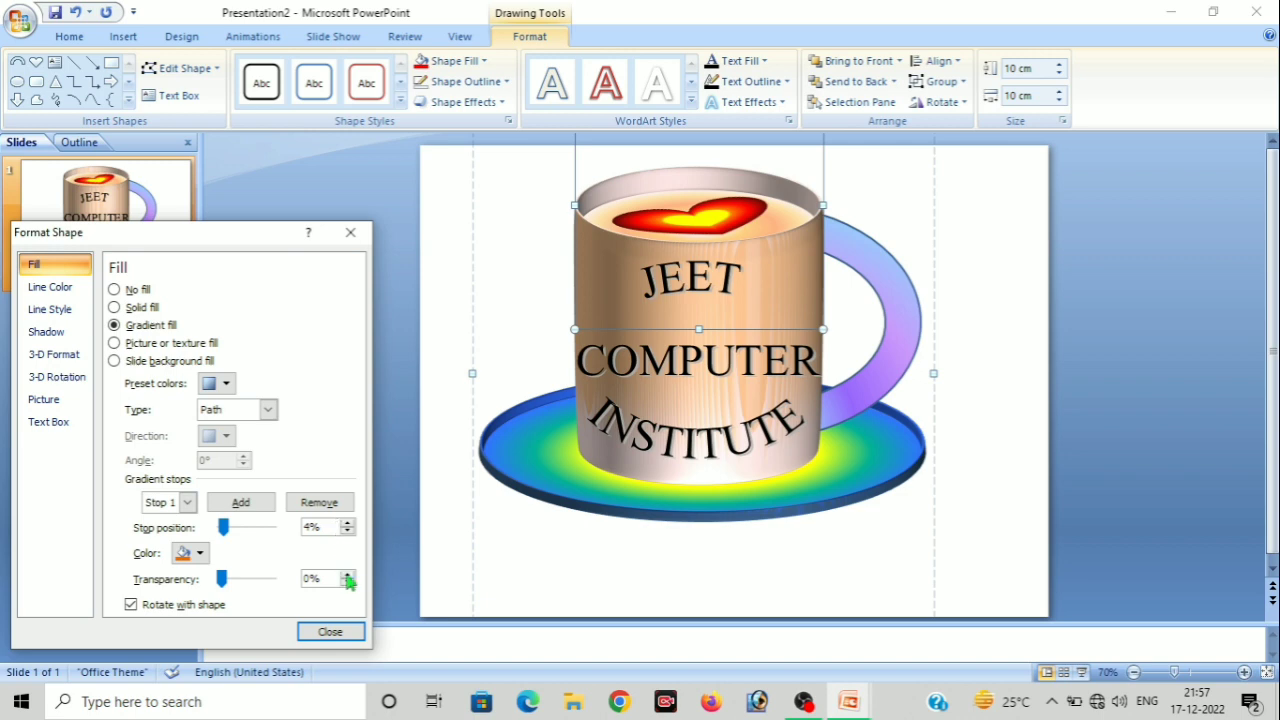
click(347, 577)
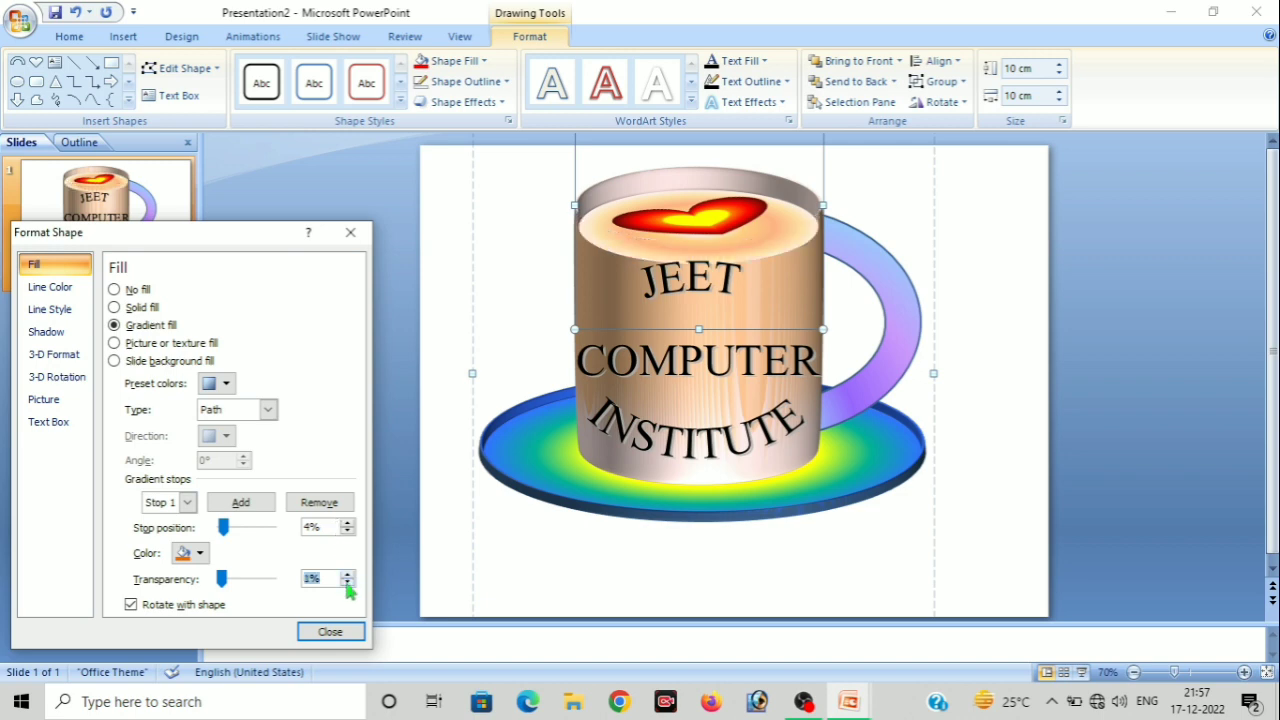
click(347, 523)
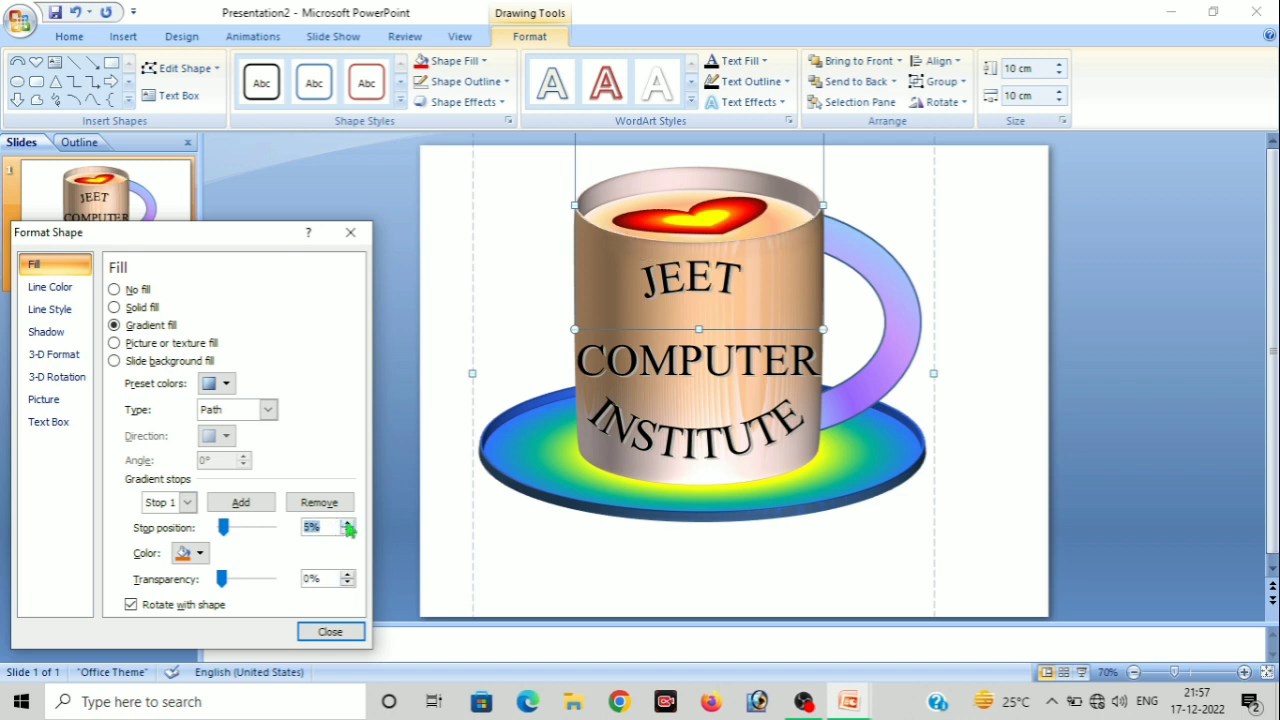
click(347, 523)
click(347, 523)
click(347, 523)
click(347, 523)
click(347, 523)
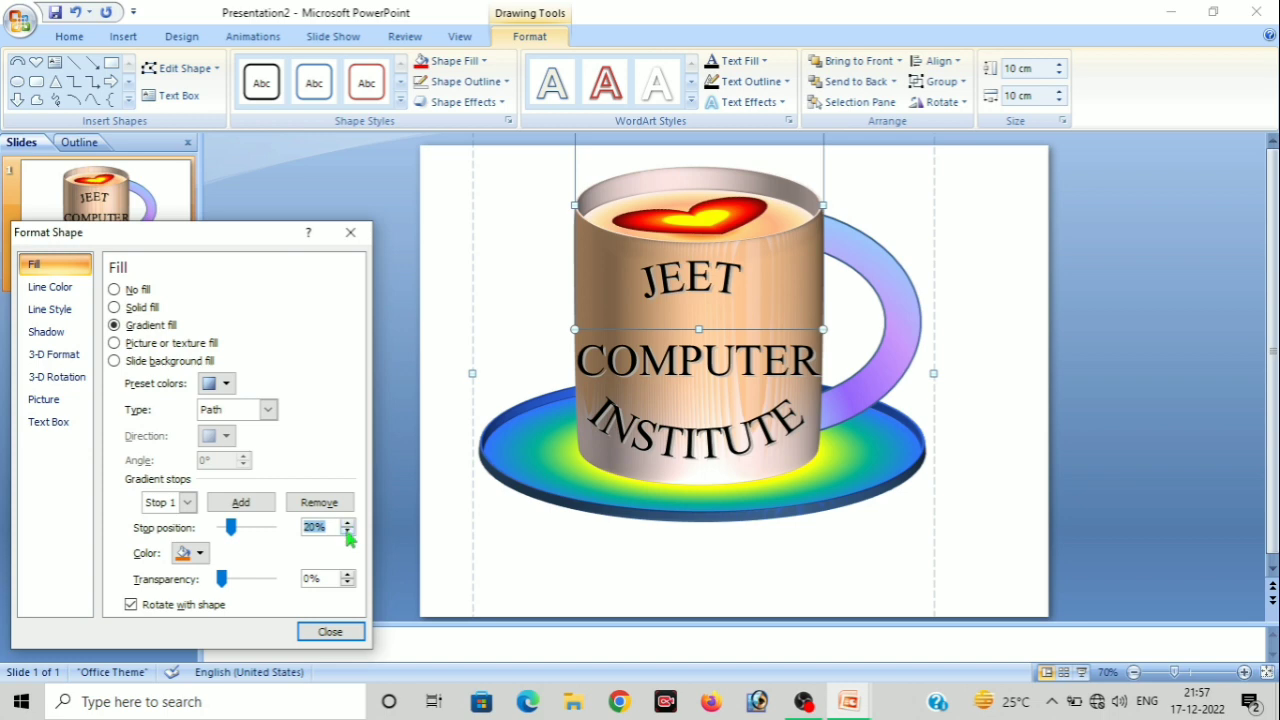
click(347, 532)
click(347, 532)
click(347, 532)
click(347, 532)
click(347, 532)
click(347, 532)
click(347, 532)
click(350, 232)
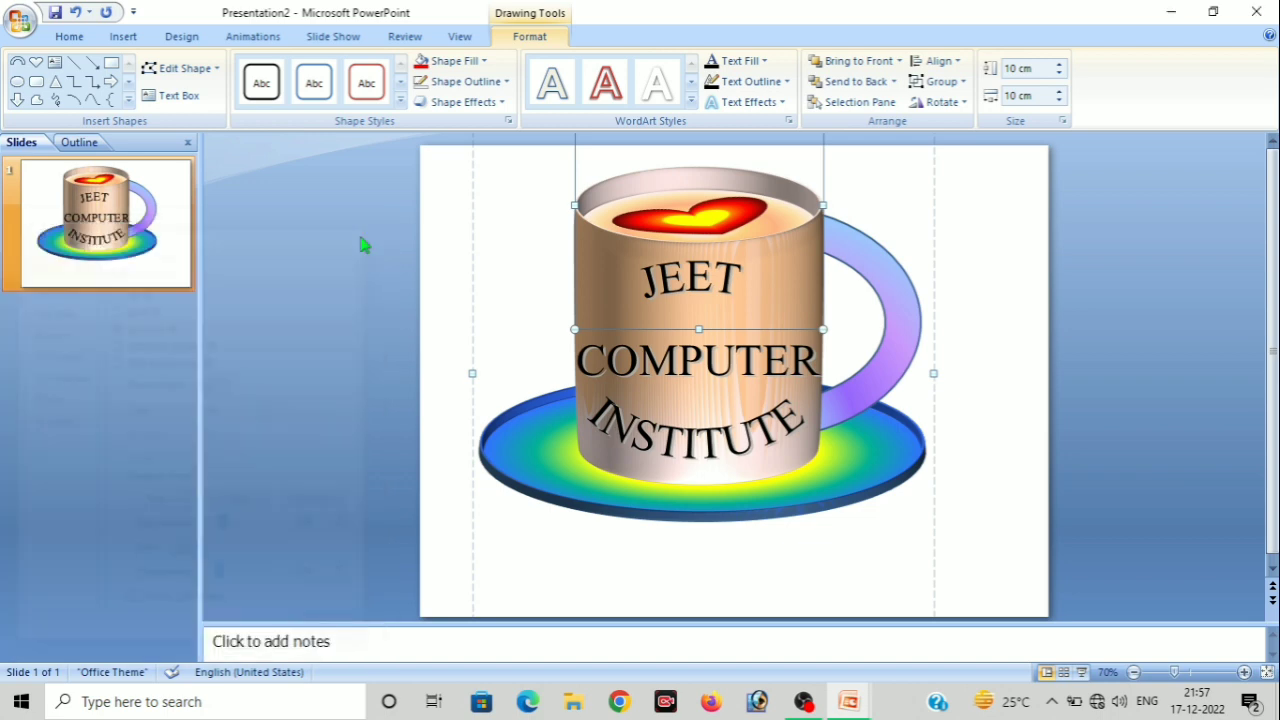
click(455, 280)
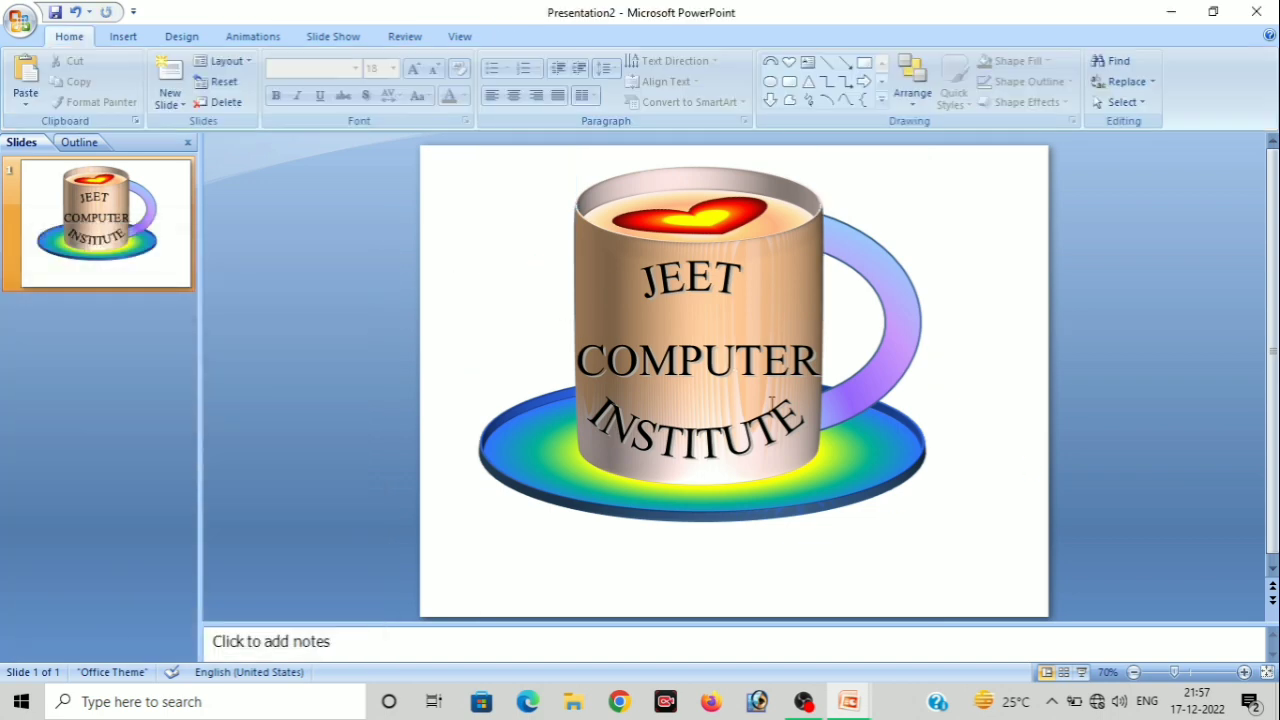